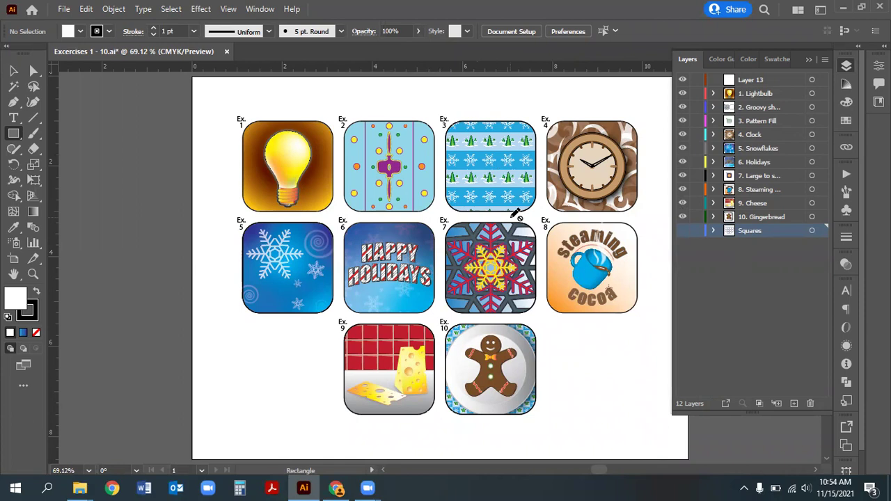
# Read the Ivy Learn assignment instructions and square template, then go back to Illustrator.
pyautogui.click(338, 487)
pyautogui.scroll(-1, 465, 166)
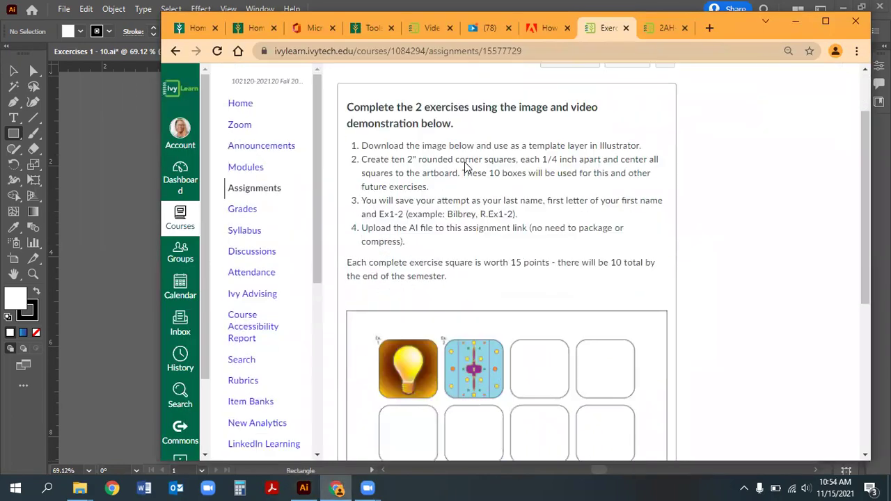
pyautogui.scroll(-1, 465, 166)
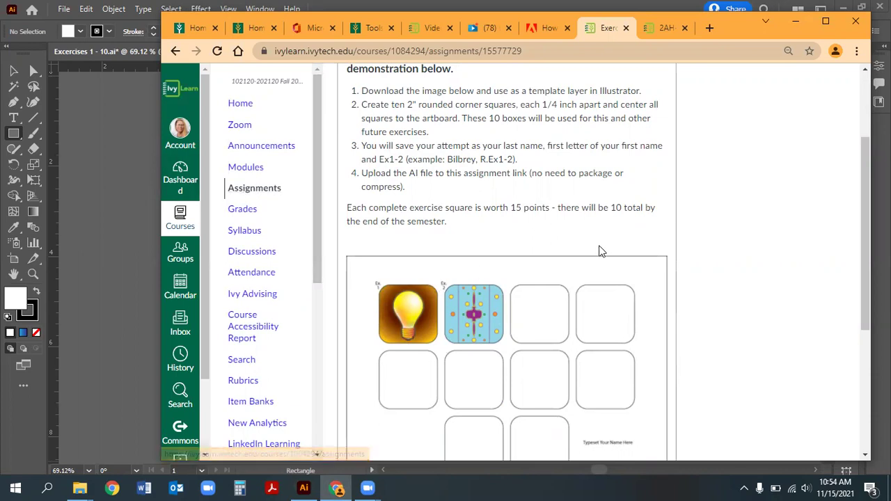
pyautogui.scroll(-2, 601, 251)
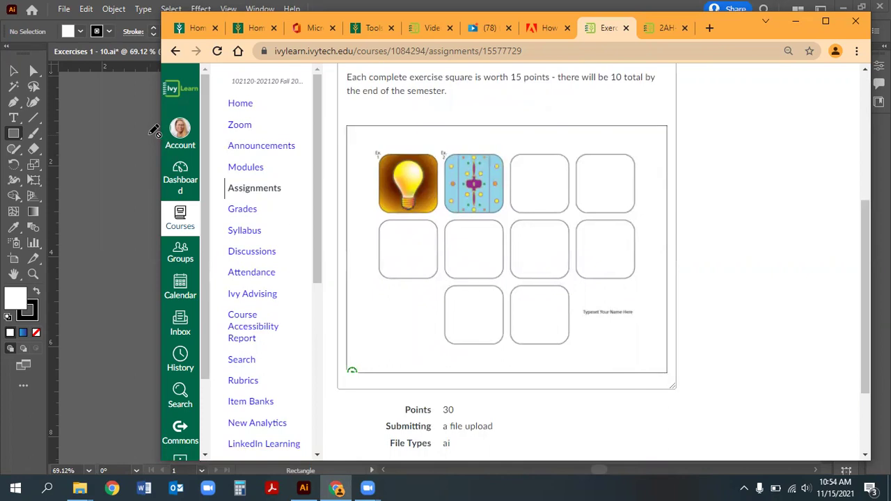
pyautogui.click(76, 57)
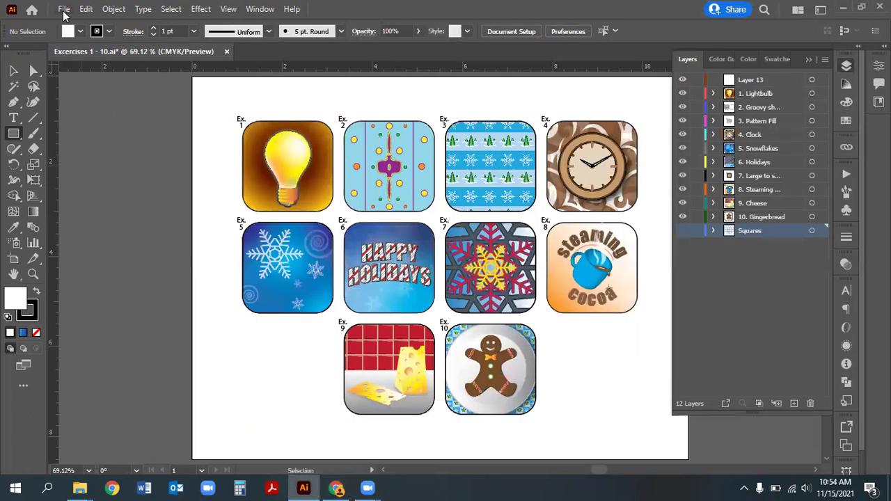
# Create a new Print Letter document in inches, landscape at 11 × 8.5 in.
pyautogui.click(63, 9)
pyautogui.click(301, 65)
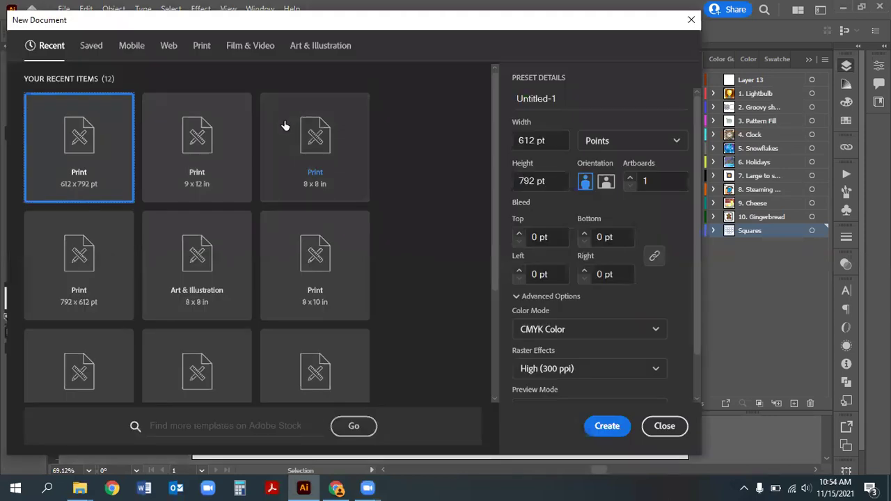
pyautogui.click(202, 47)
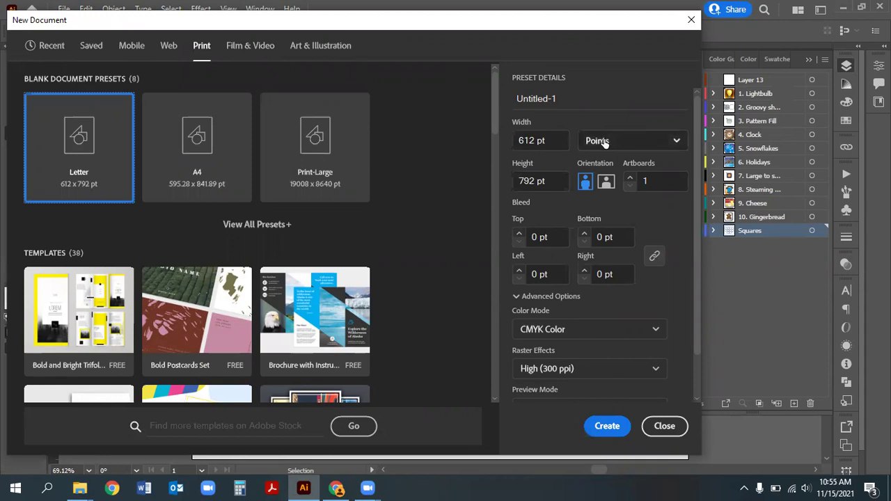
pyautogui.click(604, 142)
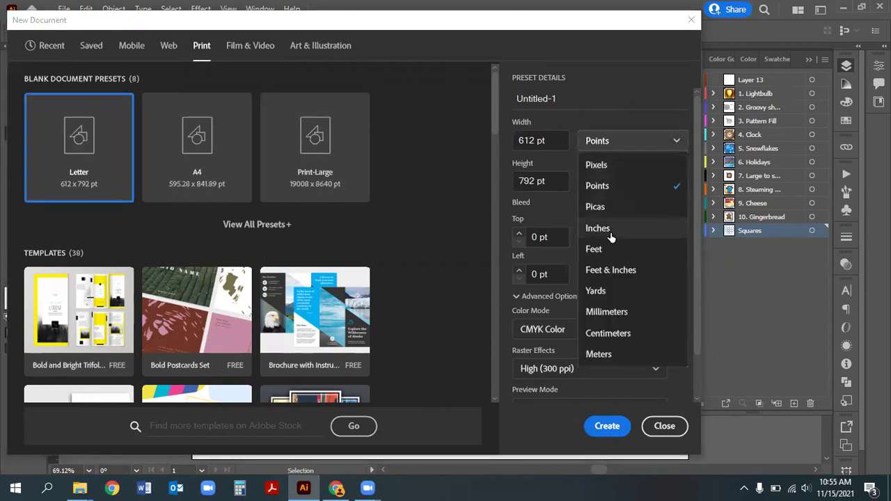
pyautogui.click(600, 228)
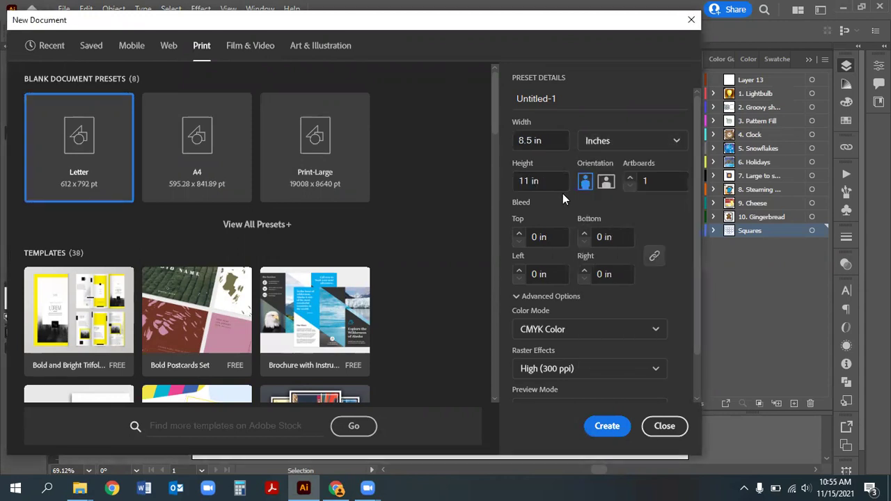
pyautogui.click(607, 182)
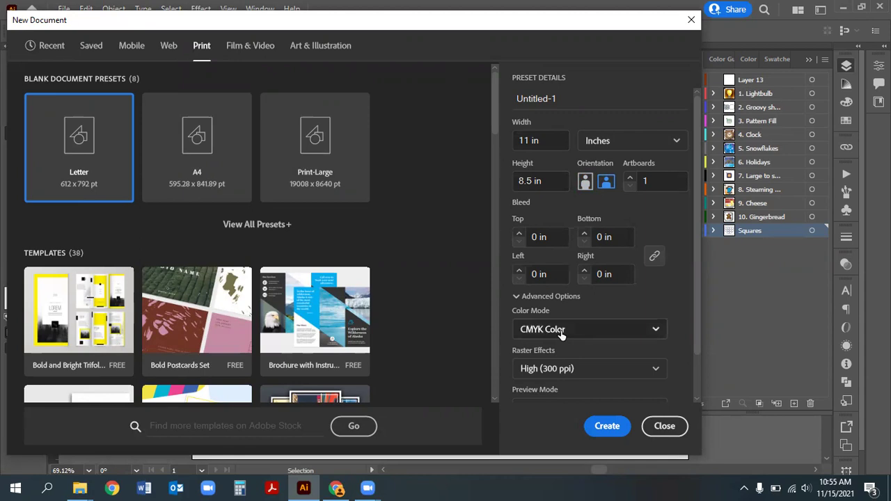
pyautogui.click(607, 426)
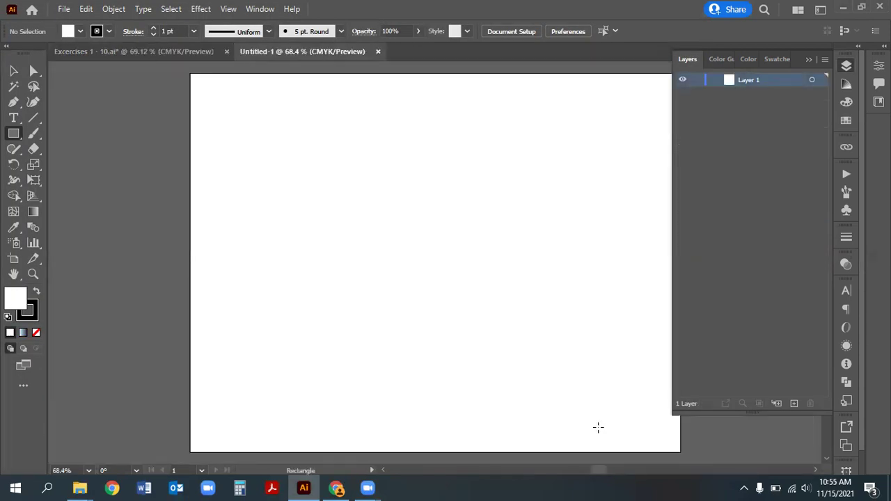
# Rename Layer 1 in the Layers panel to 'Squares'.
pyautogui.hotkey('ctrl', '-')
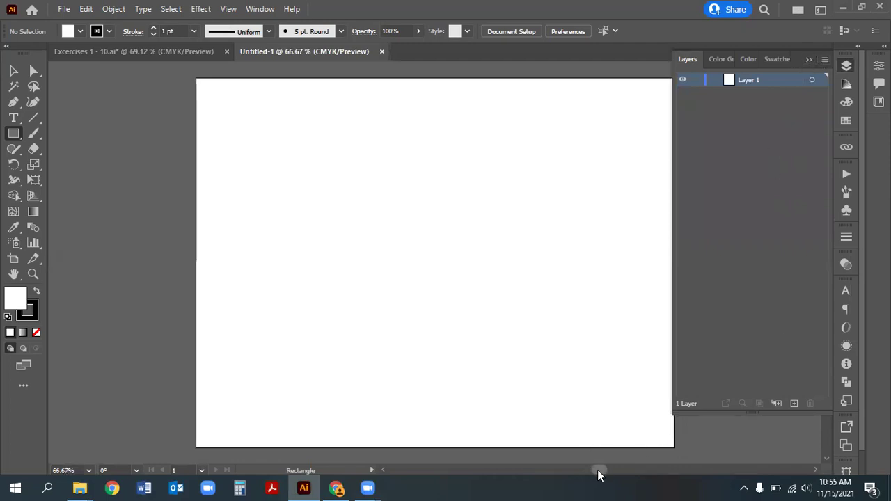
pyautogui.moveTo(599, 469); pyautogui.dragTo(600, 469)
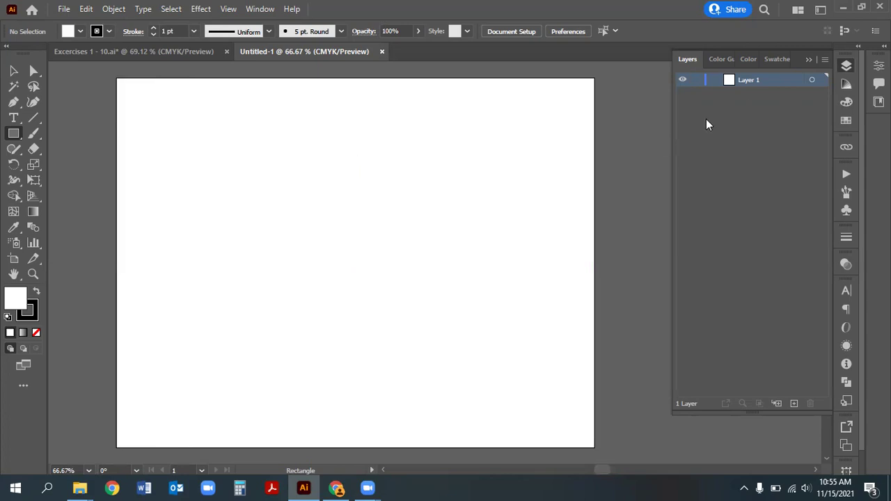
pyautogui.doubleClick(748, 80)
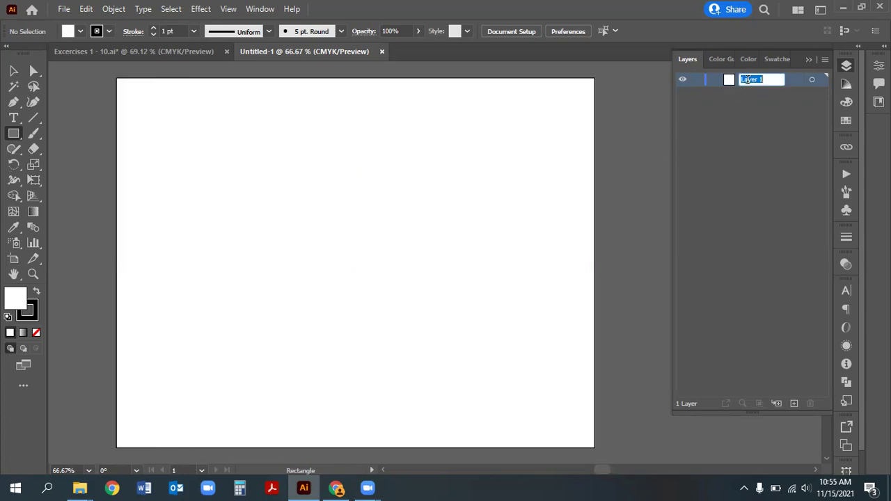
pyautogui.write('Squares')
pyautogui.press('Return')
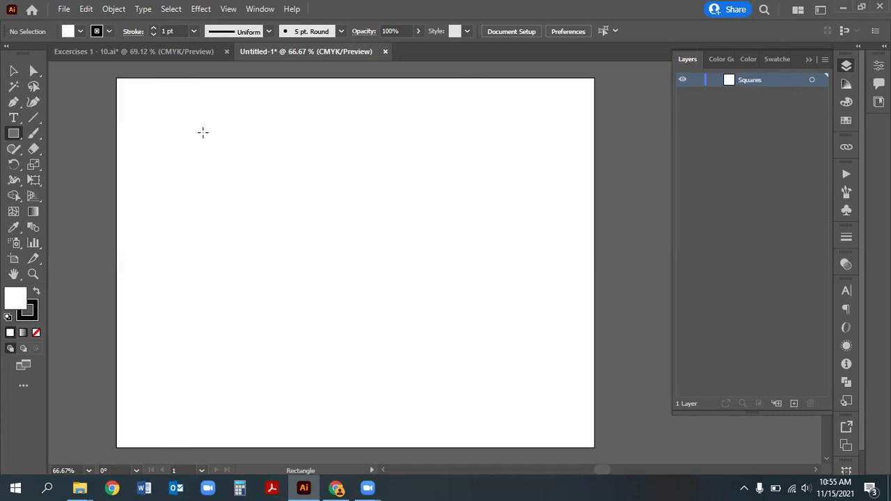
# Draw a 2 × 2 inch rounded rectangle with the Rounded Rectangle Tool.
pyautogui.moveTo(14, 134); pyautogui.dragTo(67, 151)
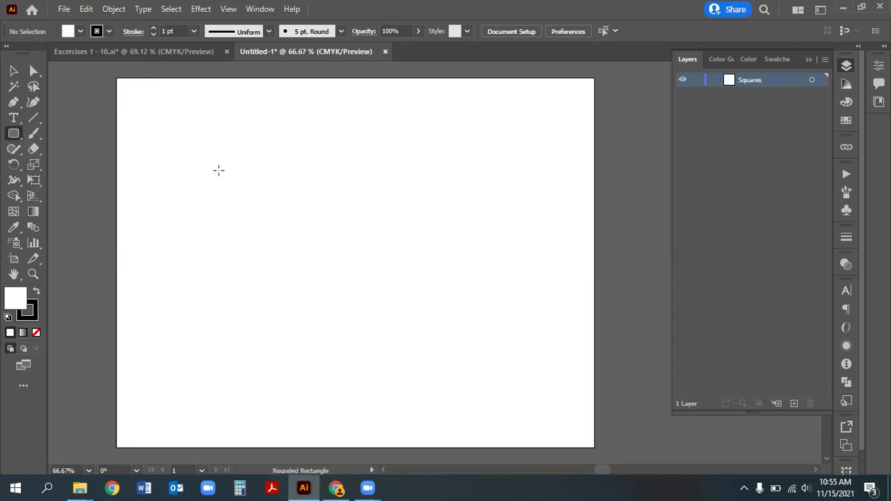
pyautogui.click(171, 153)
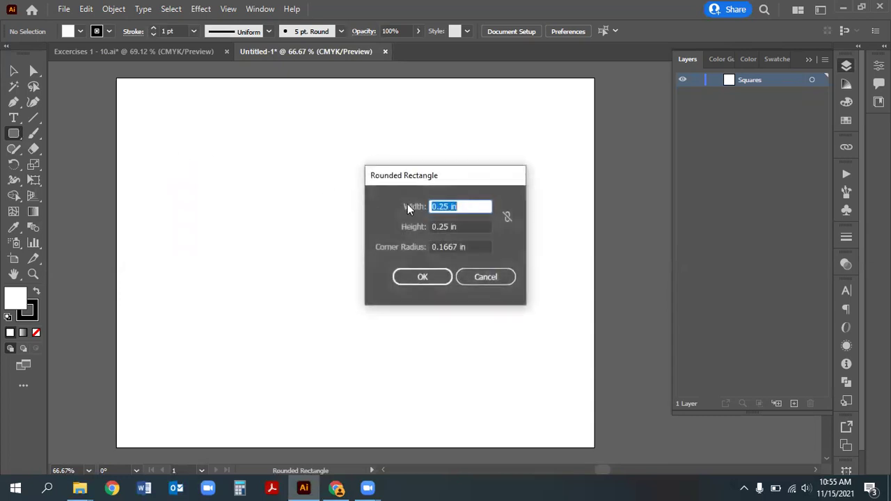
pyautogui.write('1')
pyautogui.press('Tab')
pyautogui.write('2')
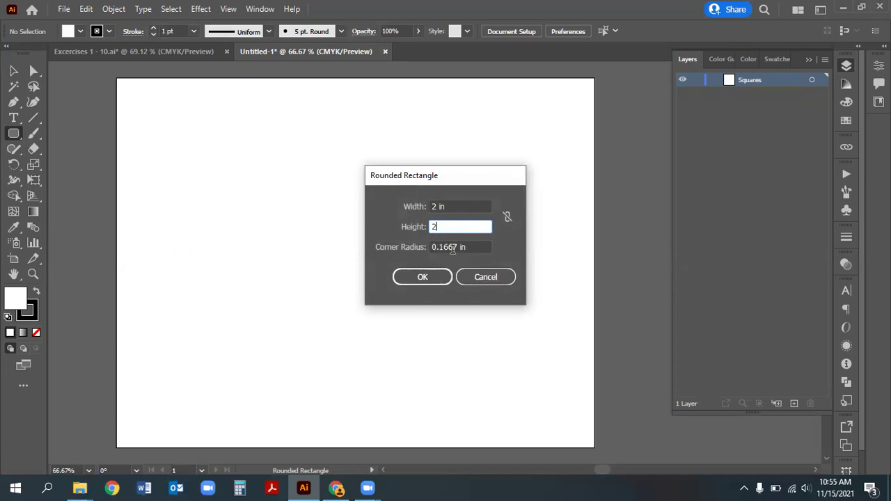
pyautogui.click(438, 277)
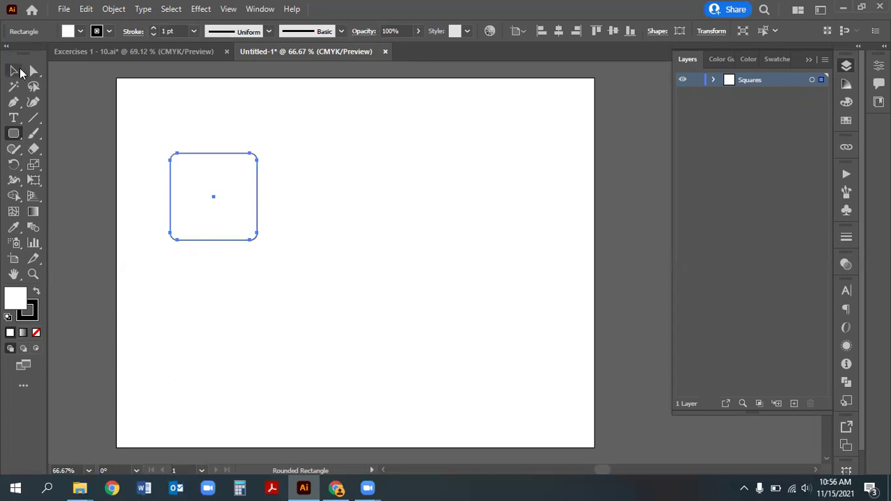
# Move the rounded square toward the top-left and set its fill to None.
pyautogui.click(14, 71)
pyautogui.moveTo(220, 202)
pyautogui.mouseDown()
pyautogui.moveTo(204, 176)
pyautogui.moveTo(210, 189)
pyautogui.mouseUp()
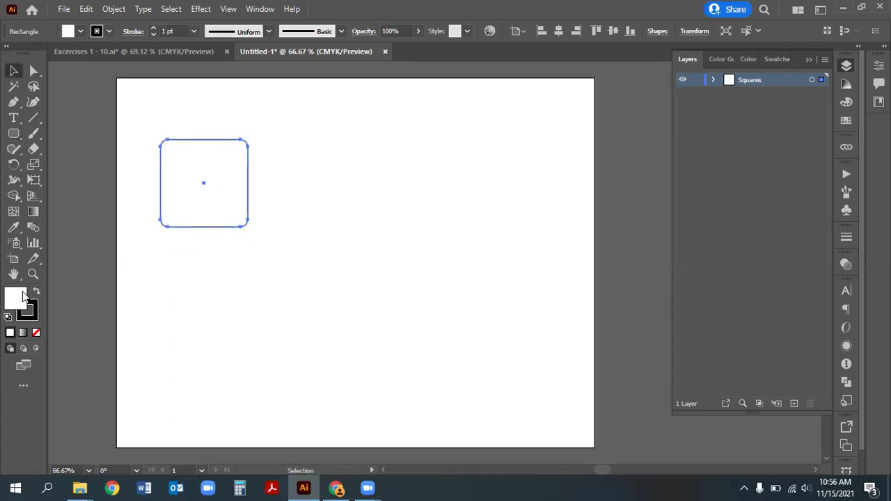
pyautogui.click(37, 334)
pyautogui.moveTo(205, 182)
pyautogui.mouseDown()
pyautogui.moveTo(243, 193)
pyautogui.moveTo(211, 183)
pyautogui.mouseUp()
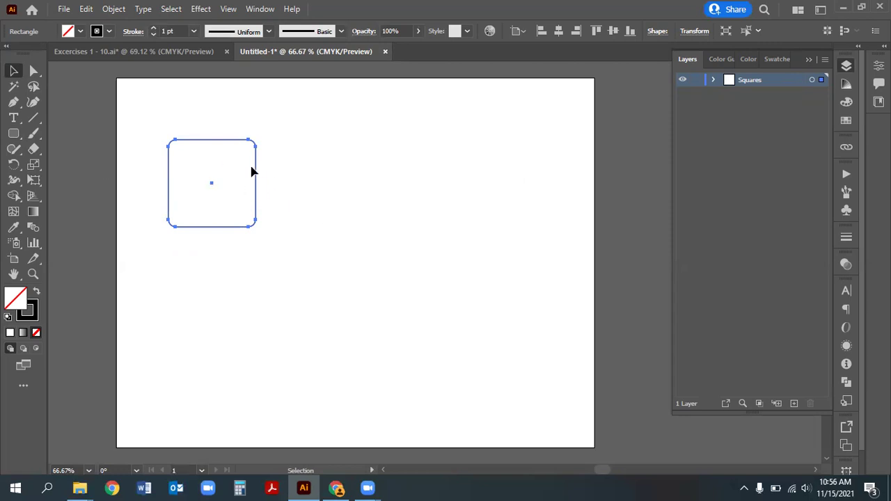
# Draw a 0.25 × 0.25 inch rectangle at the rounded square's right edge.
pyautogui.click(33, 274)
pyautogui.moveTo(264, 180); pyautogui.dragTo(632, 240)
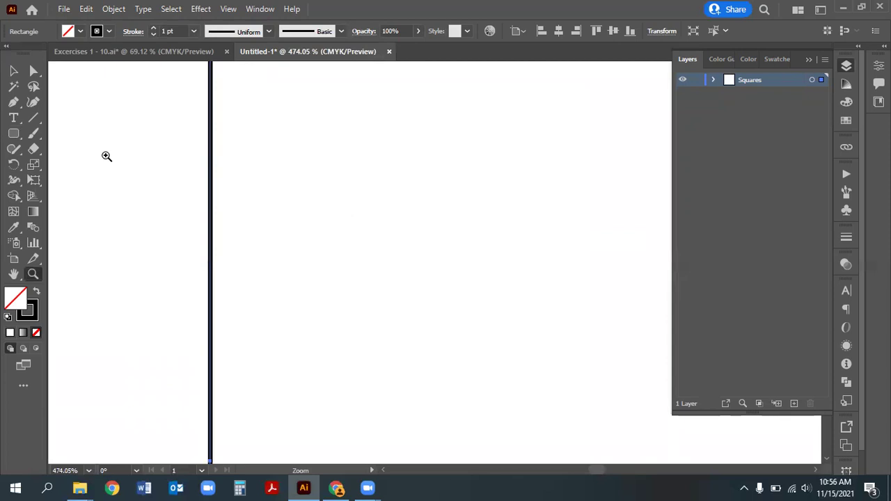
pyautogui.click(13, 135)
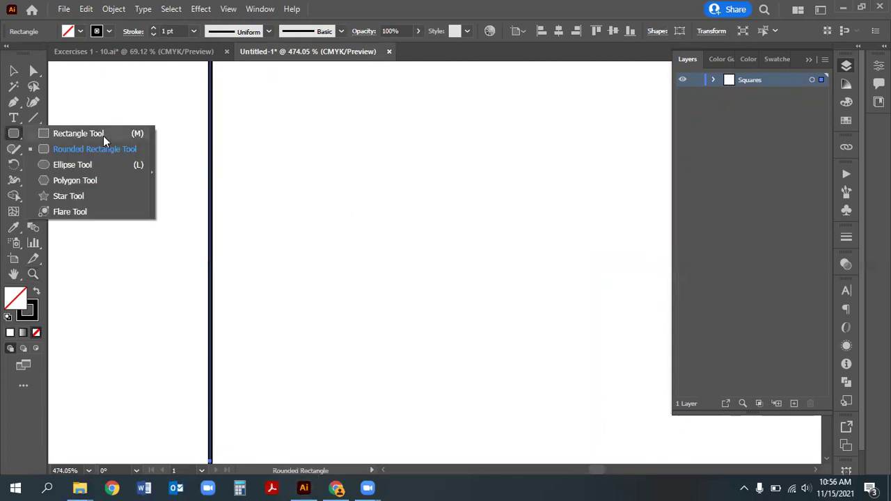
pyautogui.click(103, 134)
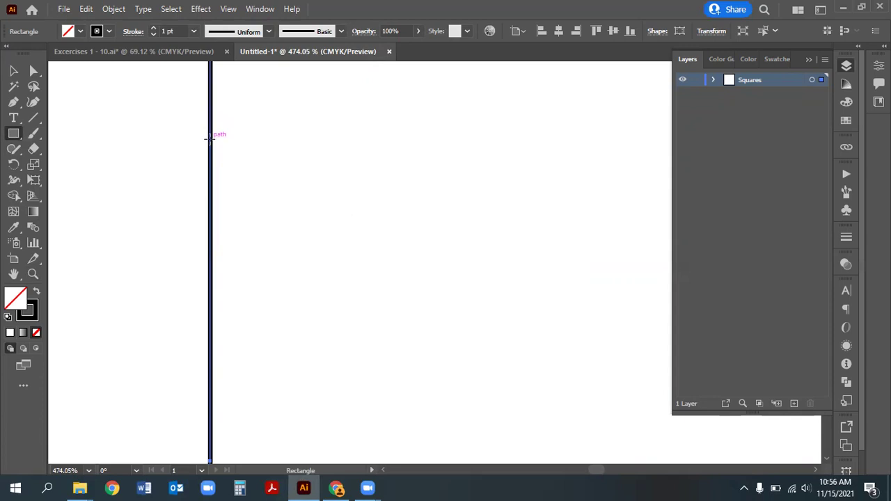
pyautogui.click(208, 137)
pyautogui.write('.25')
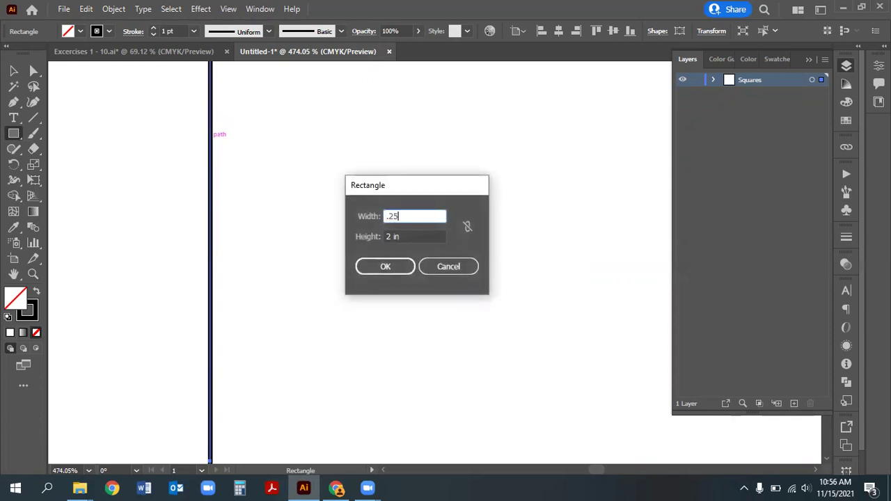
pyautogui.press('Tab')
pyautogui.write('.25')
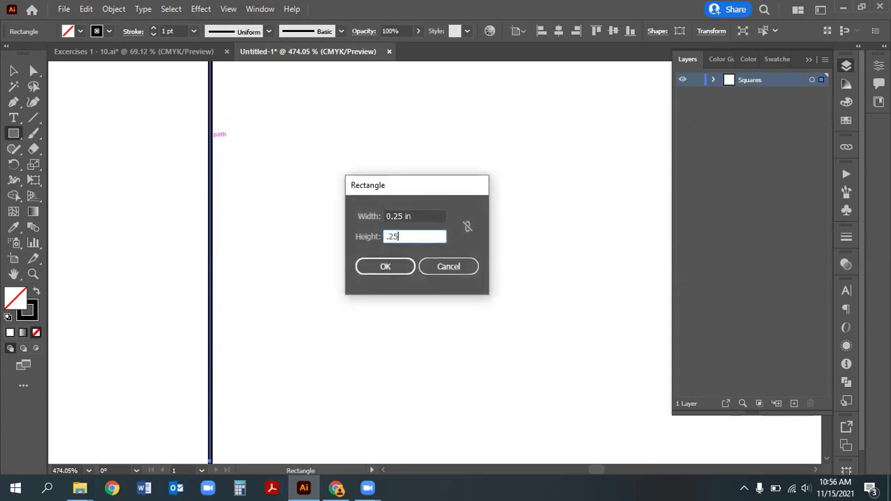
pyautogui.click(396, 266)
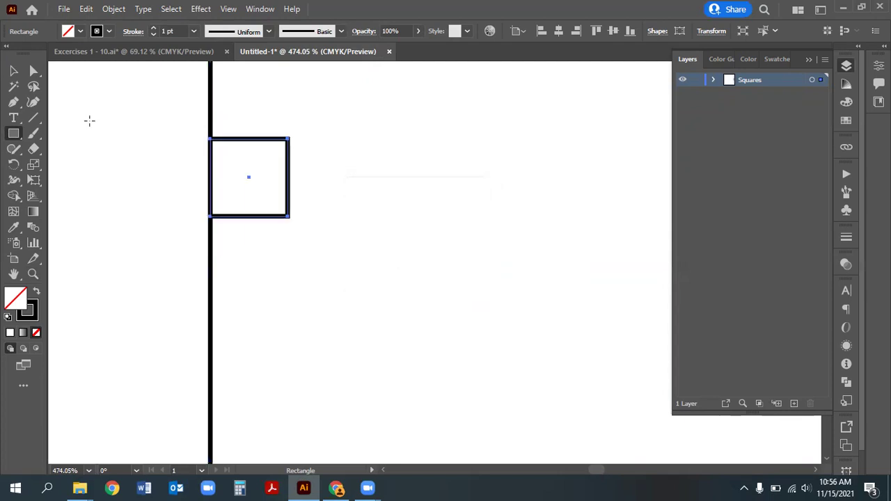
# Fit the artboard in view and select the rounded square.
pyautogui.hotkey('ctrl', '1')
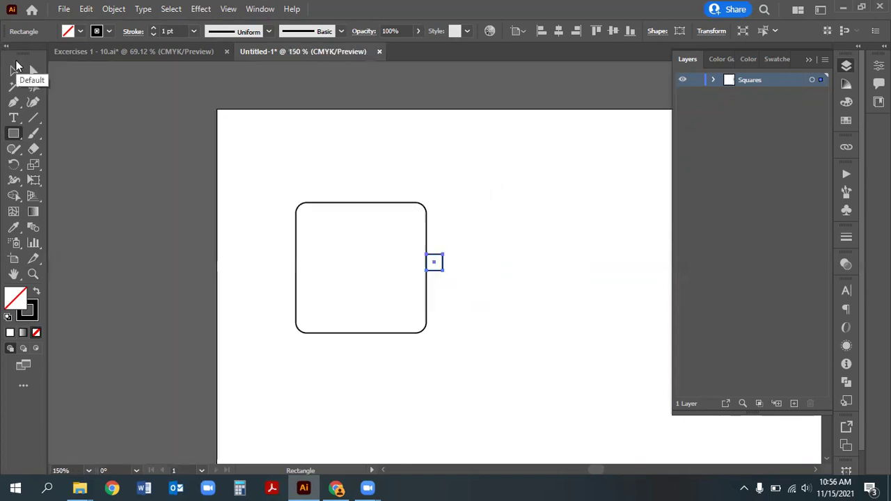
pyautogui.hotkey('ctrl', '0')
pyautogui.click(14, 69)
pyautogui.click(263, 132)
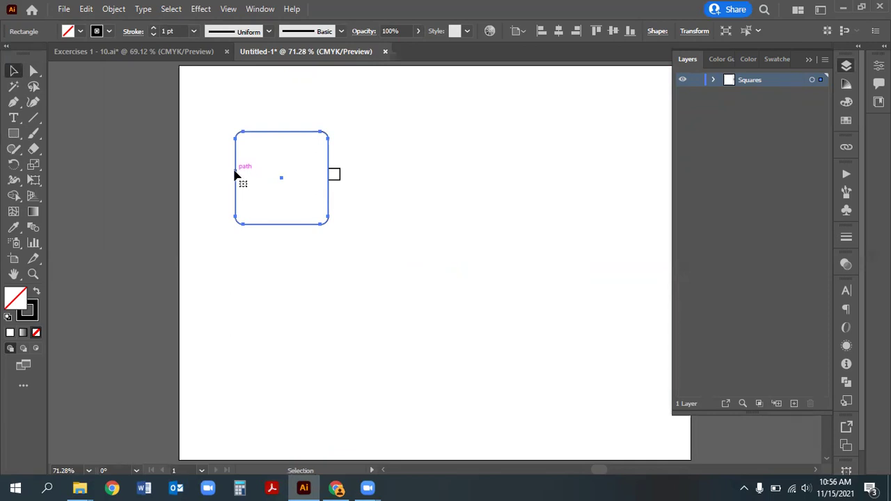
# Copy the rounded square 2.25 in right twice more for four, then move the spacer below.
pyautogui.moveTo(234, 174); pyautogui.dragTo(341, 179)
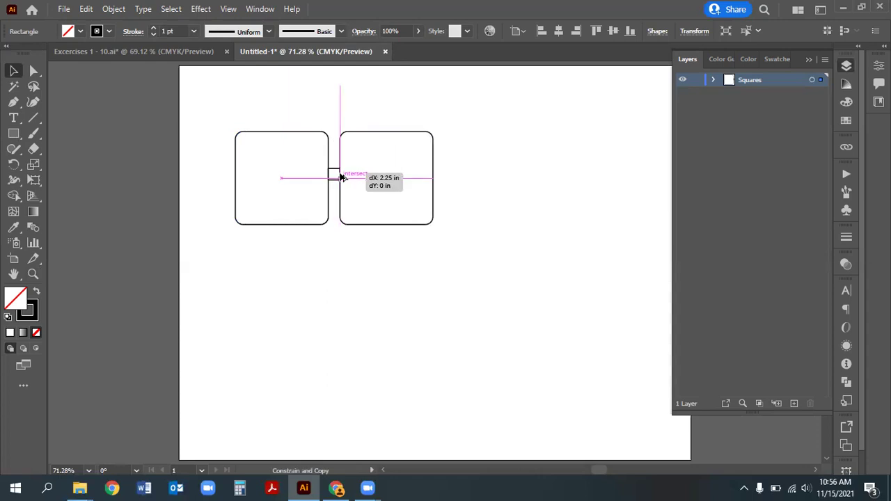
pyautogui.moveTo(341, 178); pyautogui.dragTo(341, 178)
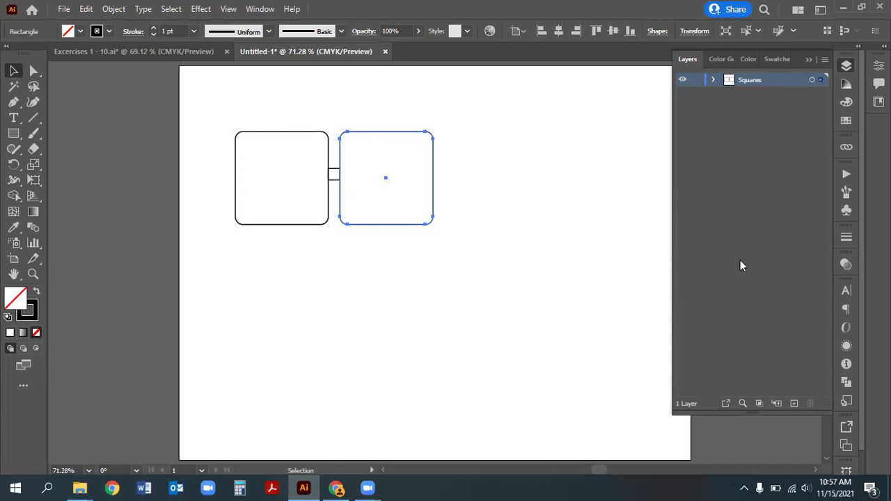
pyautogui.hotkey('ctrl', 'd')
pyautogui.hotkey('ctrl', 'd')
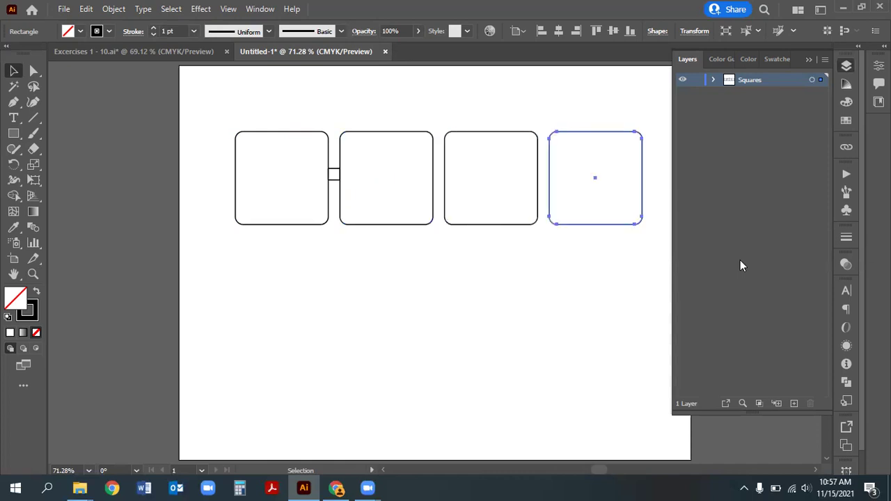
pyautogui.moveTo(331, 176); pyautogui.dragTo(278, 233)
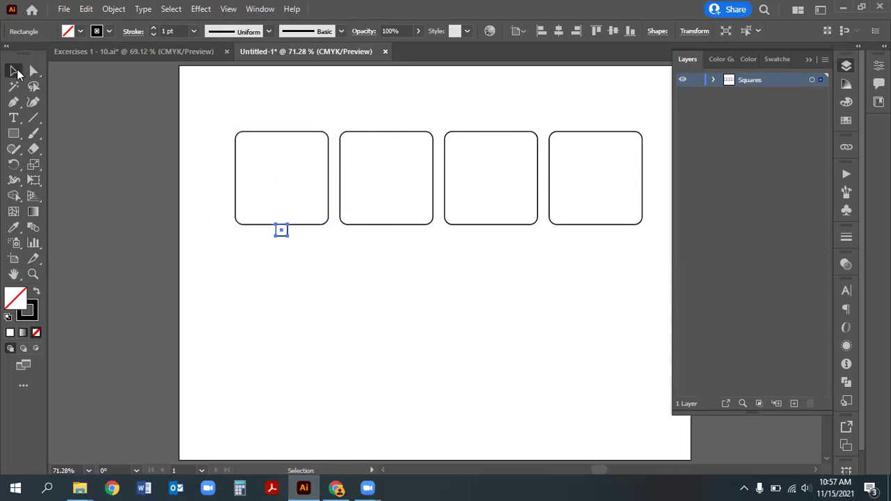
# Copy the row of four squares down twice to make three rows.
pyautogui.moveTo(197, 114); pyautogui.dragTo(647, 179)
pyautogui.moveTo(281, 179); pyautogui.dragTo(291, 284)
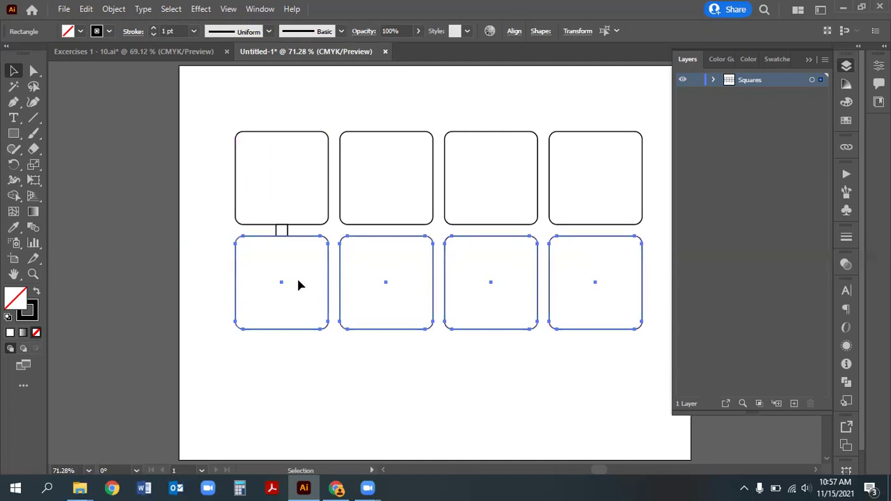
pyautogui.hotkey('ctrl', 'd')
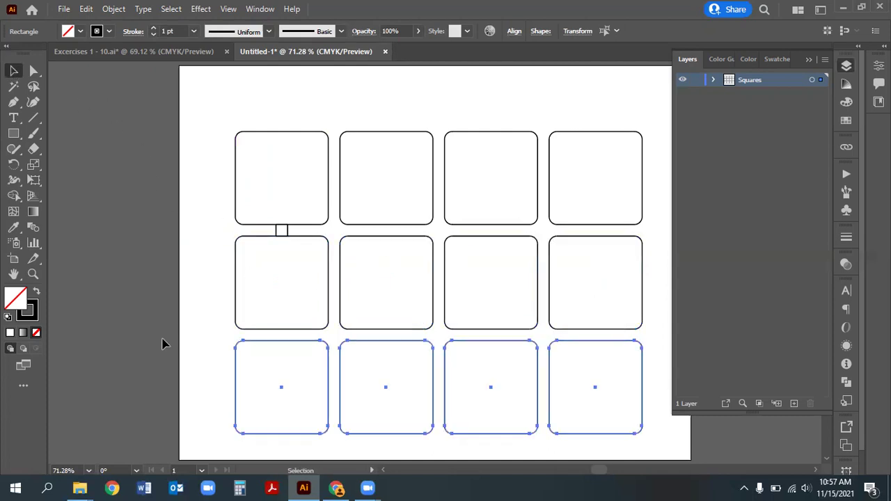
# Delete the bottom-left and bottom-right squares and the spacer, then select all ten.
pyautogui.click(242, 377)
pyautogui.moveTo(208, 362); pyautogui.dragTo(269, 400)
pyautogui.press('Delete')
pyautogui.click(600, 408)
pyautogui.press('Delete')
pyautogui.click(286, 232)
pyautogui.press('Delete')
pyautogui.moveTo(186, 103); pyautogui.dragTo(680, 449)
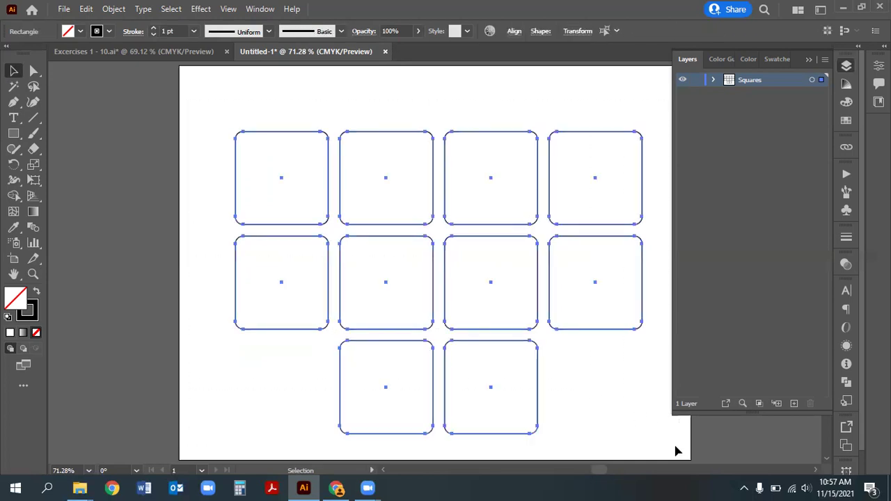
pyautogui.click(118, 11)
# Group the ten squares and align them horizontally and vertically centred on the page.
pyautogui.click(172, 73)
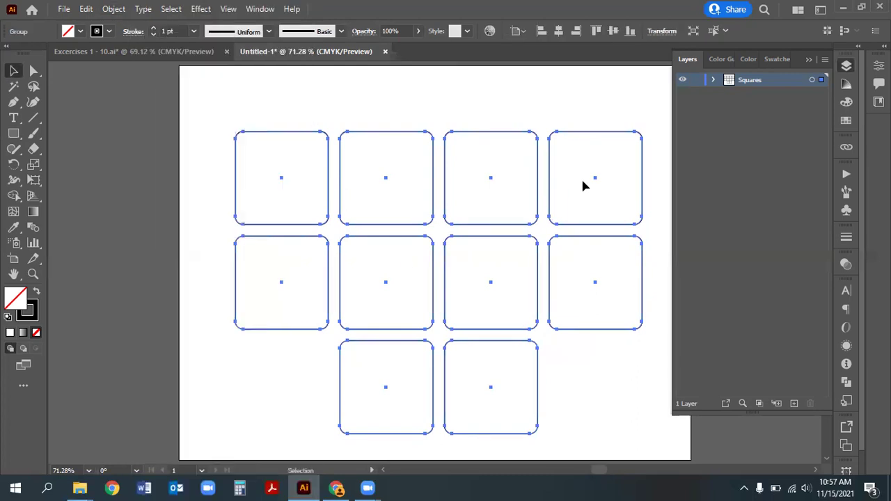
pyautogui.hotkey('ctrl', '-')
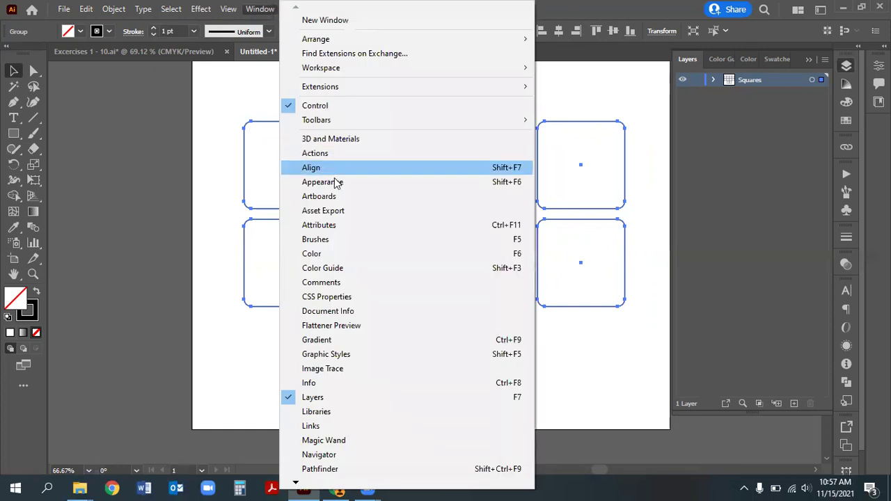
pyautogui.click(316, 168)
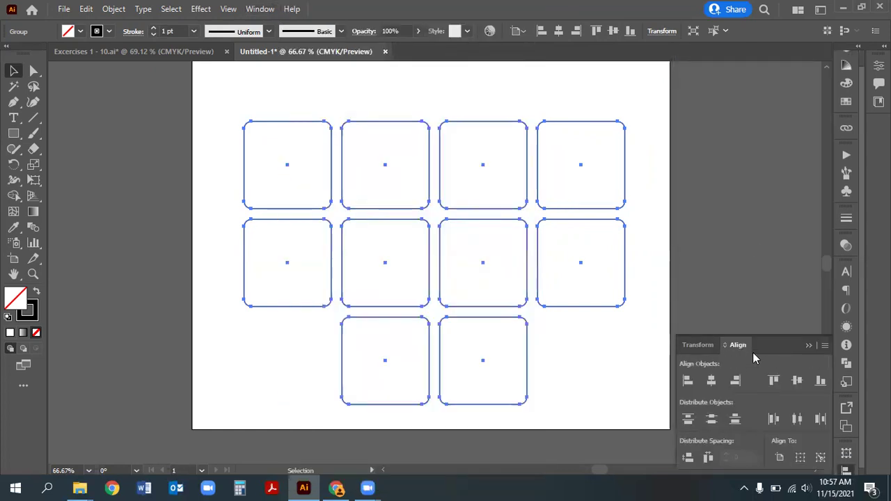
pyautogui.click(778, 457)
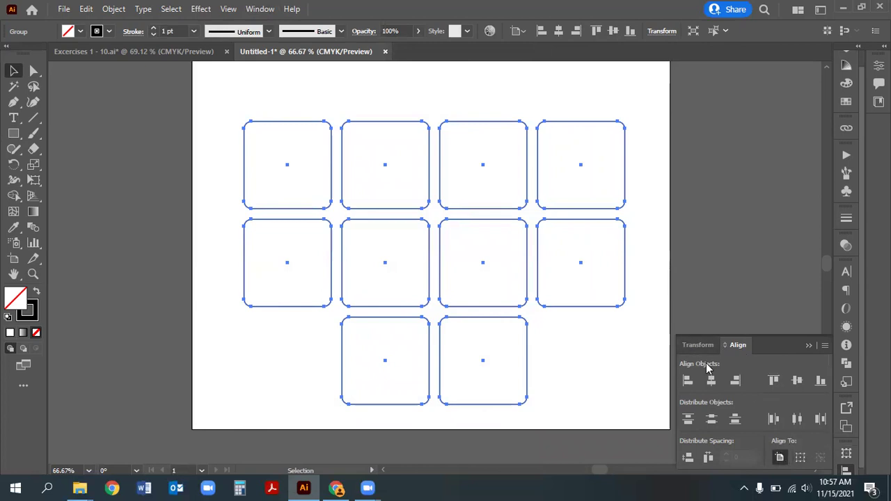
pyautogui.click(711, 381)
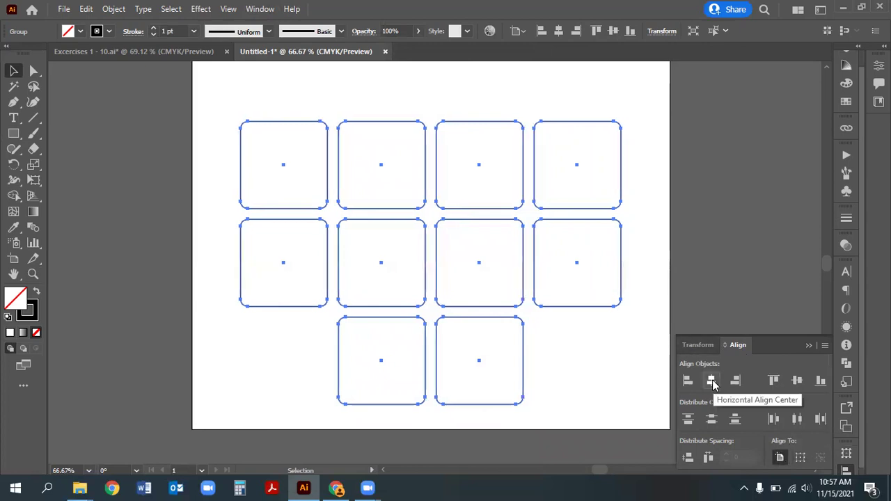
pyautogui.click(797, 381)
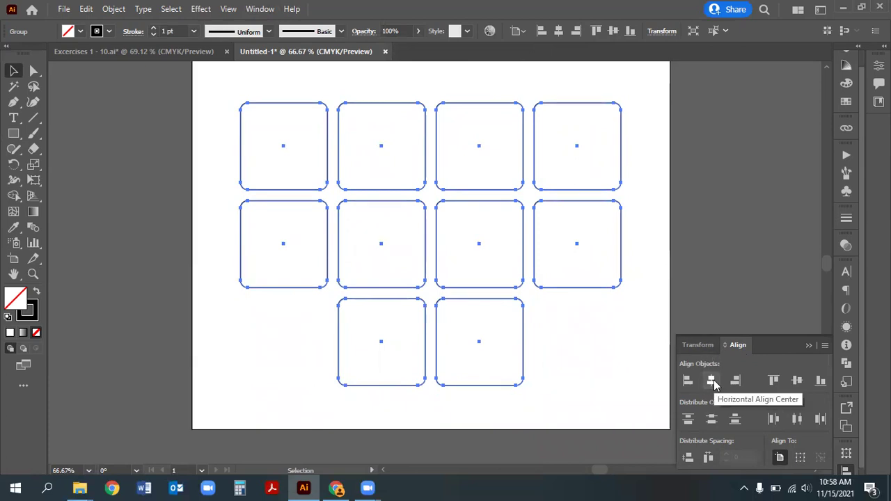
# Ungroup and re-centre the squares, undo that, and regroup the ten squares.
pyautogui.click(114, 10)
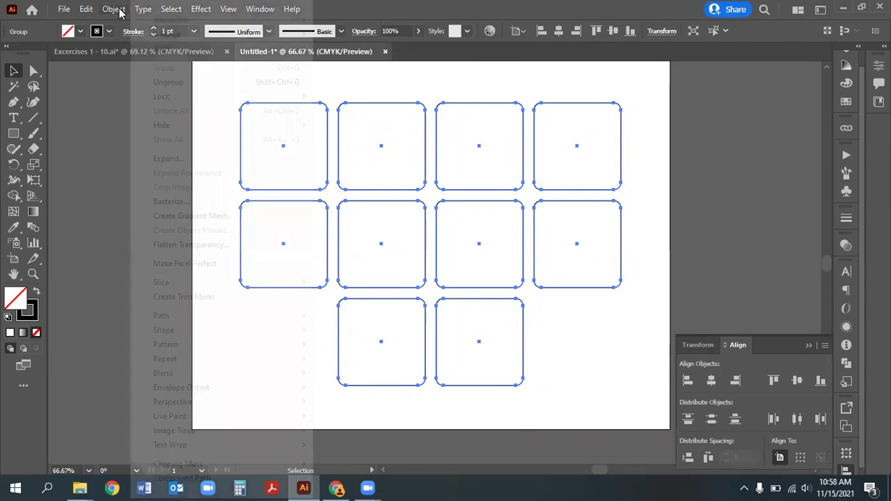
pyautogui.click(244, 82)
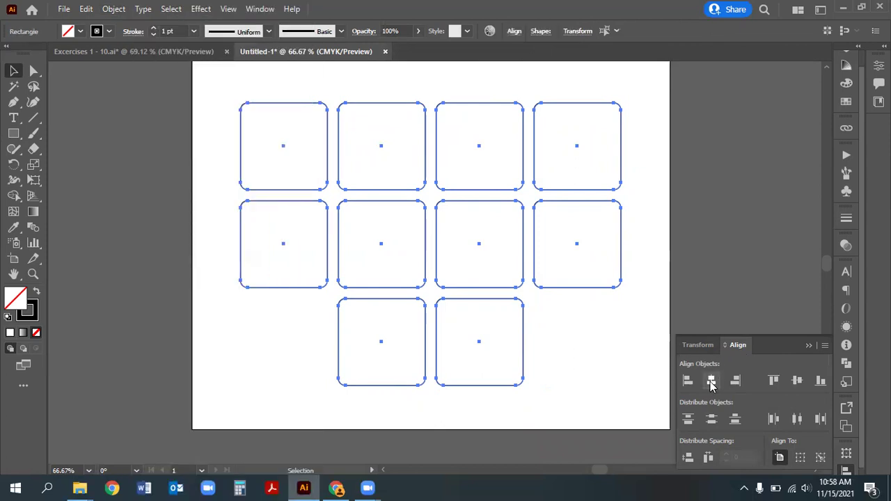
pyautogui.click(710, 382)
pyautogui.click(798, 384)
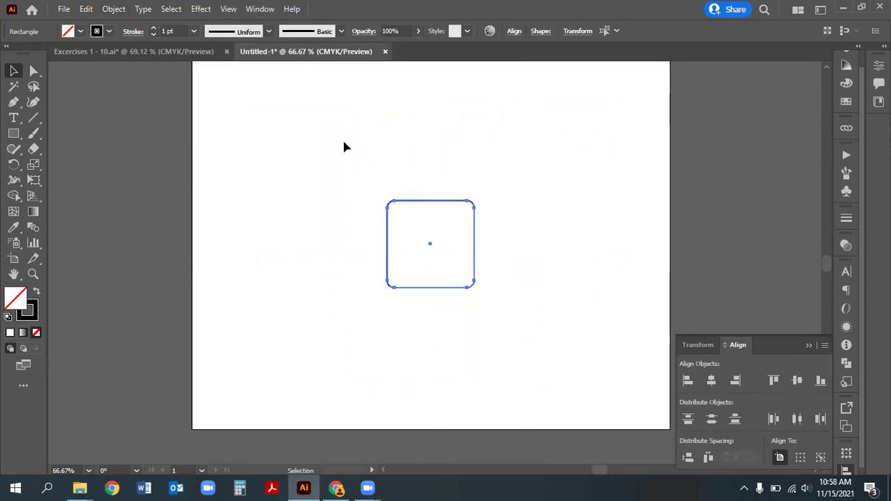
pyautogui.hotkey('ctrl', 'z')
pyautogui.hotkey('ctrl', 'z')
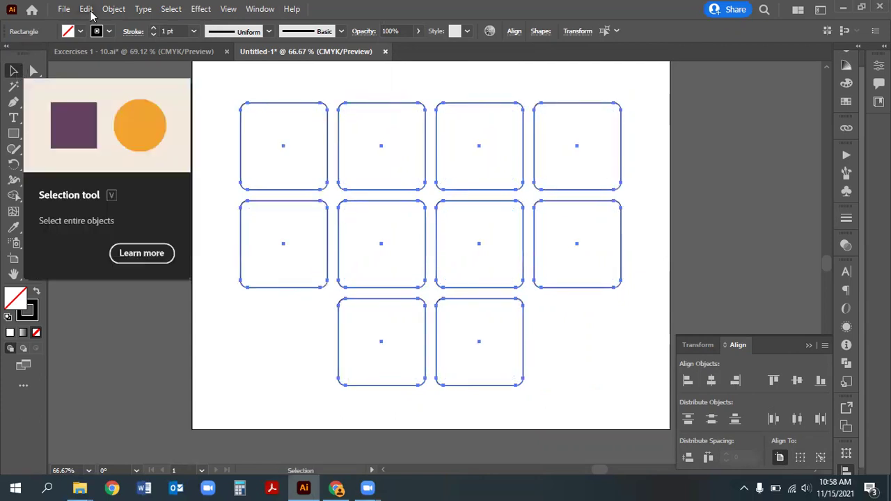
pyautogui.click(113, 9)
pyautogui.click(204, 67)
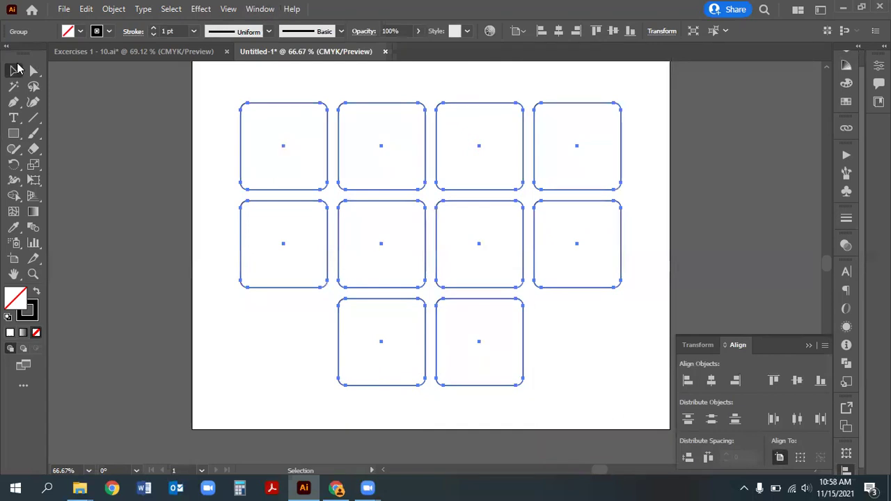
pyautogui.click(653, 187)
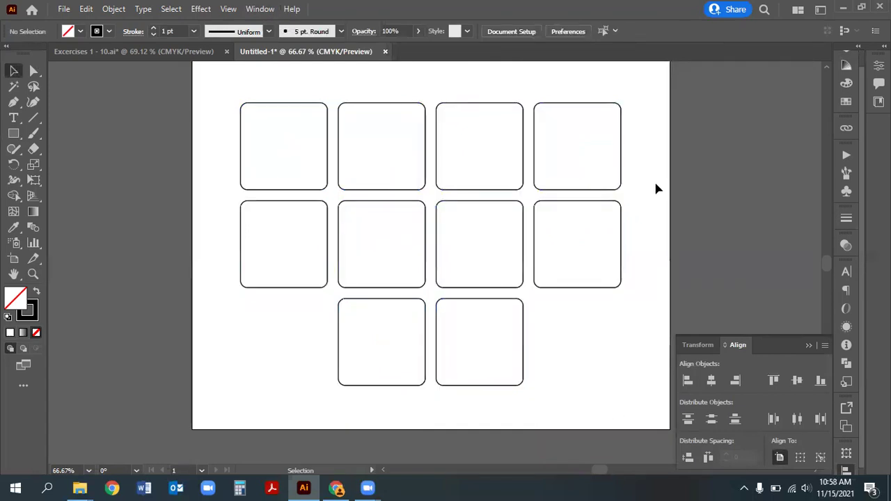
# Add the student's full name as centre-aligned text beside the bottom-right square.
pyautogui.click(13, 117)
pyautogui.click(544, 333)
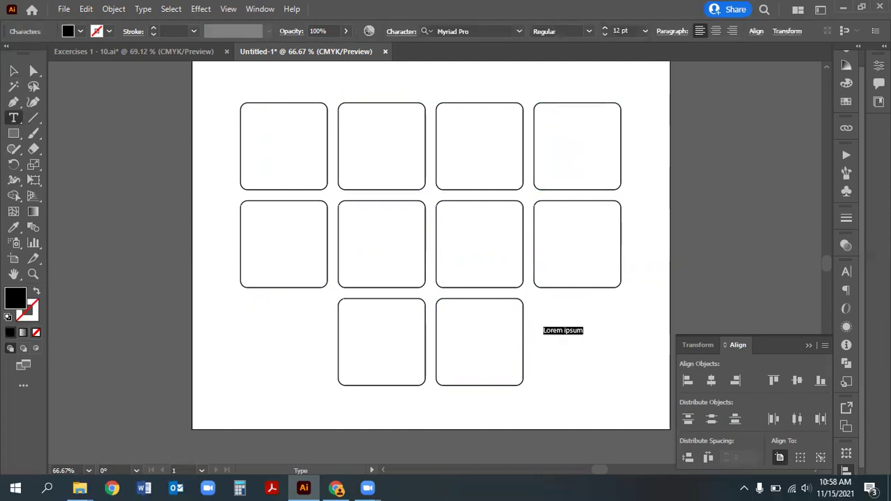
pyautogui.hotkey('ctrl', 'shift', 'c')
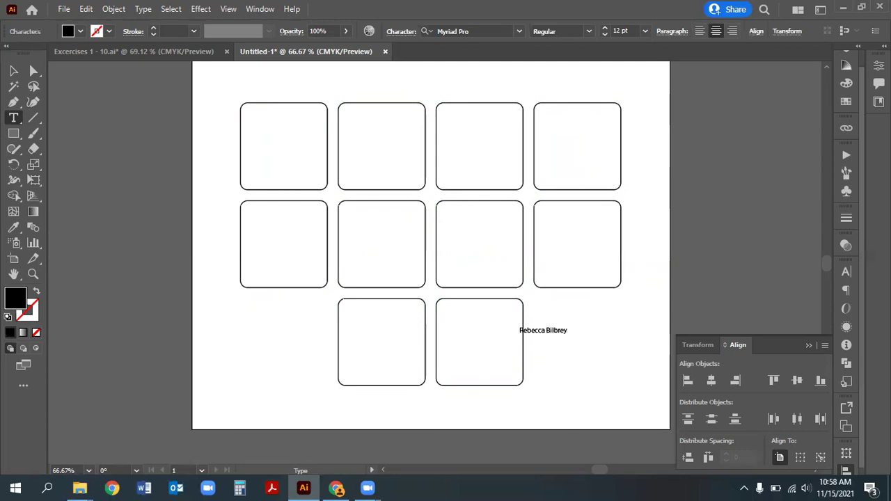
pyautogui.press('Escape')
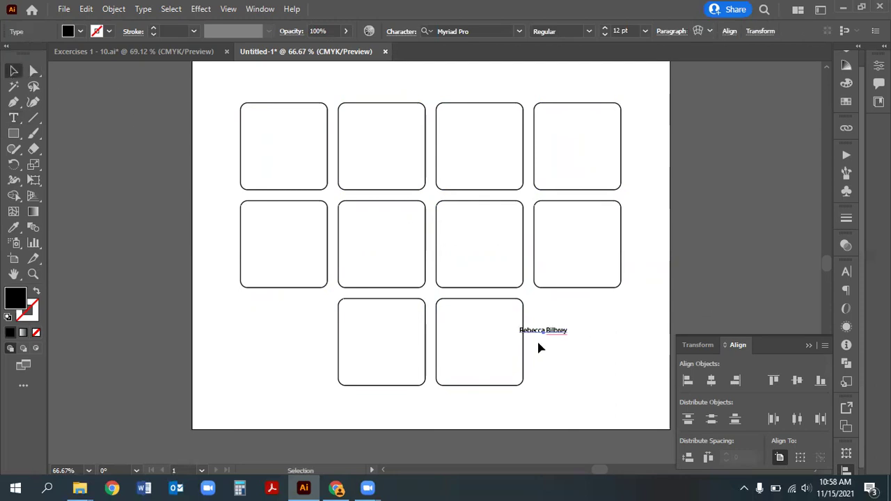
pyautogui.moveTo(538, 337); pyautogui.dragTo(571, 346)
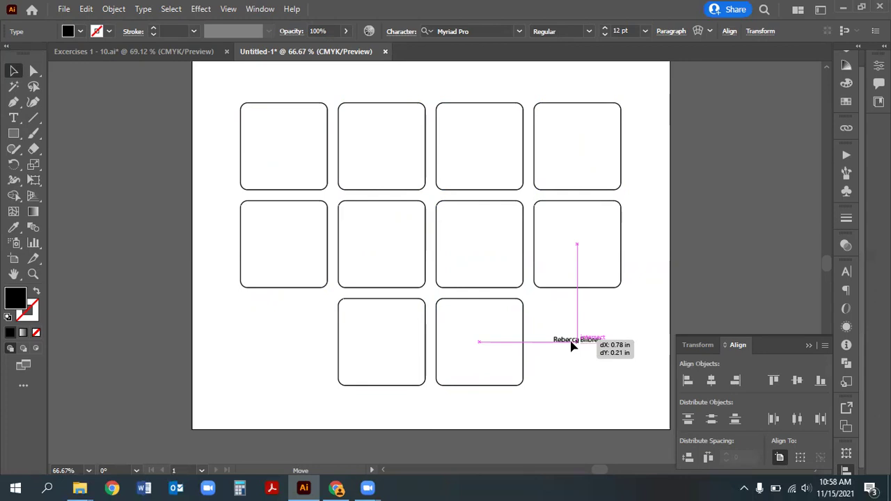
pyautogui.moveTo(570, 346); pyautogui.dragTo(571, 346)
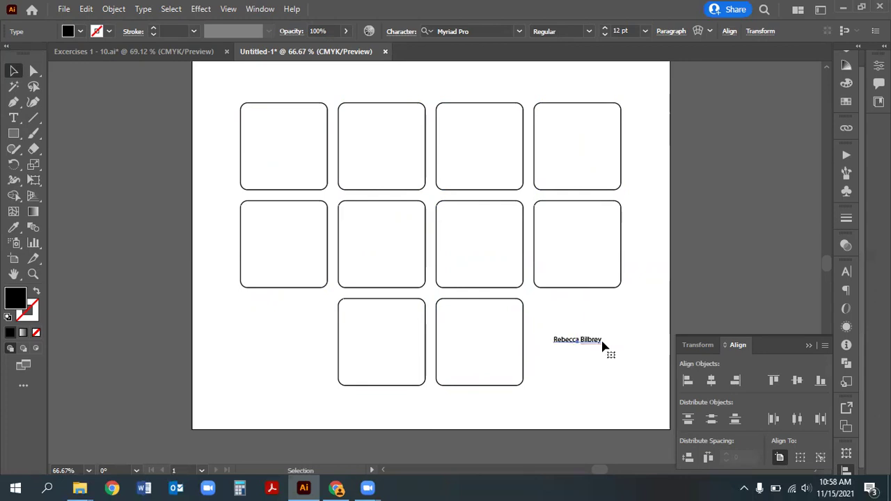
# Save As an Illustrator 2020 .ai file named with the student's surname.
pyautogui.click(85, 9)
pyautogui.moveTo(63, 9)
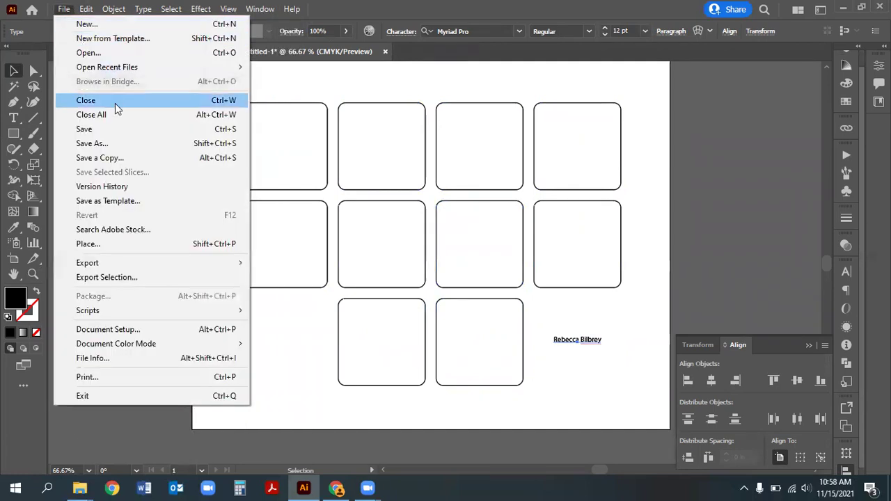
pyautogui.click(112, 143)
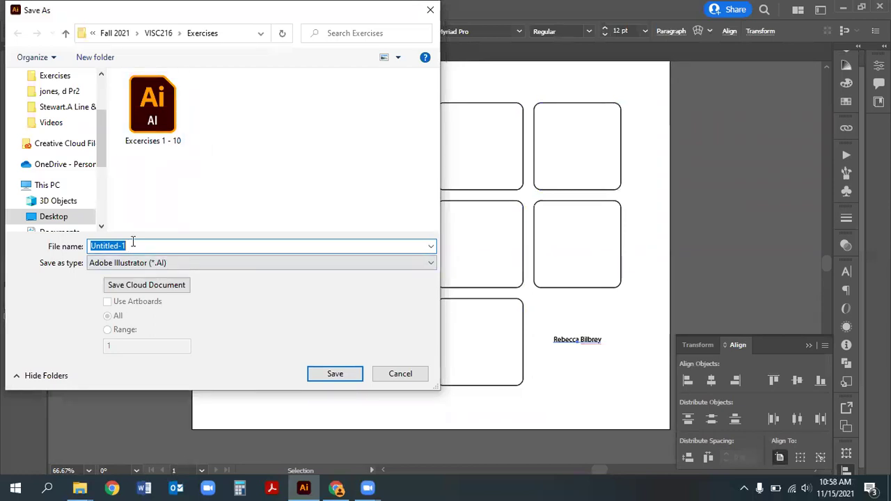
pyautogui.write('Bi')
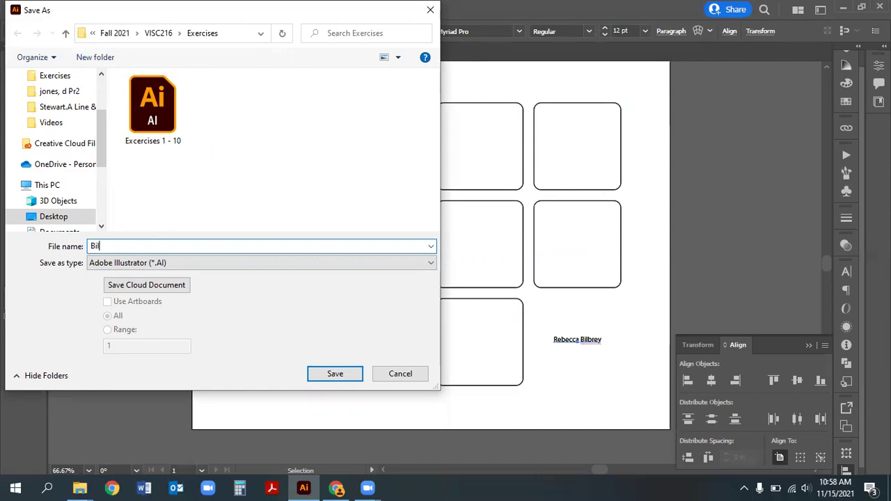
pyautogui.write('lbrey, R. Ex1-2')
pyautogui.click(335, 376)
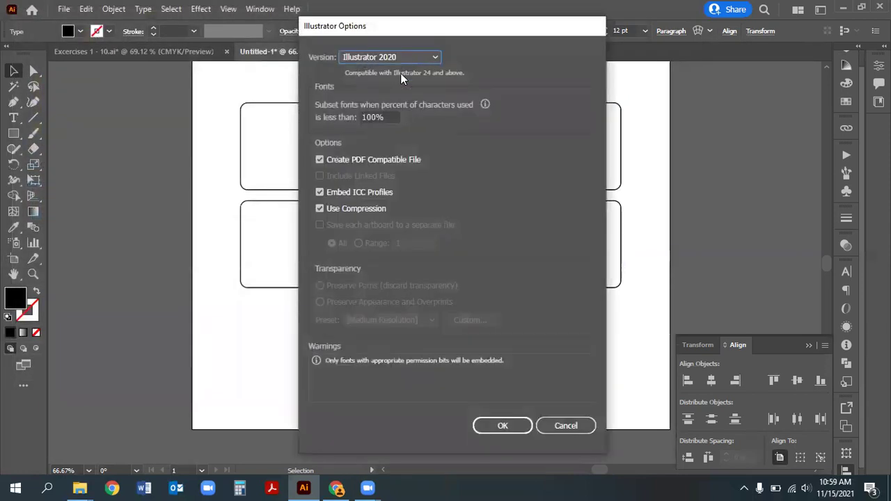
pyautogui.click(502, 426)
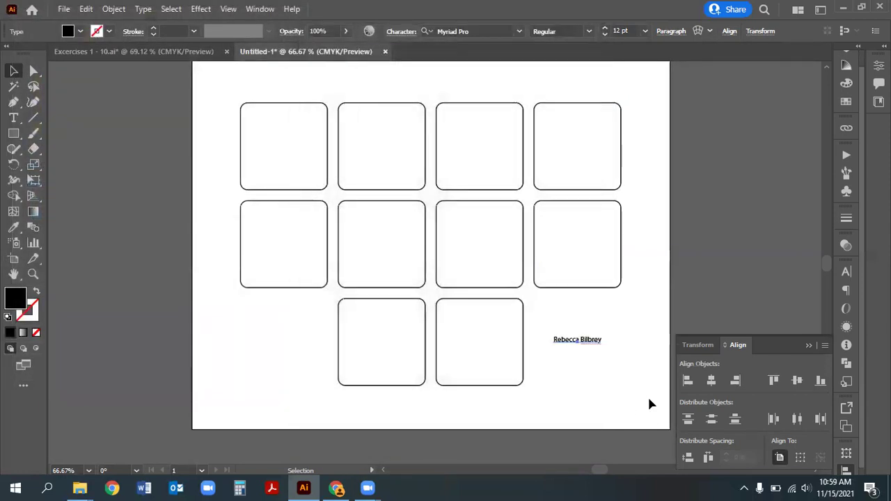
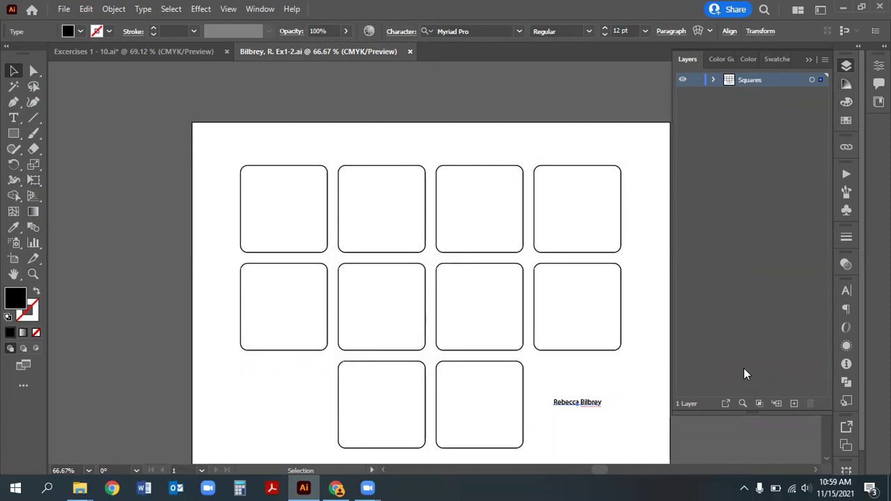
# Add ten new empty layers above the Squares layer.
pyautogui.click(793, 404)
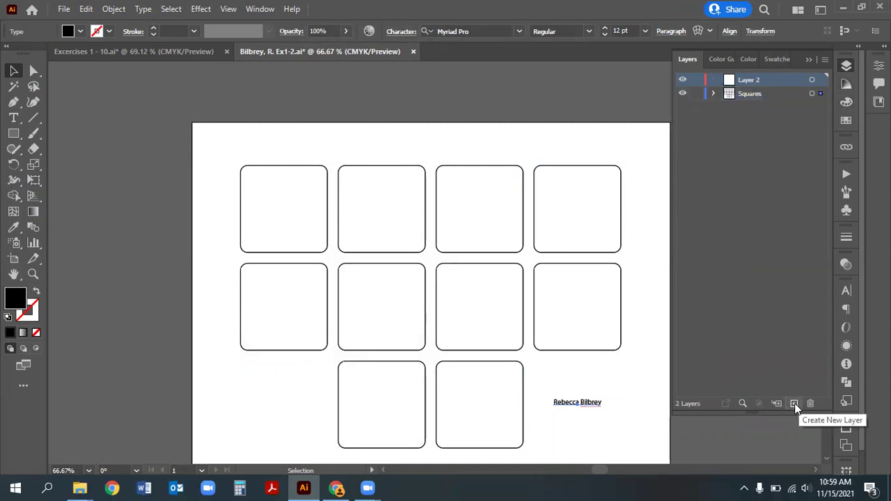
pyautogui.click(794, 403)
pyautogui.click(794, 403)
pyautogui.click(794, 403)
pyautogui.click(794, 403)
pyautogui.click(794, 403)
pyautogui.click(794, 403)
pyautogui.click(794, 403)
pyautogui.click(794, 403)
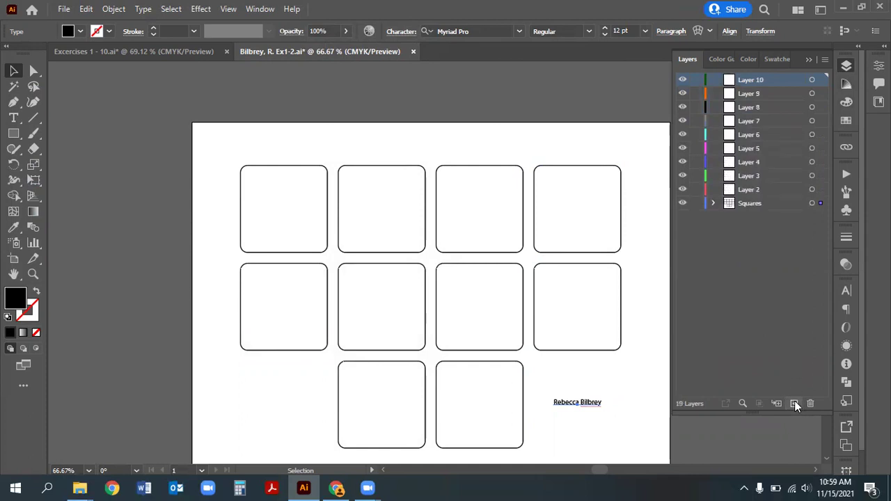
pyautogui.click(795, 404)
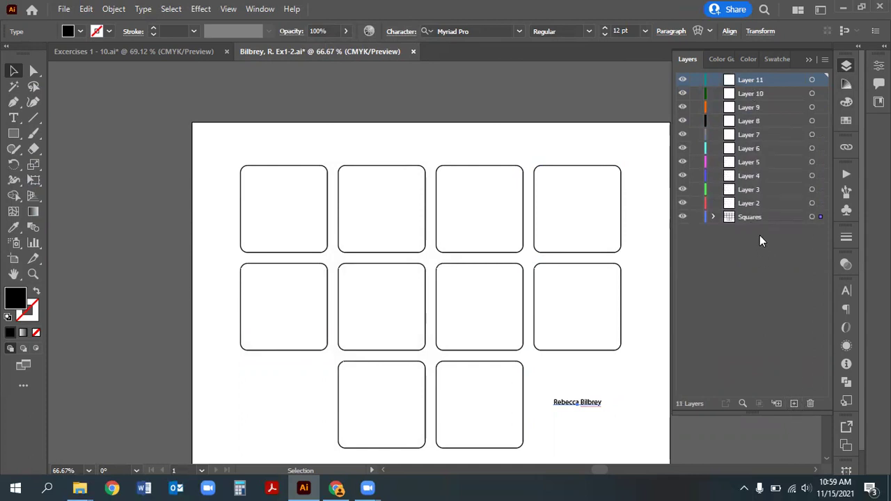
# Rename the top two layers 'Exercise 1: Bulb' and 'Exercise 2'.
pyautogui.doubleClick(750, 81)
pyautogui.write('Exercise ')
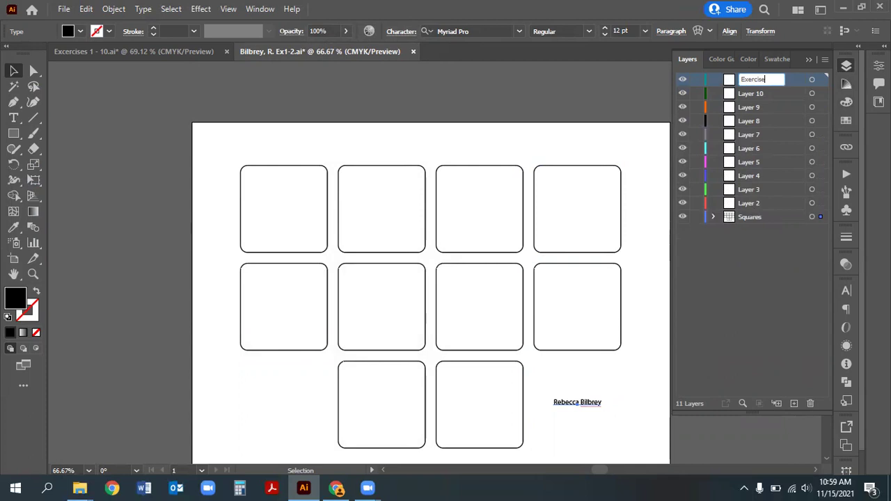
pyautogui.write('1:')
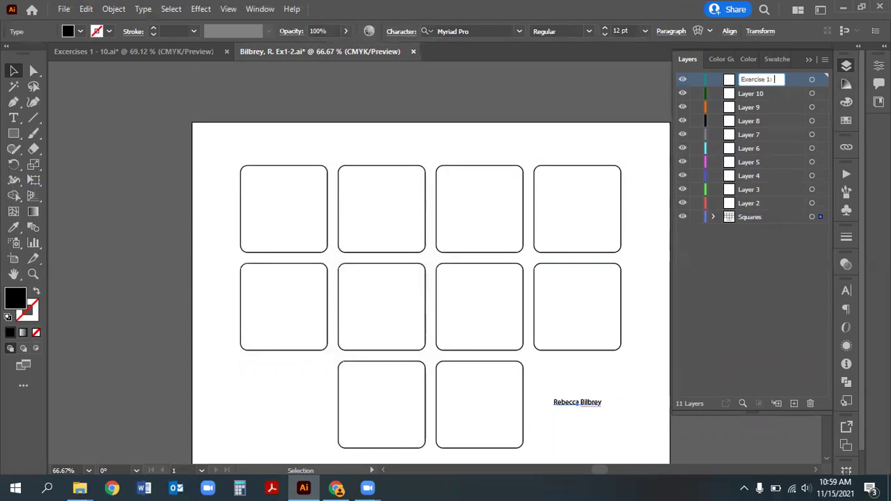
pyautogui.write(' Bulb')
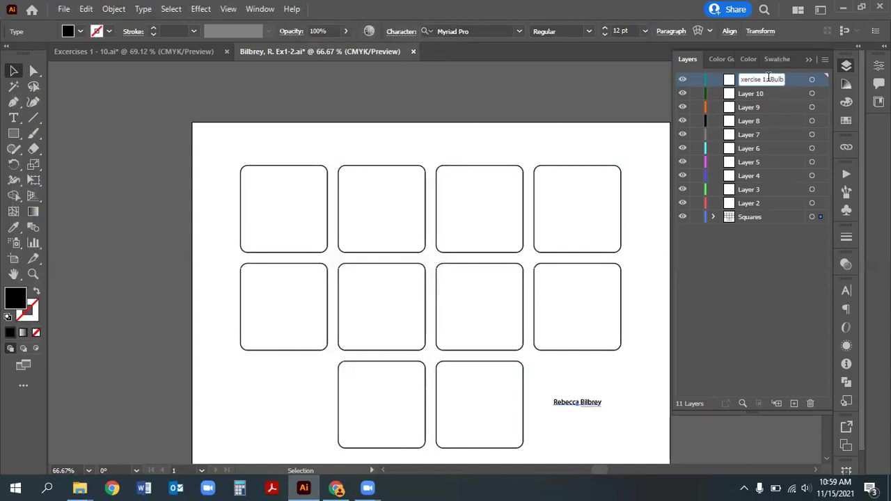
pyautogui.moveTo(768, 78); pyautogui.dragTo(724, 84)
pyautogui.hotkey('ctrl', 'c')
pyautogui.click(750, 95)
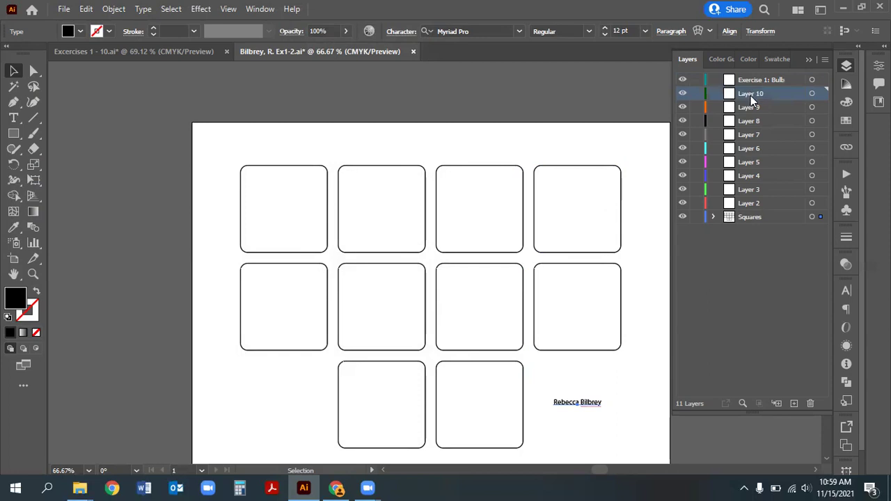
pyautogui.doubleClick(750, 96)
pyautogui.hotkey('ctrl', 'v')
pyautogui.press('BackSpace')
pyautogui.write('2')
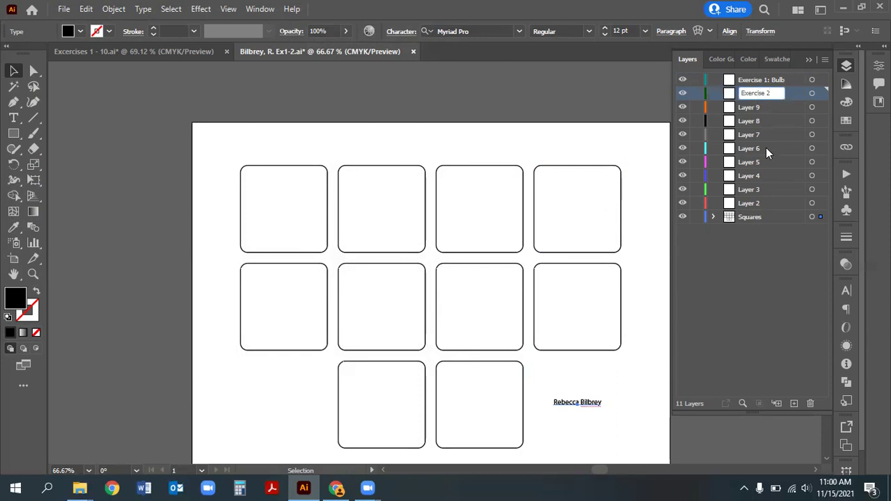
pyautogui.click(771, 95)
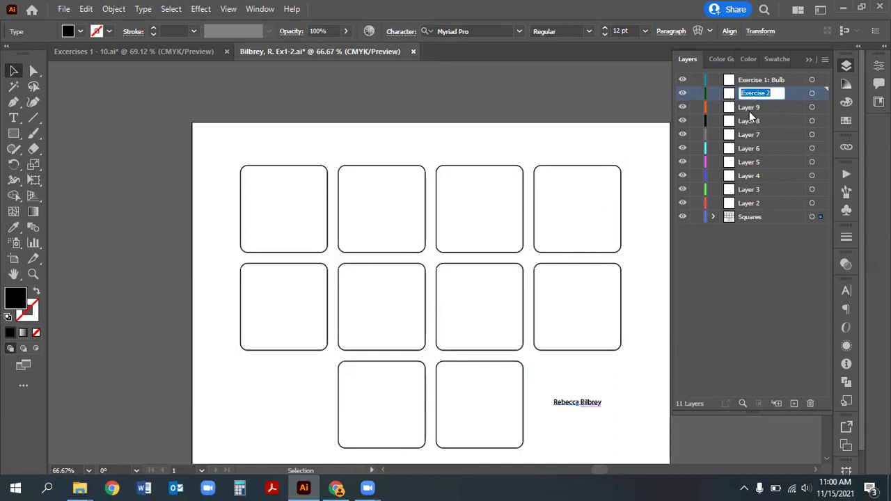
# Rename Layer 9 to 'Exercise 3', leaving the Exercise 2 name unchanged.
pyautogui.click(749, 109)
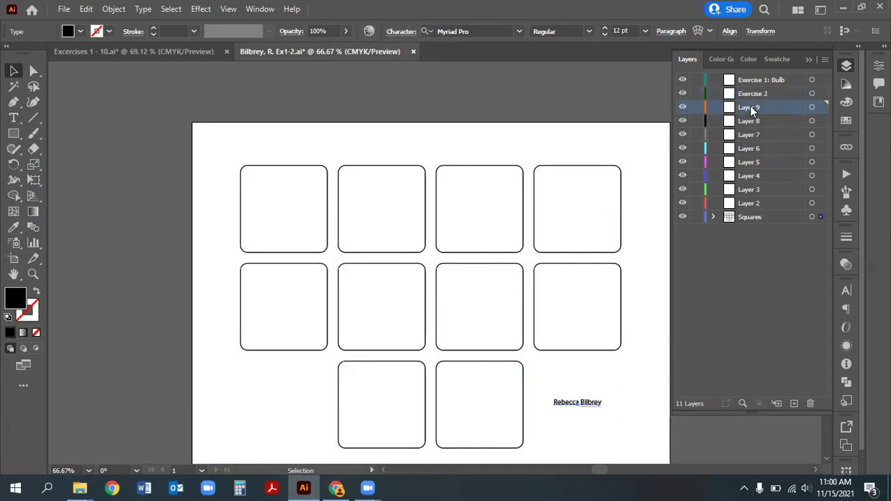
pyautogui.click(764, 93)
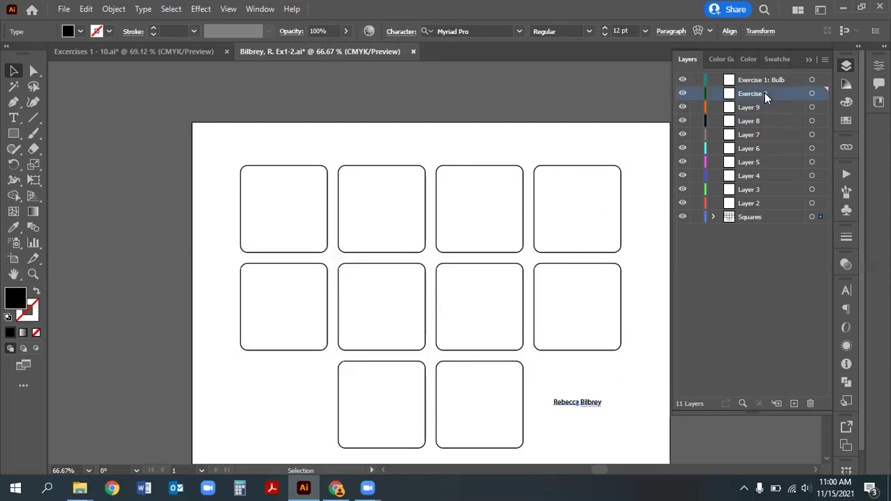
pyautogui.click(766, 94)
pyautogui.hotkey('shift', 'Left')
pyautogui.hotkey('shift', 'Left')
pyautogui.hotkey('shift', 'Left')
pyautogui.hotkey('shift', 'Left')
pyautogui.moveTo(766, 94); pyautogui.dragTo(728, 93)
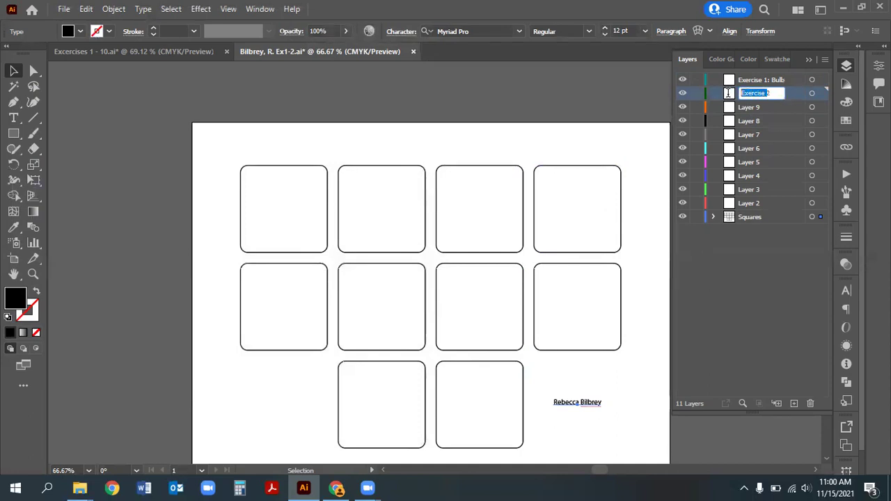
pyautogui.click(760, 109)
pyautogui.doubleClick(753, 108)
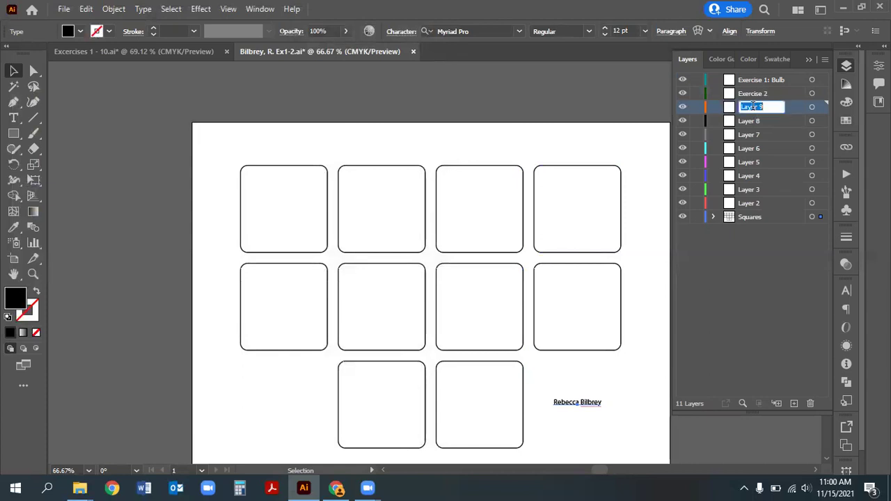
pyautogui.write('Exercise 3')
pyautogui.click(756, 121)
# Rename Layers 8 and 7 to 'Exercise 4' and 'Exercise 5'.
pyautogui.doubleClick(755, 121)
pyautogui.write('Exercise ')
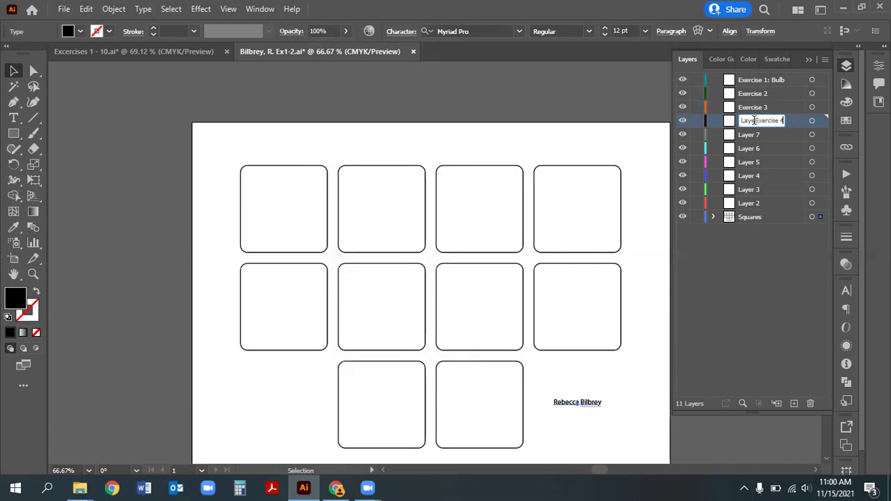
pyautogui.write('4')
pyautogui.hotkey('ctrl', 'a')
pyautogui.write('Exercise 4')
pyautogui.doubleClick(753, 135)
pyautogui.hotkey('ctrl', 'a')
pyautogui.write('Exercise ')
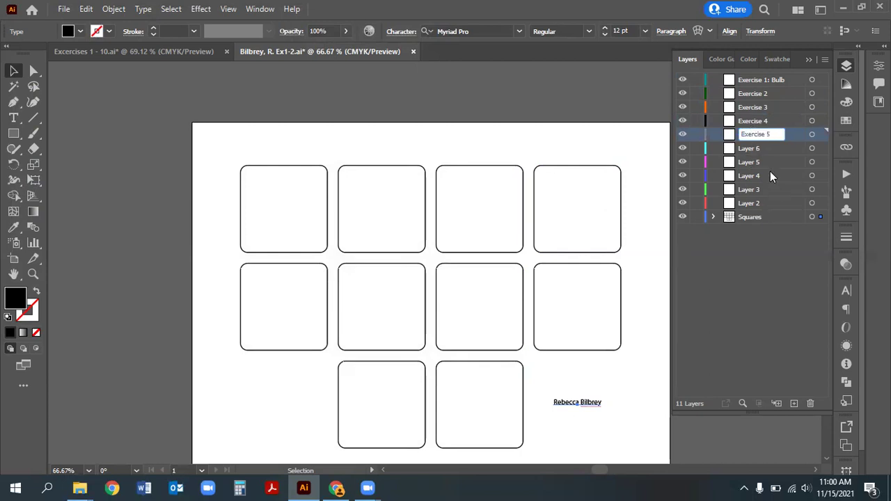
pyautogui.write('5')
pyautogui.click(772, 268)
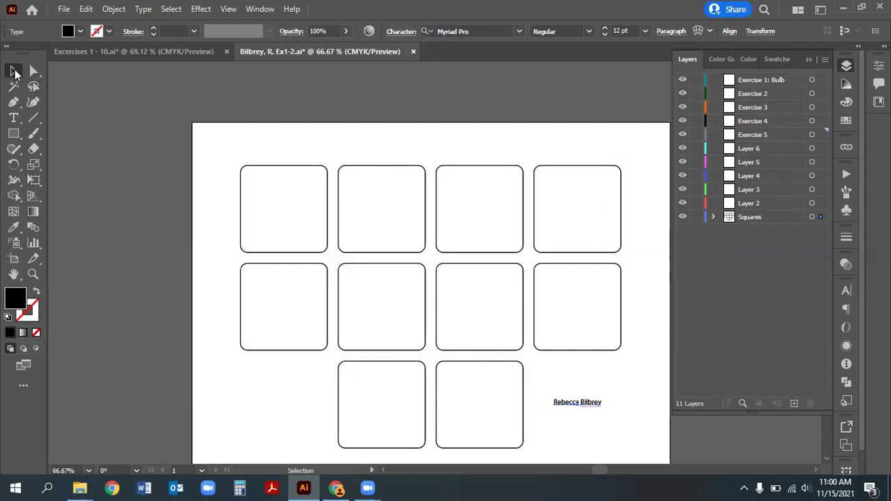
# Reload the Ivy Learn course page and leave Student View.
pyautogui.click(842, 8)
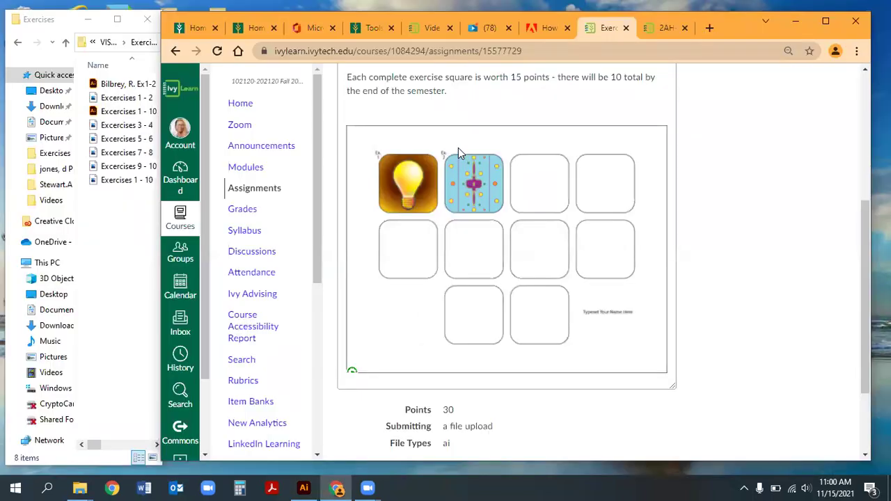
pyautogui.scroll(2, 566, 225)
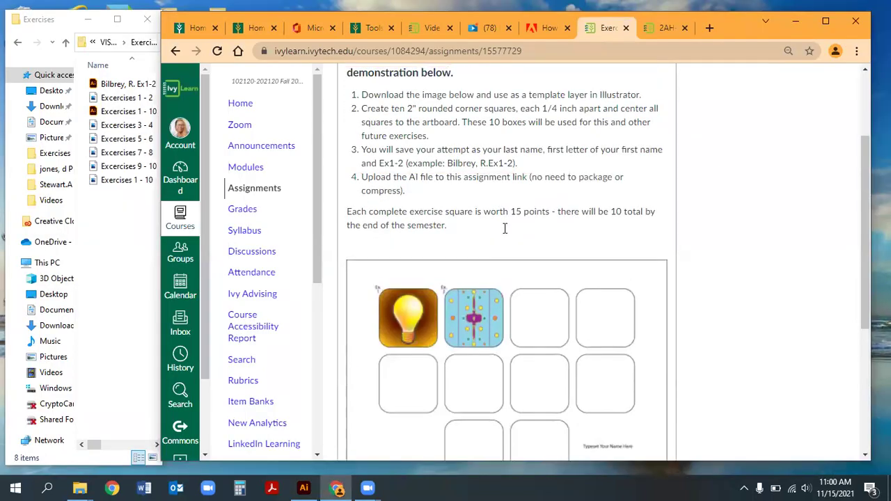
pyautogui.scroll(1, 506, 233)
pyautogui.scroll(-3, 487, 201)
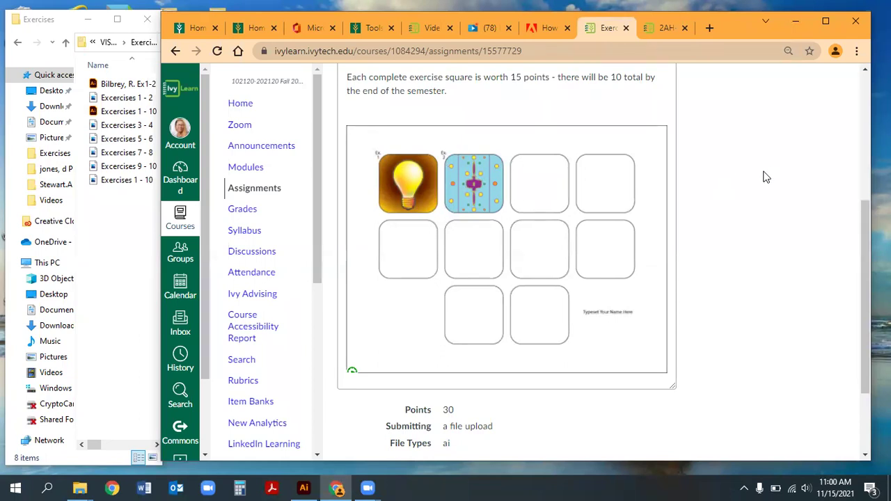
pyautogui.press('F5')
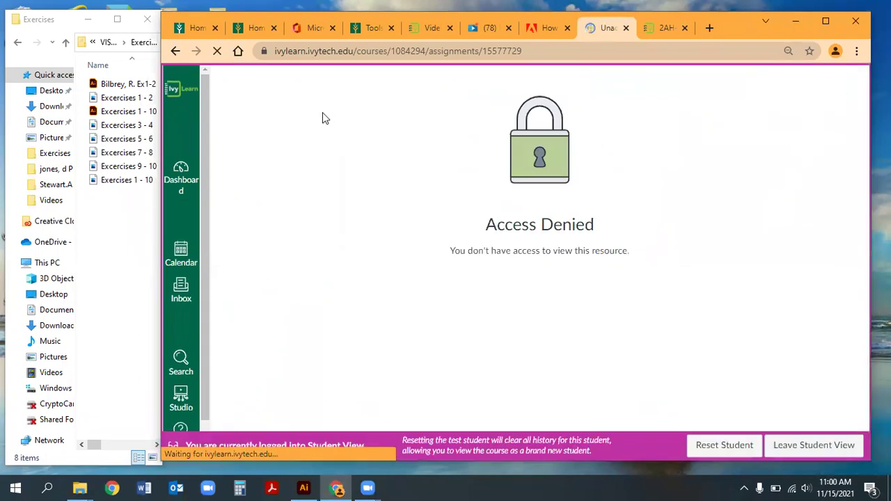
pyautogui.click(812, 446)
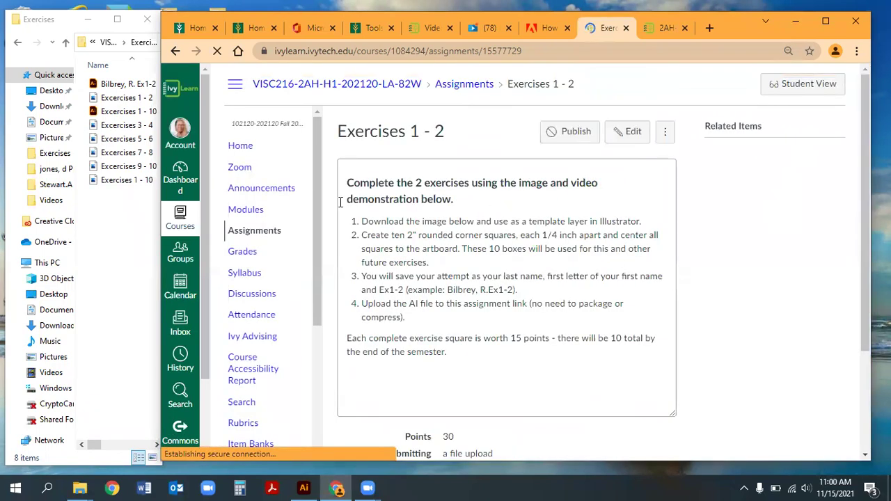
# Publish the Exercises 1 - 2 assignment from the Assignments list.
pyautogui.click(265, 244)
pyautogui.scroll(-3, 739, 316)
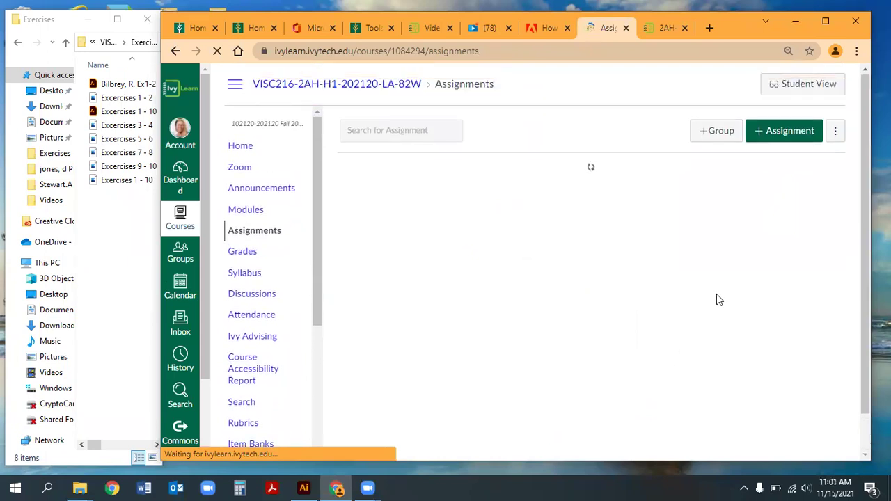
pyautogui.scroll(-6, 658, 360)
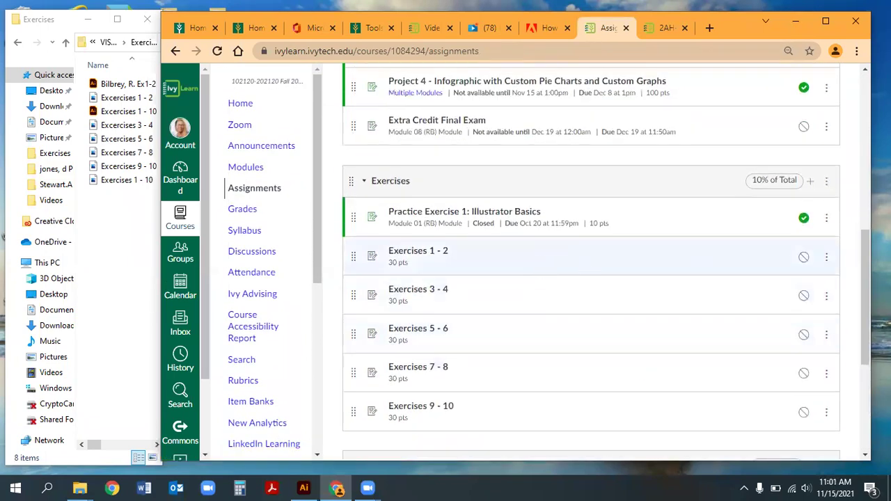
pyautogui.click(802, 258)
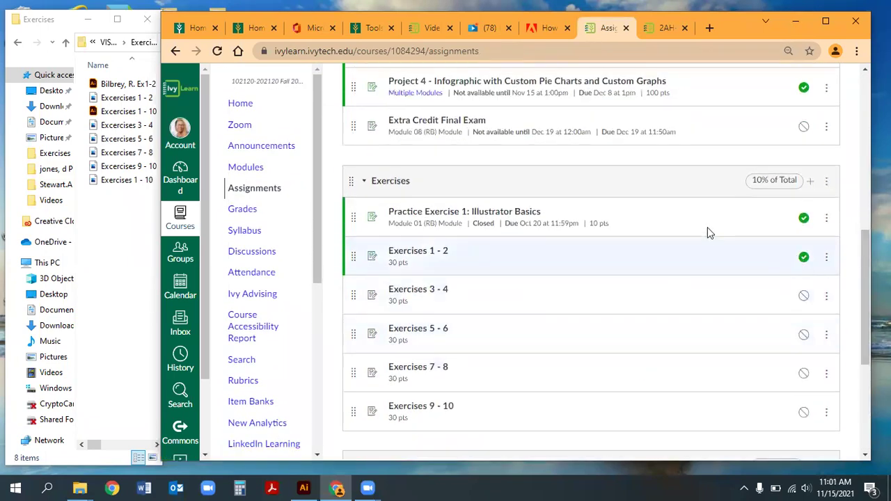
# View the Exercises 1 - 2 assignment in Student View down to its template image.
pyautogui.click(426, 256)
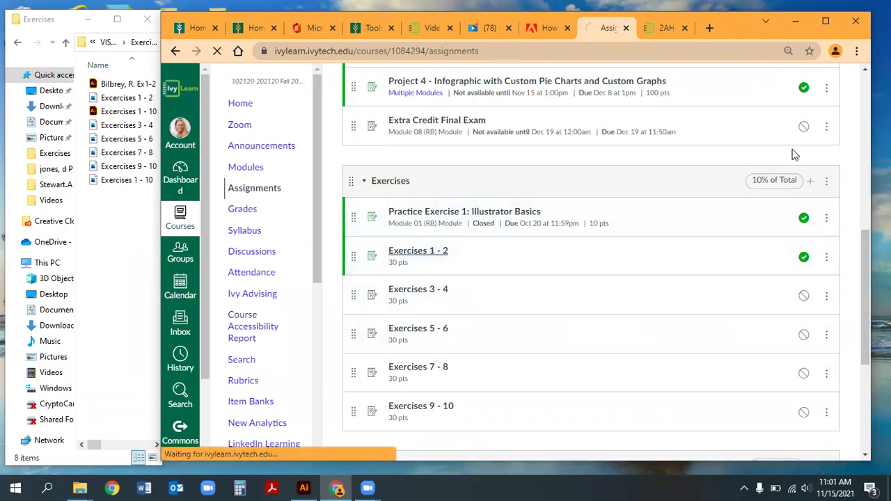
pyautogui.click(806, 86)
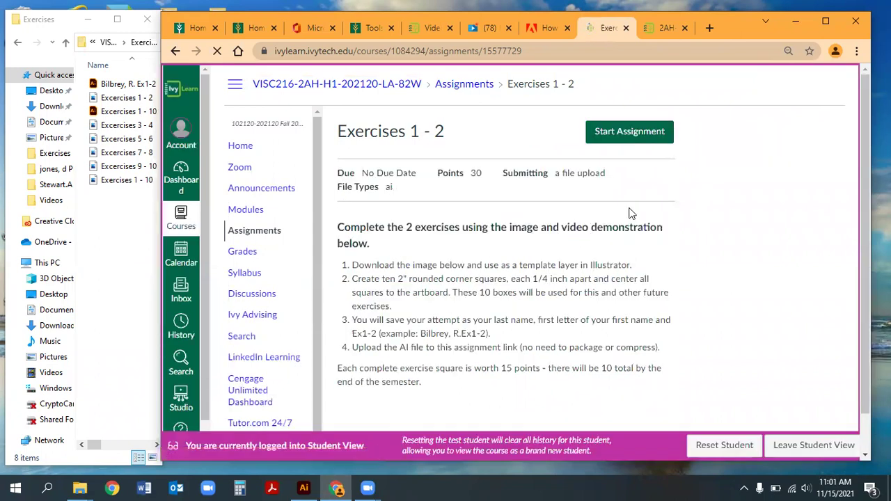
pyautogui.scroll(-1, 501, 249)
pyautogui.scroll(-3, 504, 249)
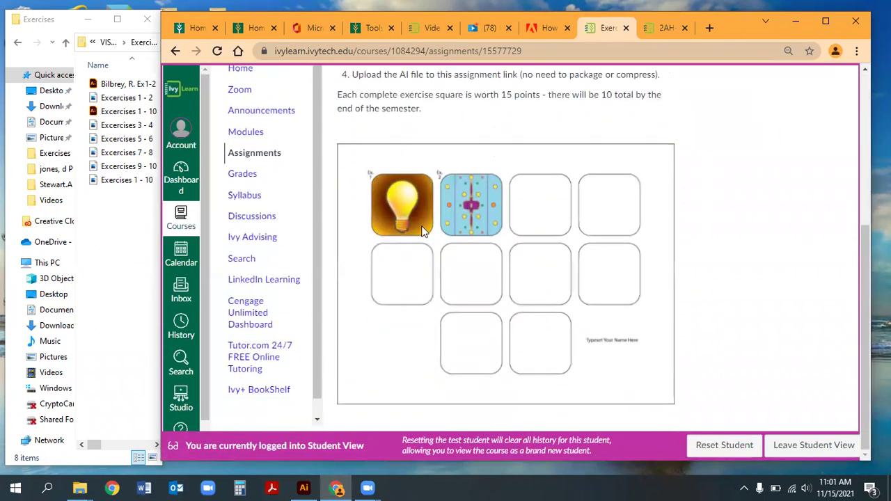
# Save the template image, browsing to Desktop > Fall 2021 > VISC216 > Exercises.
pyautogui.rightClick(476, 220)
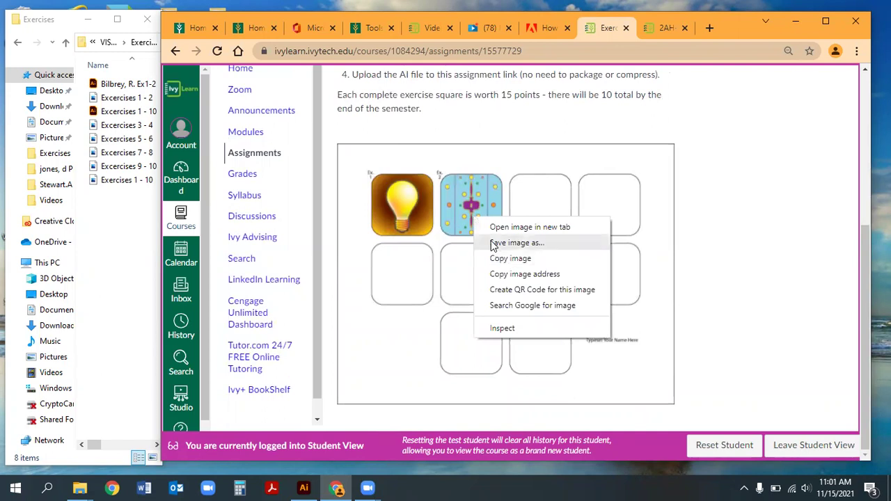
pyautogui.click(516, 242)
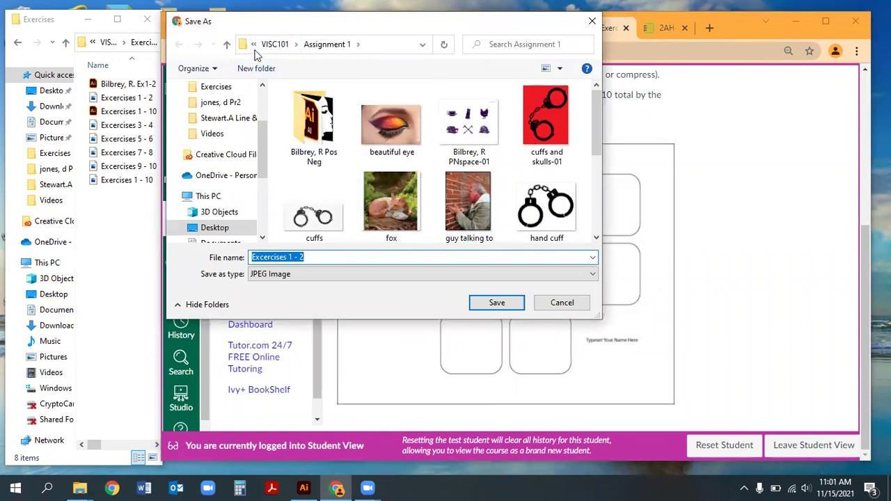
pyautogui.moveTo(263, 123); pyautogui.dragTo(258, 68)
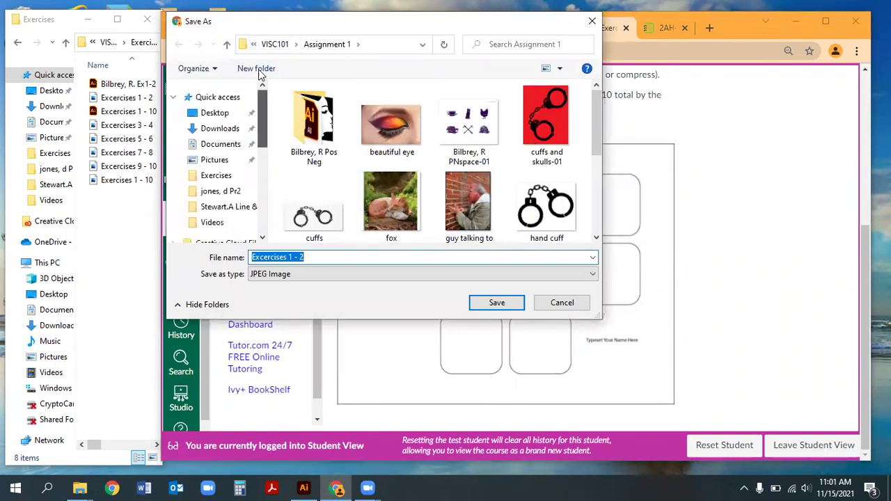
pyautogui.click(213, 113)
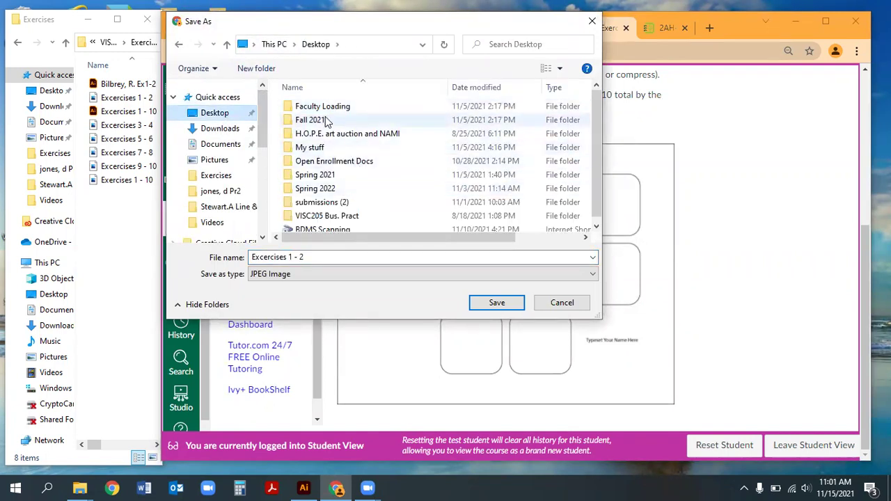
pyautogui.doubleClick(317, 121)
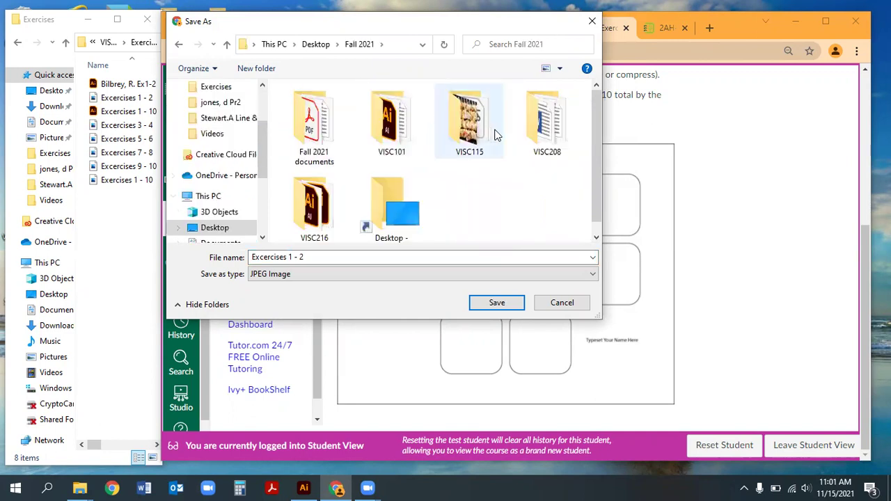
pyautogui.doubleClick(325, 203)
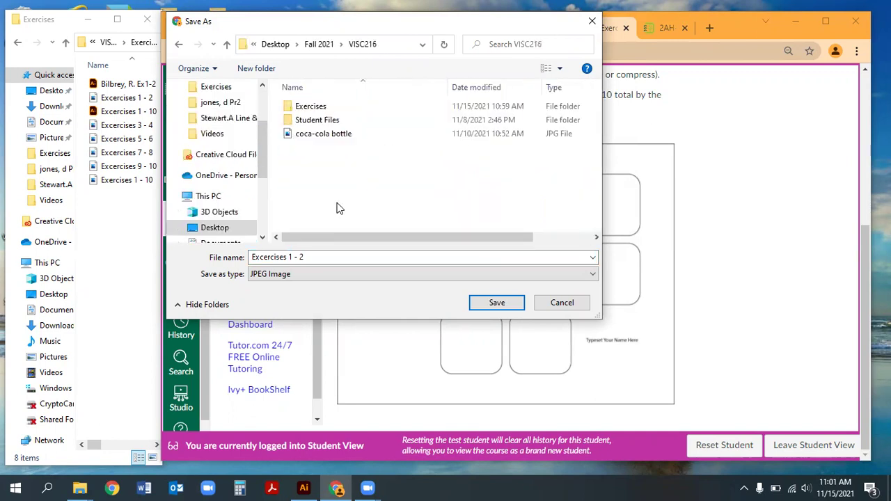
pyautogui.doubleClick(309, 108)
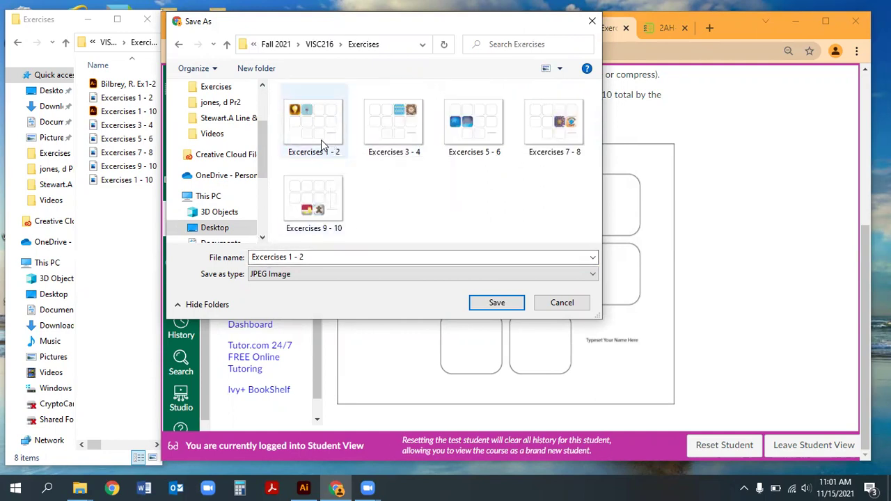
# Append 'a' to the file name and save it as Excercises 1 - 2a.jpg.
pyautogui.click(313, 256)
pyautogui.click(313, 257)
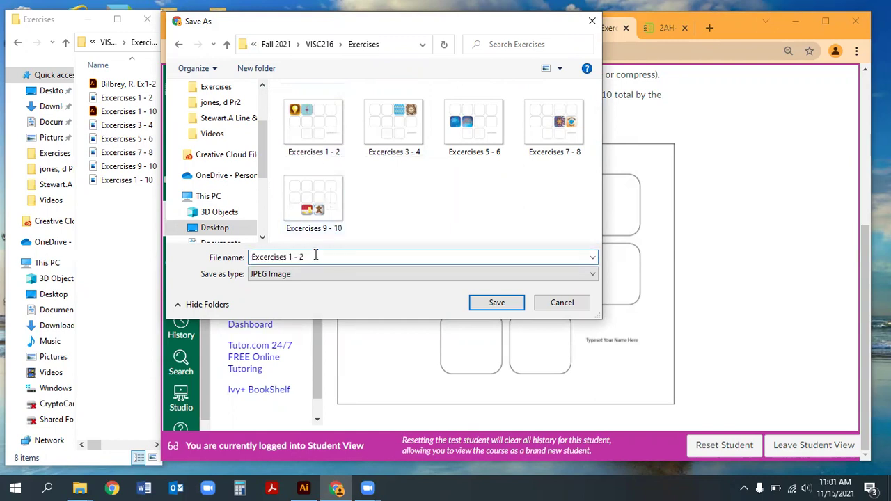
pyautogui.write('a')
pyautogui.click(492, 302)
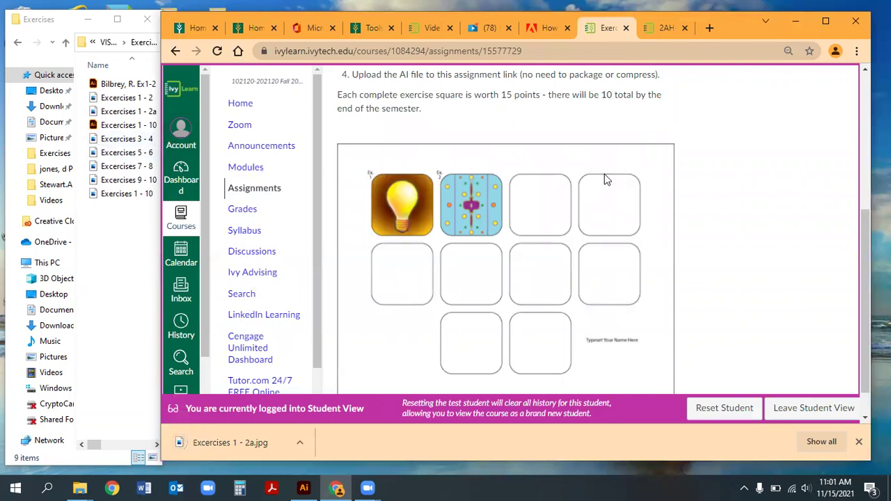
pyautogui.click(304, 488)
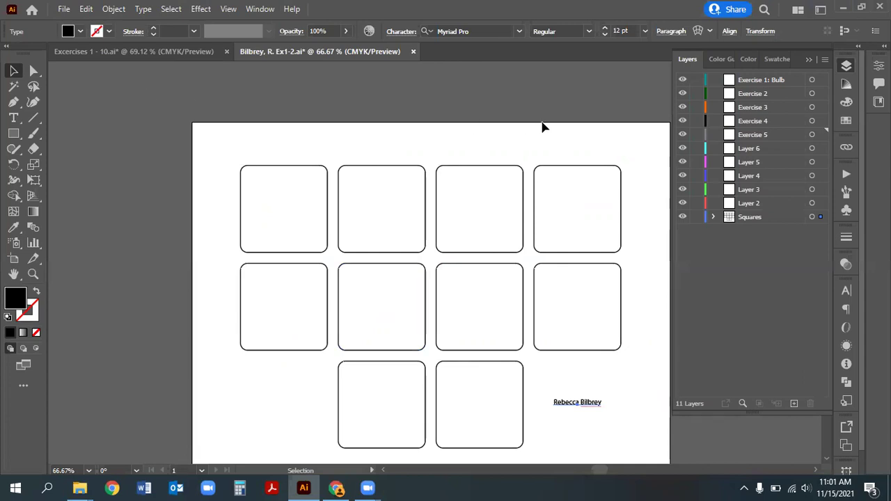
# Create a new layer above Exercise 1: Bulb and name it Template.
pyautogui.click(754, 78)
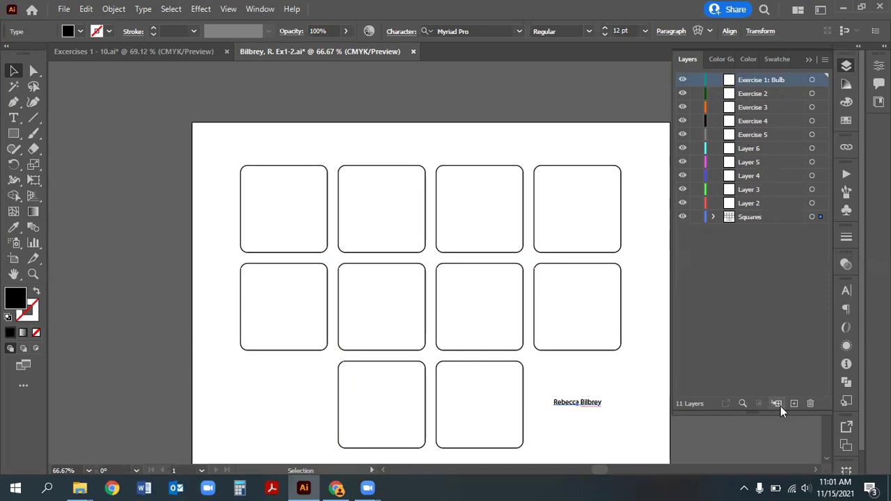
pyautogui.click(793, 403)
pyautogui.doubleClick(742, 80)
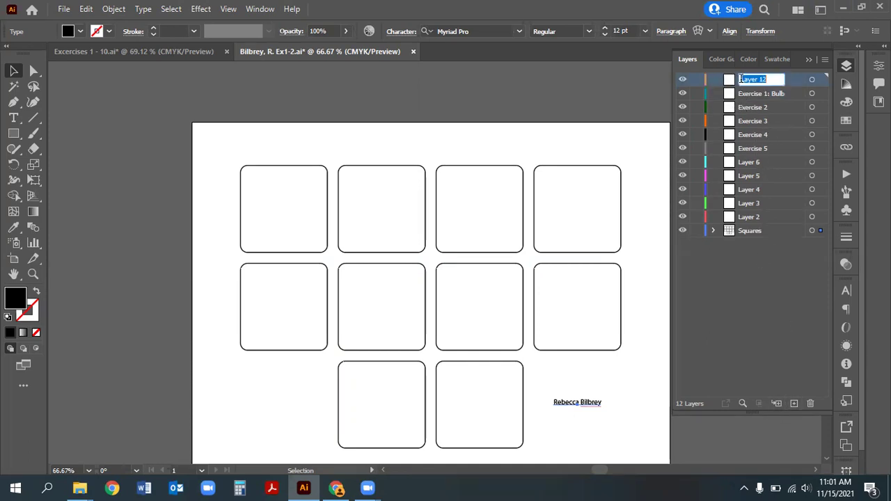
pyautogui.write('Template')
pyautogui.press('Return')
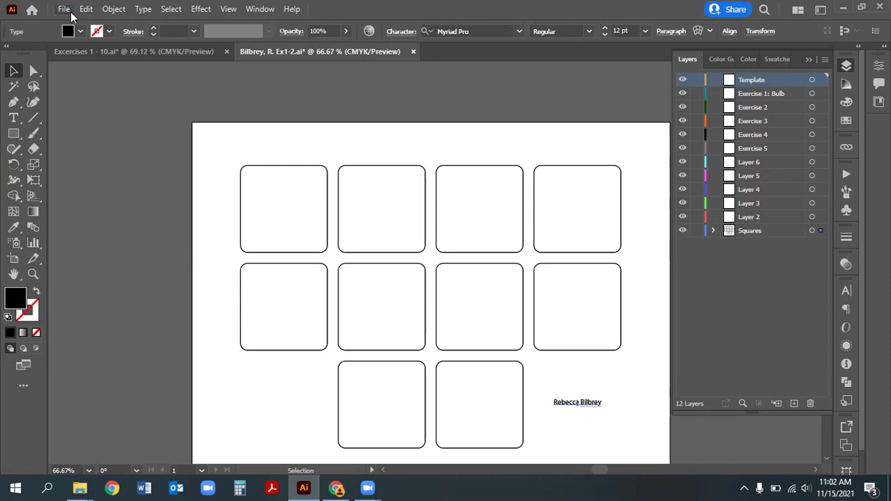
# Place Excercises 1 - 2a.jpg at the artboard's top-left corner.
pyautogui.hotkey('shift', 'ctrl', 'p')
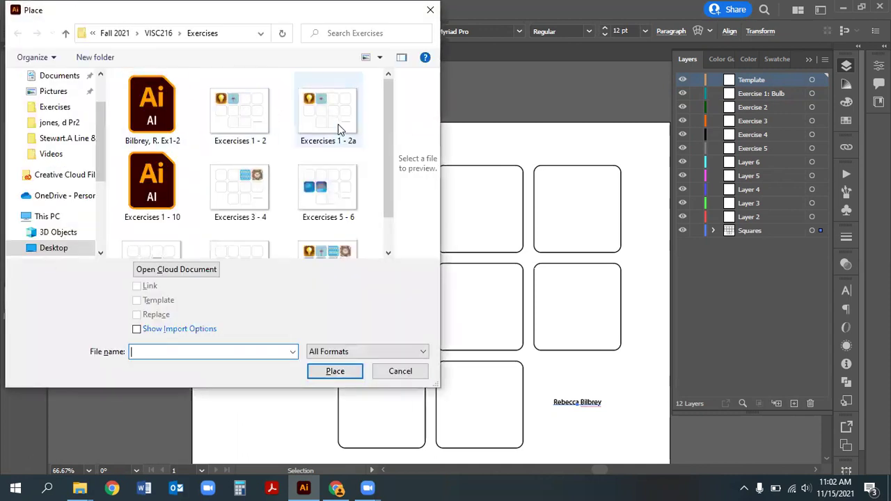
pyautogui.click(339, 129)
pyautogui.click(340, 374)
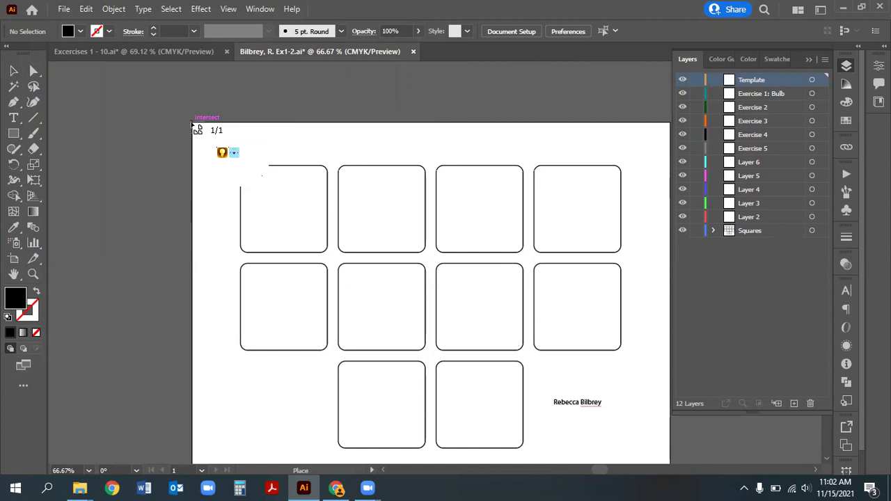
pyautogui.click(193, 125)
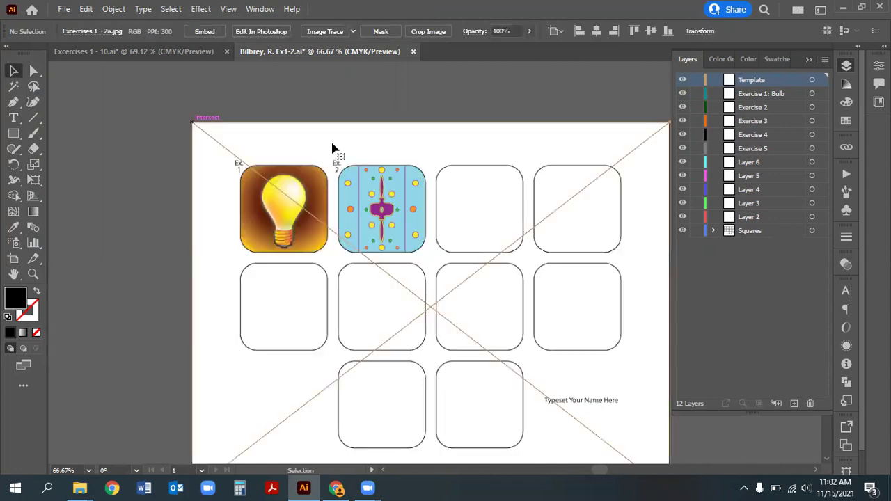
# Zoom in on the bulb icon to check alignment, then fit the artboard in the window.
pyautogui.scroll(-3, 394, 125)
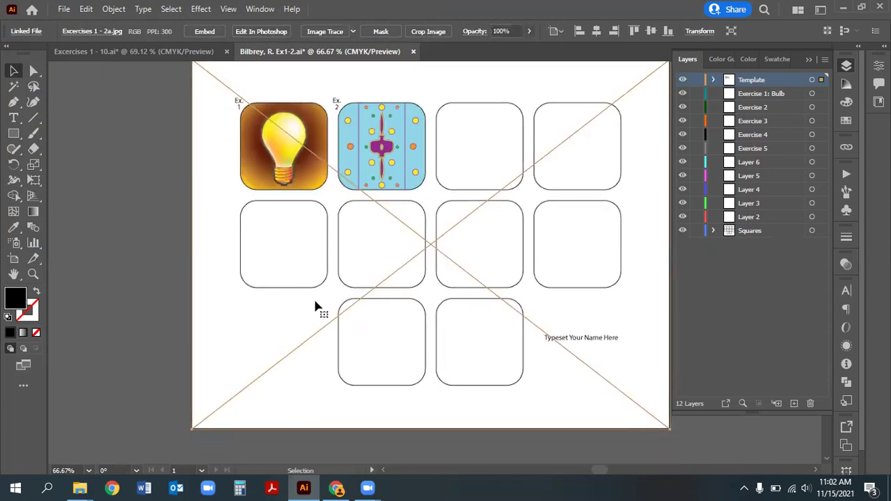
pyautogui.click(33, 273)
pyautogui.click(438, 223)
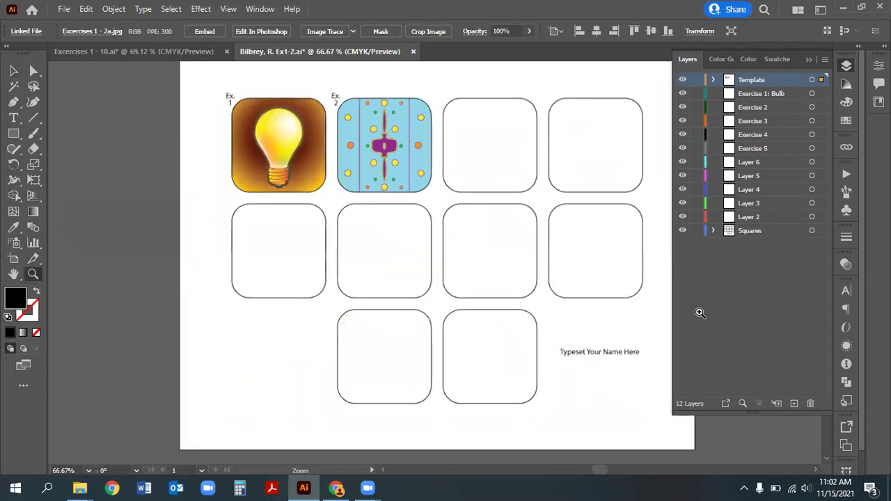
pyautogui.click(205, 143)
pyautogui.moveTo(284, 145); pyautogui.dragTo(622, 288)
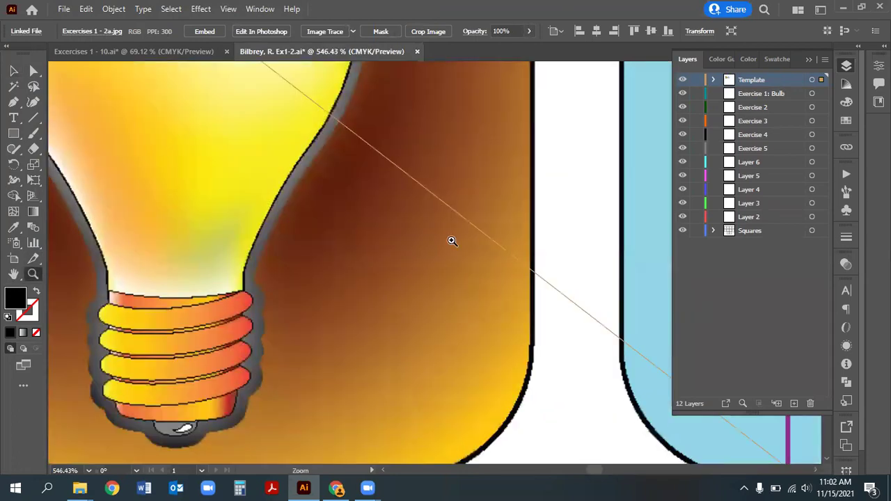
pyautogui.hotkey('ctrl', '0')
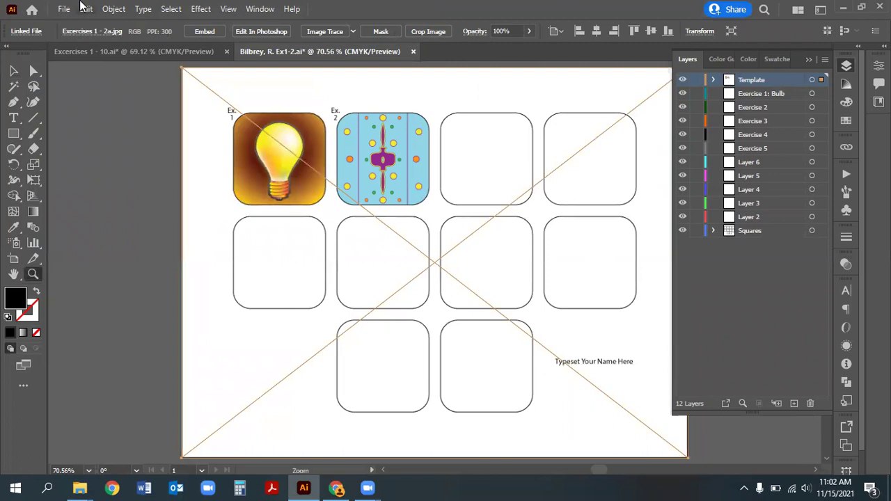
# Move the Template layer below Squares and lock it.
pyautogui.moveTo(779, 78); pyautogui.dragTo(771, 233)
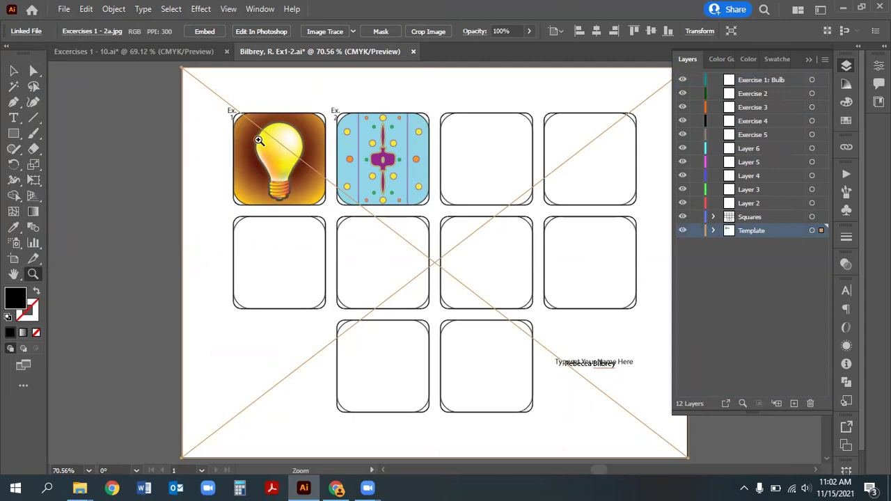
pyautogui.click(682, 231)
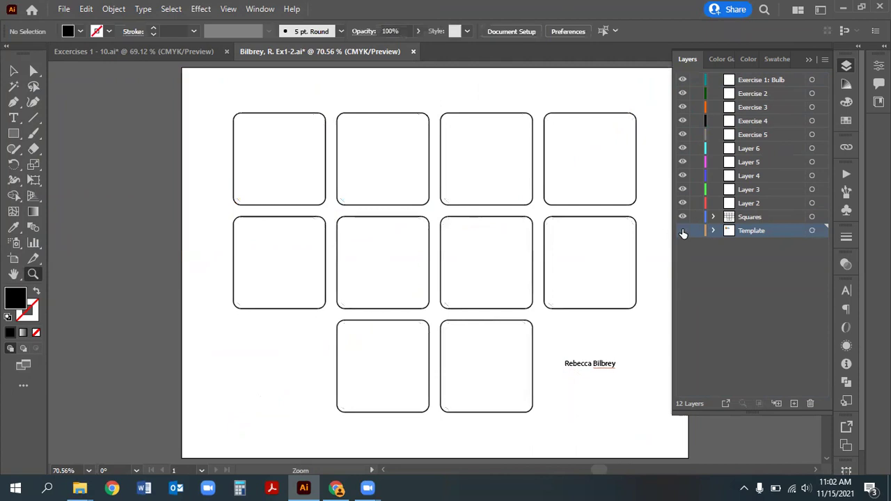
pyautogui.click(683, 231)
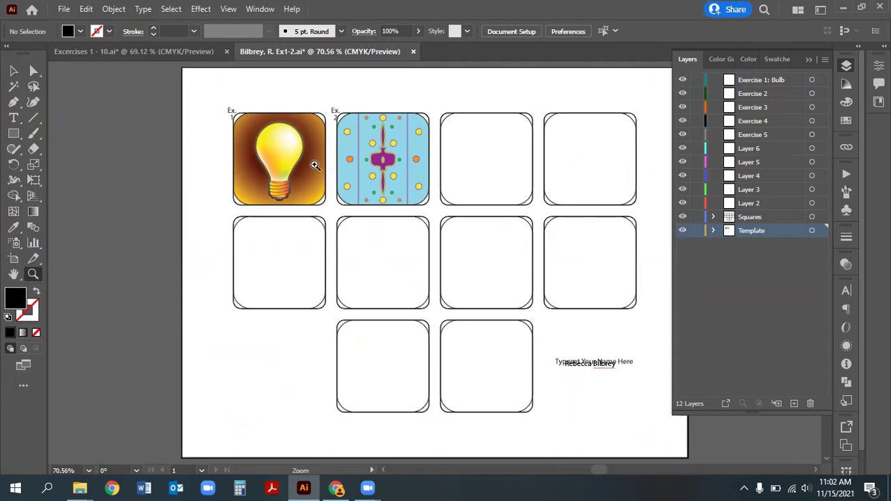
pyautogui.moveTo(308, 160); pyautogui.dragTo(348, 246)
pyautogui.keyDown('alt'); pyautogui.click(346, 247); pyautogui.keyUp('alt')
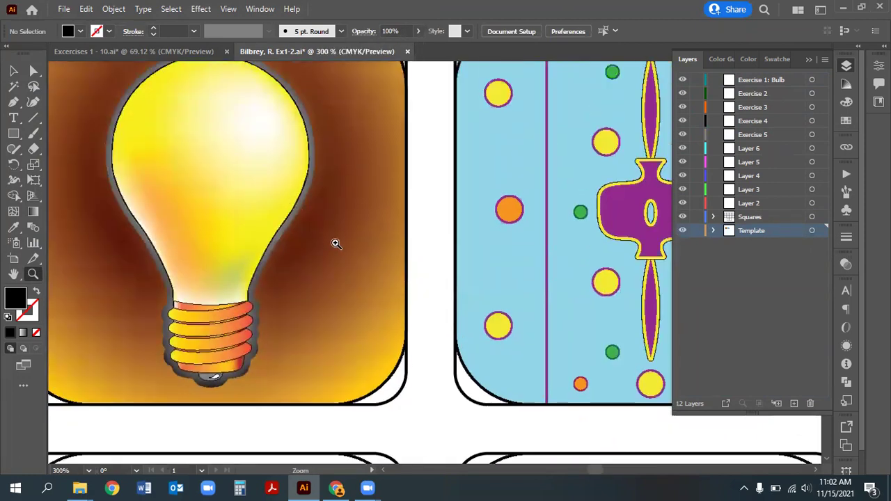
pyautogui.scroll(1, 335, 243)
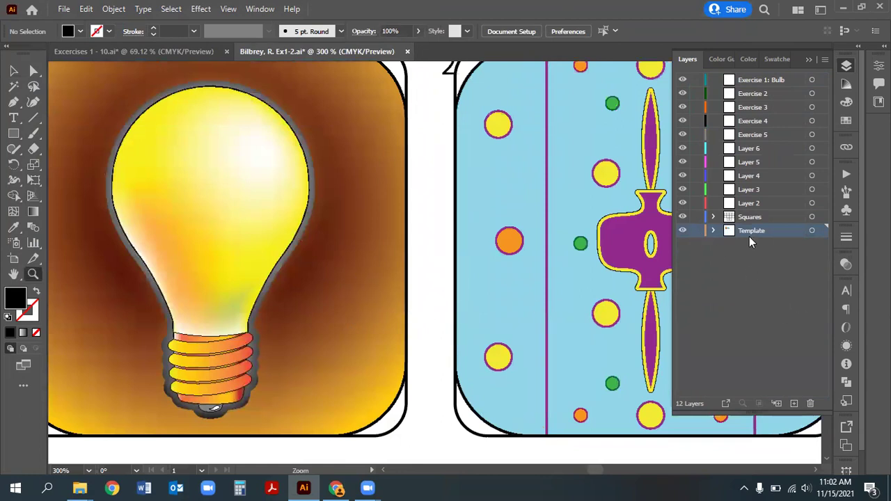
pyautogui.click(696, 231)
pyautogui.hotkey('ctrl', '-')
pyautogui.hotkey('ctrl', '-')
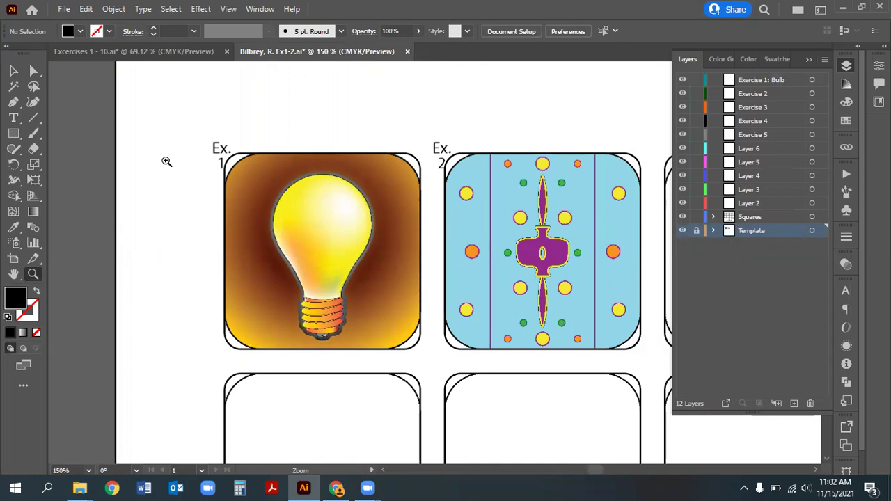
# Turn on View > Show Grid over the artboards.
pyautogui.click(228, 10)
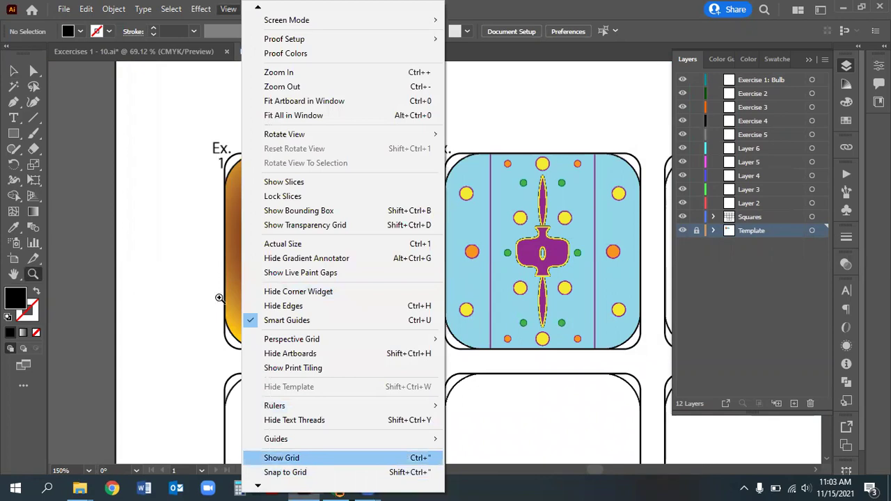
pyautogui.click(303, 458)
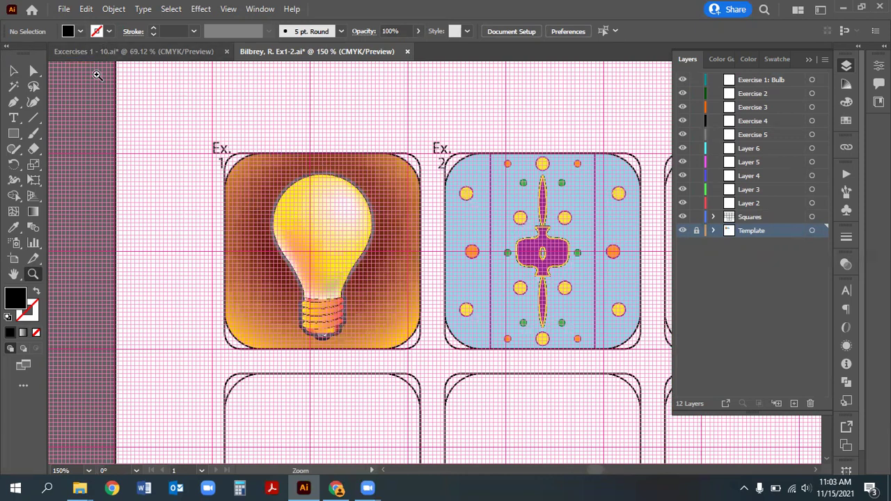
pyautogui.click(11, 12)
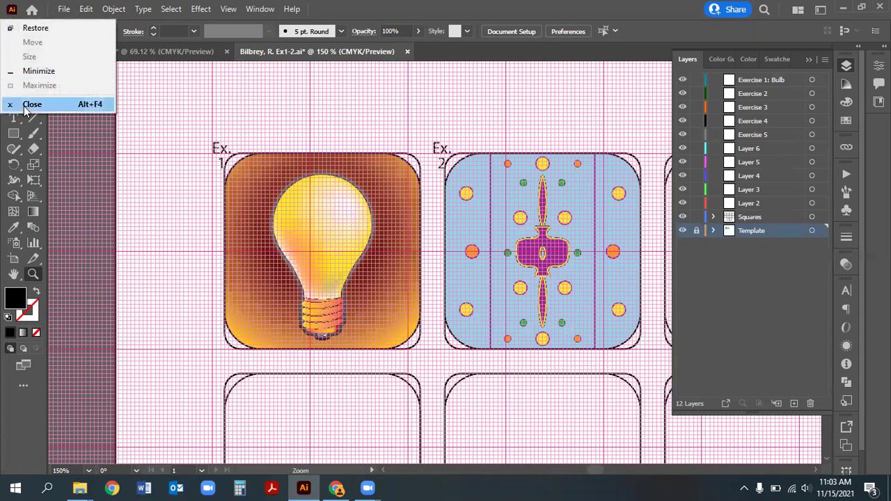
# Set a custom pink grid colour in Guides & Grid preferences and confirm with OK.
pyautogui.click(87, 12)
pyautogui.click(87, 12)
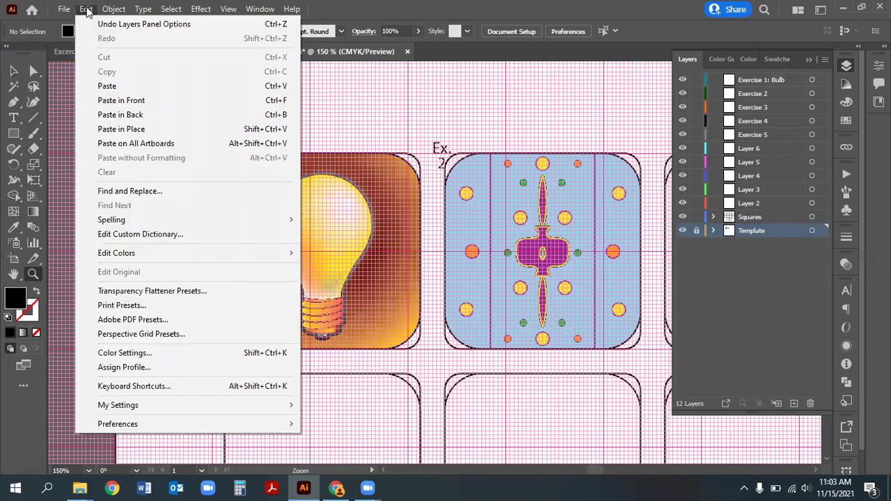
pyautogui.moveTo(161, 424)
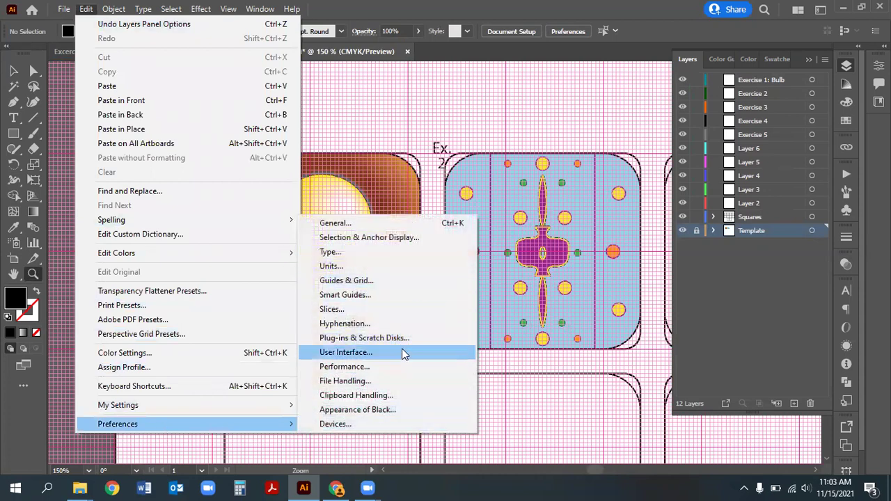
pyautogui.click(380, 285)
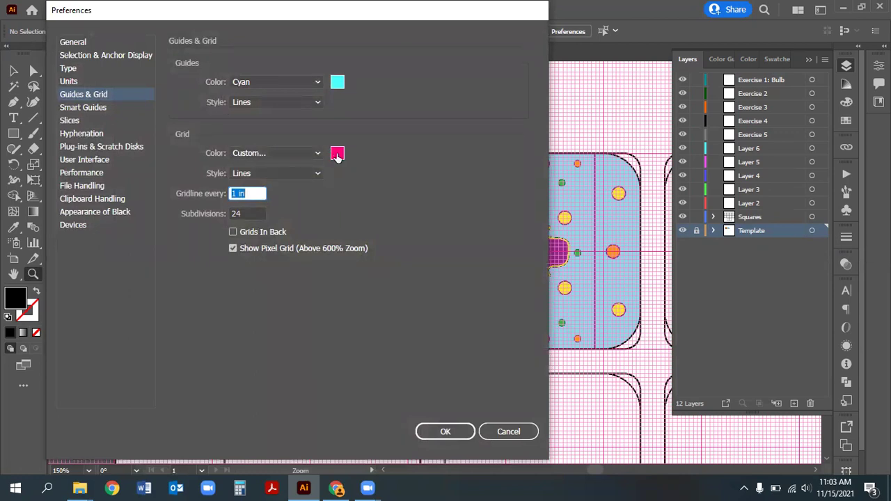
pyautogui.click(337, 154)
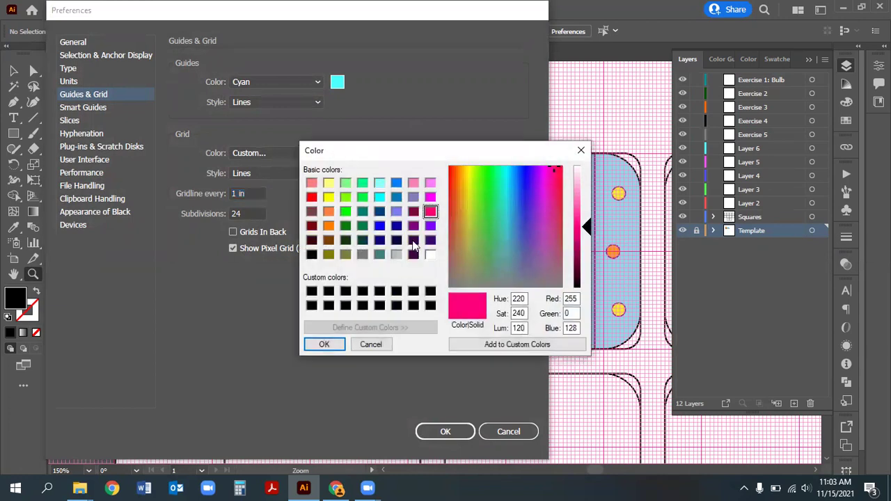
pyautogui.press('Return')
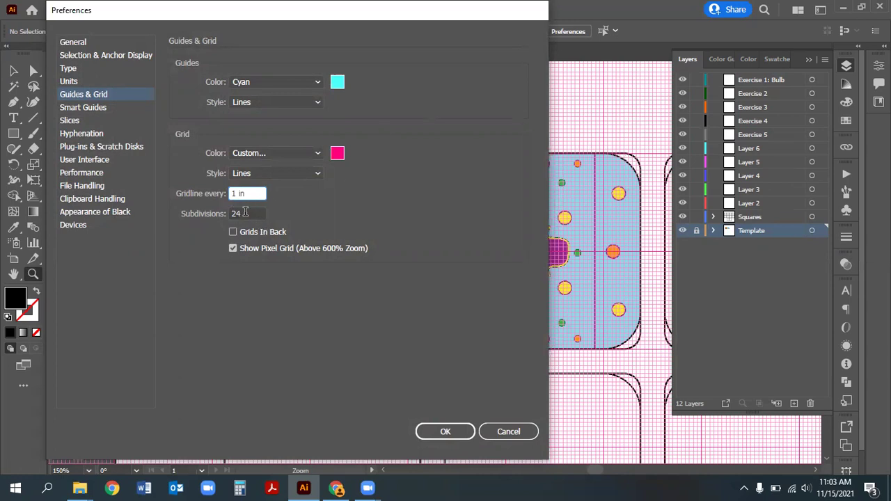
pyautogui.press('Tab')
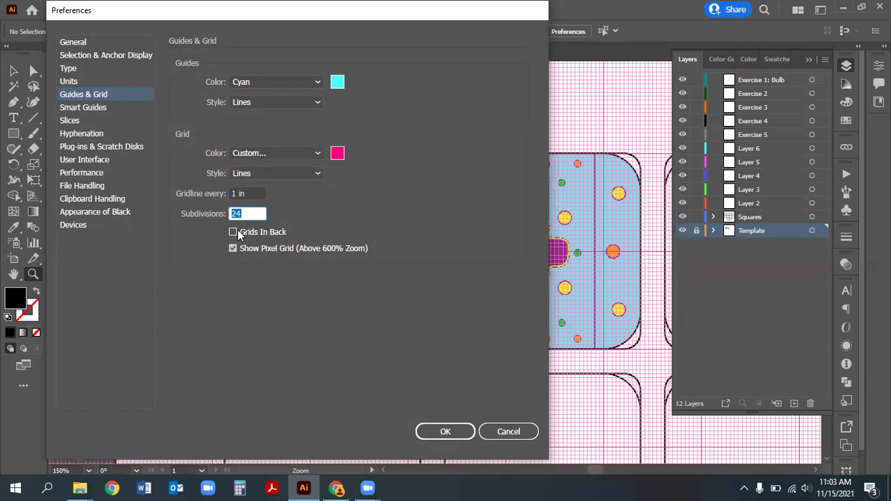
pyautogui.click(460, 431)
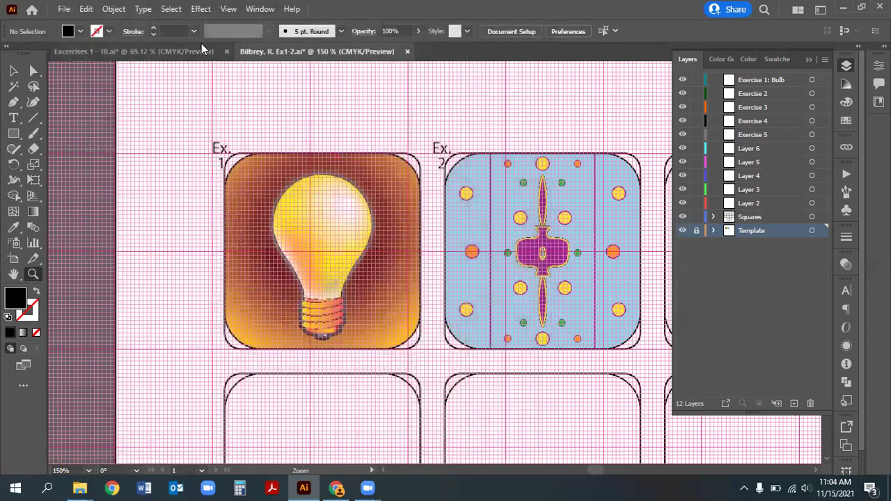
# Check the Guides & Grid settings in the Excercises 1 - 10 reference file without changes.
pyautogui.click(135, 52)
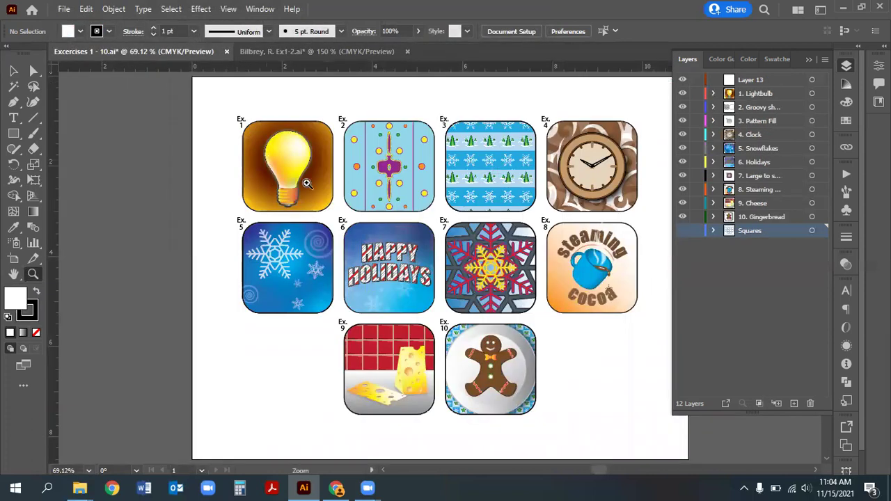
pyautogui.click(86, 9)
pyautogui.moveTo(139, 424)
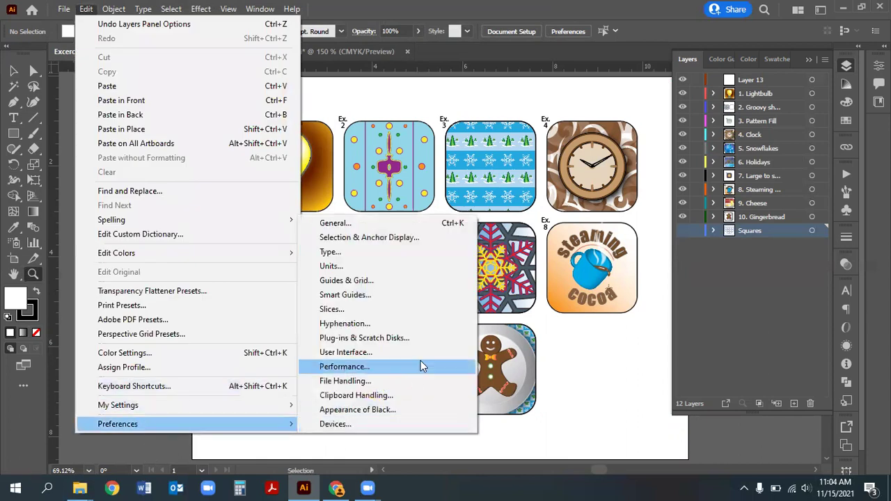
pyautogui.click(371, 282)
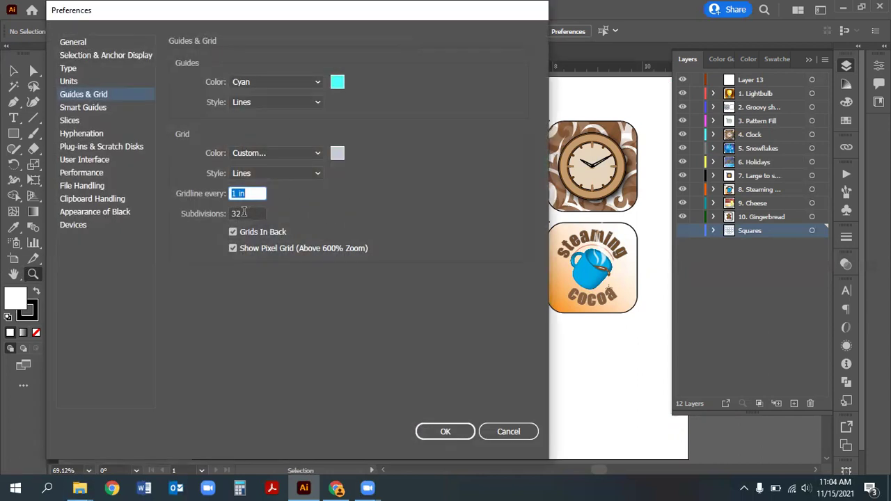
pyautogui.click(508, 431)
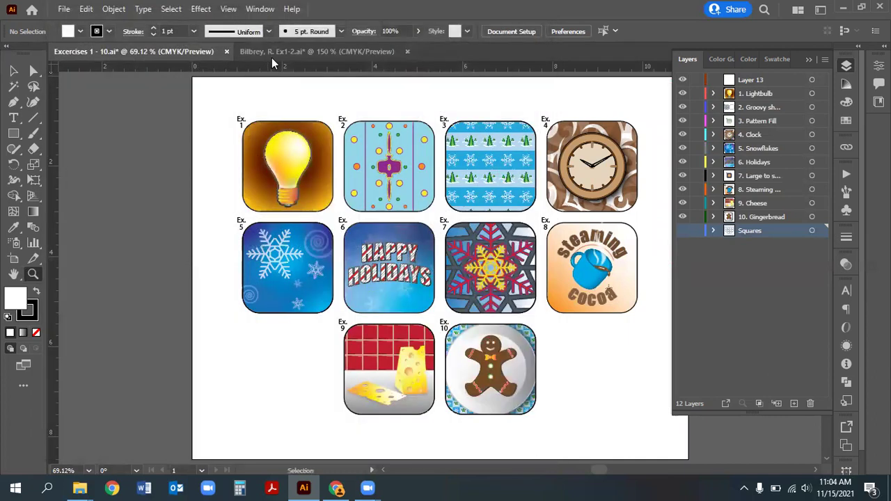
# Set grid Subdivisions to 32 in the Ex1-2 working file's Guides & Grid preferences.
pyautogui.click(272, 54)
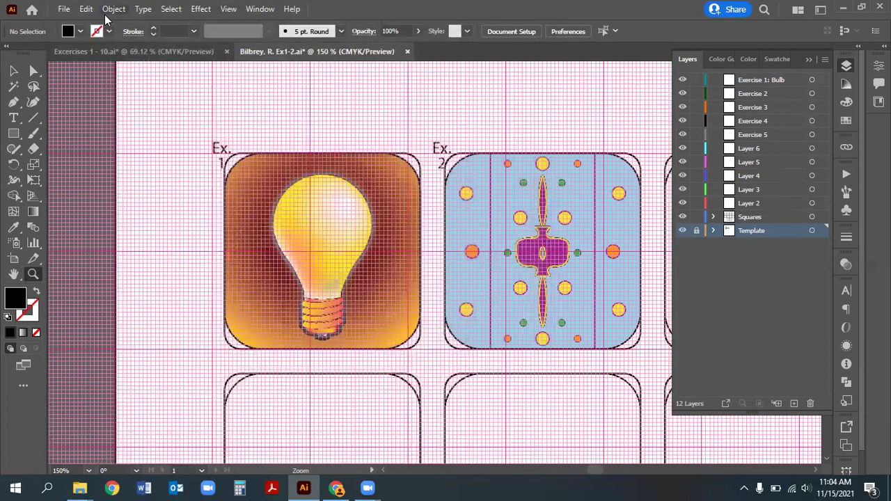
pyautogui.click(85, 10)
pyautogui.moveTo(148, 424)
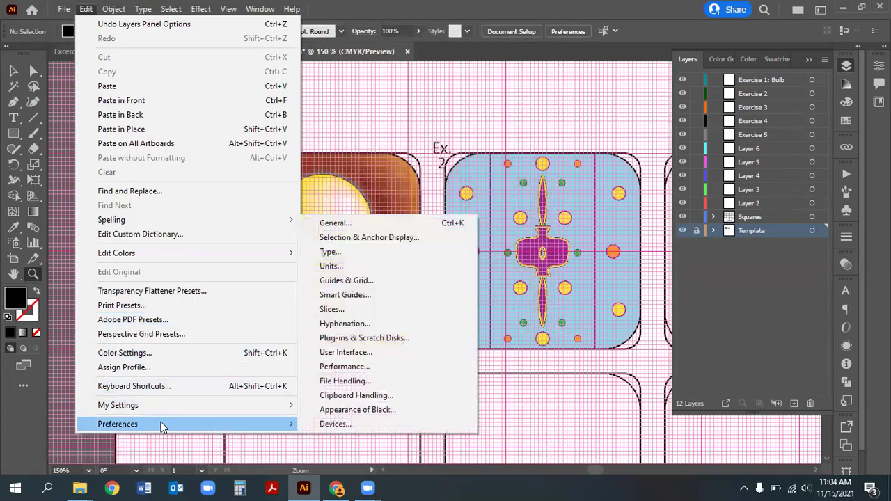
pyautogui.click(364, 284)
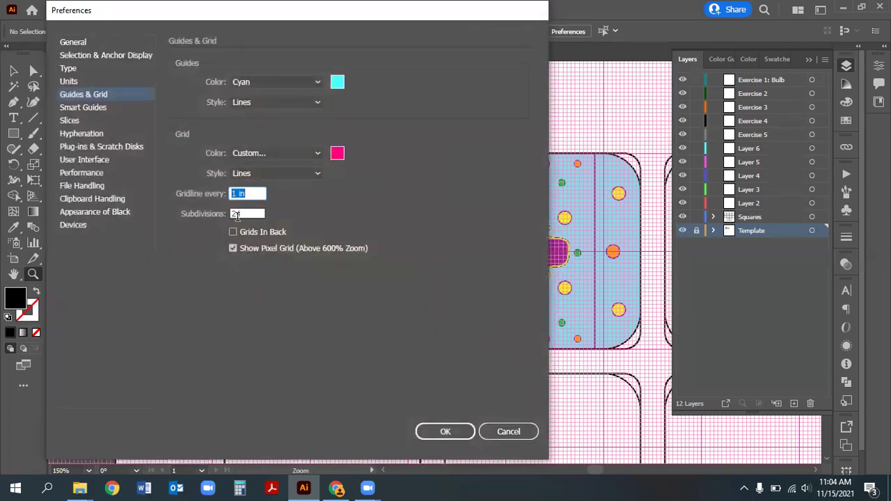
pyautogui.press('Tab')
pyautogui.write('32')
pyautogui.click(457, 433)
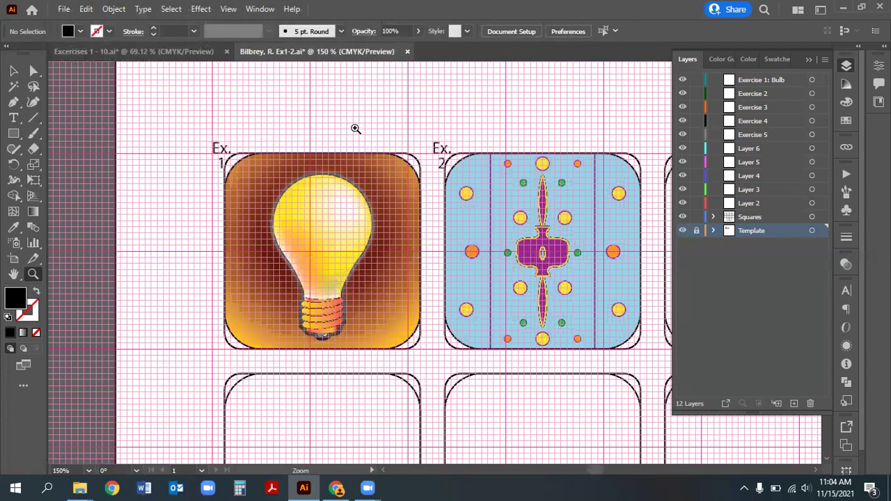
# Zoom in to frame the lightbulb tile.
pyautogui.moveTo(300, 157); pyautogui.dragTo(573, 244)
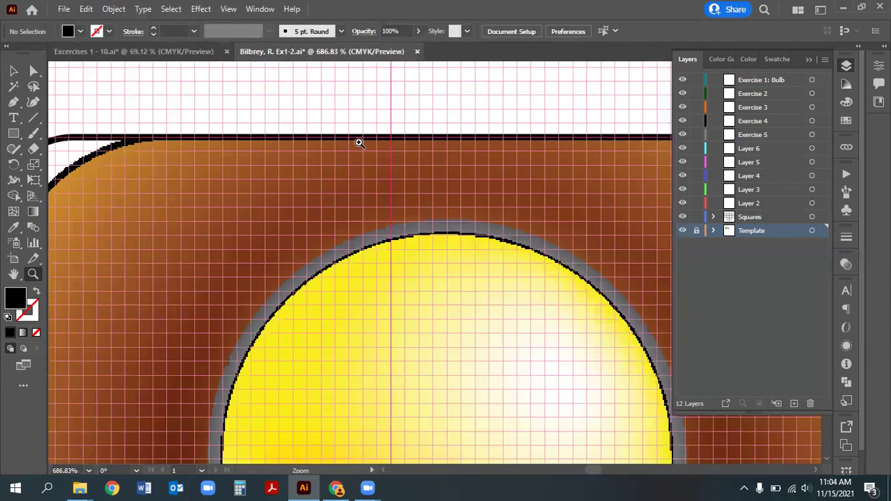
pyautogui.hotkey('ctrl', '-')
pyautogui.hotkey('ctrl', '-')
pyautogui.hotkey('ctrl', '-')
pyautogui.hotkey('ctrl', '-')
pyautogui.hotkey('ctrl', '-')
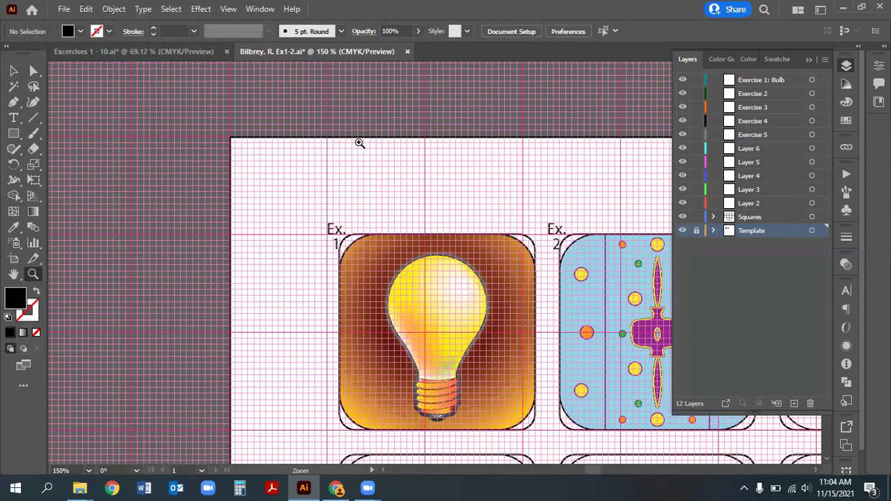
pyautogui.scroll(-2, 411, 155)
pyautogui.moveTo(505, 247); pyautogui.dragTo(612, 295)
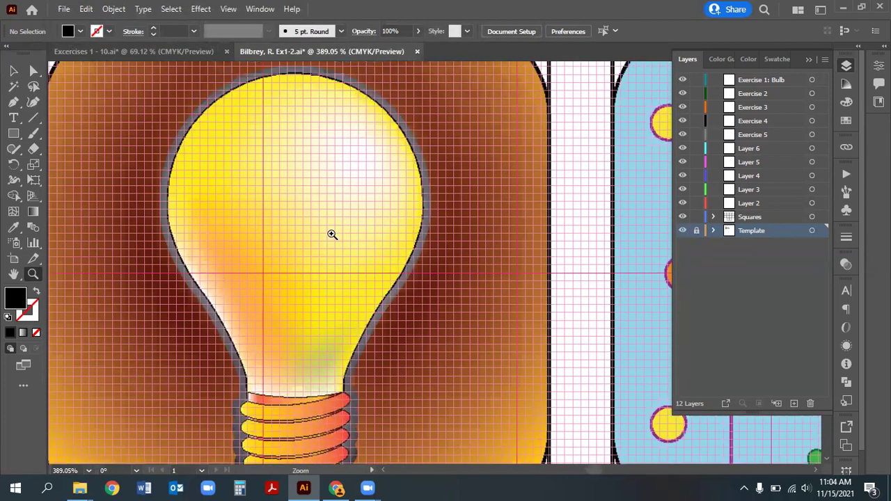
pyautogui.hotkey('ctrl', '-')
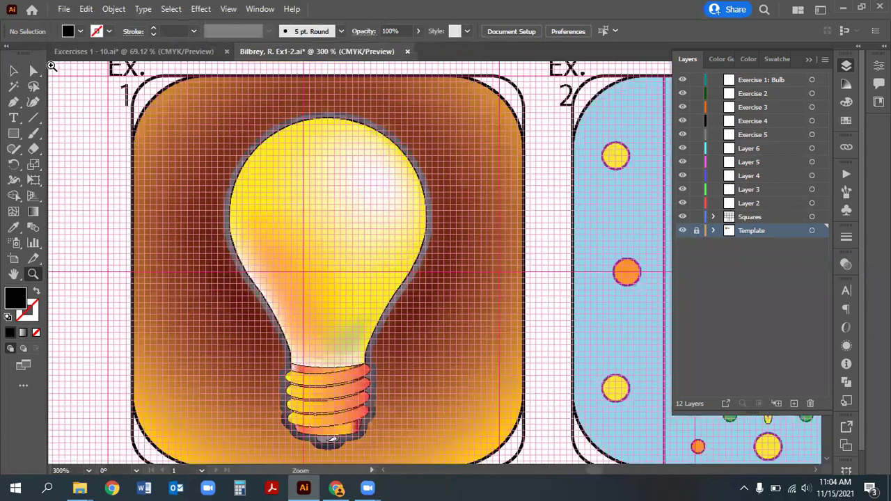
# Enable View > Snap to Grid and make Exercise 1: Bulb the active layer.
pyautogui.click(223, 10)
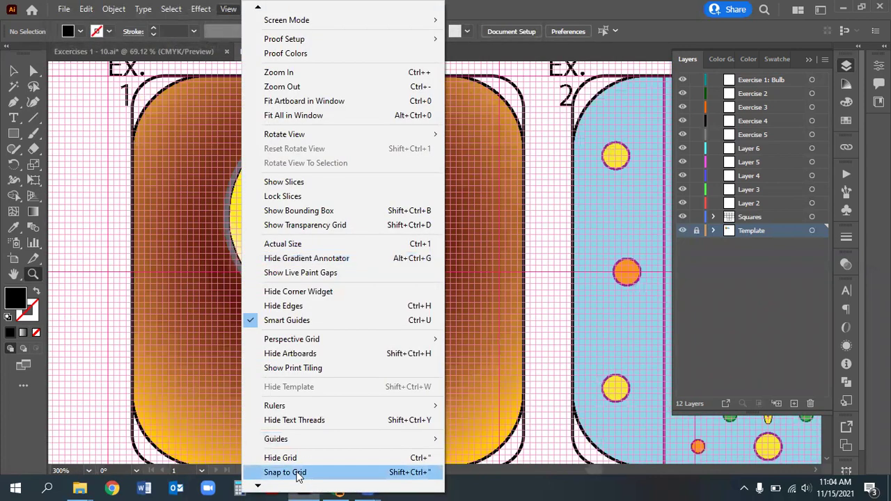
pyautogui.click(298, 473)
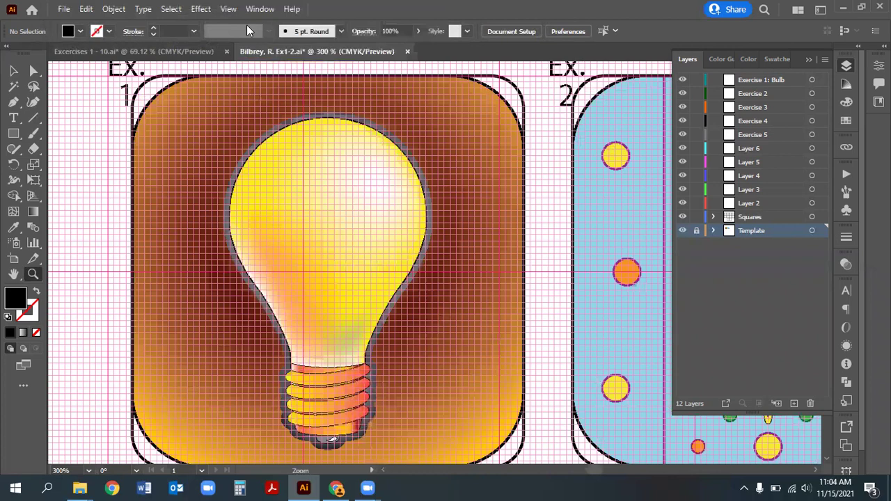
pyautogui.click(230, 9)
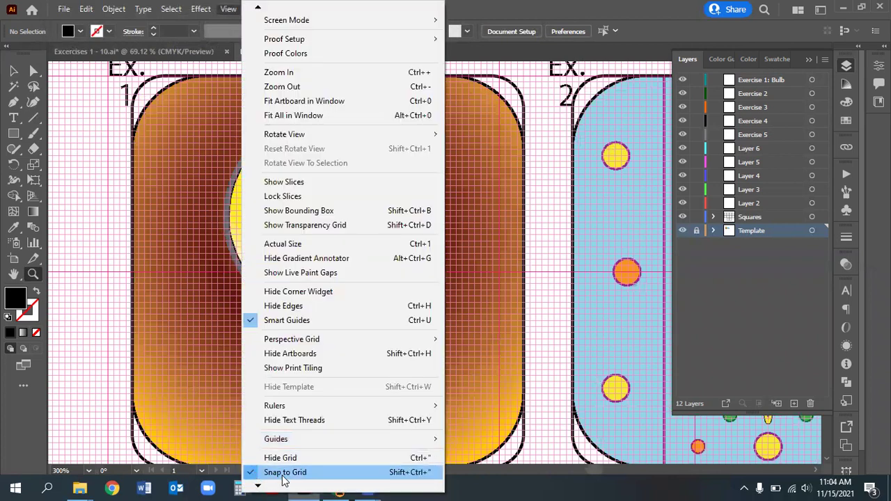
pyautogui.click(13, 71)
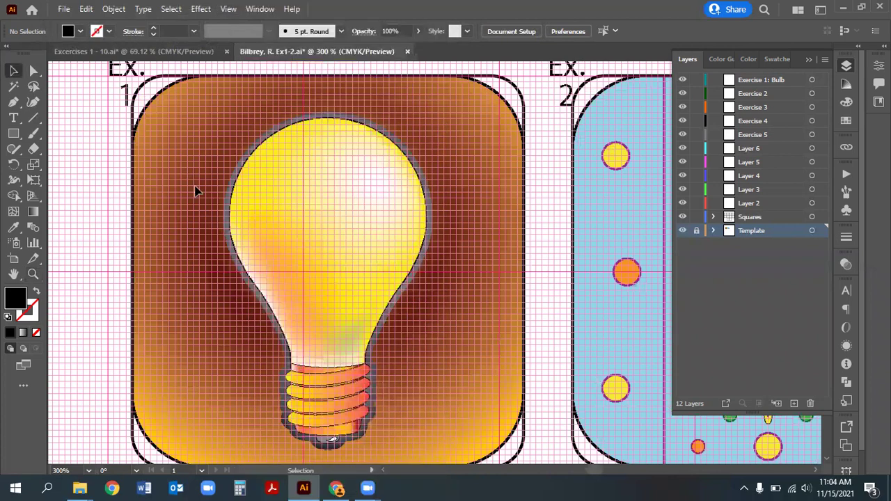
pyautogui.click(755, 80)
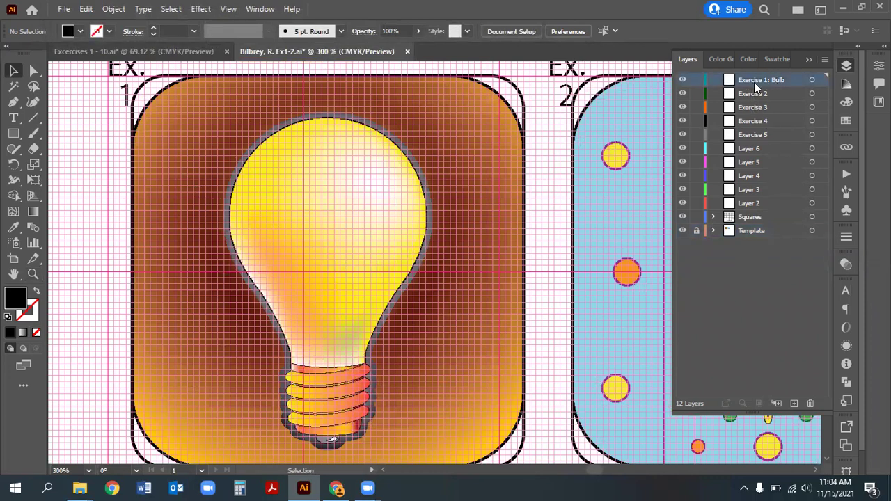
# Draw a black circle over the bulb's round glass top with the Ellipse Tool and nudge it up.
pyautogui.click(17, 133)
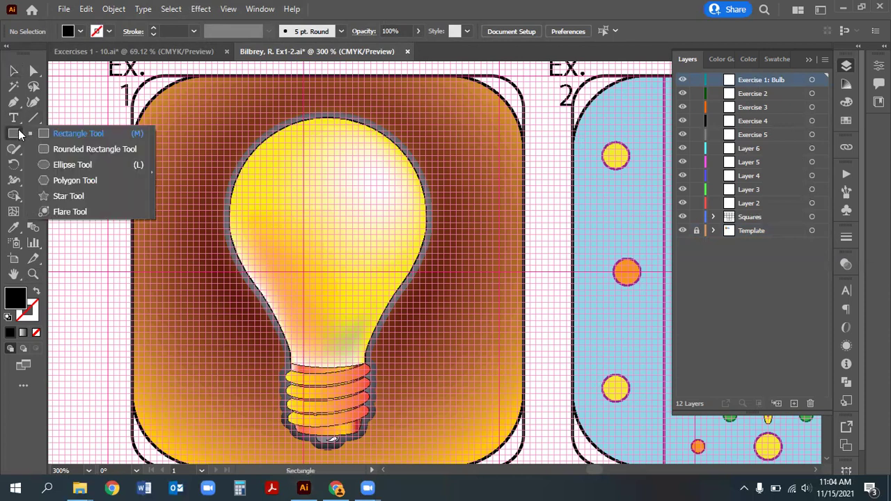
pyautogui.click(79, 165)
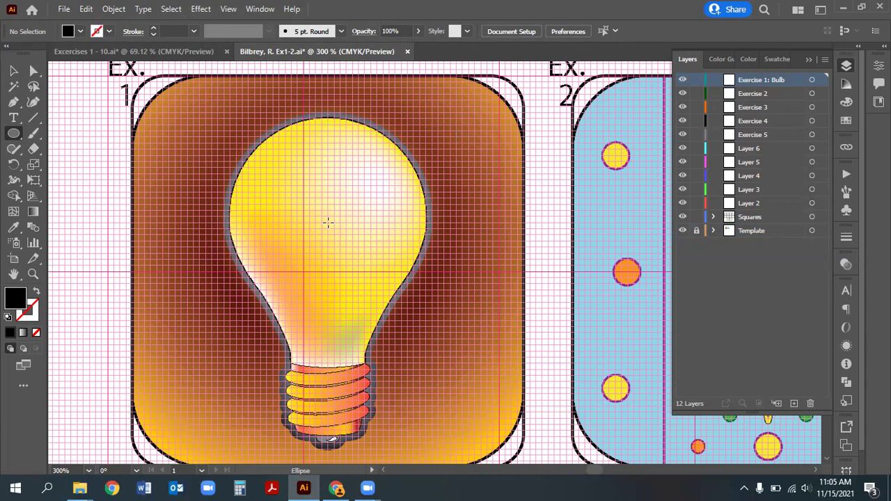
pyautogui.moveTo(310, 193); pyautogui.dragTo(280, 126)
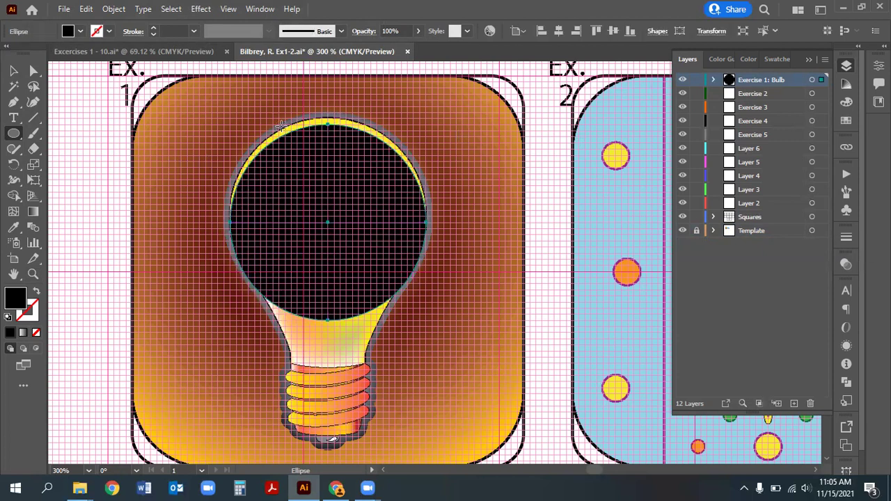
pyautogui.press('Up')
pyautogui.press('Up')
pyautogui.press('Up')
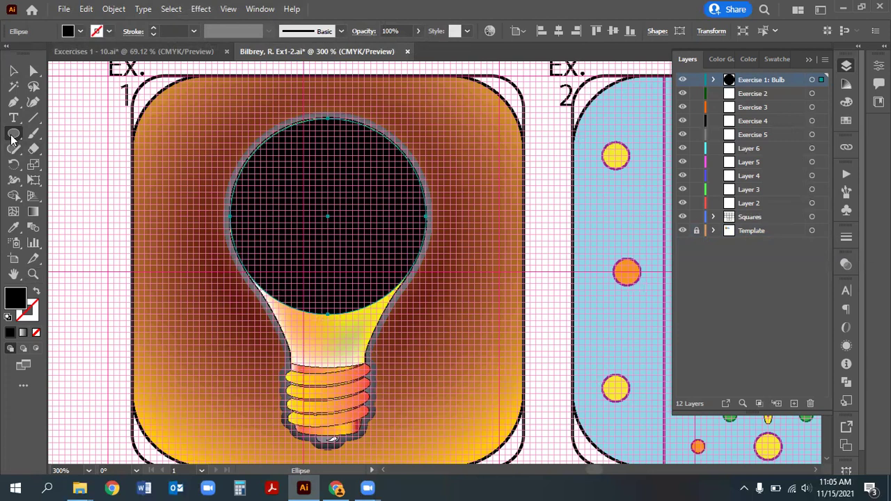
# Draw a tall rounded rectangle from the circle's centre down over the bulb's neck and base.
pyautogui.moveTo(11, 139); pyautogui.dragTo(101, 151)
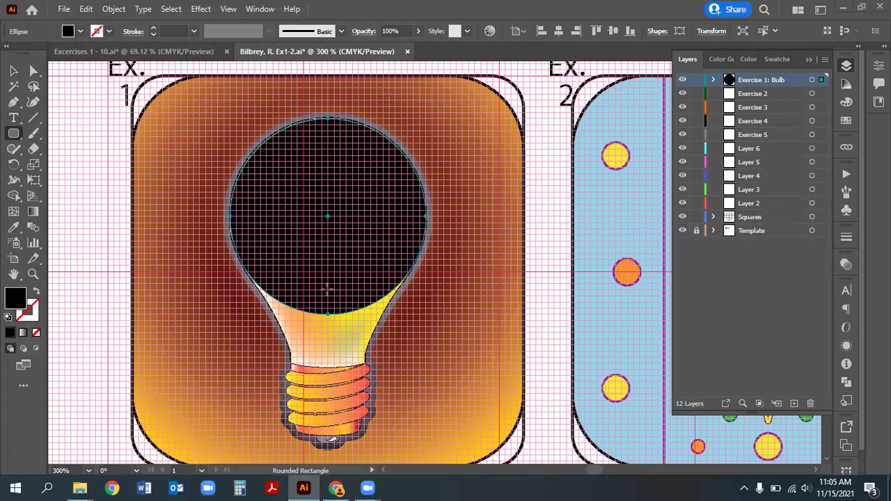
pyautogui.moveTo(327, 289); pyautogui.dragTo(333, 438)
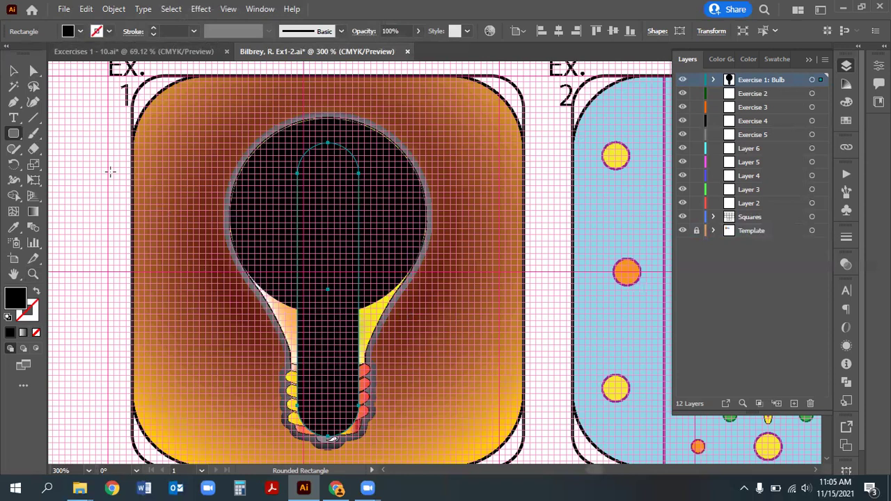
pyautogui.click(13, 72)
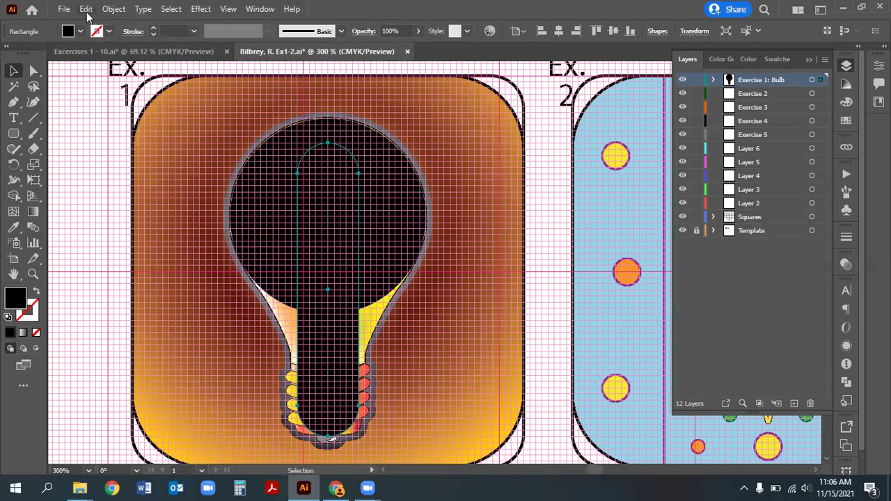
pyautogui.click(223, 10)
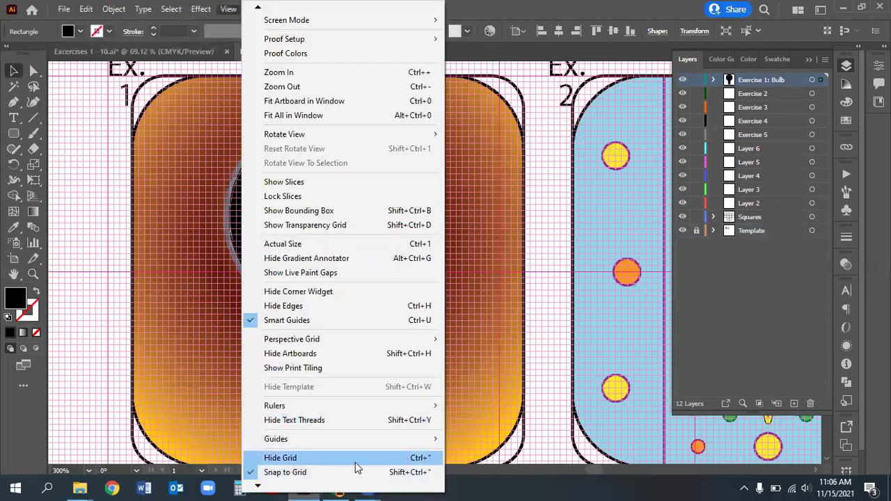
# Hide the grid and tighten the stem rectangle's corner radius to about 0.0642 in.
pyautogui.click(432, 459)
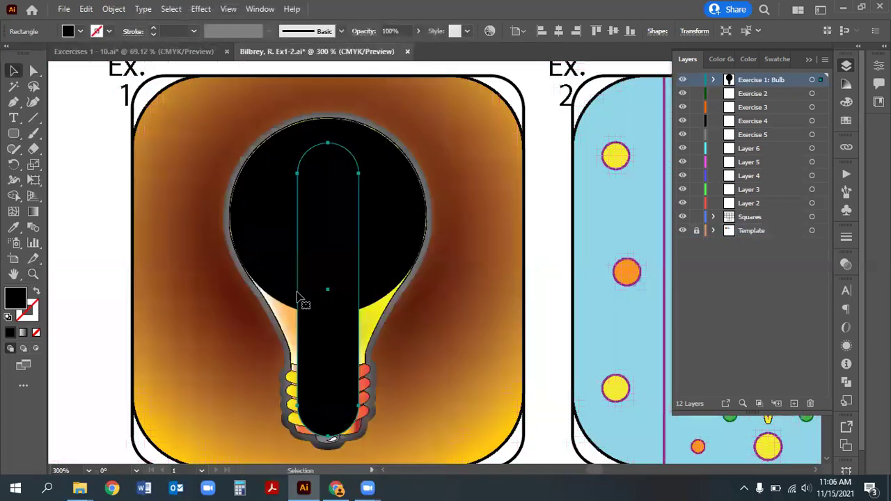
pyautogui.press('a')
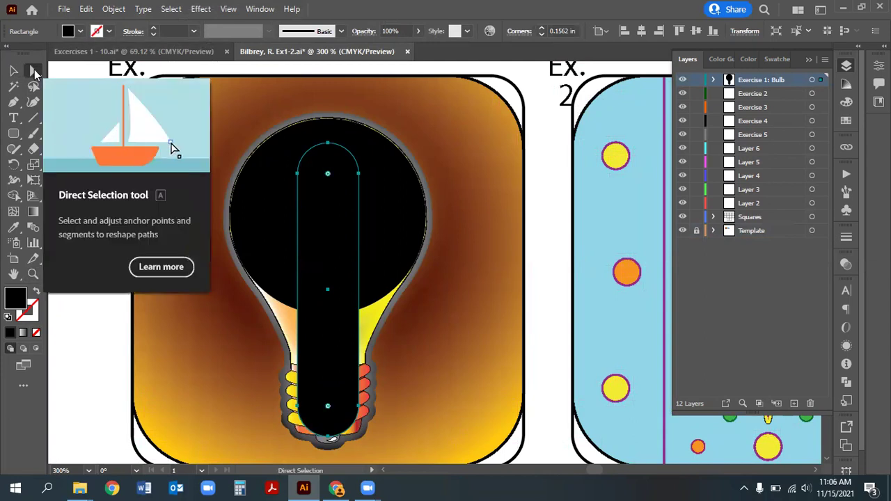
pyautogui.moveTo(324, 418)
pyautogui.mouseDown()
pyautogui.moveTo(318, 432)
pyautogui.moveTo(329, 412)
pyautogui.moveTo(315, 430)
pyautogui.mouseUp()
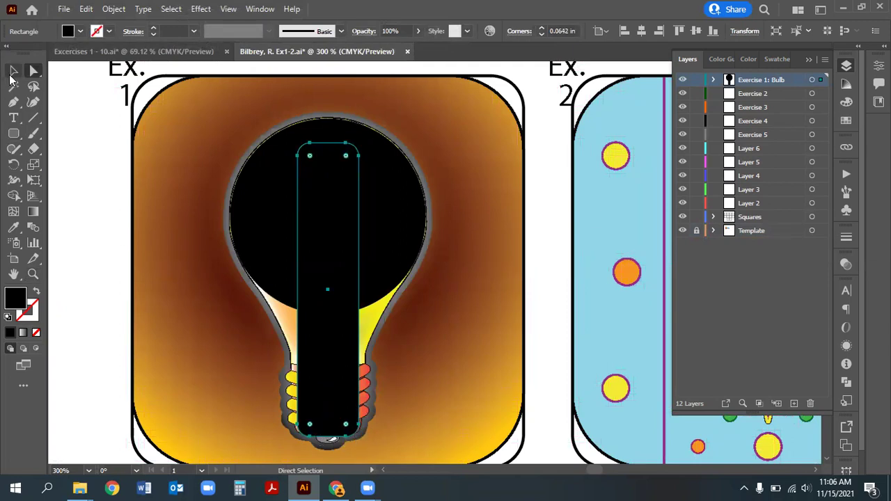
# Nudge the stem rectangle so its bottom edge lines up with the bulb's base.
pyautogui.click(12, 72)
pyautogui.press('Up')
pyautogui.press('Up')
pyautogui.press('Up')
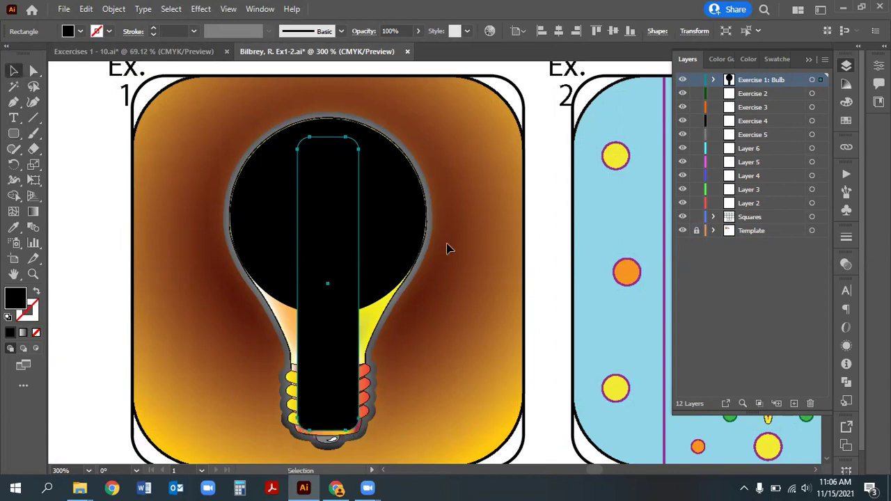
pyautogui.press('Down')
pyautogui.press('Down')
pyautogui.press('Down')
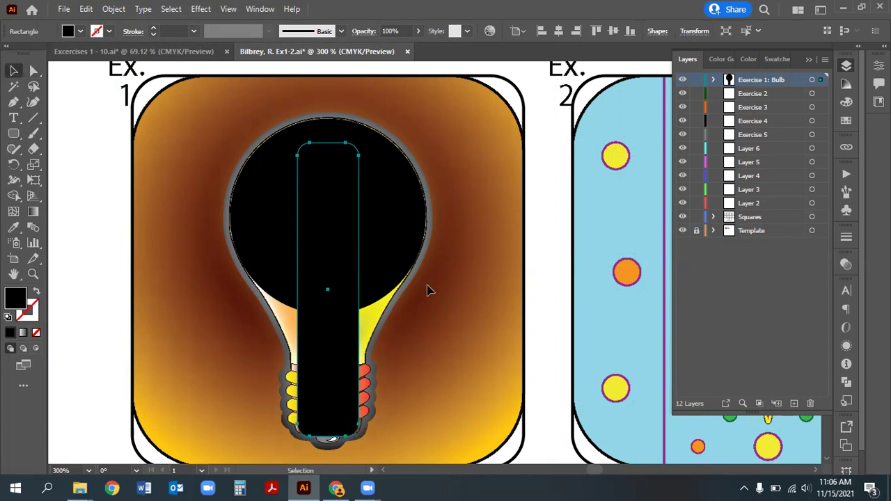
pyautogui.press('Up')
pyautogui.press('Down')
# Widen the stem rectangle evenly on both sides to 0.31 in by 1.5 in.
pyautogui.click(33, 179)
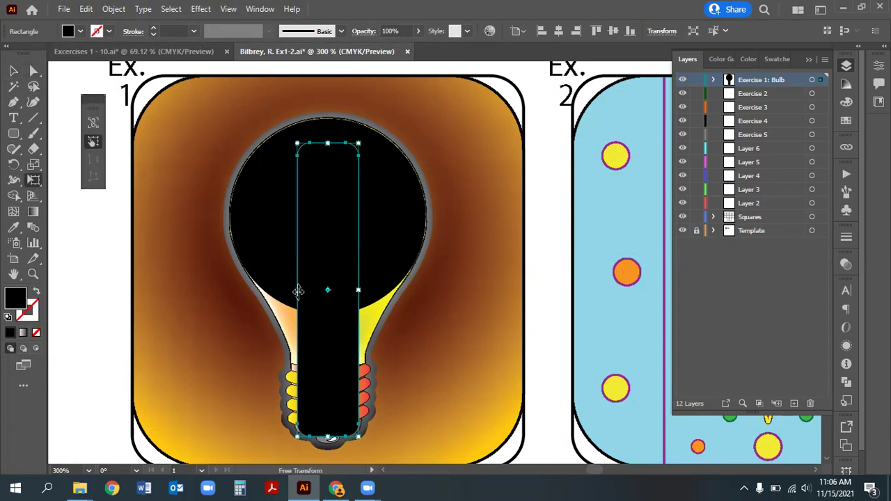
pyautogui.moveTo(298, 291)
pyautogui.mouseDown()
pyautogui.moveTo(289, 295)
pyautogui.moveTo(297, 295)
pyautogui.mouseUp()
pyautogui.click(35, 72)
pyautogui.click(487, 321)
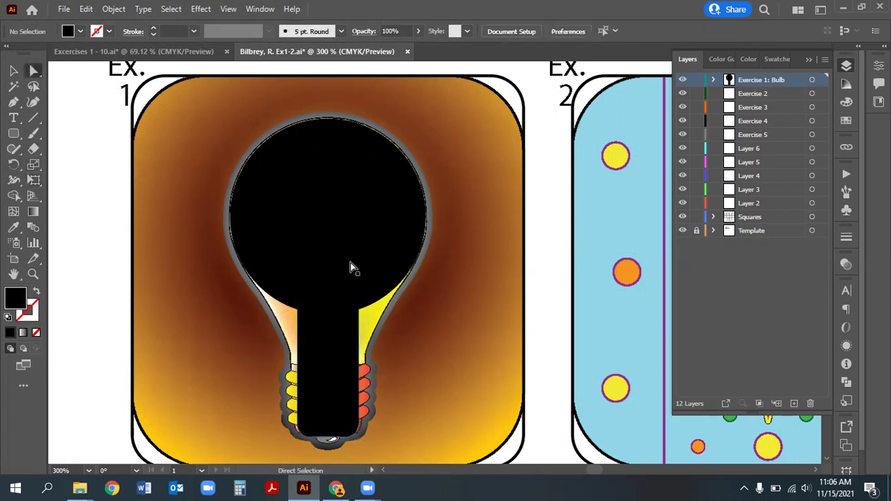
pyautogui.click(318, 231)
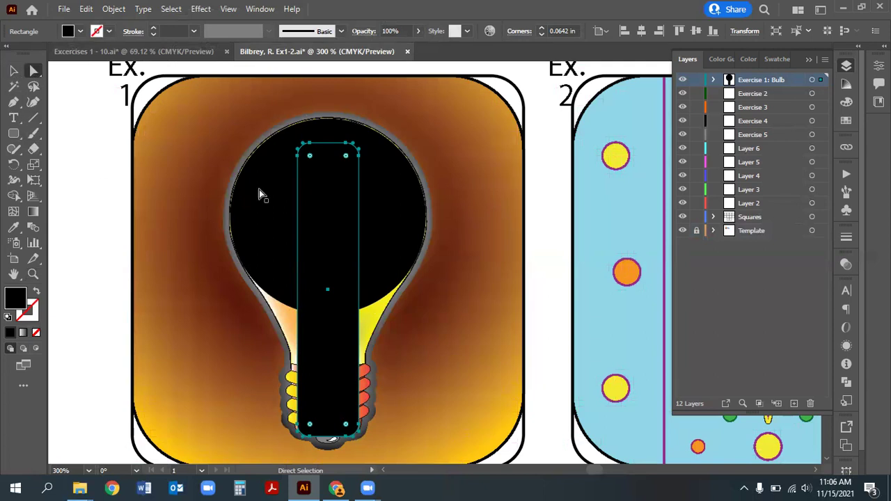
pyautogui.click(275, 215)
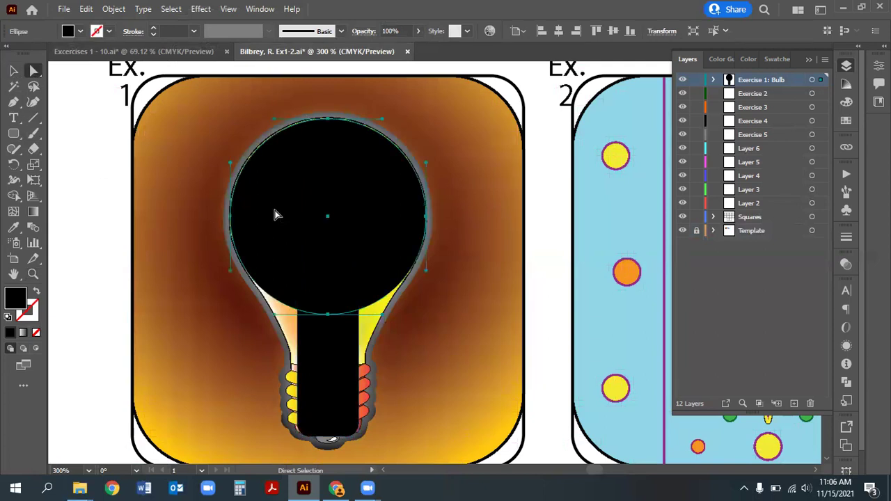
# Try pulling the circle's bottom anchor down, undoing an accidental move of the whole circle.
pyautogui.click(329, 316)
pyautogui.moveTo(329, 316); pyautogui.dragTo(319, 282)
pyautogui.click(328, 358)
pyautogui.click(380, 201)
pyautogui.moveTo(328, 318)
pyautogui.mouseDown()
pyautogui.moveTo(329, 356)
pyautogui.moveTo(330, 313)
pyautogui.moveTo(333, 322)
pyautogui.mouseUp()
pyautogui.hotkey('ctrl', 'z')
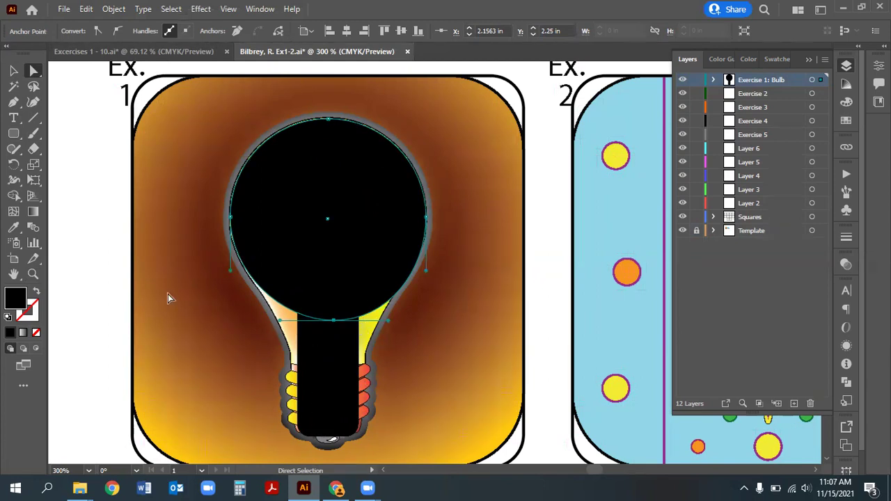
pyautogui.click(13, 71)
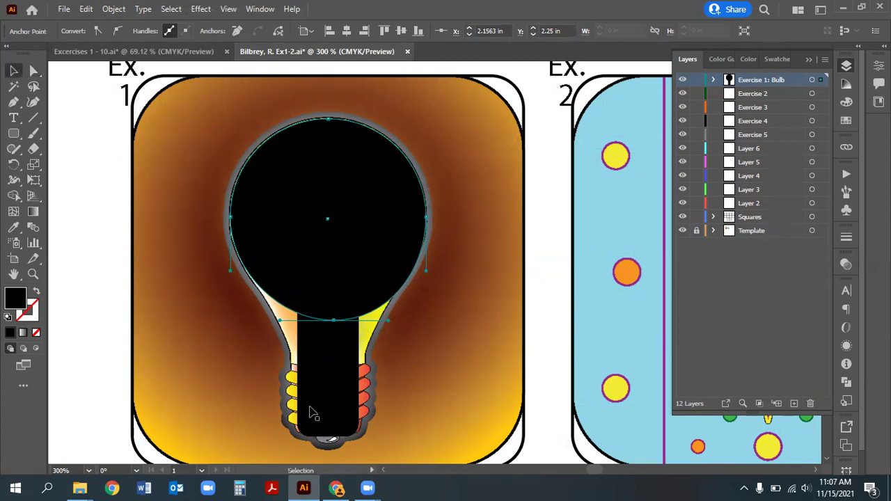
pyautogui.click(342, 374)
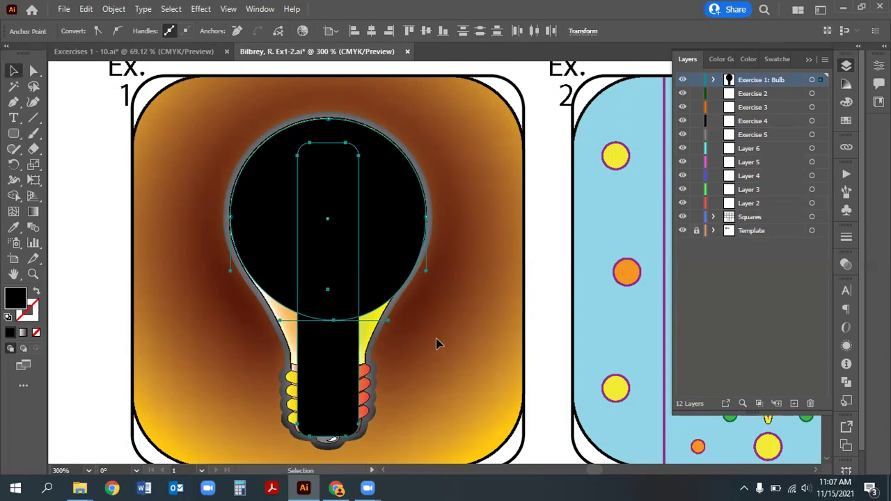
pyautogui.click(324, 292)
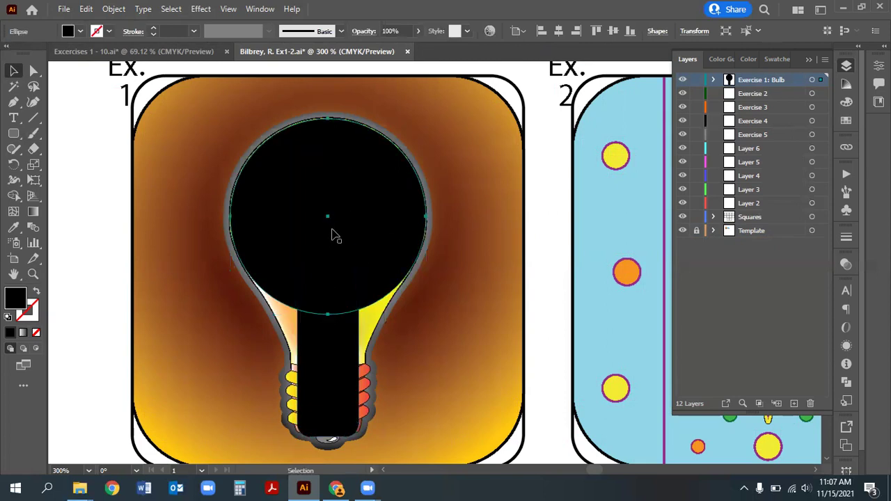
# Reselect the circle's bottom anchor and drag it down, then undo that drag.
pyautogui.click(36, 71)
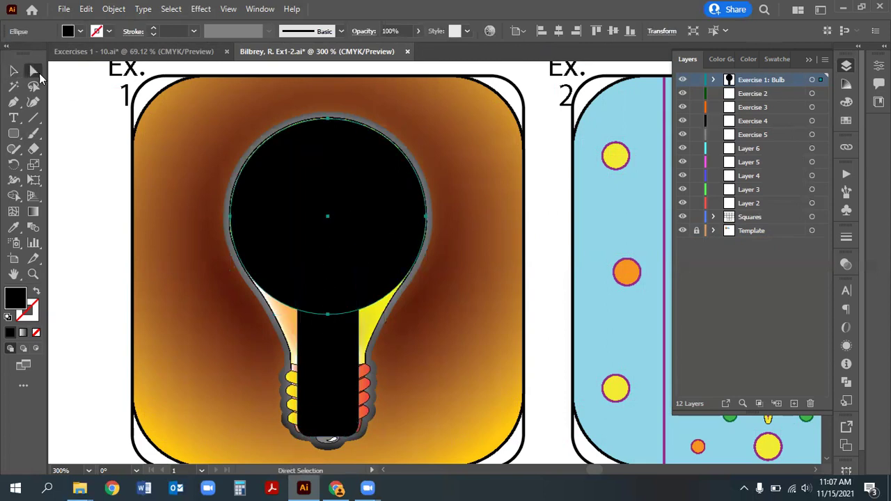
pyautogui.click(328, 316)
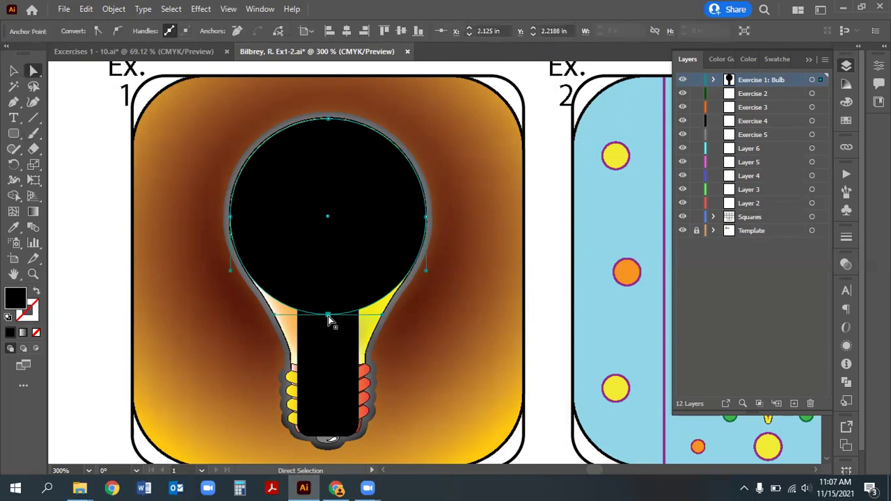
pyautogui.hotkey('ctrl', 'shift', 'a')
pyautogui.click(331, 334)
pyautogui.click(279, 269)
pyautogui.moveTo(330, 317); pyautogui.dragTo(330, 328)
pyautogui.hotkey('ctrl', 'z')
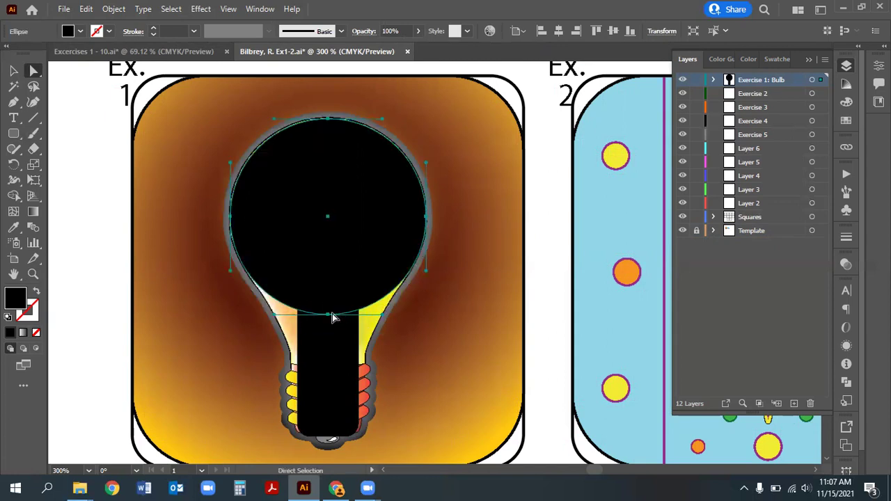
# Stretch the circle's bottom anchor straight down into the bulb's neck.
pyautogui.click(329, 316)
pyautogui.hotkey('ctrl', 'shift', 'a')
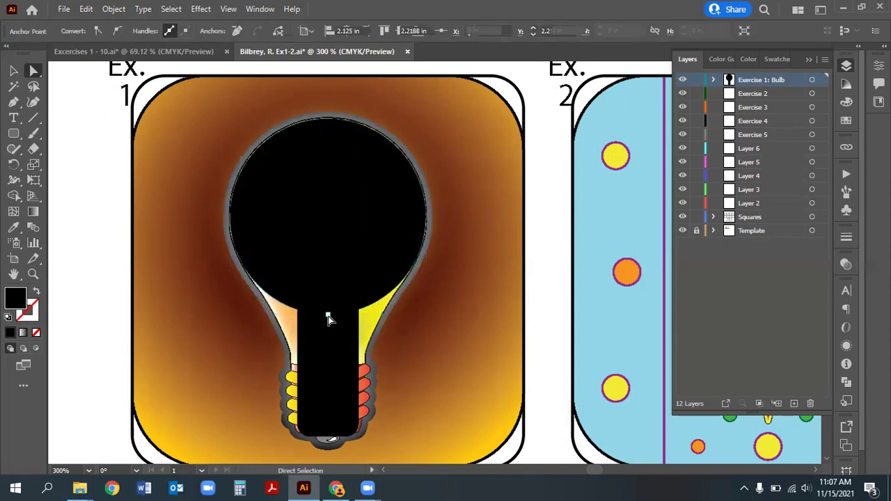
pyautogui.click(330, 279)
pyautogui.click(280, 282)
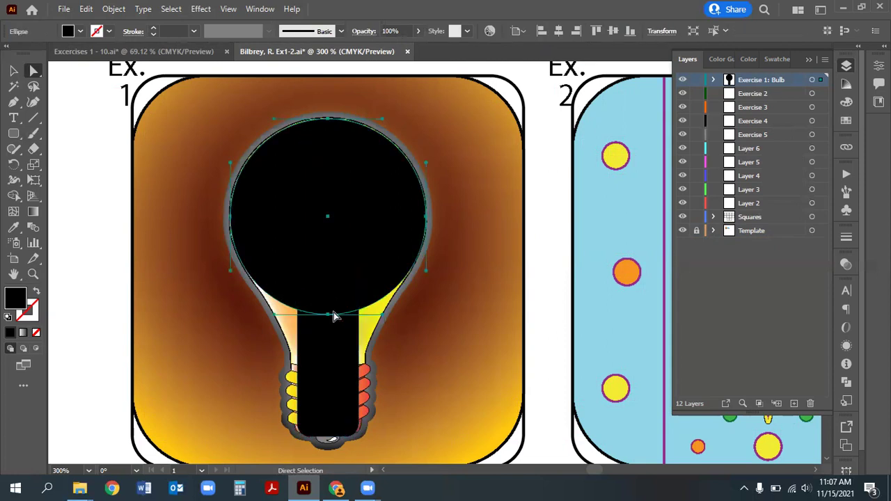
pyautogui.moveTo(328, 315)
pyautogui.mouseDown()
pyautogui.moveTo(331, 339)
pyautogui.moveTo(328, 326)
pyautogui.mouseUp()
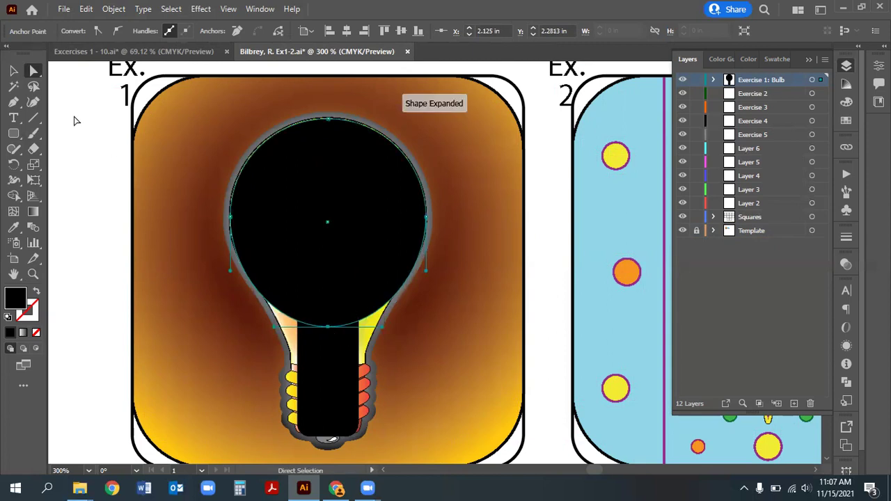
# Select both the stem rectangle and the black circle, then bring up the Pathfinder panel.
pyautogui.click(14, 70)
pyautogui.click(333, 309)
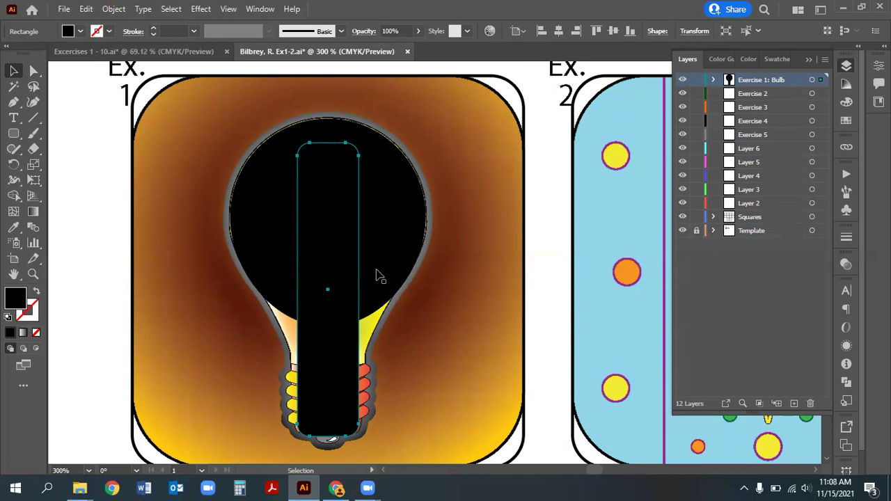
pyautogui.keyDown('shift'); pyautogui.click(376, 257); pyautogui.keyUp('shift')
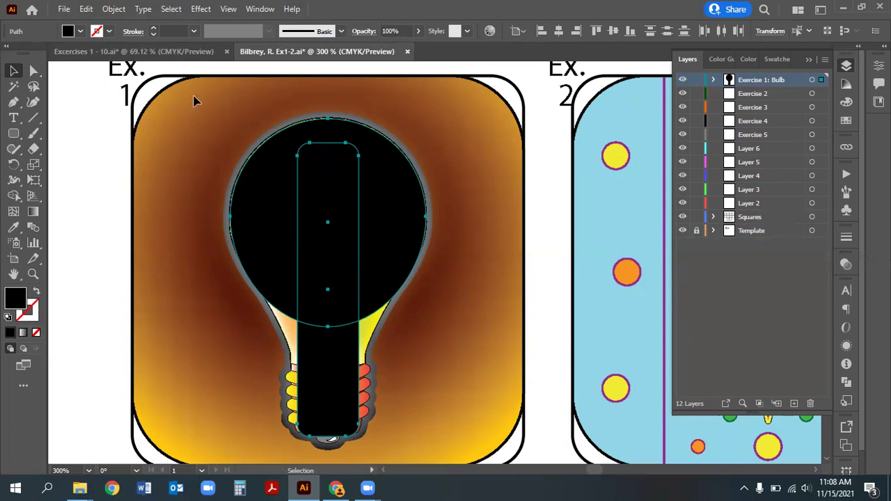
pyautogui.click(846, 382)
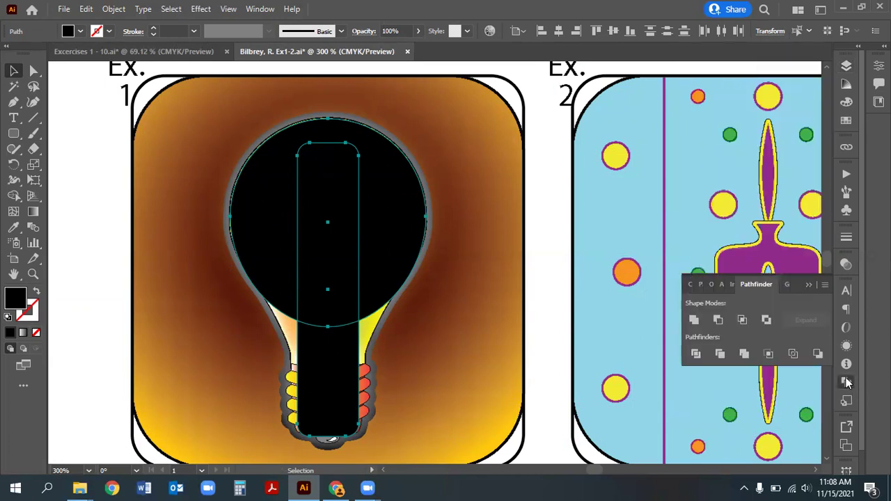
# Unite the circle and stem rectangle into one shape and zoom in on the neck.
pyautogui.click(694, 320)
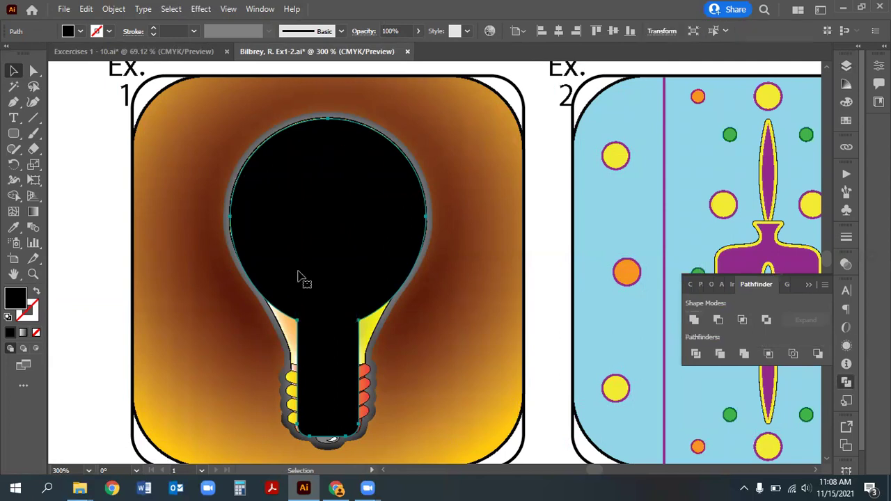
pyautogui.click(33, 274)
pyautogui.click(448, 372)
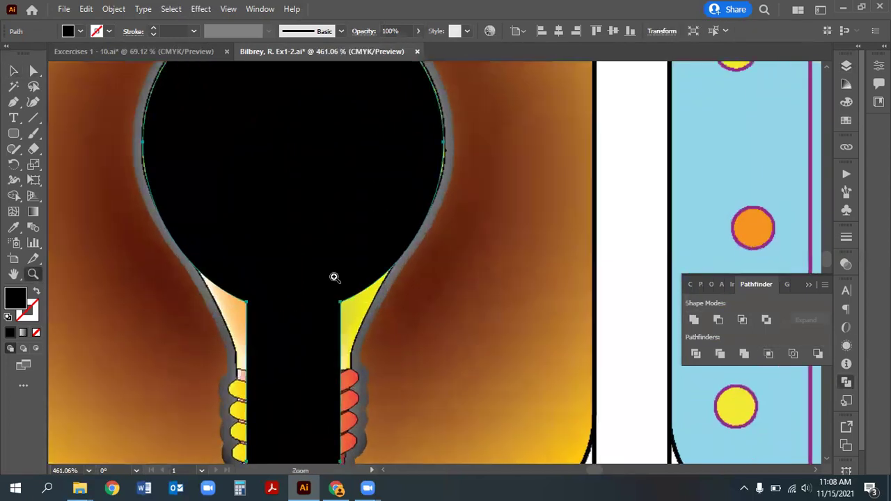
pyautogui.click(368, 271)
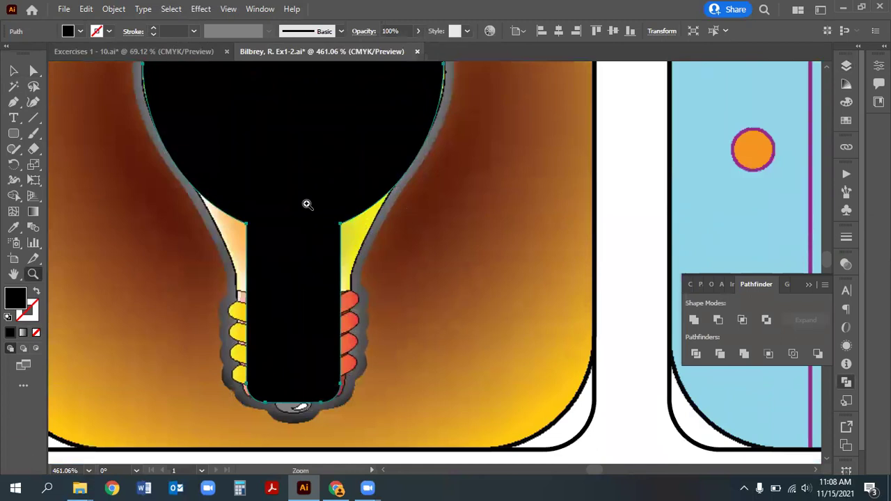
# Lower the two neck-shoulder anchors with three Down-arrow nudges on the united shape.
pyautogui.click(32, 70)
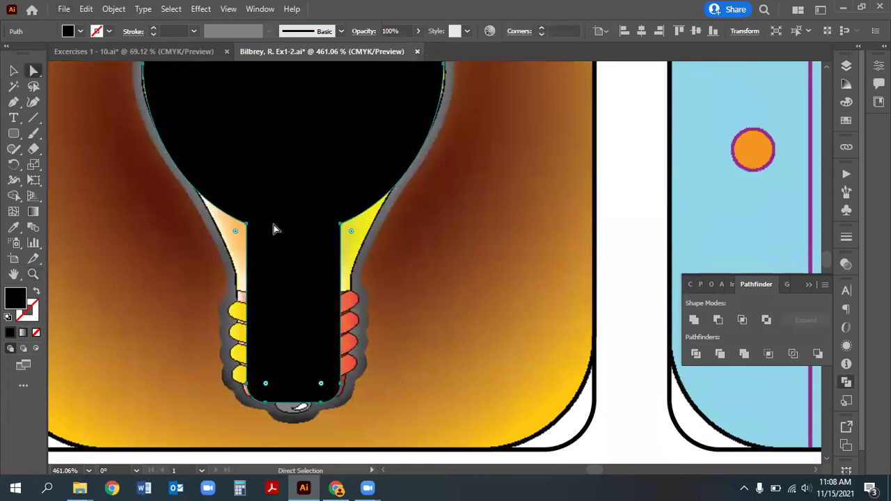
pyautogui.click(247, 223)
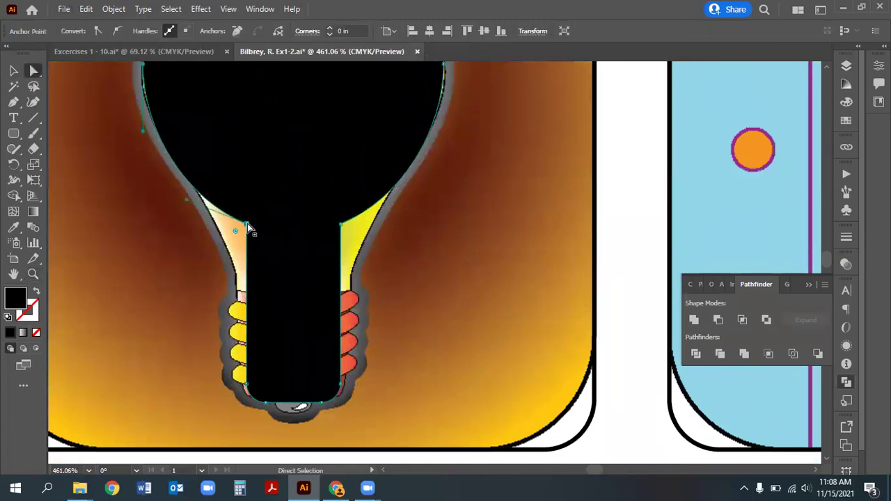
pyautogui.keyDown('shift'); pyautogui.click(342, 227); pyautogui.keyUp('shift')
pyautogui.press('Down')
pyautogui.press('Down')
pyautogui.press('Down')
pyautogui.press('Down')
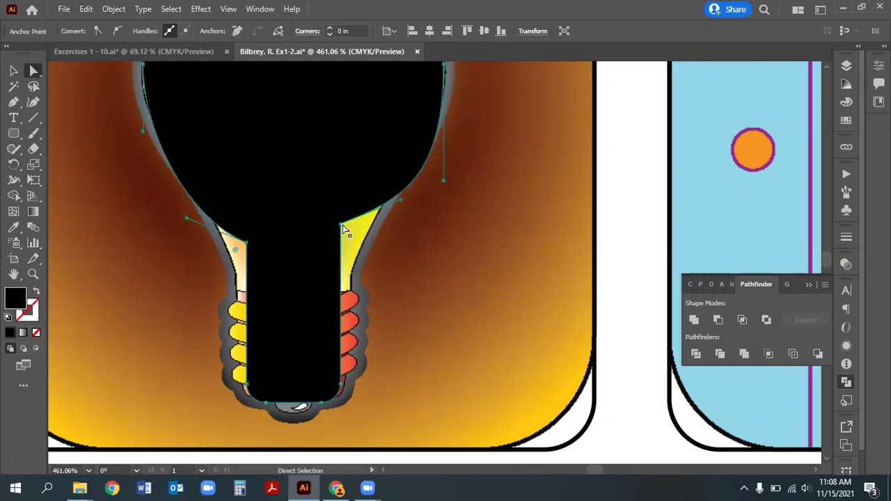
pyautogui.hotkey('ctrl', 'z')
pyautogui.hotkey('ctrl', 'z')
pyautogui.hotkey('ctrl', 'z')
pyautogui.hotkey('ctrl', 'z')
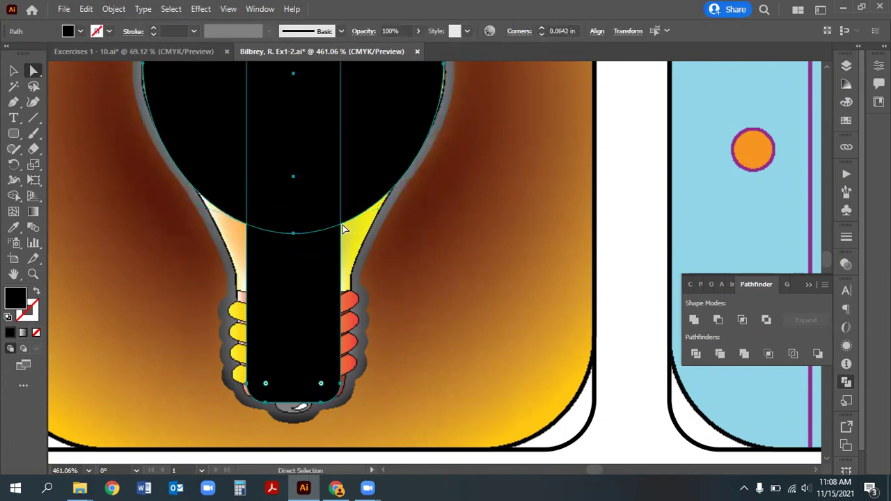
pyautogui.click(694, 319)
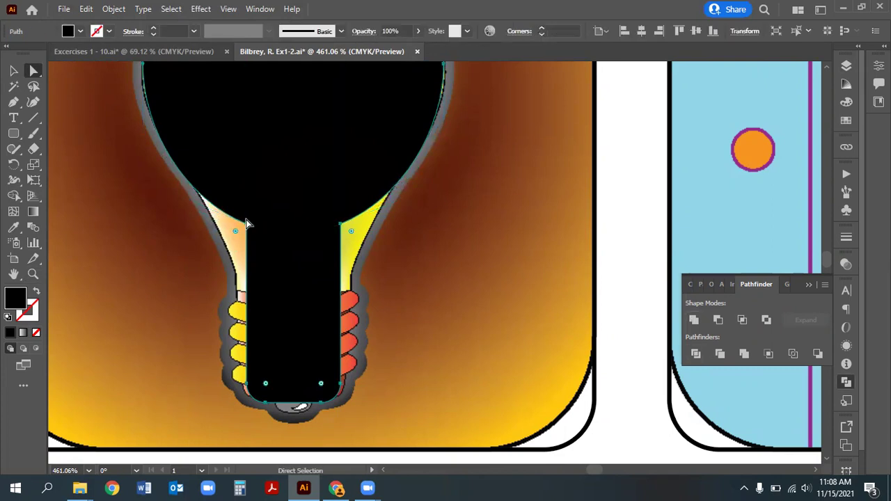
pyautogui.click(246, 224)
pyautogui.keyDown('shift'); pyautogui.click(340, 224); pyautogui.keyUp('shift')
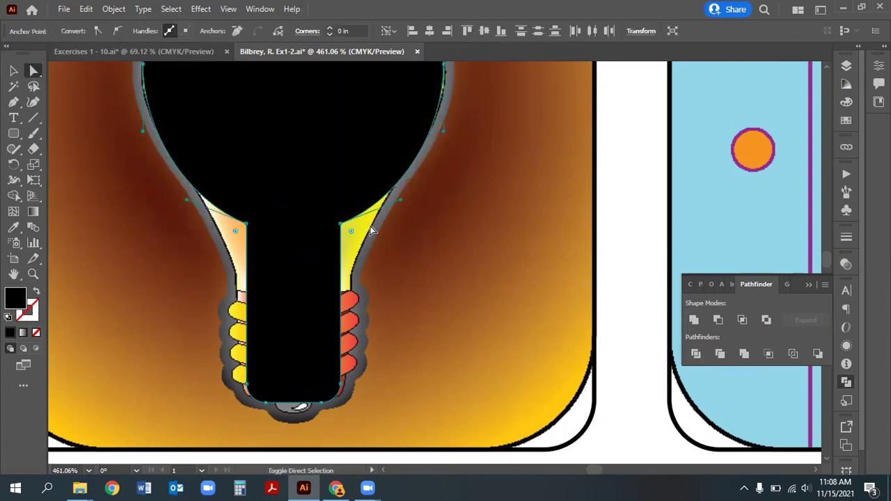
pyautogui.press('Down')
pyautogui.press('Down')
pyautogui.press('Down')
pyautogui.press('Down')
pyautogui.press('Down')
pyautogui.press('Down')
pyautogui.press('Down')
pyautogui.press('Down')
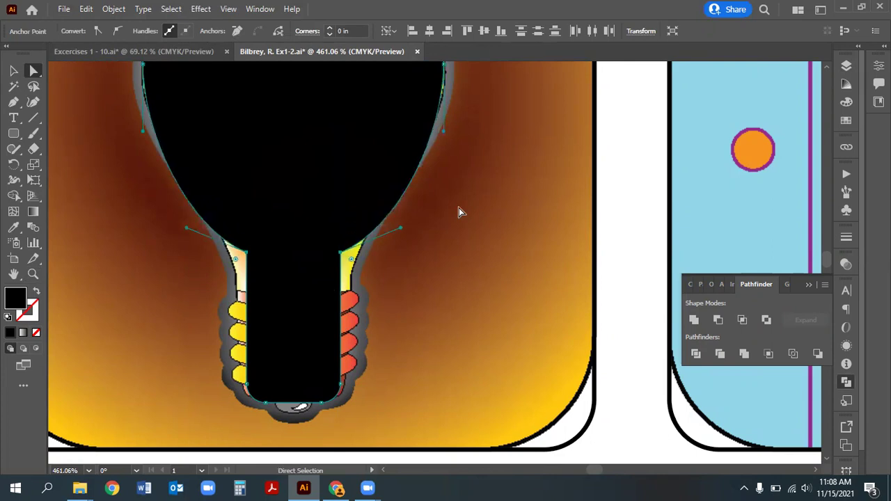
pyautogui.press('Down')
pyautogui.press('Down')
pyautogui.press('Down')
pyautogui.press('Down')
pyautogui.press('Down')
pyautogui.press('Down')
pyautogui.press('Down')
pyautogui.press('Down')
pyautogui.press('Down')
pyautogui.press('Down')
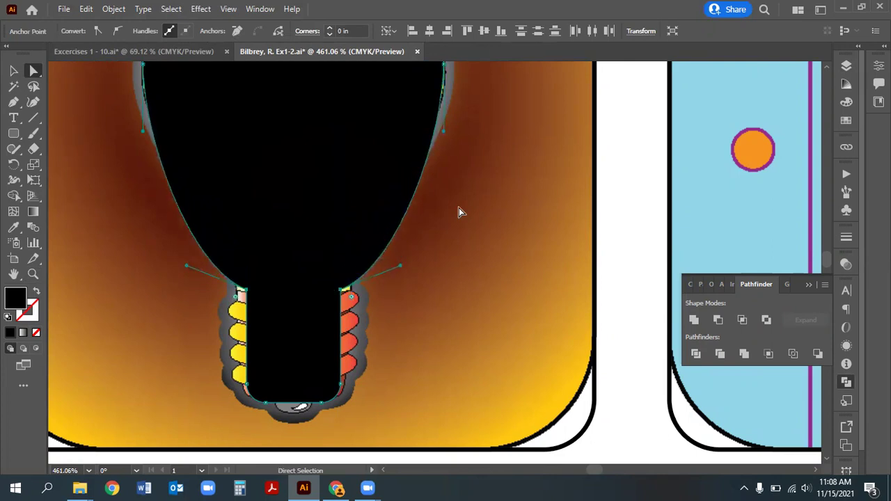
pyautogui.press('Down')
pyautogui.press('Down')
pyautogui.press('Down')
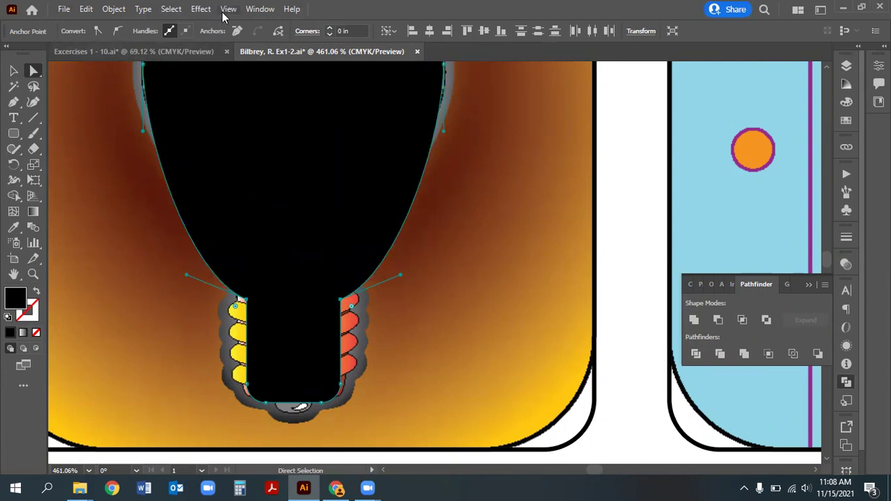
# Show the grid and reshape the bulb's right and left side curves via their handles.
pyautogui.hotkey('ctrl', "'")
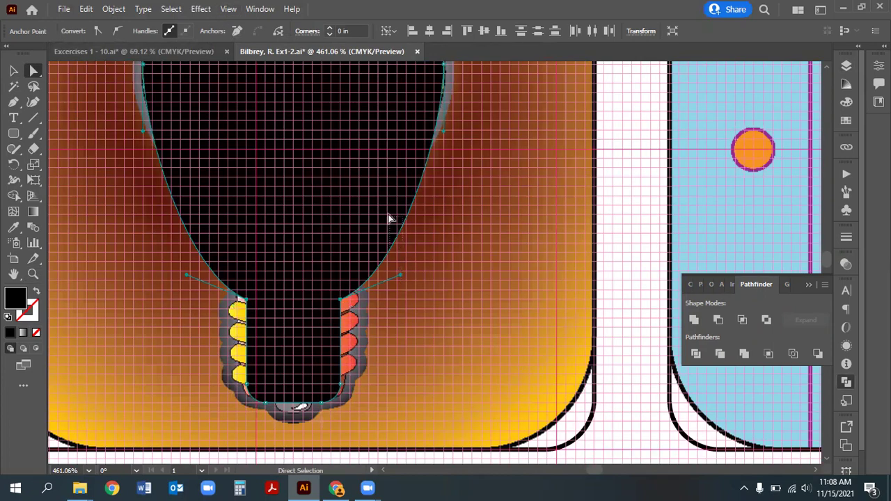
pyautogui.click(413, 269)
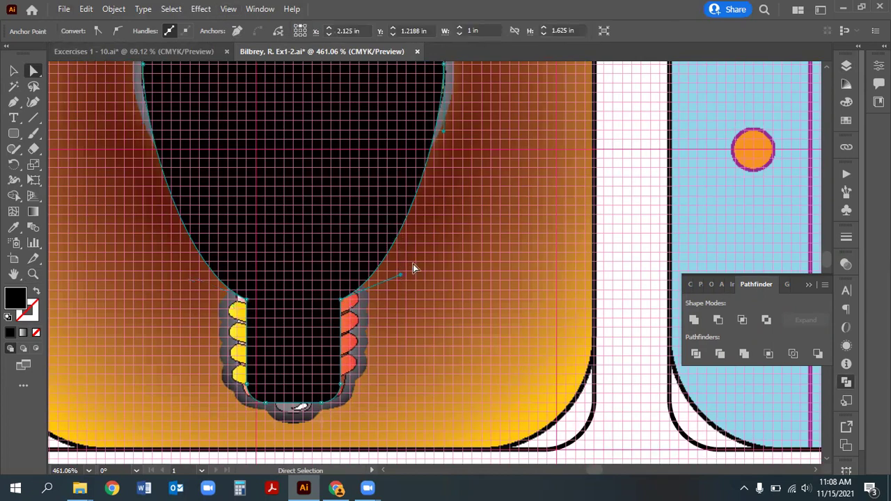
pyautogui.click(341, 301)
pyautogui.moveTo(401, 276); pyautogui.dragTo(358, 201)
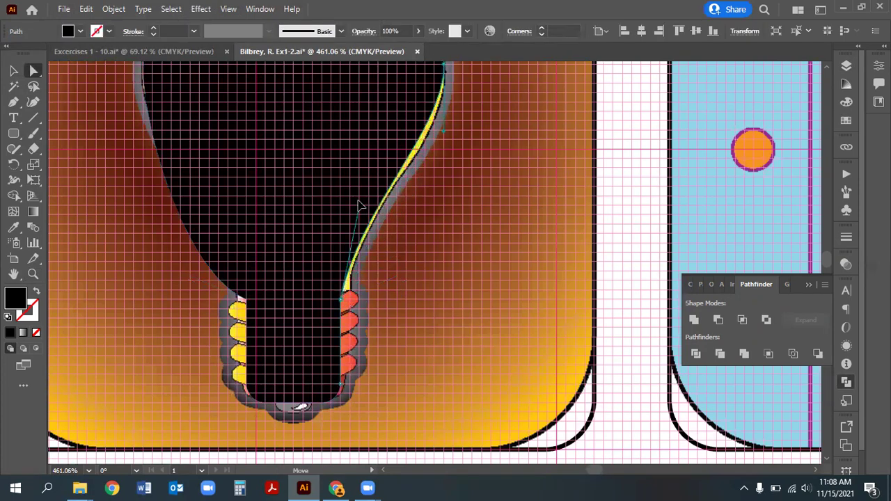
pyautogui.click(247, 299)
pyautogui.moveTo(186, 276); pyautogui.dragTo(243, 228)
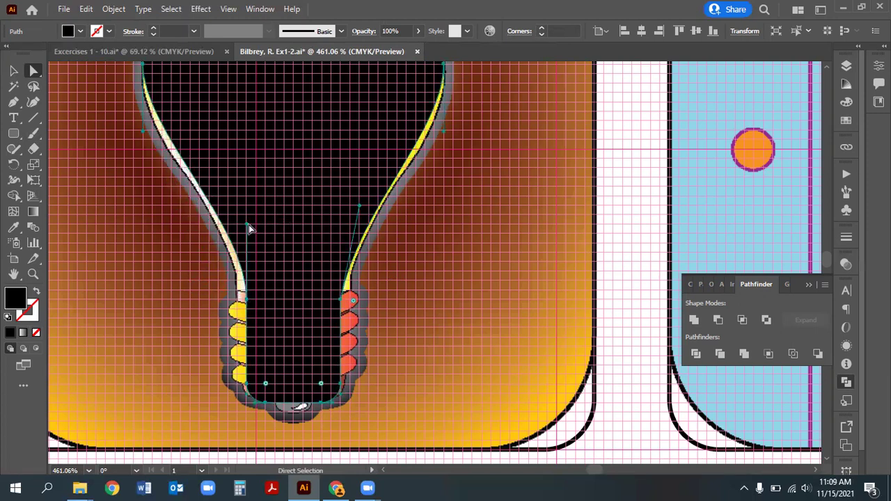
pyautogui.hotkey('ctrl', 'shift', 'a')
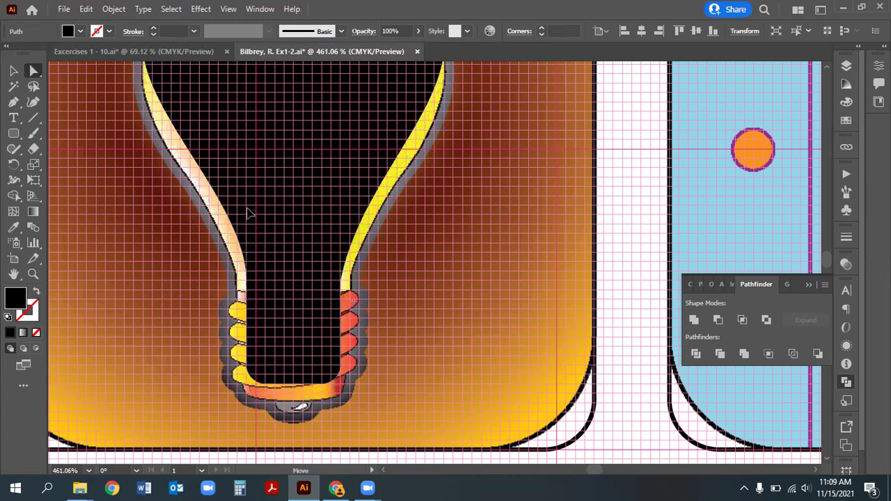
pyautogui.click(249, 212)
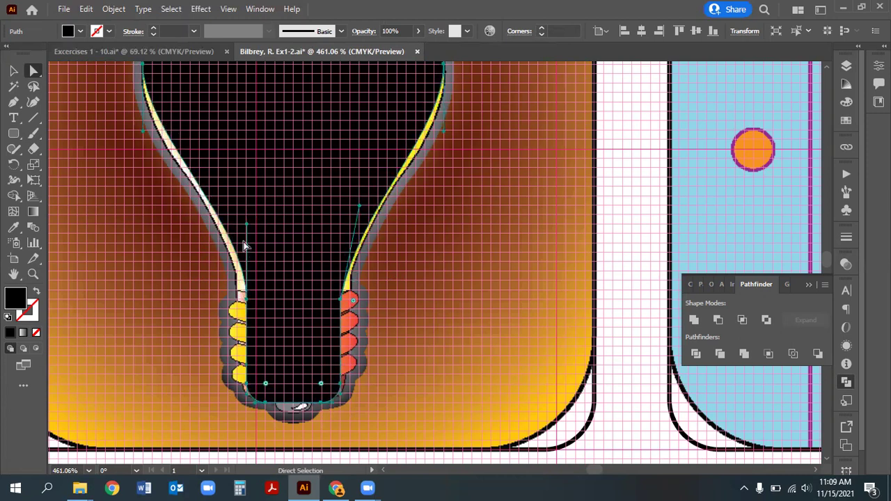
pyautogui.moveTo(245, 223)
pyautogui.mouseDown()
pyautogui.moveTo(234, 225)
pyautogui.moveTo(232, 211)
pyautogui.mouseUp()
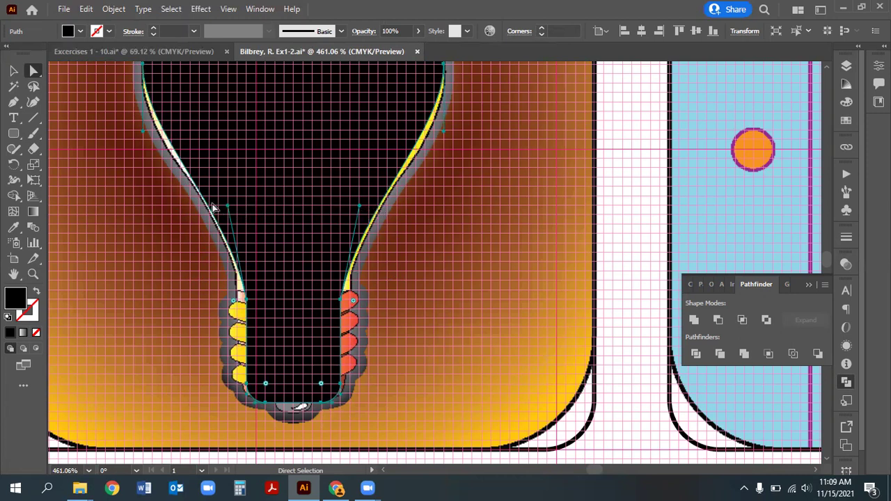
# Shift the neck anchors slightly outward and fine-tune both side-curve handles.
pyautogui.click(342, 301)
pyautogui.moveTo(341, 304); pyautogui.dragTo(352, 304)
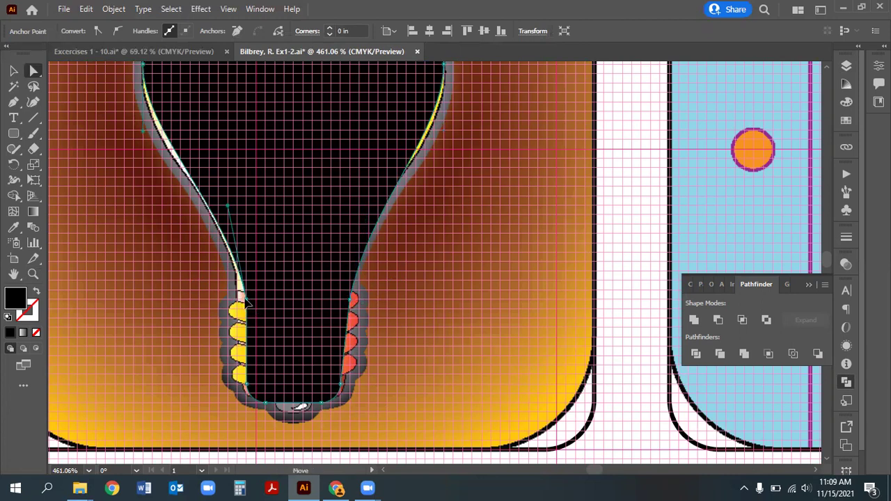
pyautogui.moveTo(245, 301); pyautogui.dragTo(235, 301)
pyautogui.moveTo(218, 206)
pyautogui.mouseDown()
pyautogui.moveTo(227, 209)
pyautogui.moveTo(228, 196)
pyautogui.mouseUp()
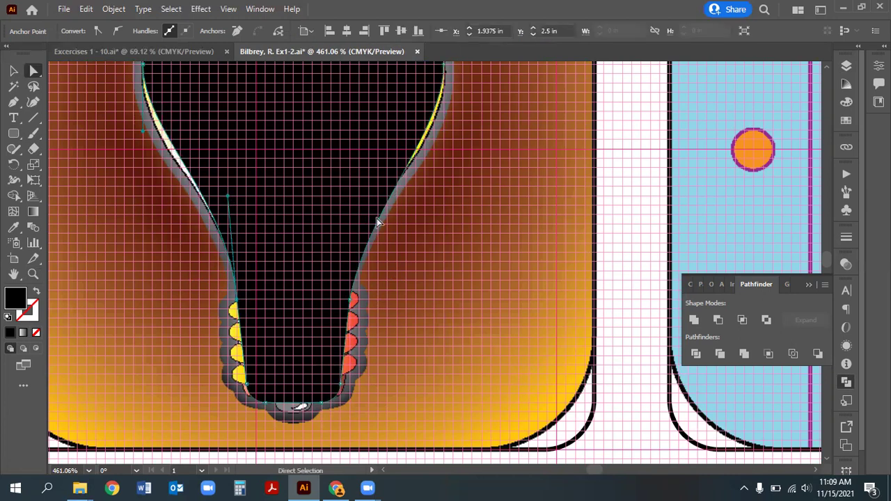
pyautogui.click(350, 300)
pyautogui.moveTo(370, 208); pyautogui.dragTo(359, 197)
# Pull the top-left and top-right anchor handles down to round the bulb's upper sides.
pyautogui.scroll(2, 455, 103)
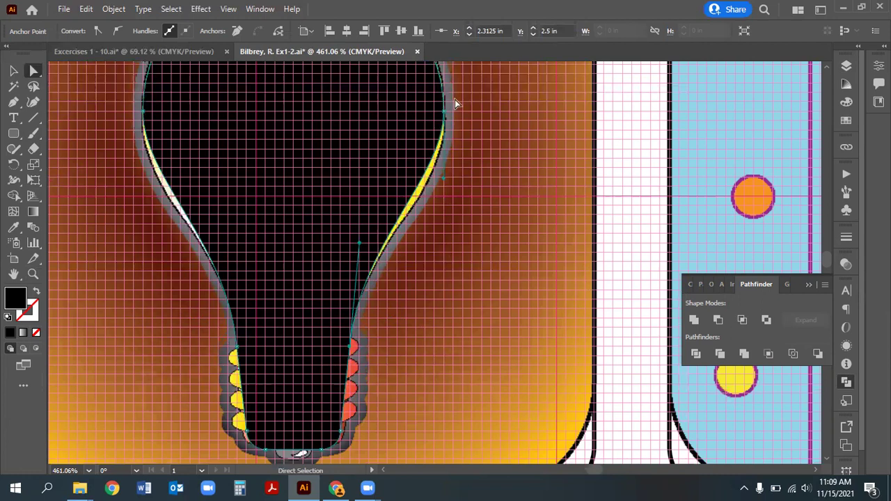
pyautogui.click(143, 113)
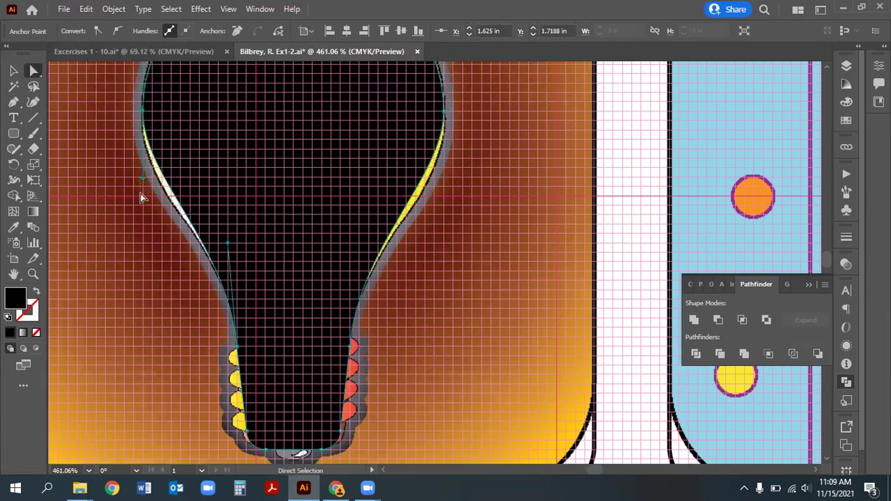
pyautogui.click(143, 197)
pyautogui.click(144, 115)
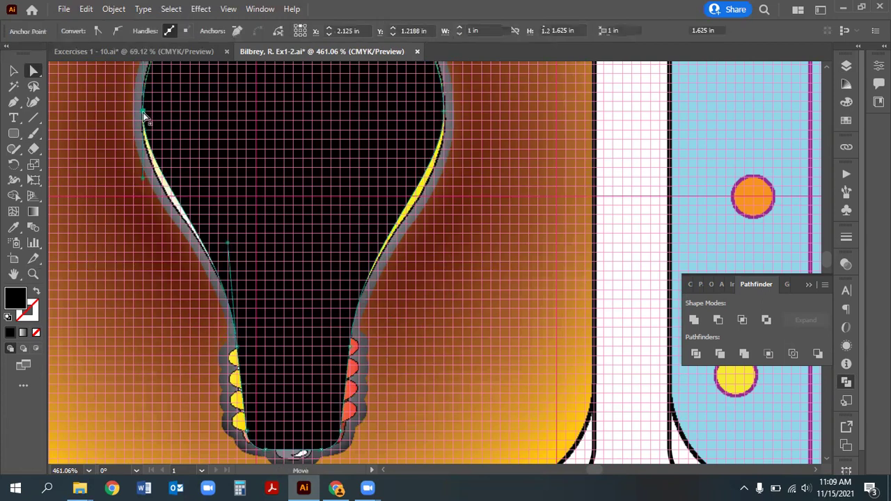
pyautogui.moveTo(142, 179); pyautogui.dragTo(145, 205)
pyautogui.click(373, 175)
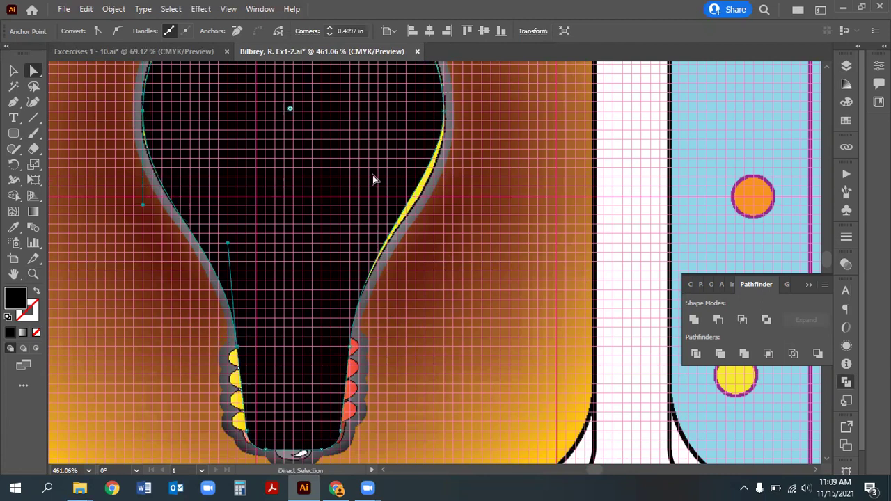
pyautogui.click(442, 113)
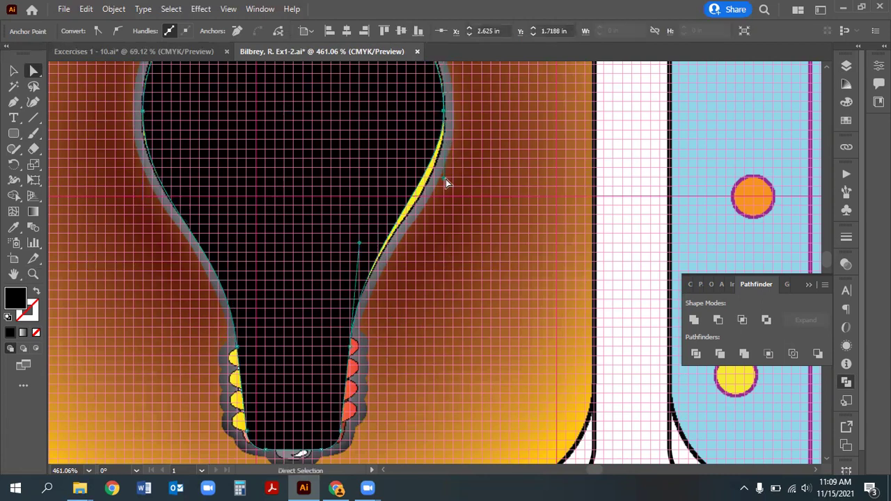
pyautogui.moveTo(442, 180); pyautogui.dragTo(445, 211)
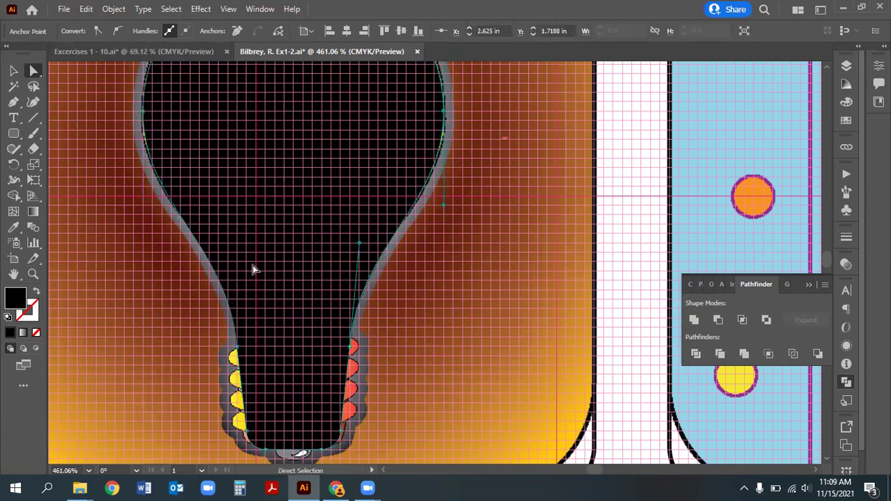
pyautogui.scroll(2, 312, 346)
pyautogui.scroll(-4, 313, 346)
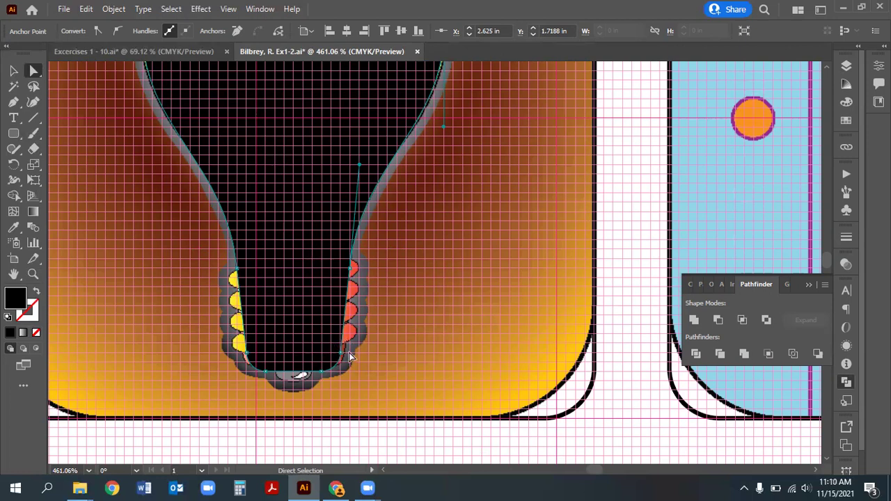
# Turn off Snap to Grid and zoom in on the bulb's base.
pyautogui.click(229, 9)
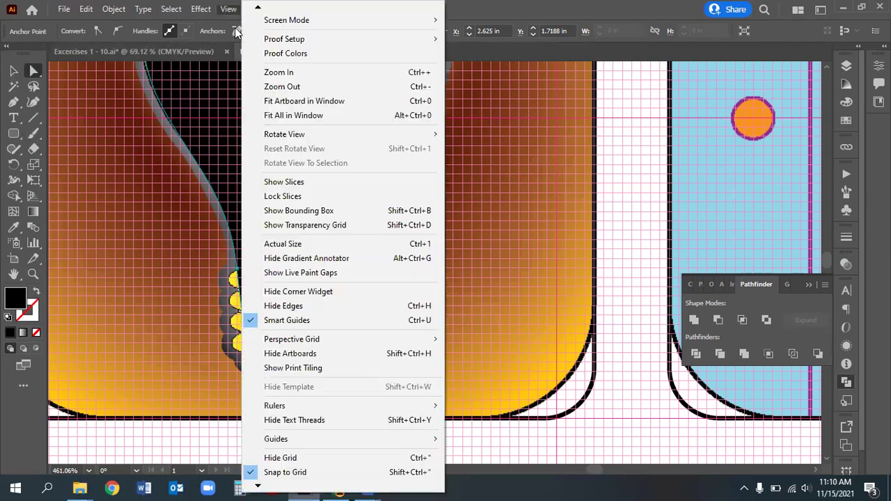
pyautogui.click(276, 473)
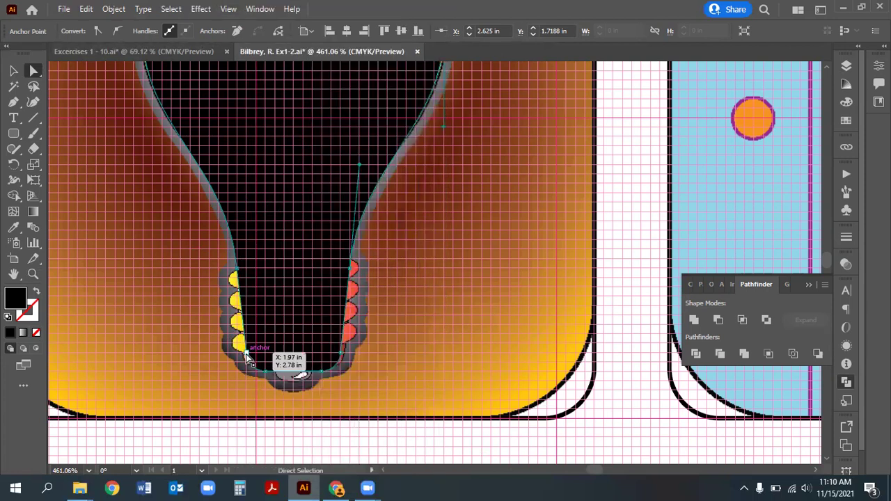
pyautogui.click(253, 367)
pyautogui.press('z')
pyautogui.moveTo(291, 395); pyautogui.dragTo(398, 404)
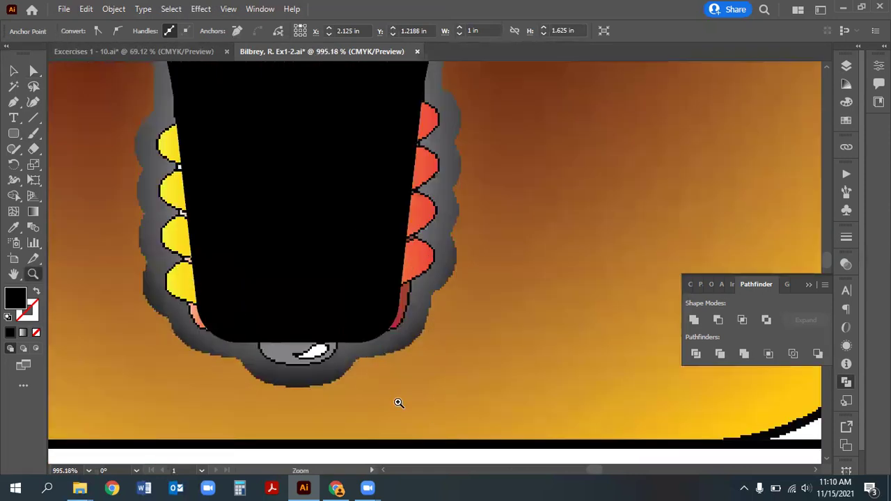
# Nudge the base's lower corner anchors outward, the right one to X 2.2951 in.
pyautogui.click(35, 70)
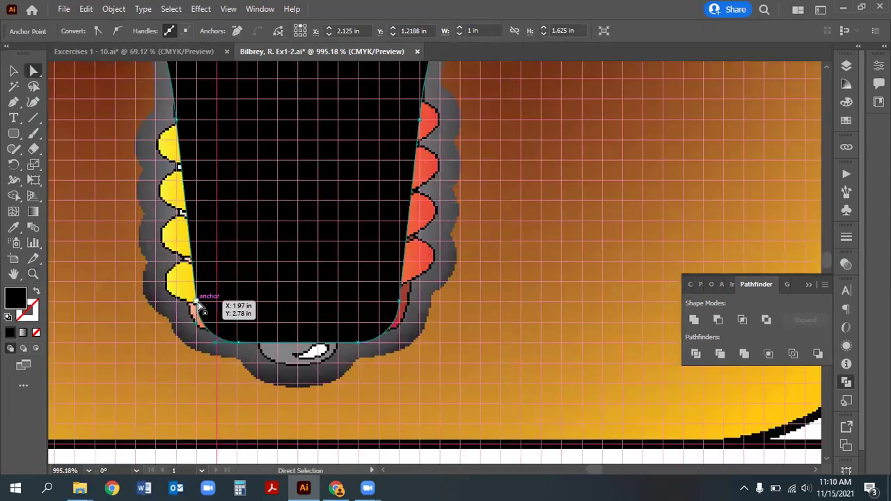
pyautogui.click(196, 303)
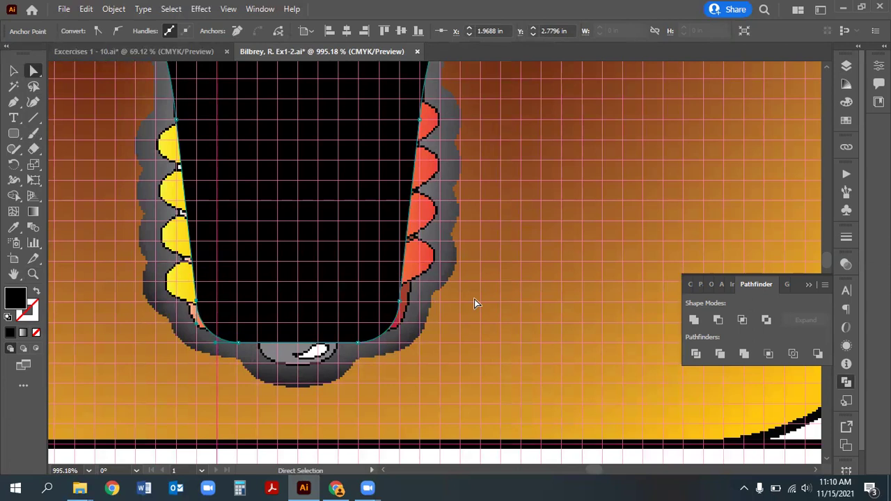
pyautogui.press('Left')
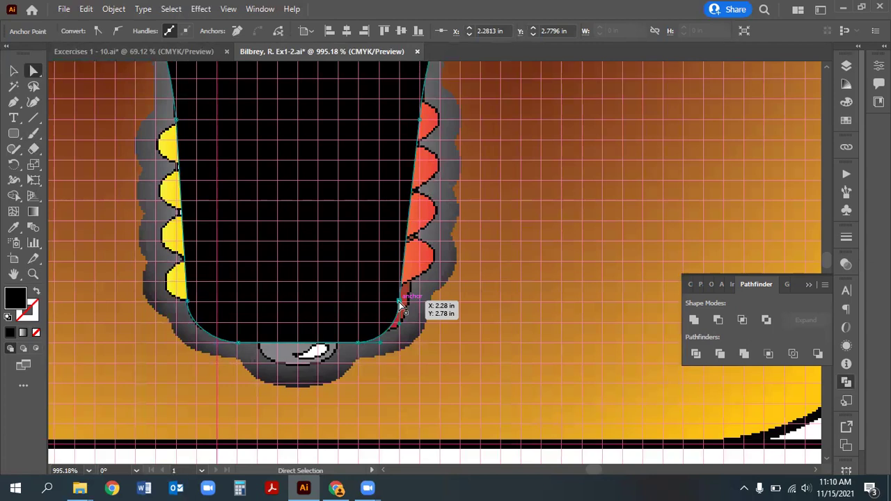
pyautogui.press('Right')
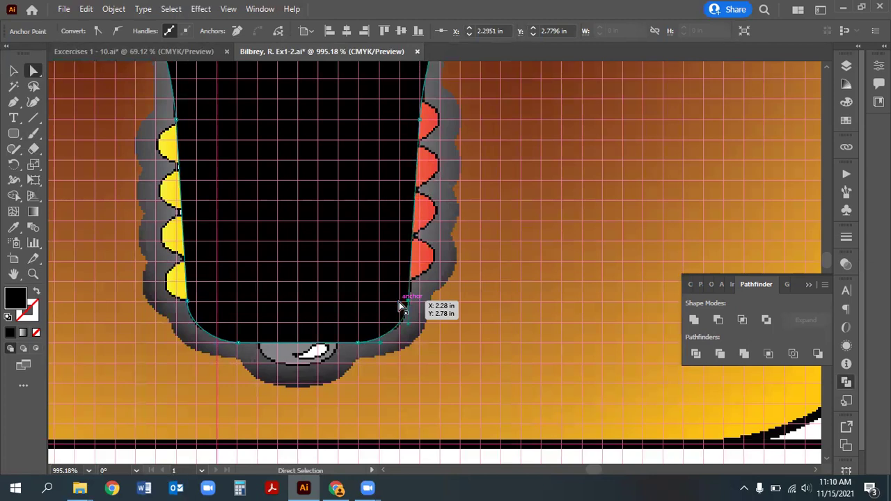
pyautogui.hotkey('ctrl', '-')
pyautogui.hotkey('ctrl', '-')
pyautogui.hotkey('ctrl', '-')
pyautogui.hotkey('ctrl', '-')
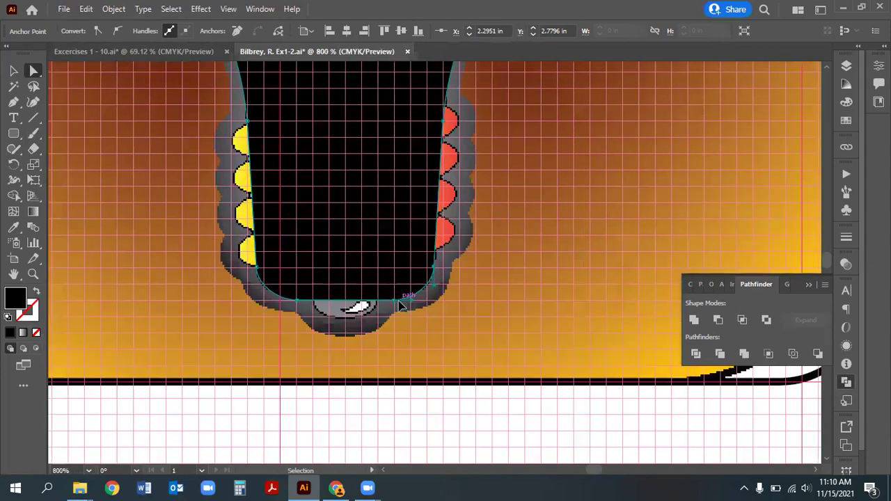
pyautogui.scroll(5, 460, 263)
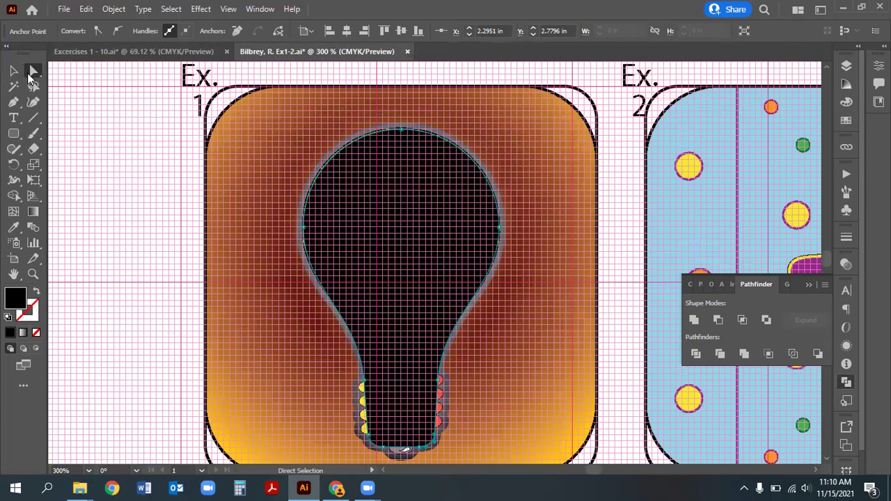
# Hide the grid and swap the bulb path to no fill with a 1 pt black stroke.
pyautogui.click(229, 9)
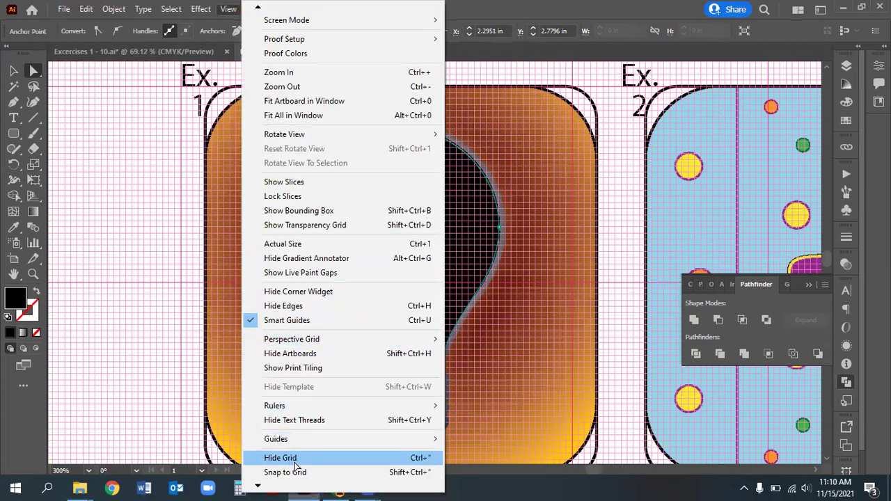
pyautogui.click(294, 463)
pyautogui.click(13, 71)
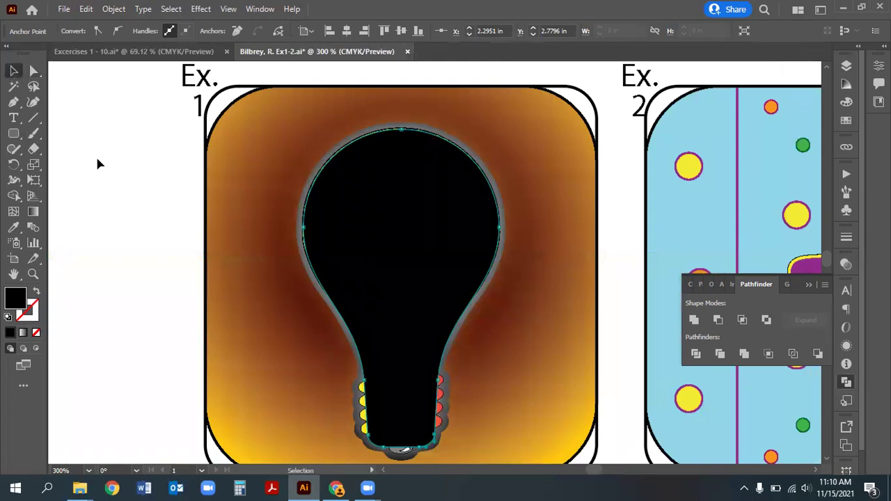
pyautogui.click(96, 158)
pyautogui.click(414, 253)
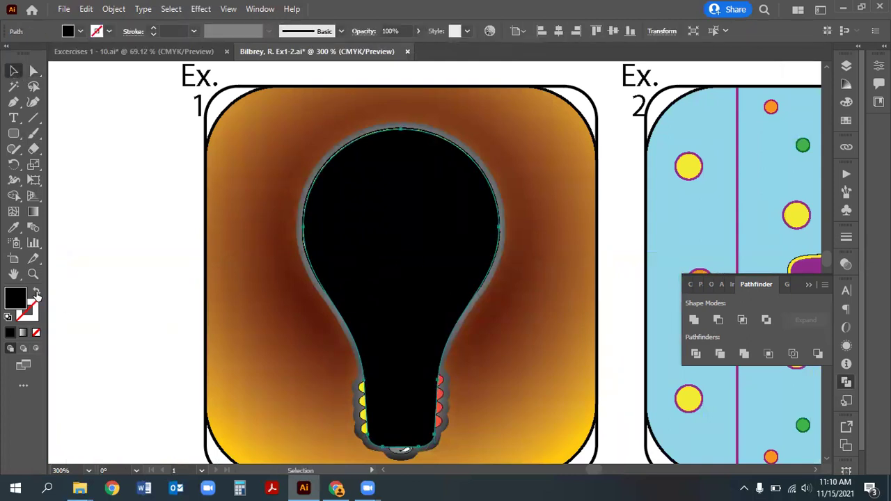
pyautogui.click(37, 292)
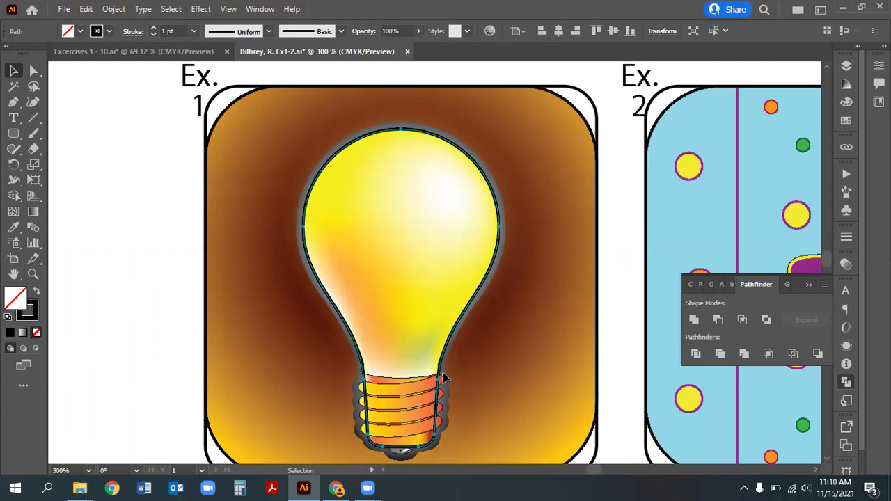
# Zoom in closer to inspect the bulb outline over the template.
pyautogui.click(31, 277)
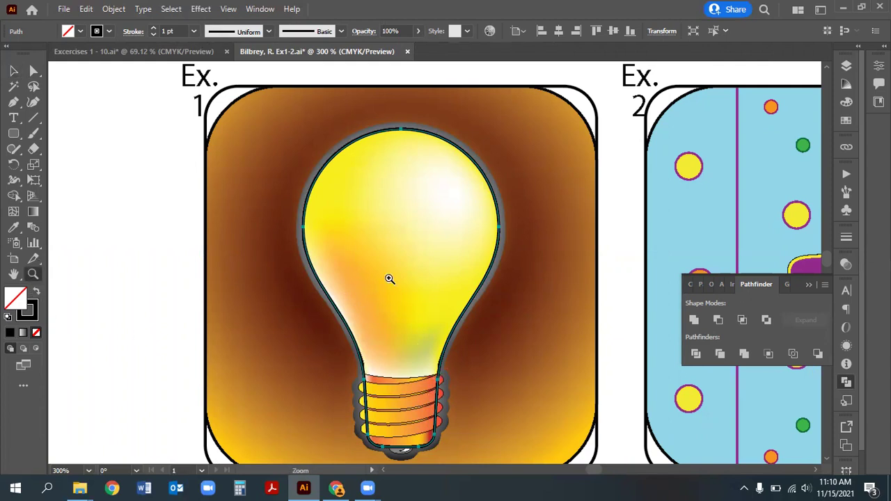
pyautogui.moveTo(557, 314); pyautogui.dragTo(570, 315)
pyautogui.scroll(1, 327, 236)
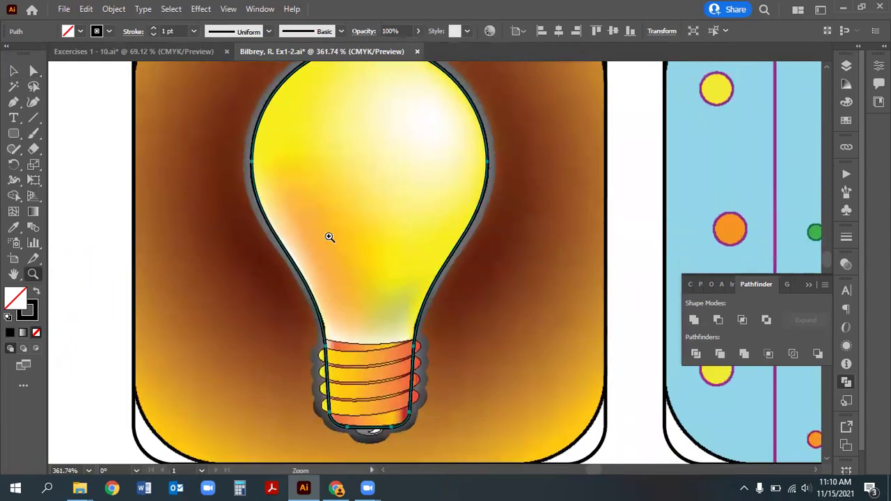
pyautogui.click(34, 70)
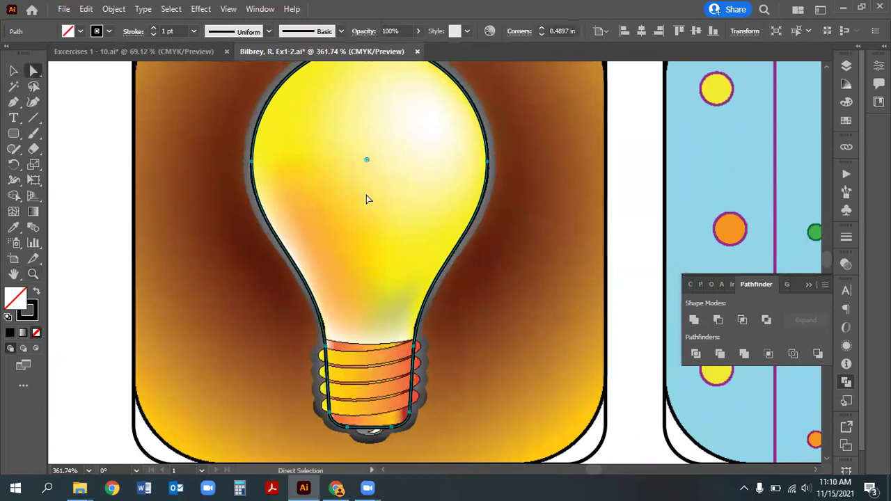
pyautogui.scroll(1, 439, 222)
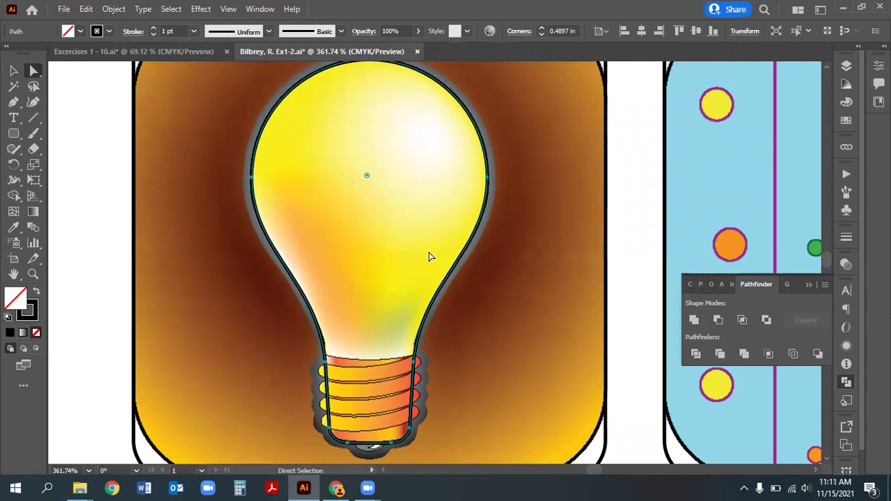
pyautogui.scroll(1, 429, 254)
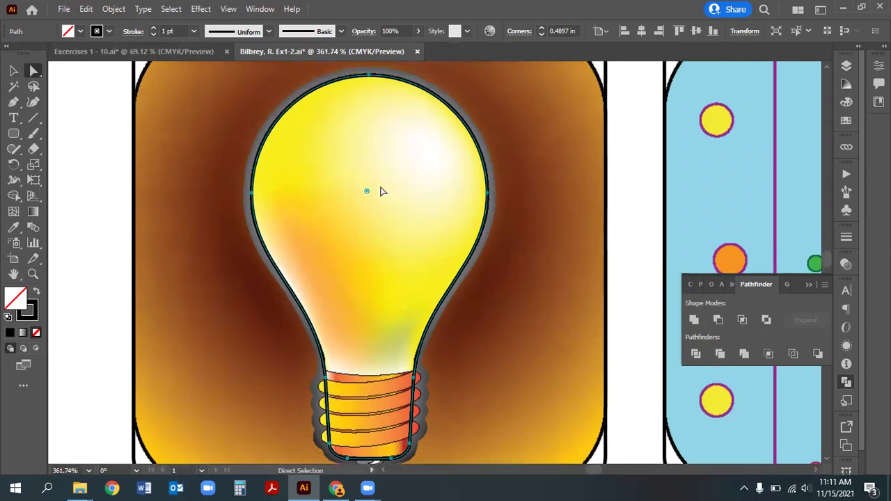
pyautogui.click(15, 72)
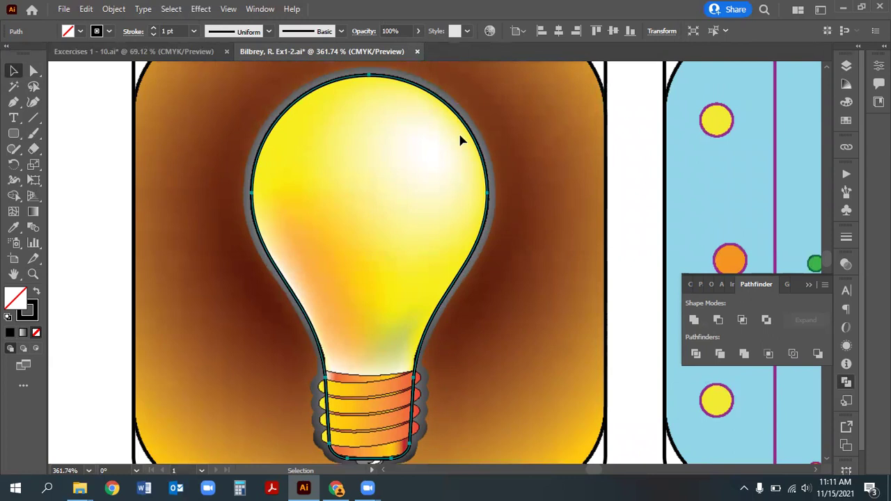
# Duplicate the bulb path inside the Exercise 1: Bulb layer and hide the copy.
pyautogui.click(846, 65)
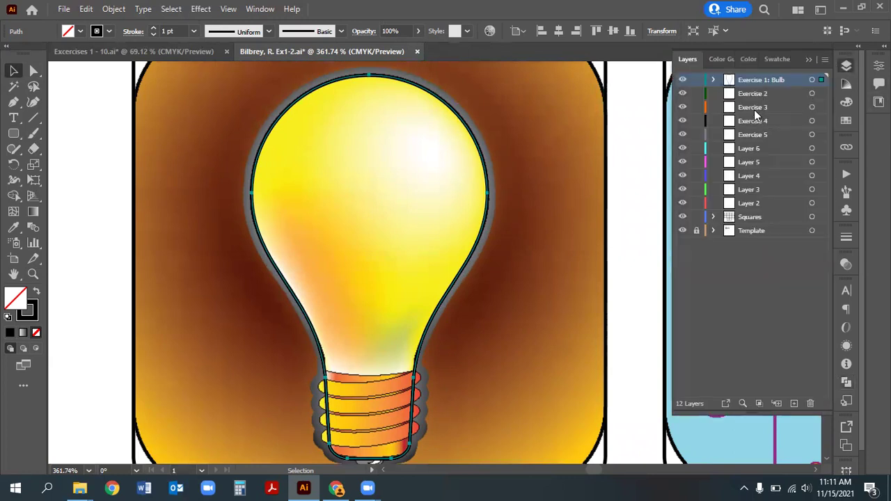
pyautogui.click(713, 81)
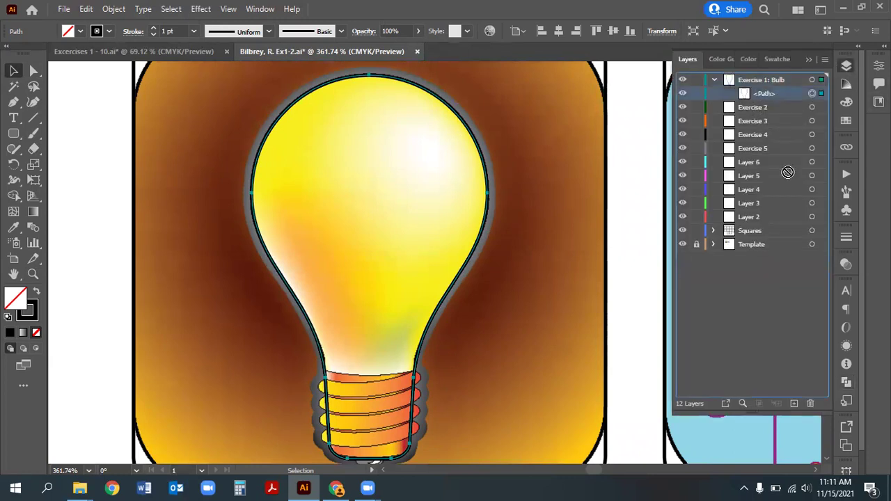
pyautogui.moveTo(792, 404); pyautogui.dragTo(793, 404)
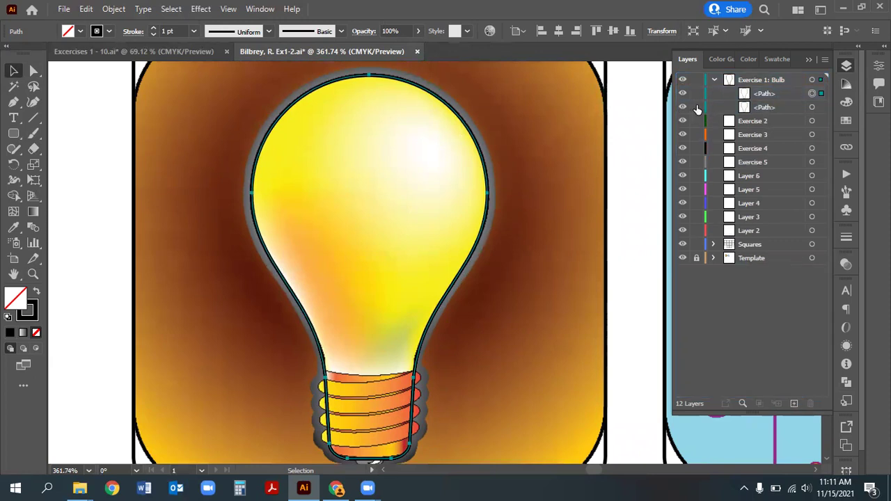
pyautogui.click(683, 107)
# With the Mesh tool active, reselect the original bulb path.
pyautogui.click(13, 212)
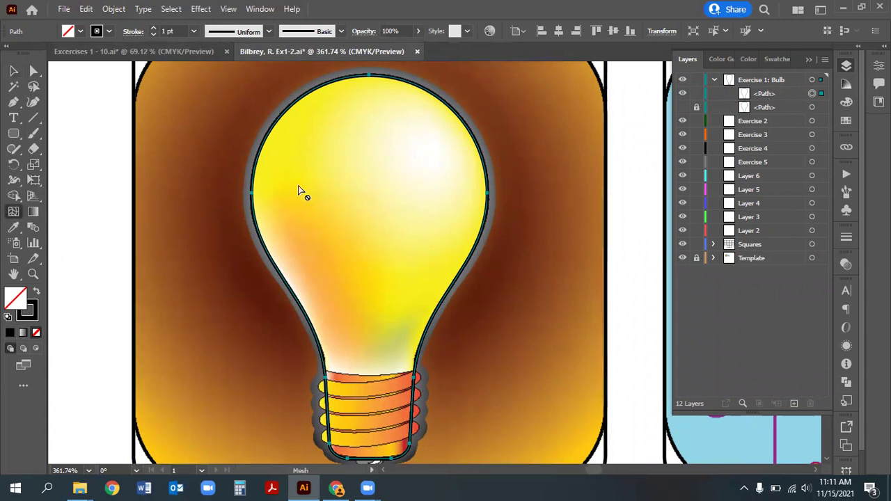
pyautogui.press('v')
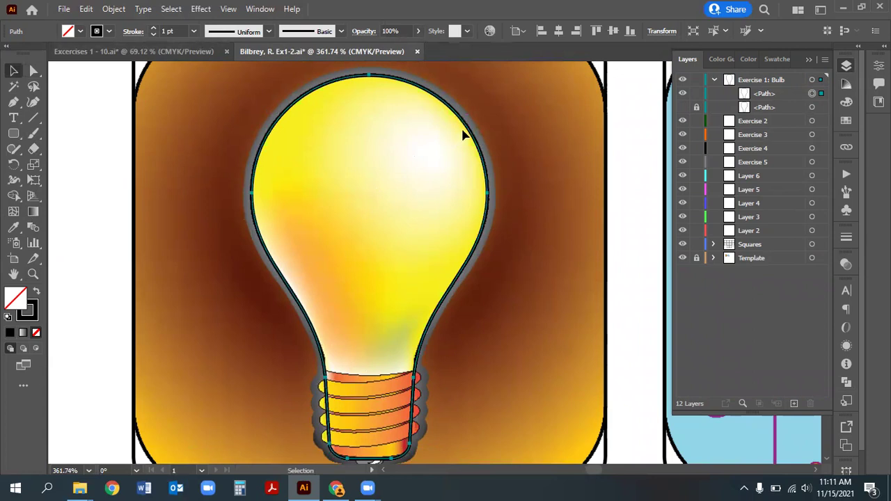
pyautogui.click(13, 212)
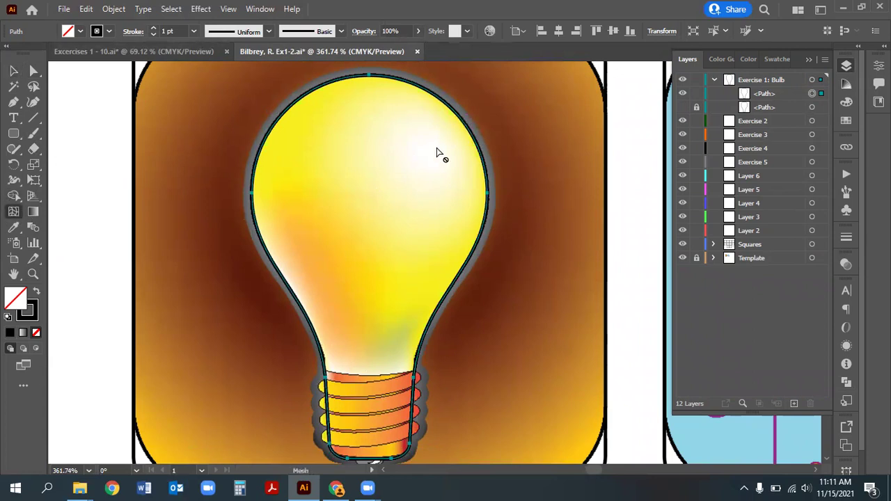
pyautogui.click(793, 93)
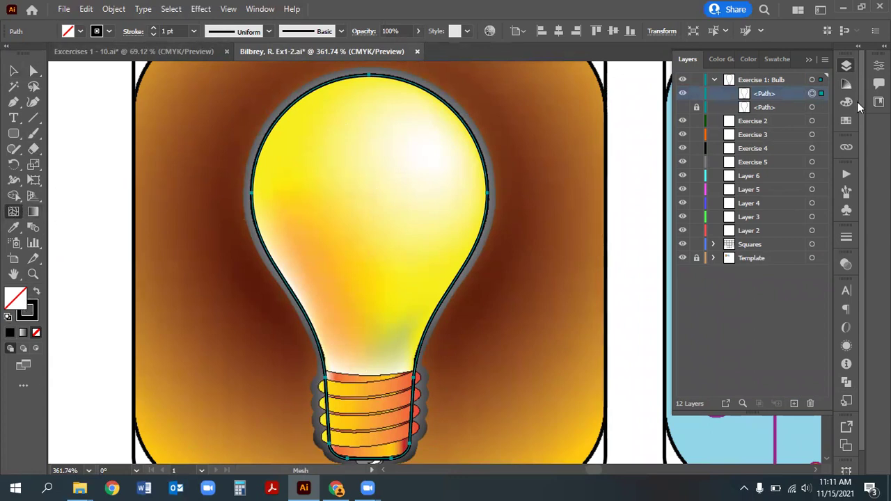
# Fill the bulb with the yellow swatch, add a first mesh point in the glass, and fit the artboard.
pyautogui.click(847, 120)
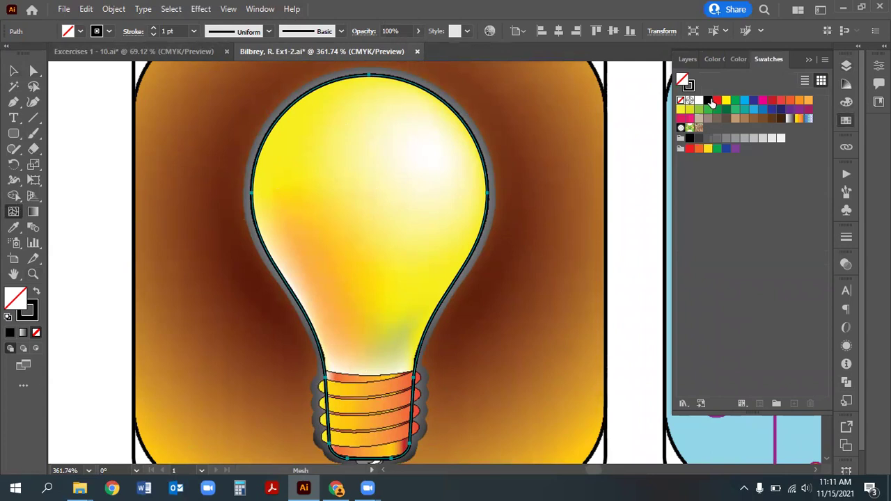
pyautogui.click(726, 101)
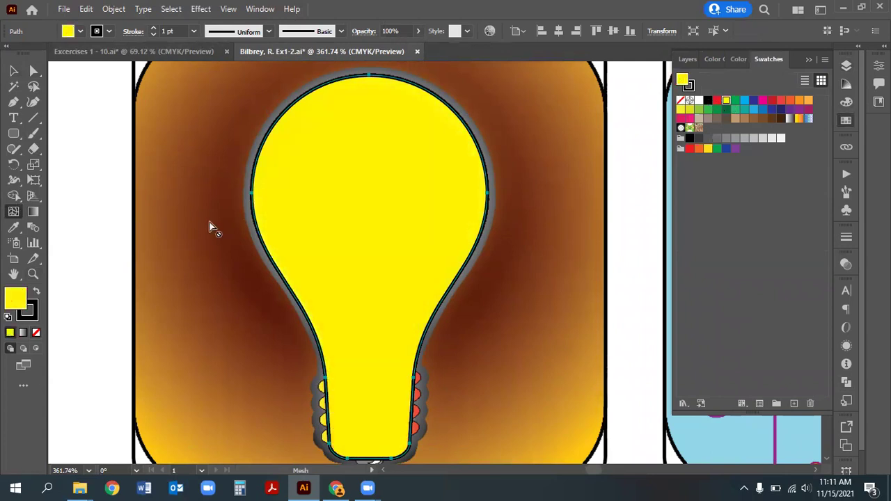
pyautogui.click(419, 154)
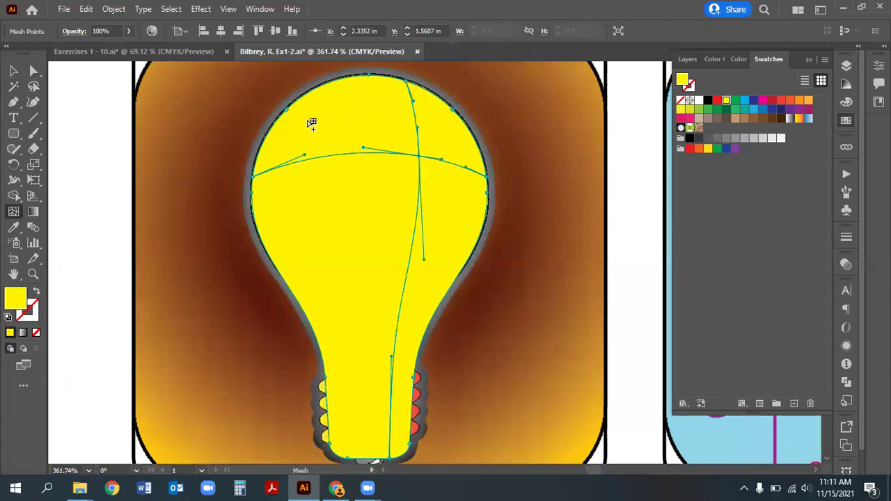
pyautogui.hotkey('ctrl', '0')
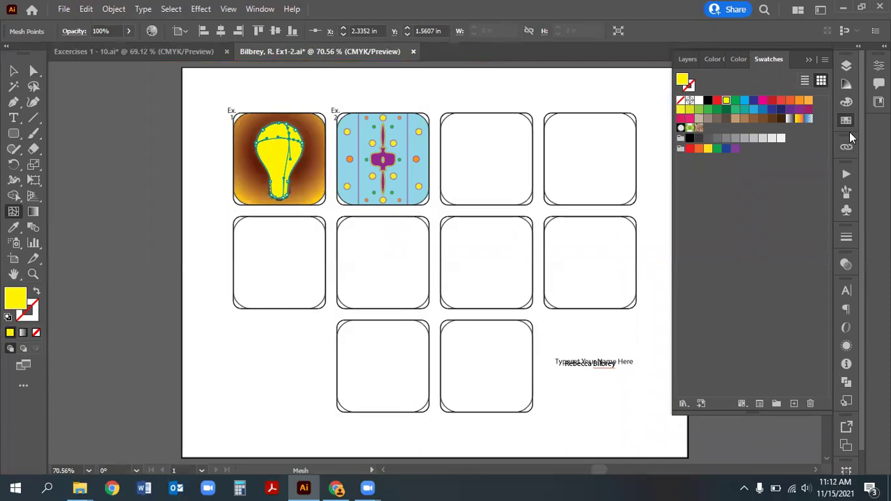
# Target the Template layer's image and nudge it left beside the yellow bulb.
pyautogui.click(849, 67)
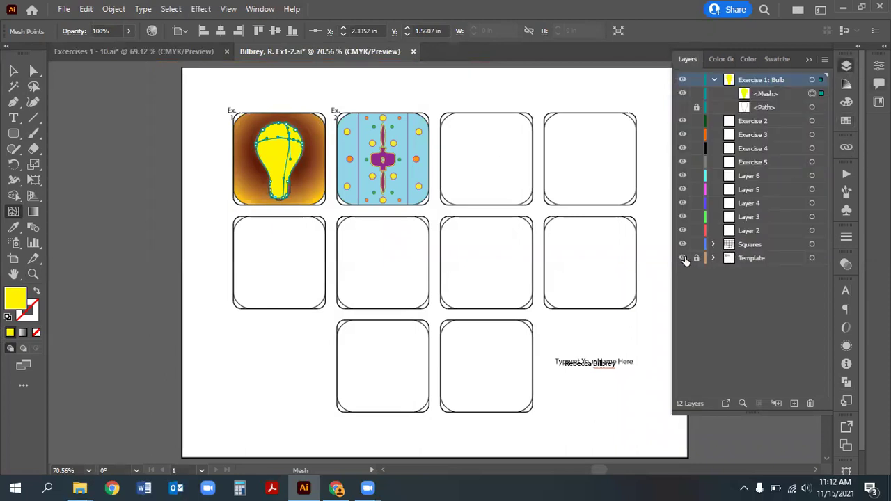
pyautogui.click(811, 258)
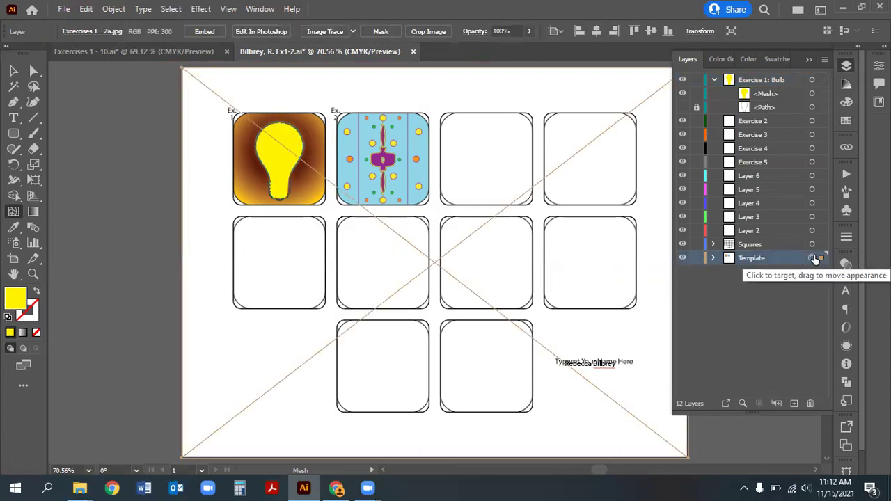
pyautogui.press('Left')
pyautogui.press('Left')
pyautogui.press('Left')
pyautogui.press('Left')
pyautogui.press('Left')
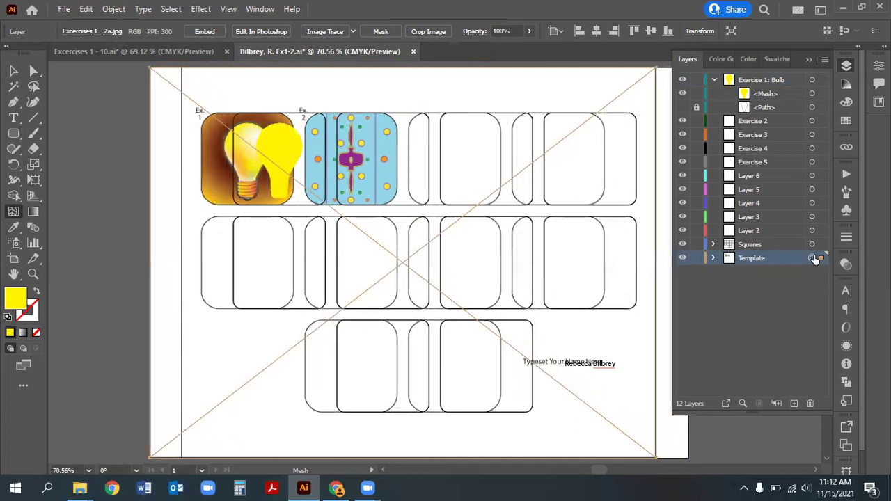
# Zoom in on the bulb and select the yellow mesh with the Mesh tool.
pyautogui.click(32, 272)
pyautogui.moveTo(282, 133); pyautogui.dragTo(599, 304)
pyautogui.moveTo(514, 333); pyautogui.dragTo(266, 244)
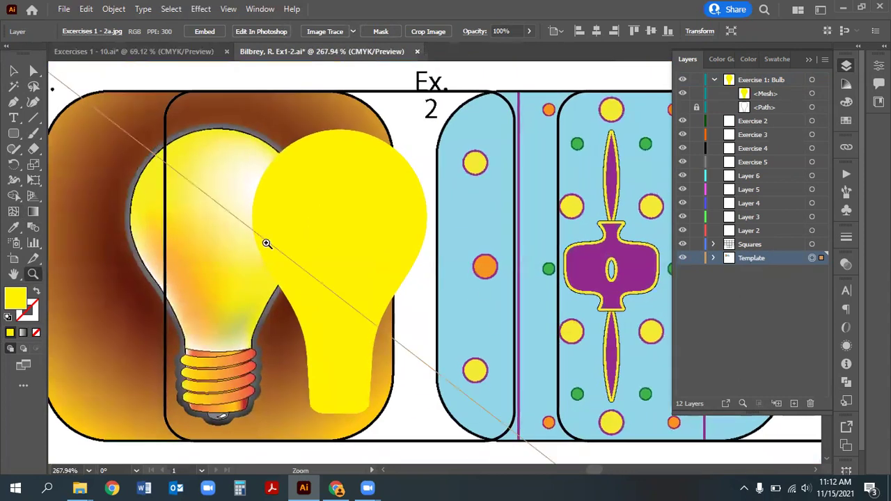
pyautogui.click(11, 70)
pyautogui.click(354, 219)
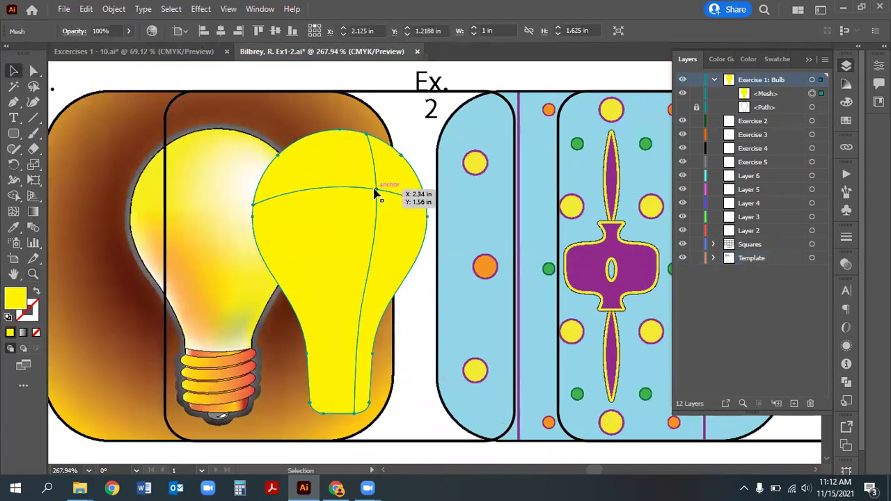
pyautogui.click(13, 211)
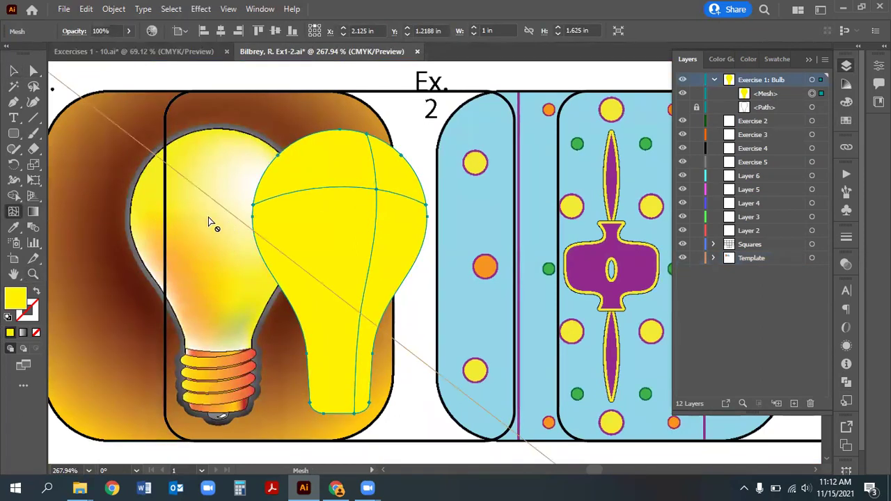
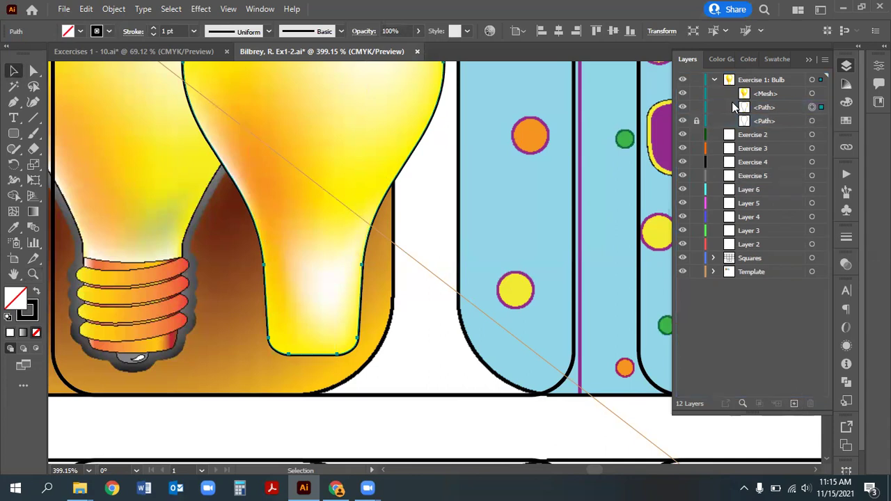
# Hide one of the bulb's paths and the yellow Mesh sublayer in the Layers panel.
pyautogui.click(682, 121)
pyautogui.click(682, 95)
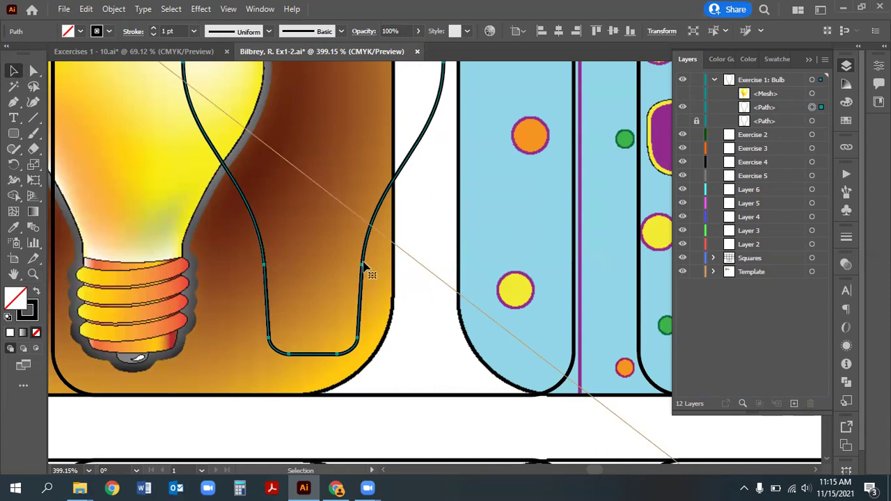
pyautogui.scroll(3, 362, 264)
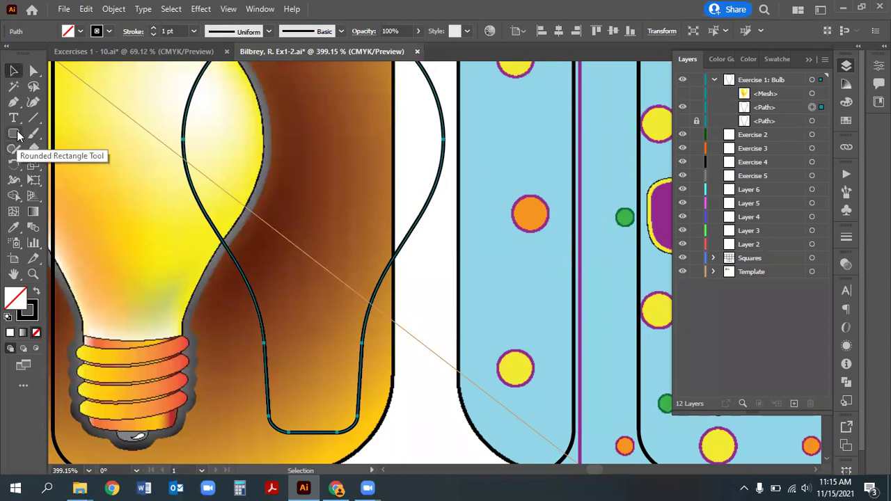
# Choose the Ellipse Tool and target the Template layer's placed image.
pyautogui.click(14, 133)
pyautogui.click(72, 165)
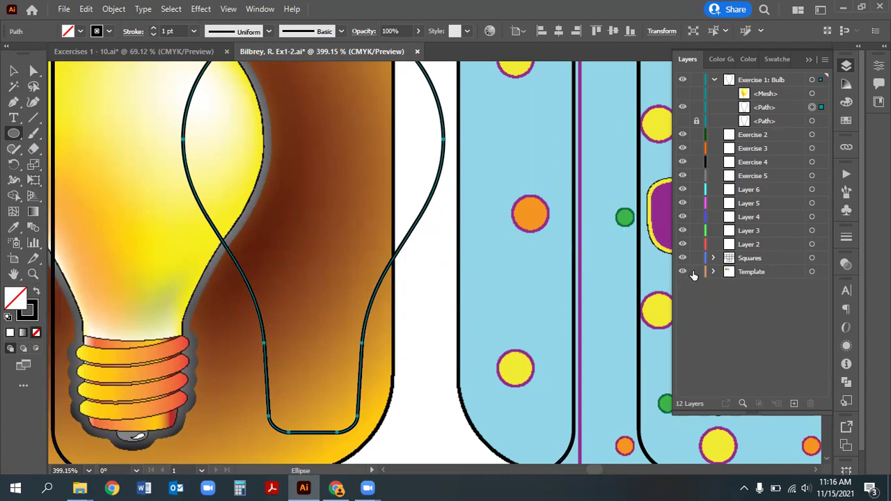
pyautogui.click(812, 271)
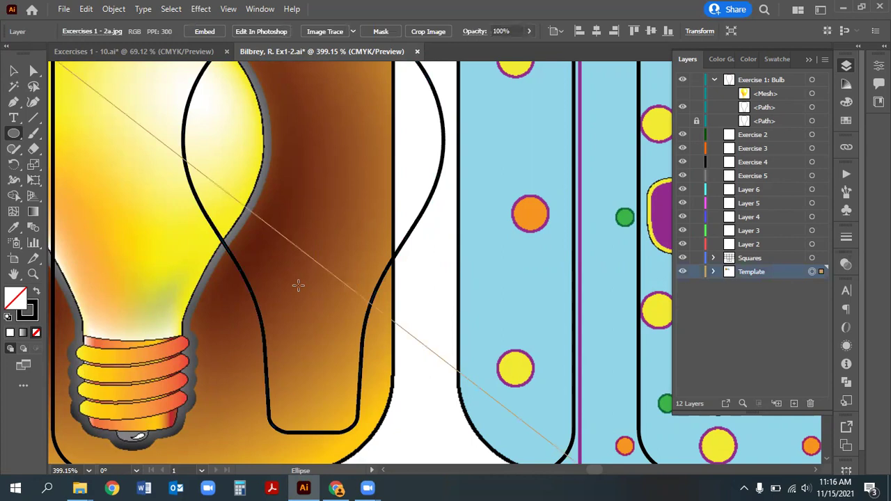
# Lock the Template layer and make Exercise 1: Bulb the target layer.
pyautogui.hscroll(-5, 298, 285)
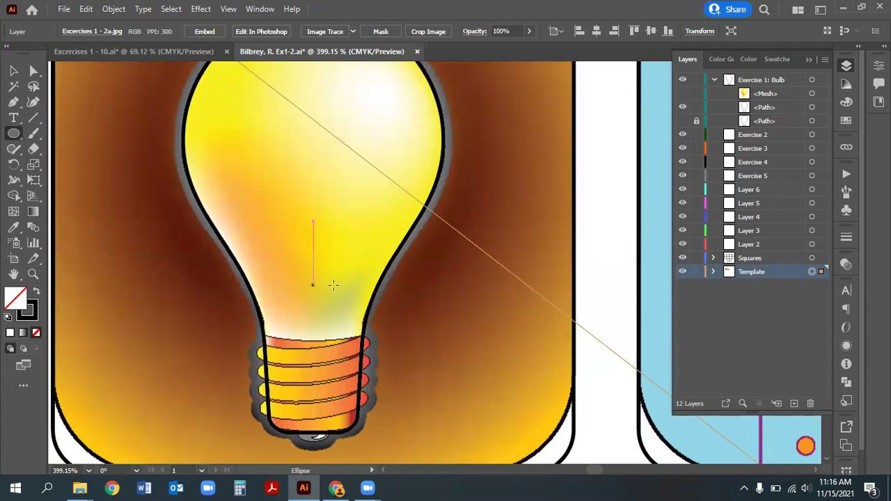
pyautogui.click(696, 272)
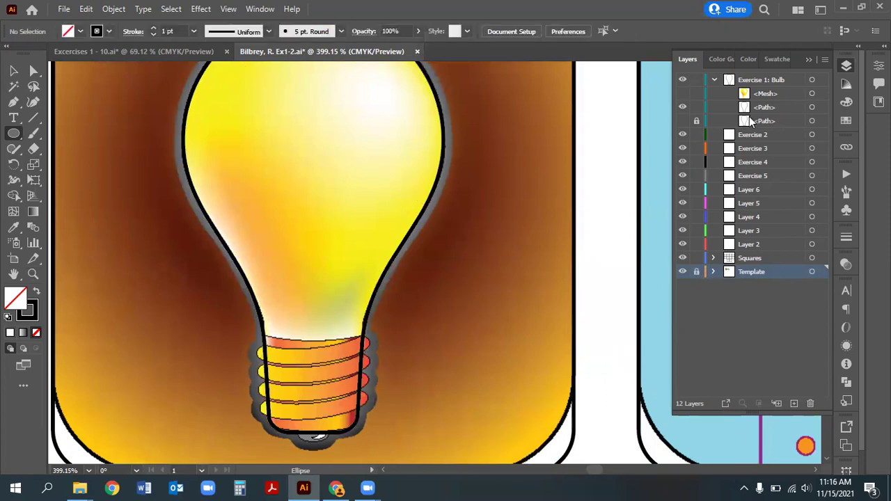
pyautogui.click(778, 84)
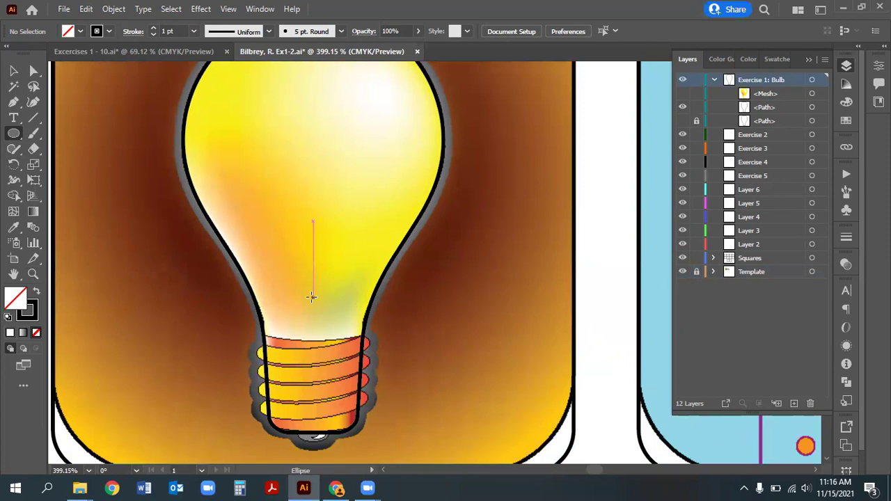
# Draw an ellipse across the bulb's neck and select it together with the bulb outline.
pyautogui.moveTo(313, 297); pyautogui.dragTo(218, 337)
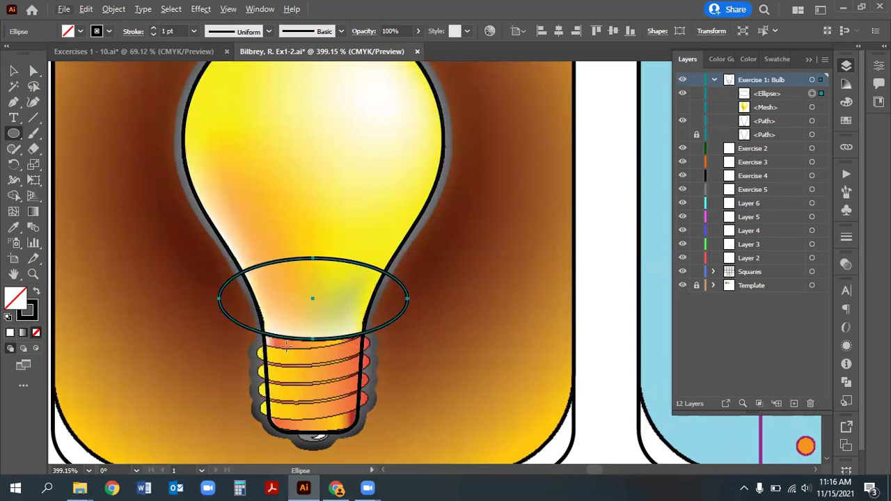
pyautogui.click(14, 70)
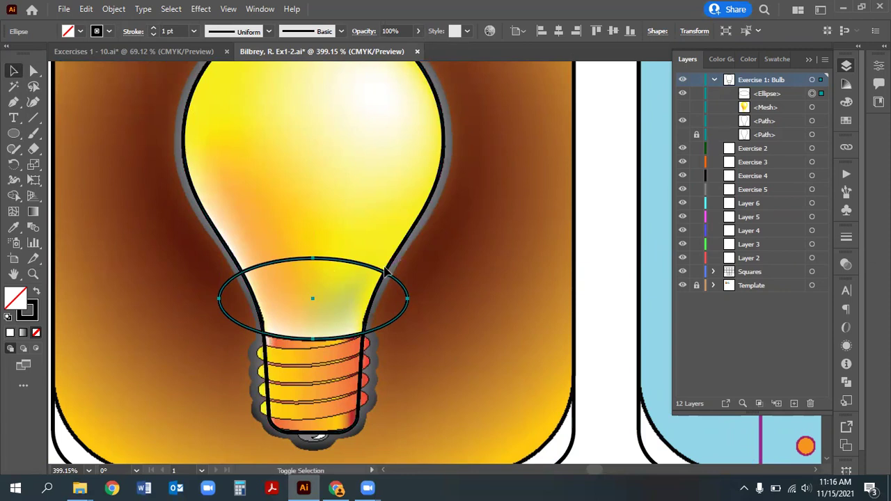
pyautogui.click(277, 275)
pyautogui.keyDown('shift'); pyautogui.click(309, 259); pyautogui.keyUp('shift')
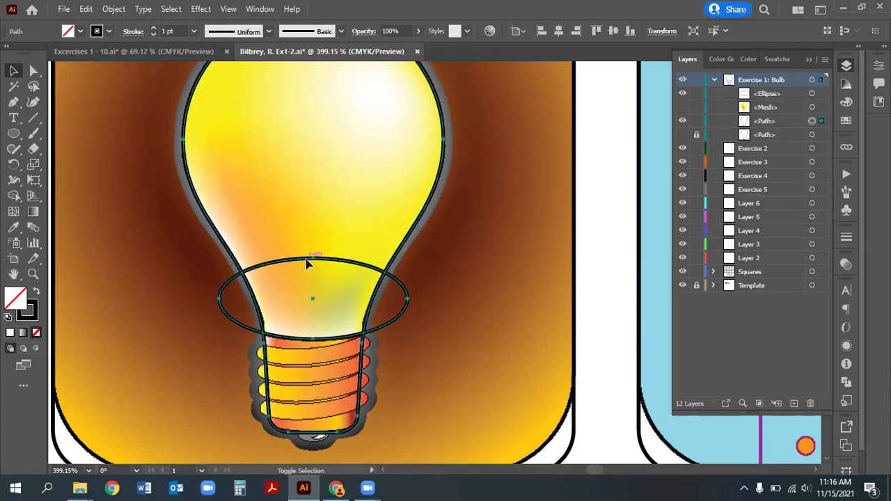
# Fill both shapes grey and erase the bulb top and ellipse with Shape Builder, leaving the base.
pyautogui.click(846, 120)
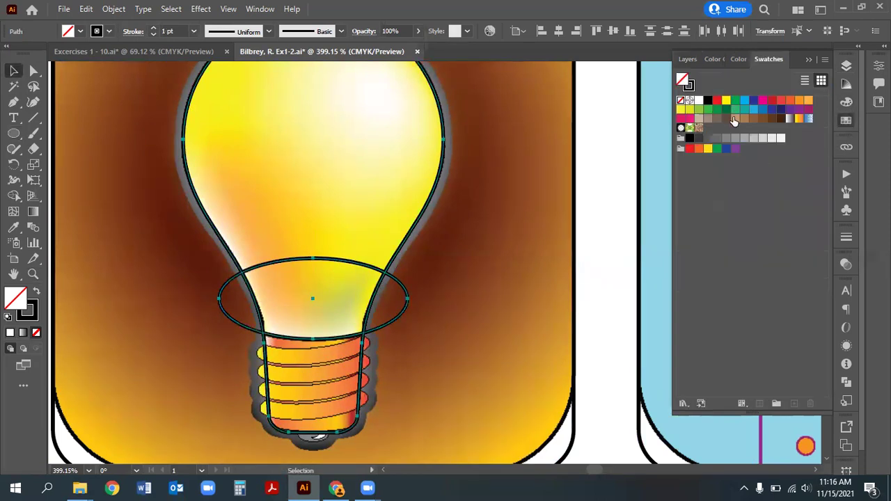
pyautogui.click(735, 138)
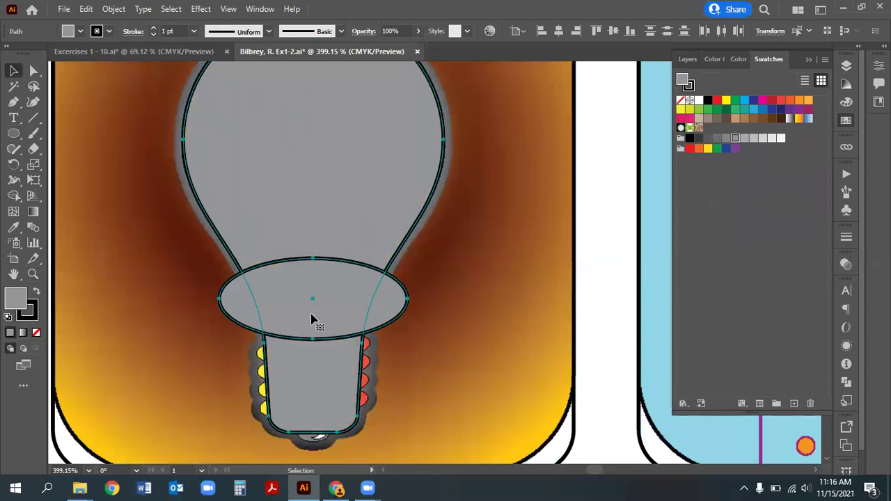
pyautogui.click(14, 196)
pyautogui.moveTo(291, 137)
pyautogui.mouseDown()
pyautogui.moveTo(313, 299)
pyautogui.moveTo(246, 288)
pyautogui.moveTo(267, 299)
pyautogui.moveTo(387, 294)
pyautogui.mouseUp()
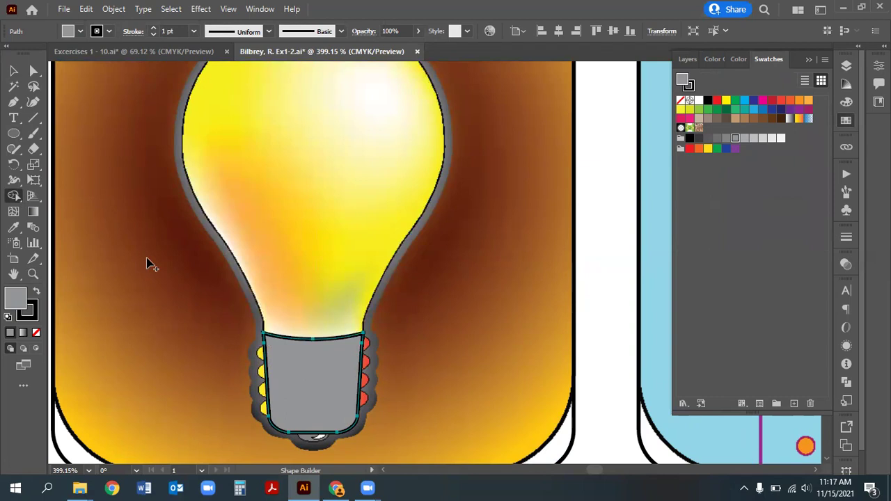
# Clear the screw-base shape's fill to None, then give it a white fill.
pyautogui.click(13, 70)
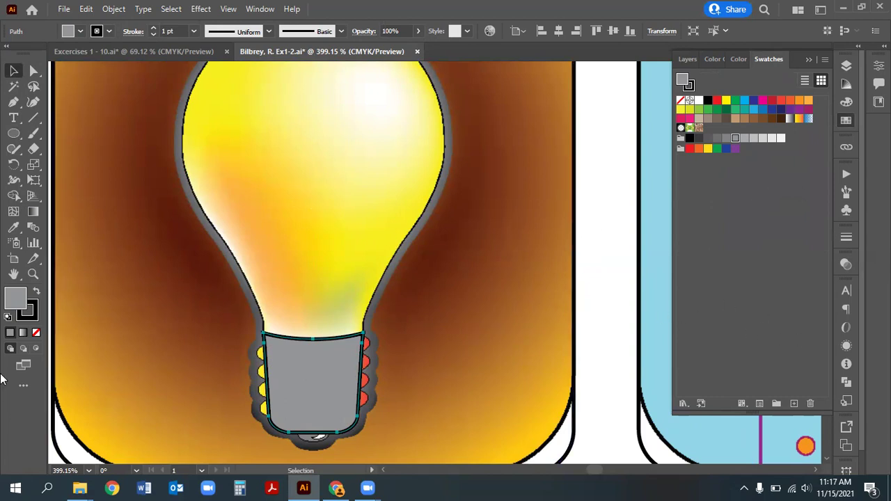
pyautogui.click(36, 333)
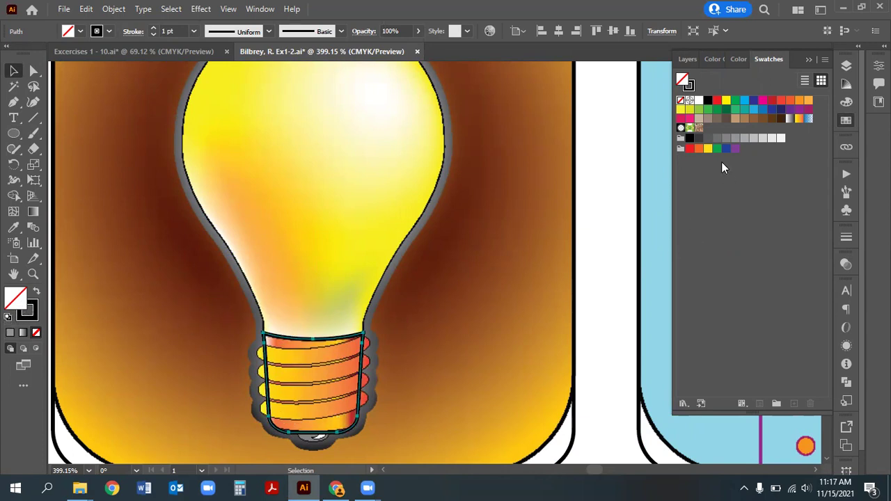
pyautogui.click(698, 101)
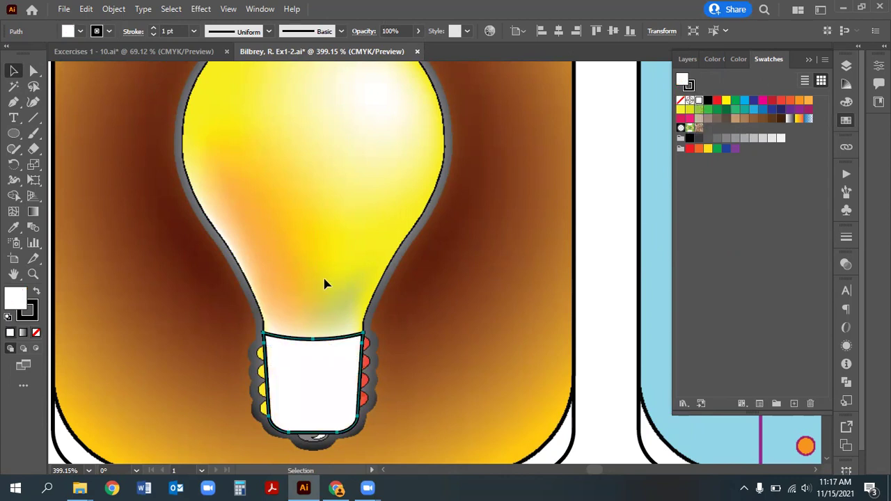
# Apply a linear gradient to the base, replacing the black end stop with red.
pyautogui.click(32, 212)
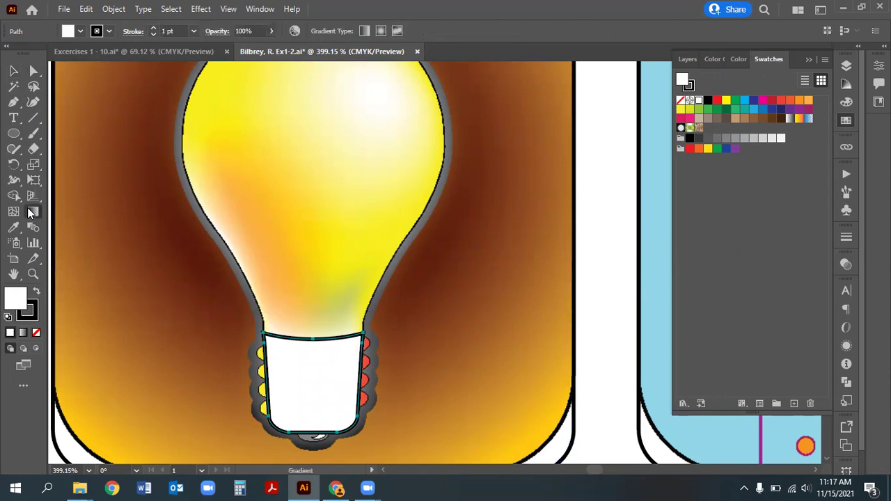
pyautogui.doubleClick(32, 211)
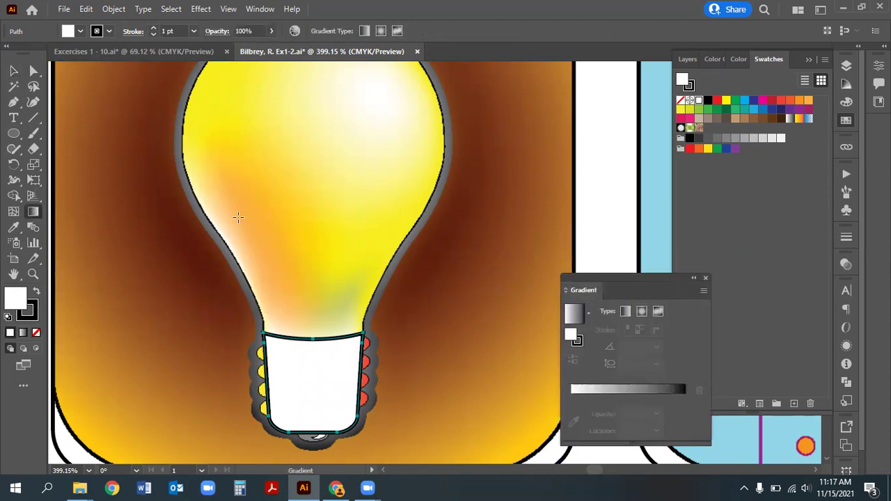
pyautogui.click(629, 391)
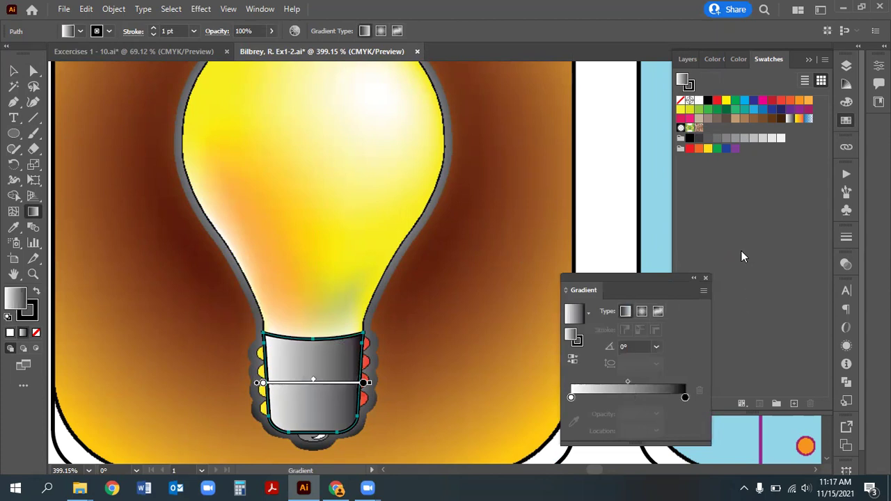
pyautogui.moveTo(771, 104); pyautogui.dragTo(662, 397)
pyautogui.moveTo(604, 288); pyautogui.dragTo(513, 274)
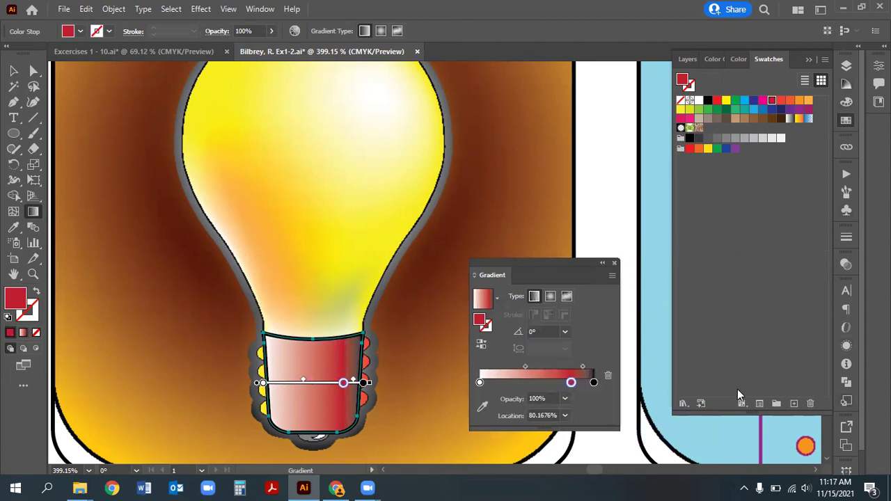
pyautogui.moveTo(593, 382)
pyautogui.mouseDown()
pyautogui.moveTo(592, 397)
pyautogui.moveTo(598, 383)
pyautogui.mouseUp()
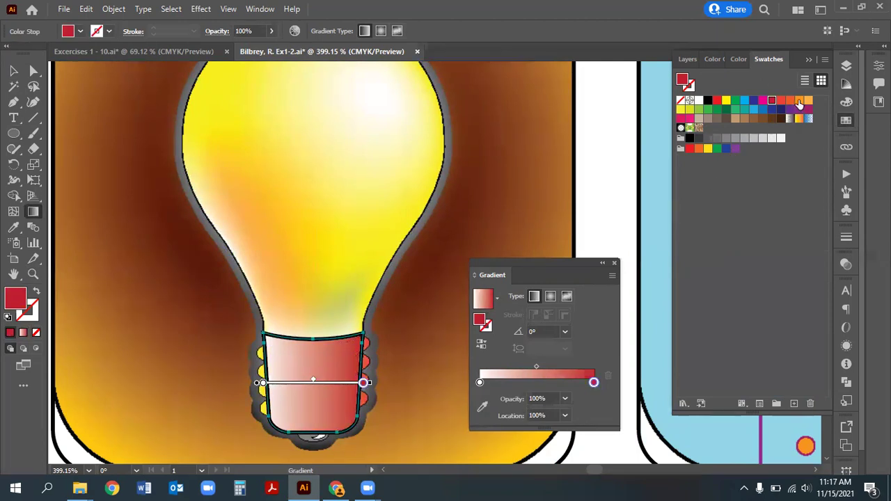
# Add orange and yellow stops, placing yellow near the white end of the gradient.
pyautogui.moveTo(796, 103); pyautogui.dragTo(545, 382)
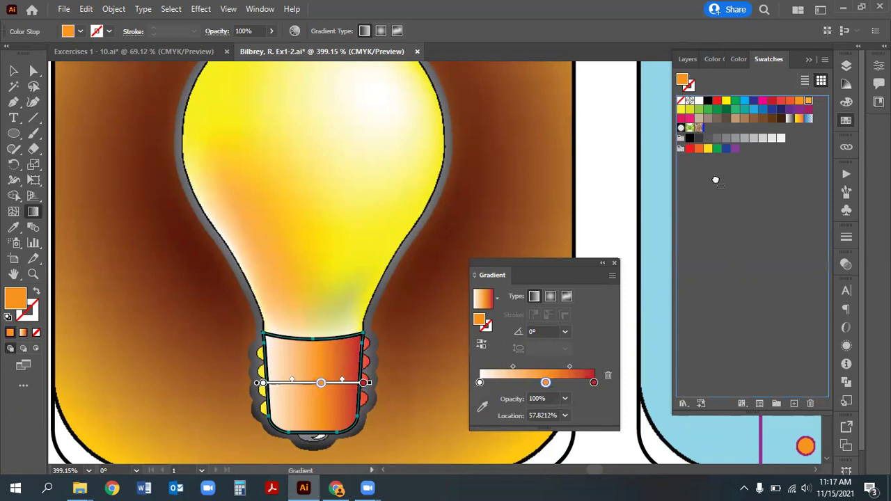
pyautogui.moveTo(808, 99)
pyautogui.mouseDown()
pyautogui.moveTo(552, 341)
pyautogui.moveTo(526, 385)
pyautogui.moveTo(498, 382)
pyautogui.moveTo(555, 383)
pyautogui.moveTo(493, 382)
pyautogui.moveTo(532, 382)
pyautogui.moveTo(504, 383)
pyautogui.mouseUp()
pyautogui.click(527, 383)
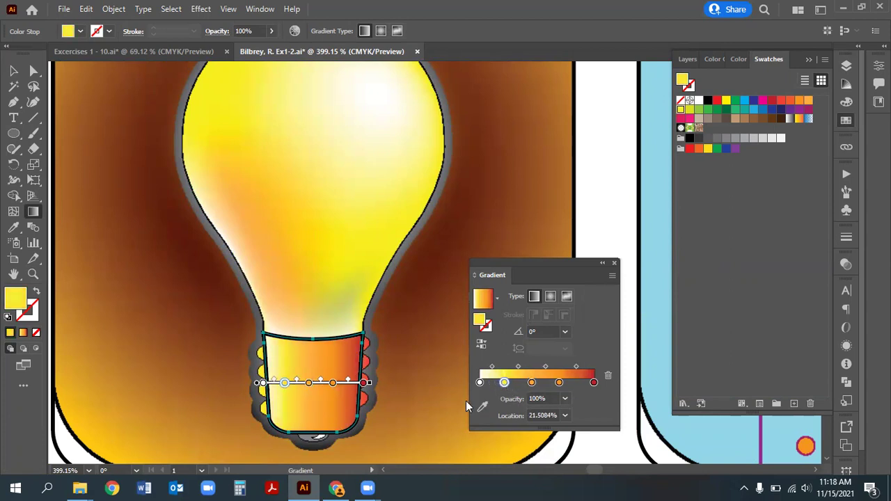
pyautogui.click(13, 70)
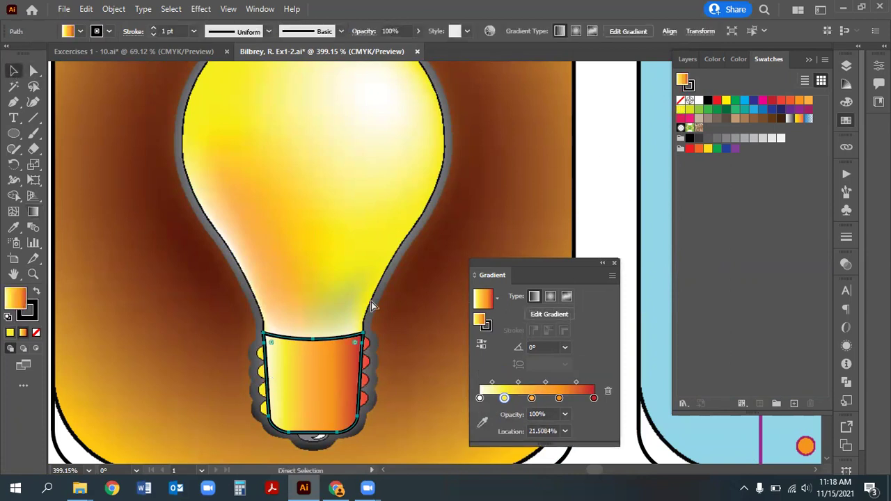
pyautogui.hotkey('ctrl', '-')
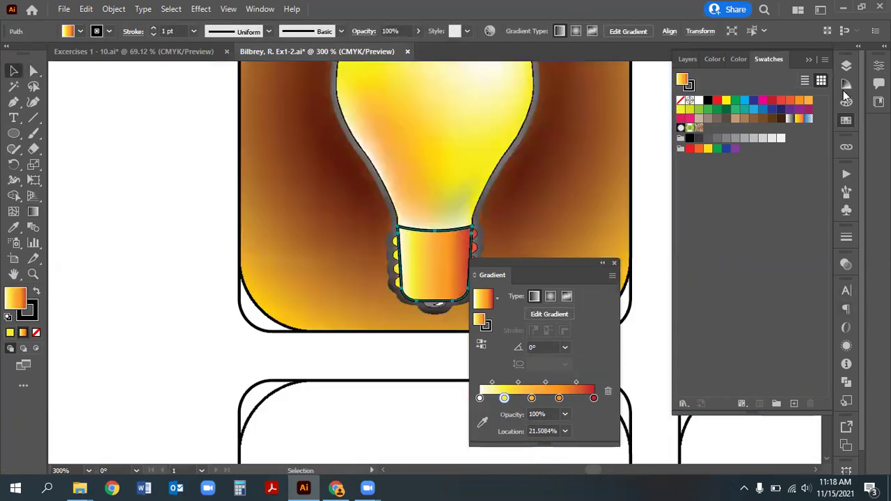
# Unlock the Template layer and nudge the template image to the left.
pyautogui.click(846, 68)
pyautogui.click(696, 271)
pyautogui.click(810, 272)
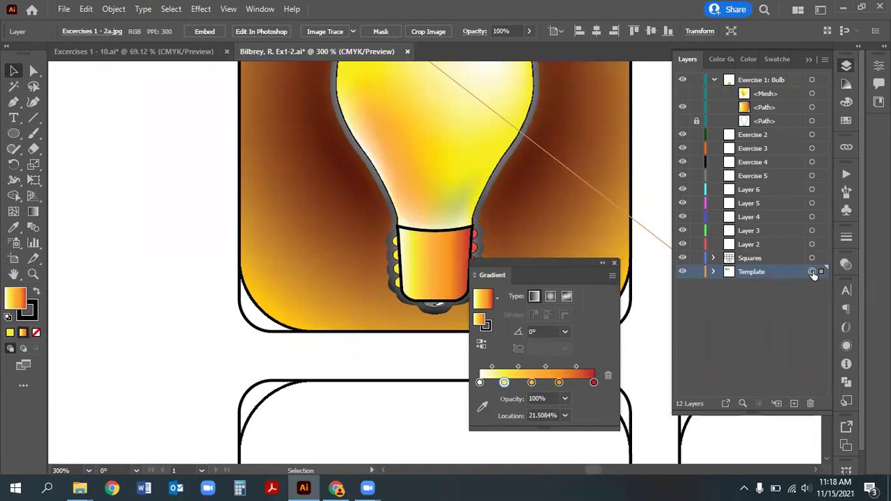
pyautogui.hotkey('shift', 'Left')
pyautogui.hotkey('shift', 'Left')
pyautogui.hotkey('shift', 'Left')
pyautogui.hotkey('shift', 'Left')
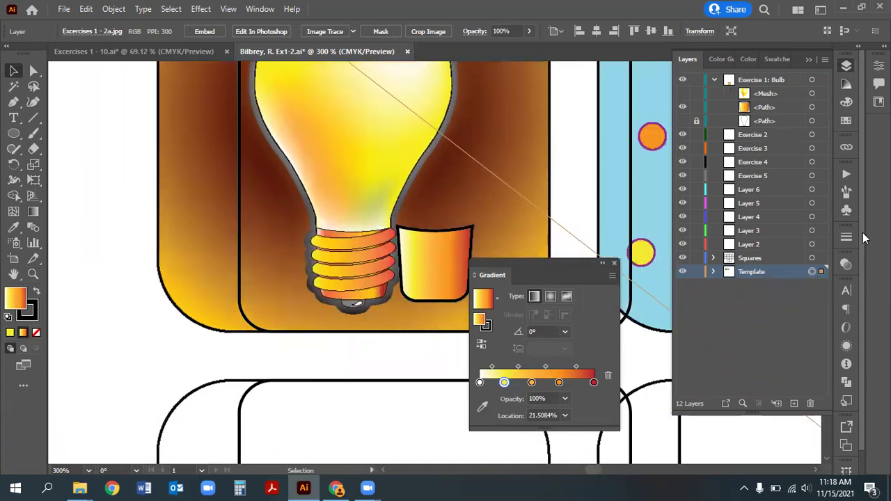
# Add a dark-brown stop to the base gradient and recolour the left stop orange.
pyautogui.click(427, 266)
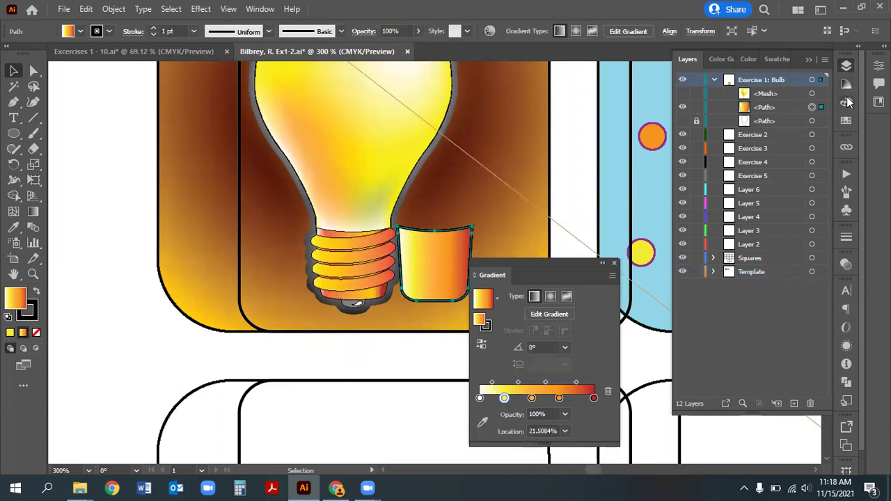
pyautogui.click(847, 121)
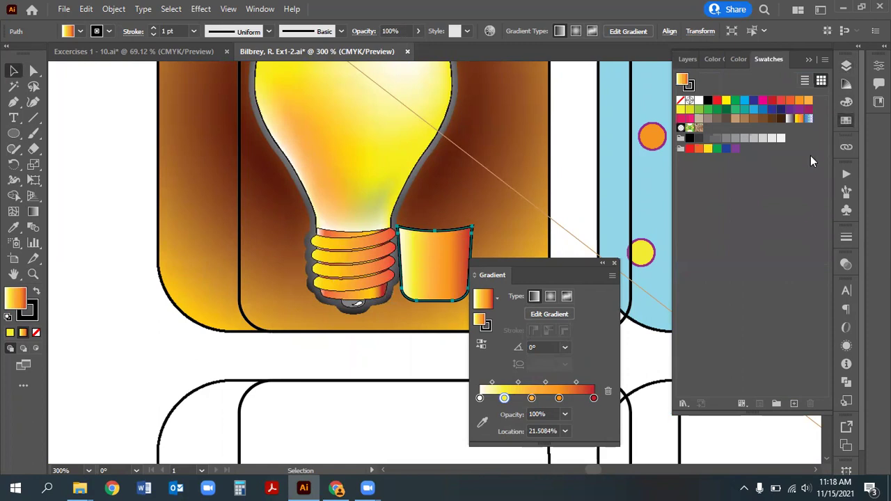
pyautogui.moveTo(781, 104); pyautogui.dragTo(532, 399)
pyautogui.click(496, 399)
pyautogui.moveTo(505, 402); pyautogui.dragTo(502, 401)
pyautogui.click(791, 102)
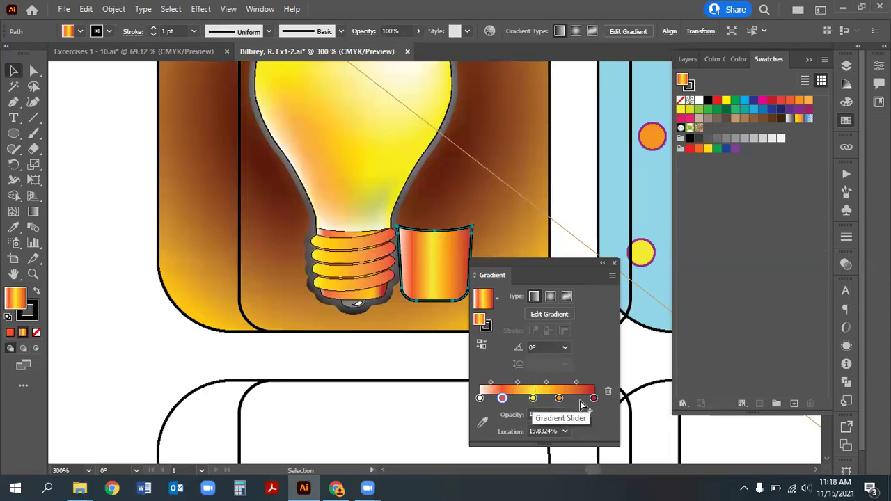
# Move the yellow stop to about 63%, check the midpoint, and dock the Gradient panel.
pyautogui.click(559, 398)
pyautogui.moveTo(533, 397); pyautogui.dragTo(551, 397)
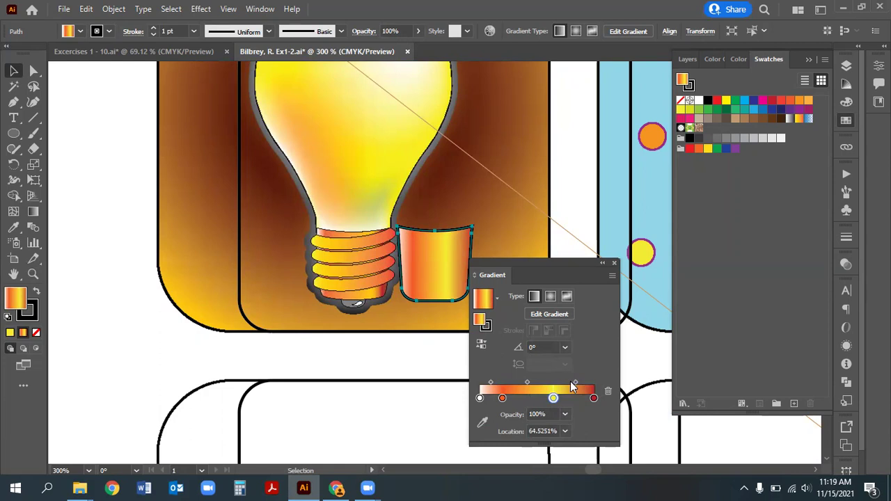
pyautogui.click(574, 383)
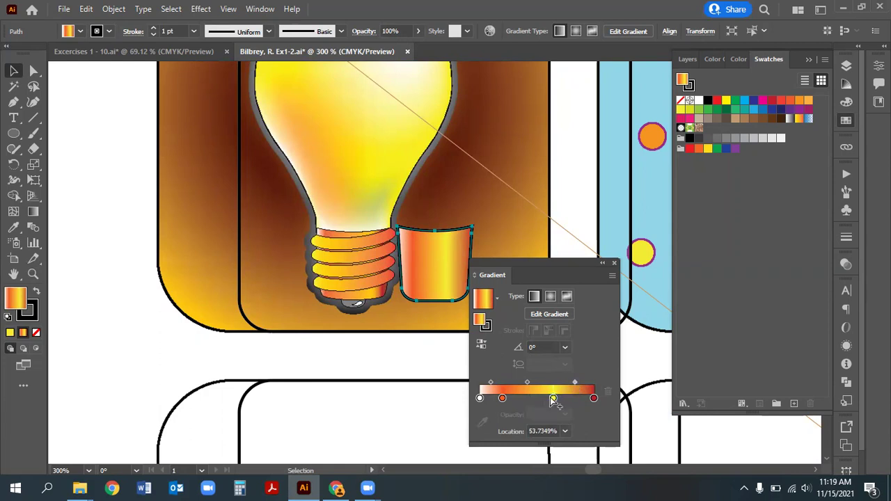
pyautogui.moveTo(554, 399); pyautogui.dragTo(552, 399)
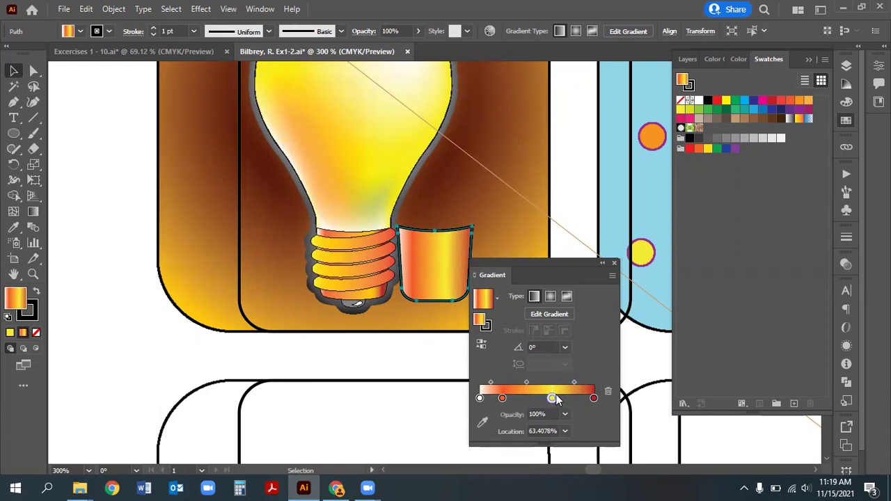
pyautogui.click(574, 383)
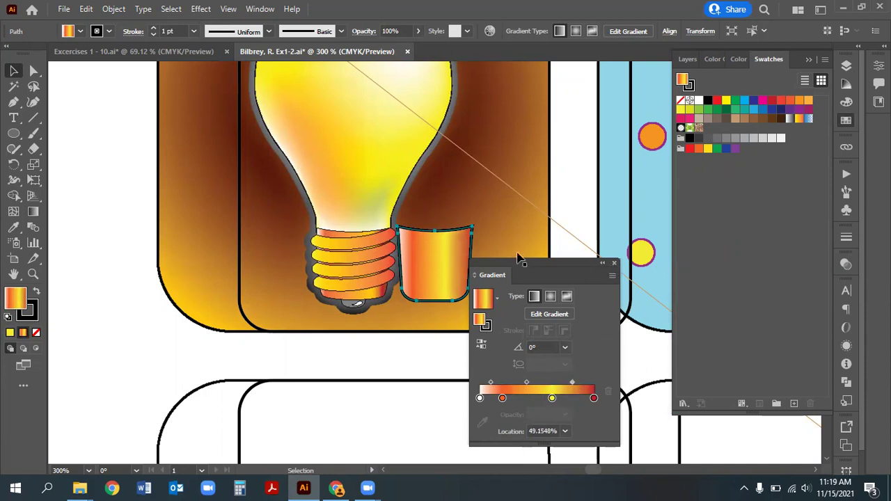
pyautogui.moveTo(489, 274); pyautogui.dragTo(848, 132)
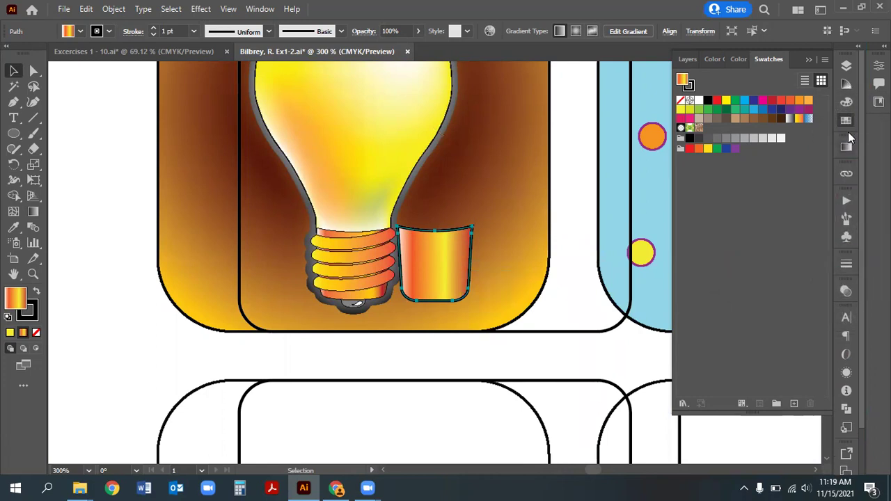
# Zoom in on the base, nudge the template image right under the socket, and lock Template.
pyautogui.click(811, 60)
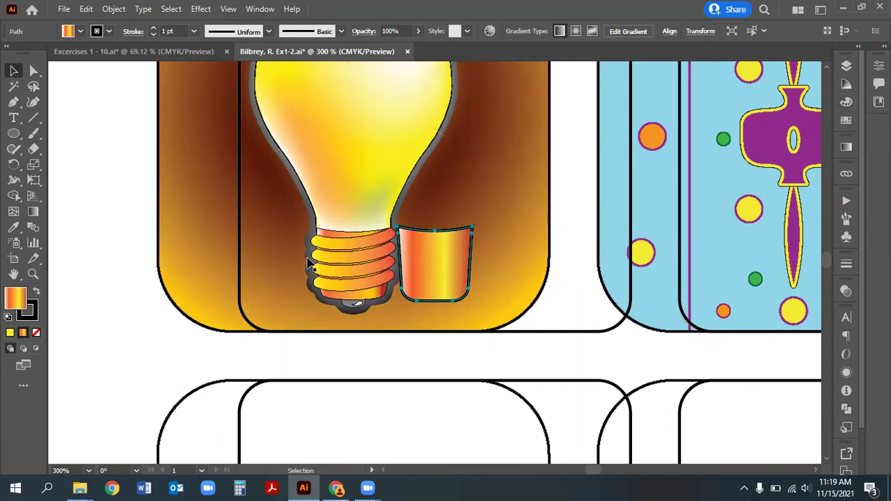
pyautogui.click(33, 273)
pyautogui.moveTo(529, 292); pyautogui.dragTo(795, 239)
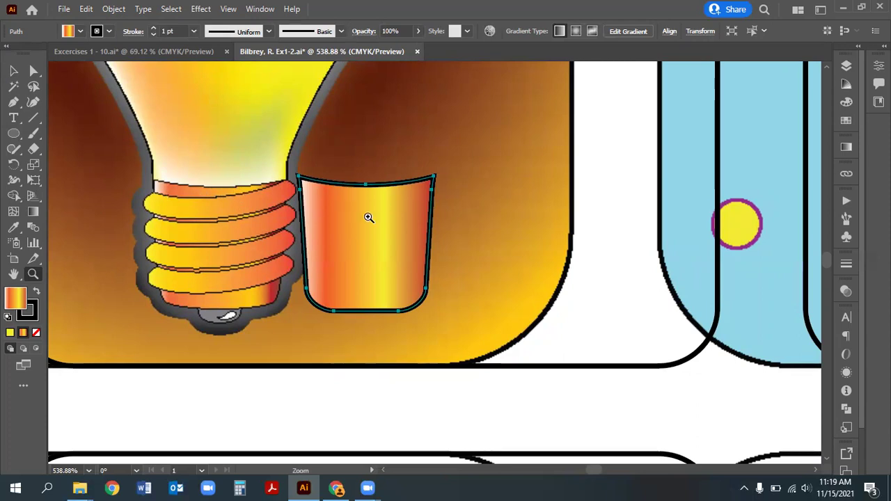
pyautogui.click(846, 66)
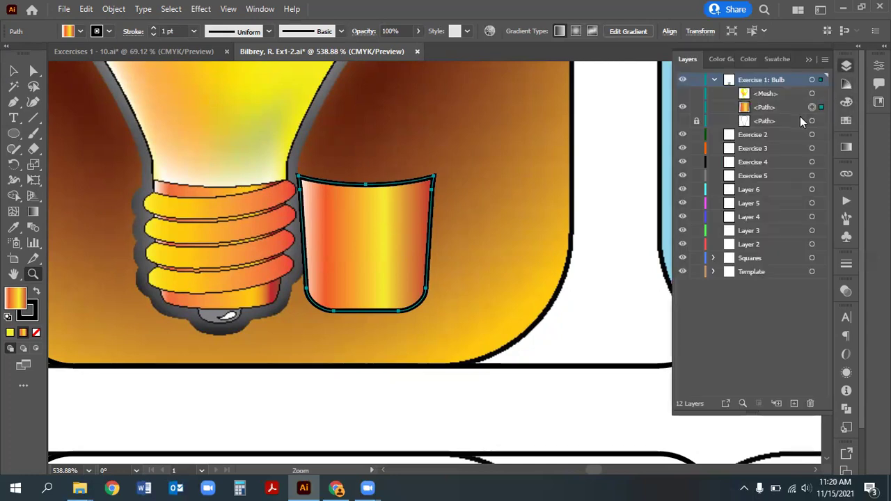
pyautogui.click(811, 272)
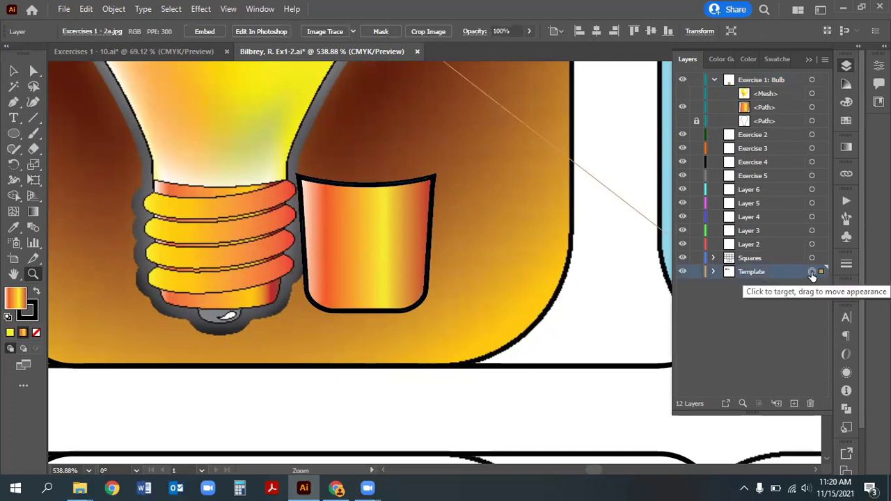
pyautogui.hotkey('shift', 'Right')
pyautogui.hotkey('shift', 'Right')
pyautogui.hotkey('shift', 'Right')
pyautogui.hotkey('shift', 'Right')
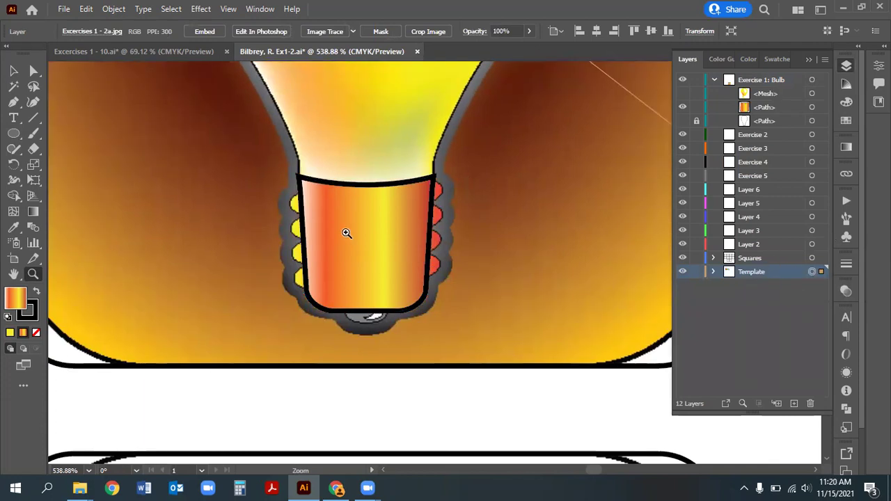
pyautogui.click(682, 108)
pyautogui.click(696, 272)
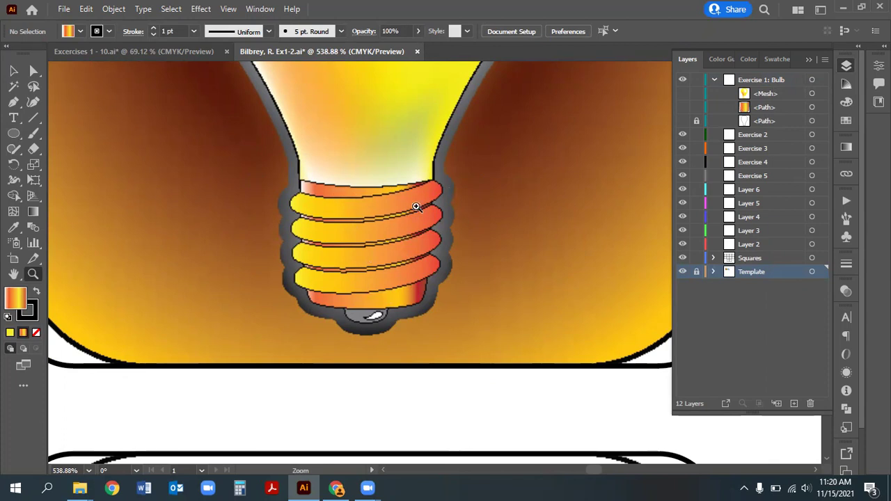
# Target the Exercise 1: Bulb layer and toggle the gradient socket shape to compare alignment.
pyautogui.click(758, 80)
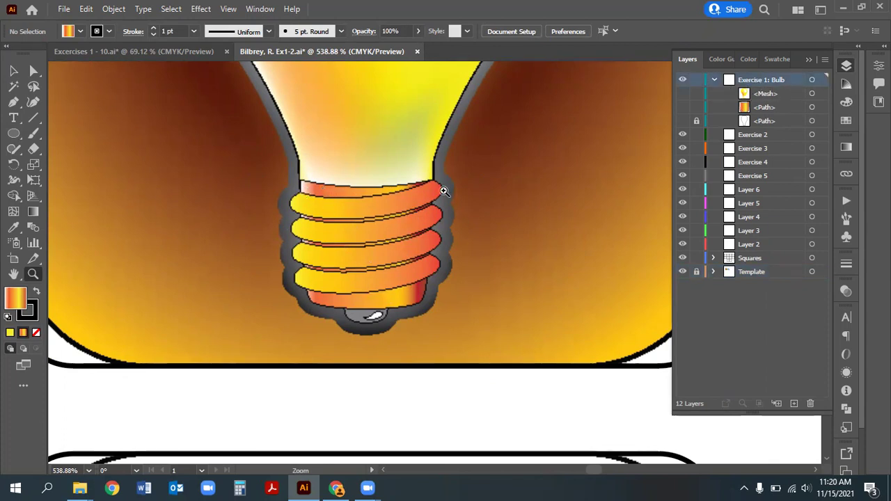
pyautogui.click(683, 108)
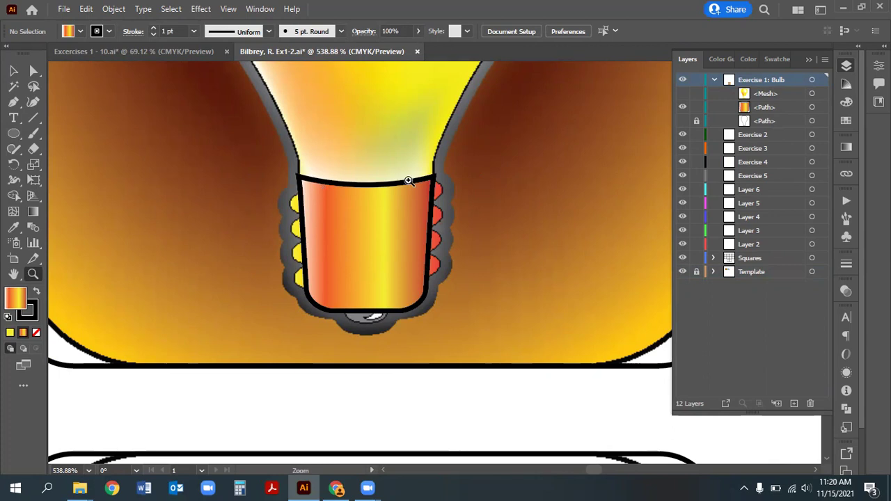
pyautogui.moveTo(443, 239); pyautogui.dragTo(517, 255)
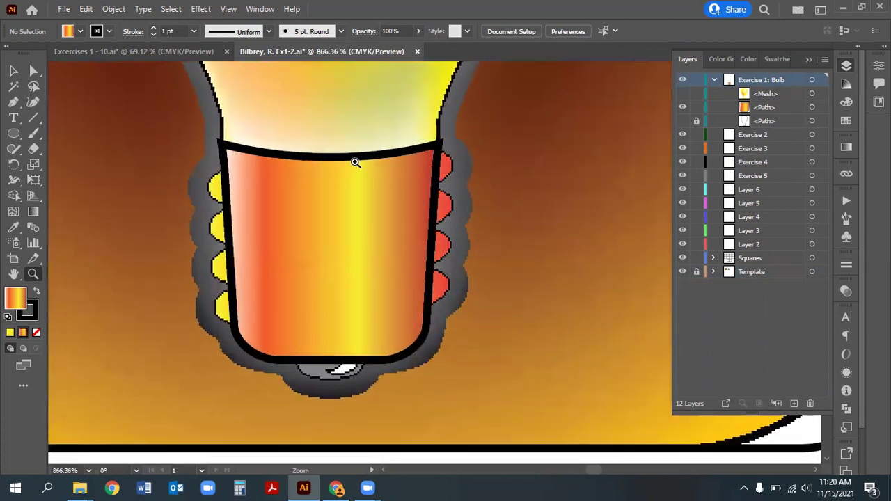
pyautogui.click(684, 108)
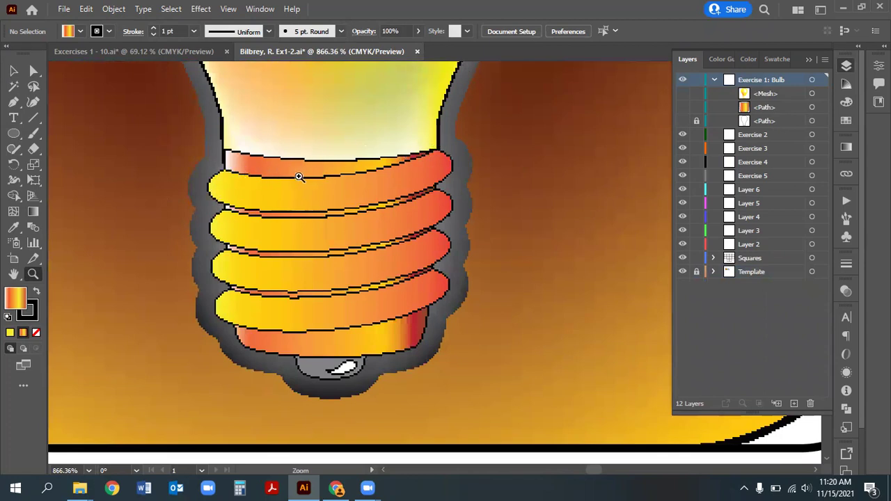
pyautogui.click(682, 108)
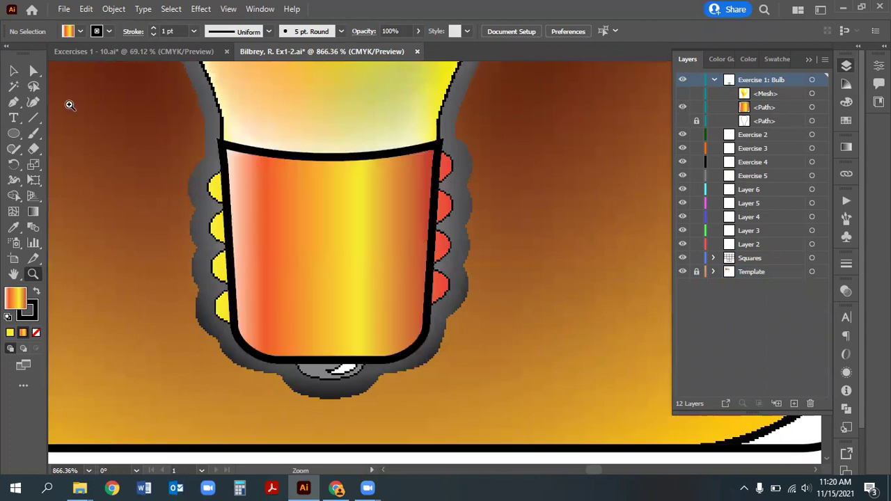
pyautogui.click(9, 136)
pyautogui.moveTo(10, 136); pyautogui.dragTo(84, 163)
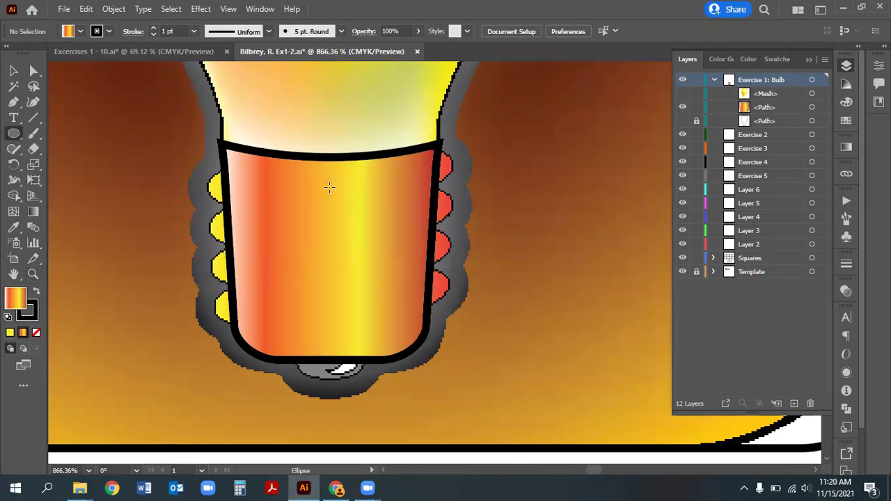
# Draw an ellipse across the top of the threaded base, hide the cup shape, and adjust the ellipse.
pyautogui.moveTo(330, 188); pyautogui.dragTo(450, 150)
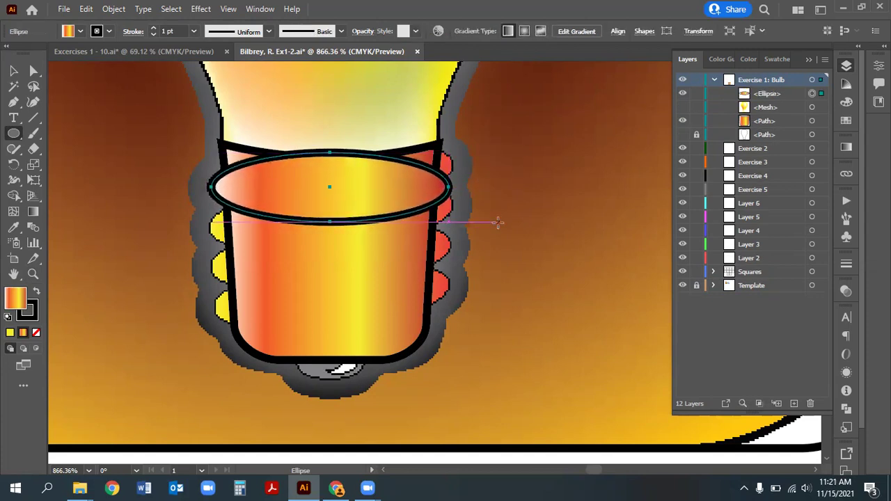
pyautogui.click(682, 121)
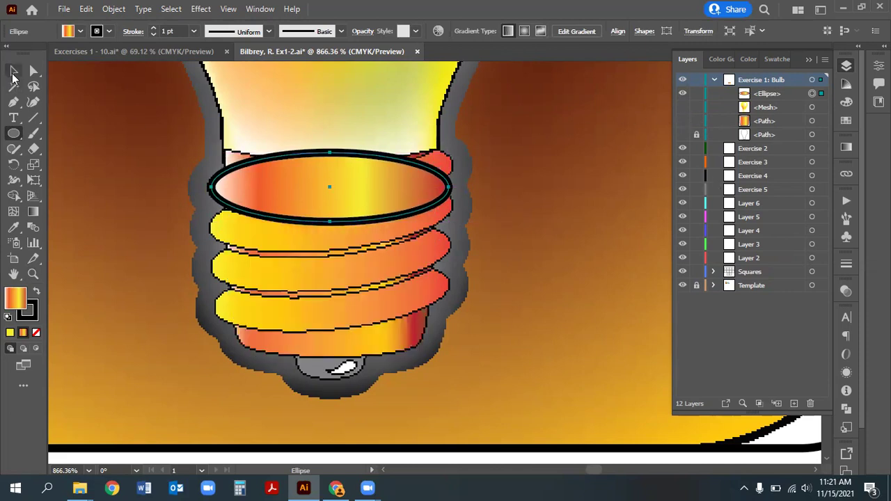
pyautogui.click(13, 73)
pyautogui.hotkey('ctrl', 'z')
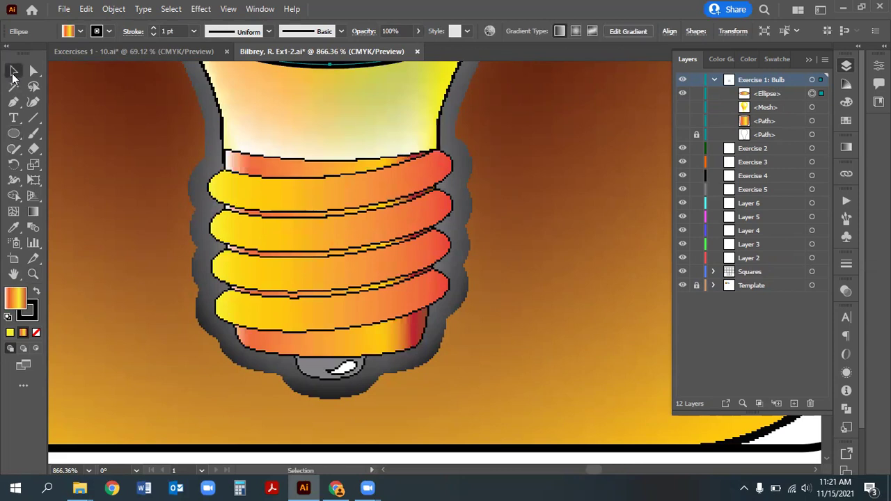
pyautogui.scroll(-1, 397, 213)
pyautogui.scroll(2, 398, 219)
pyautogui.hotkey('ctrl', 'shift', 'z')
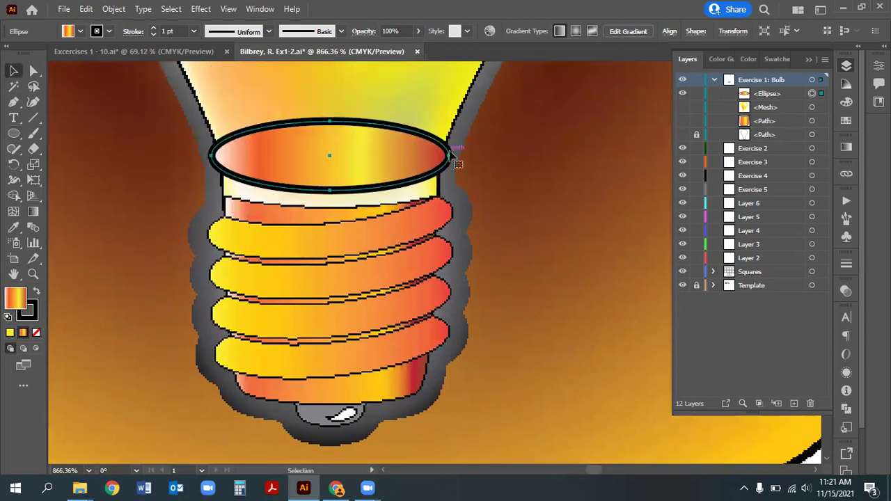
pyautogui.click(846, 264)
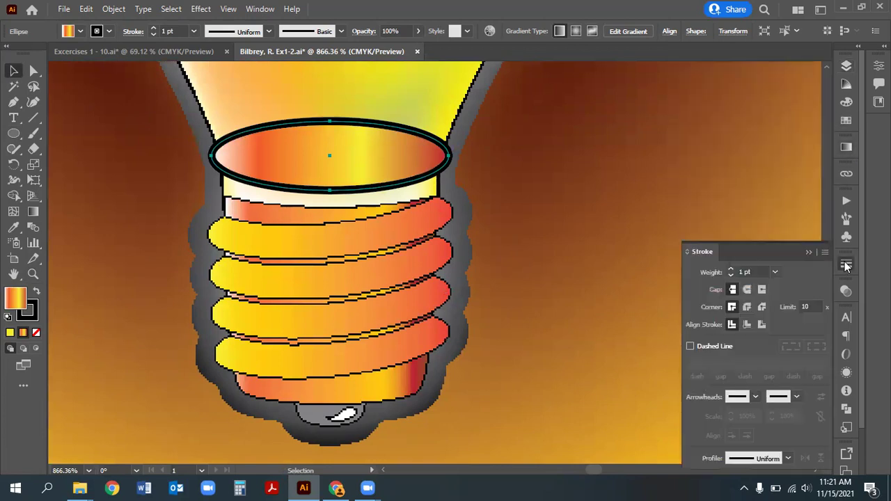
# Set the ellipse's stroke weight to 0.25 pt and nudge it onto the threads.
pyautogui.click(773, 272)
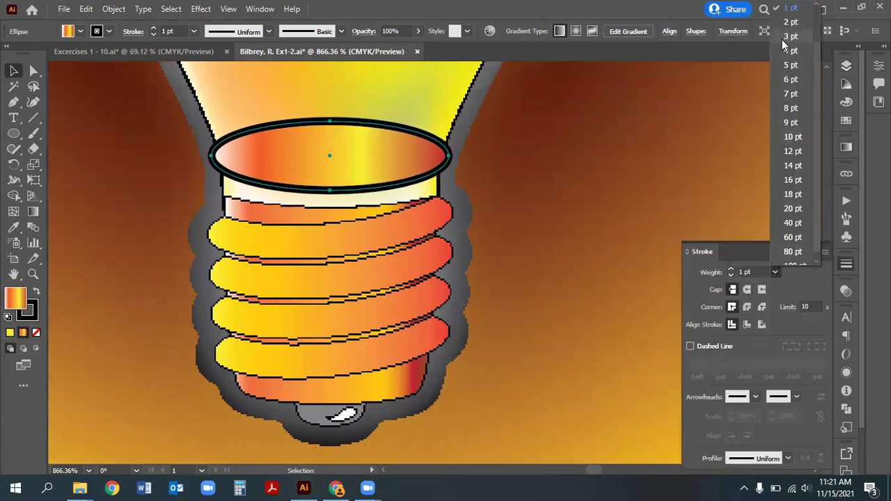
pyautogui.scroll(3, 816, 62)
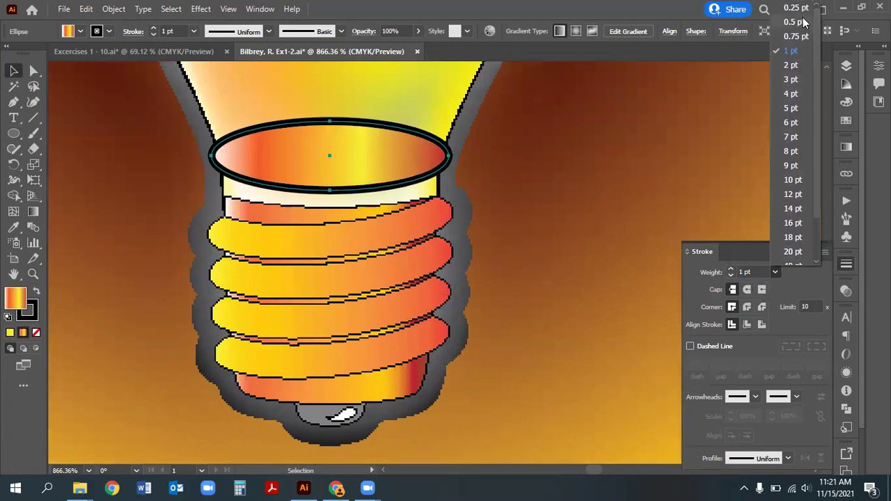
pyautogui.click(801, 23)
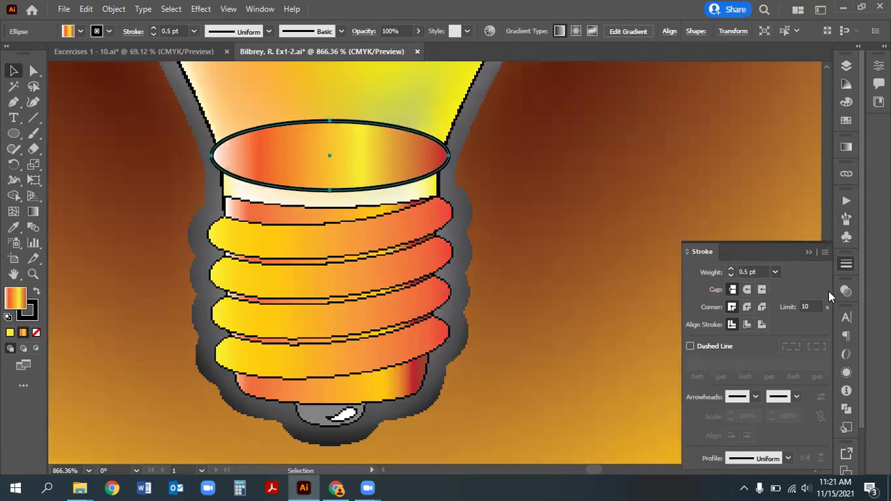
pyautogui.click(776, 272)
pyautogui.scroll(2, 815, 48)
pyautogui.click(792, 11)
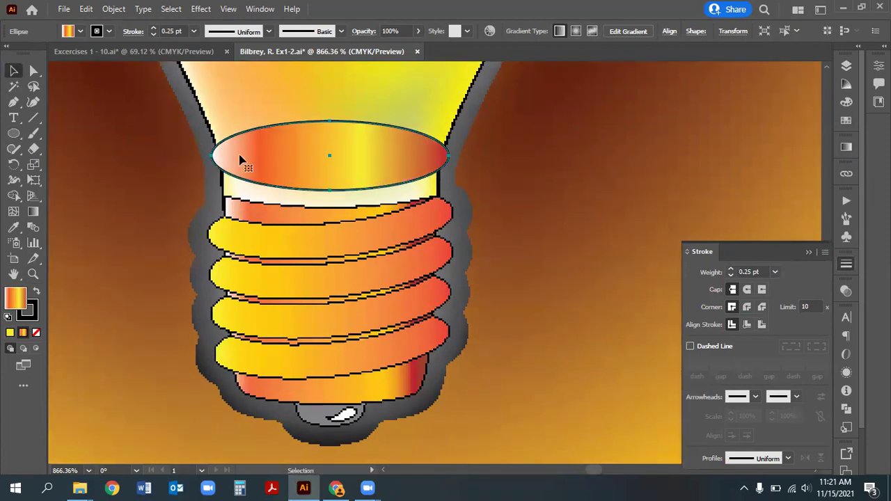
pyautogui.hotkey('shift', 'Down')
pyautogui.press('Up')
pyautogui.press('Up')
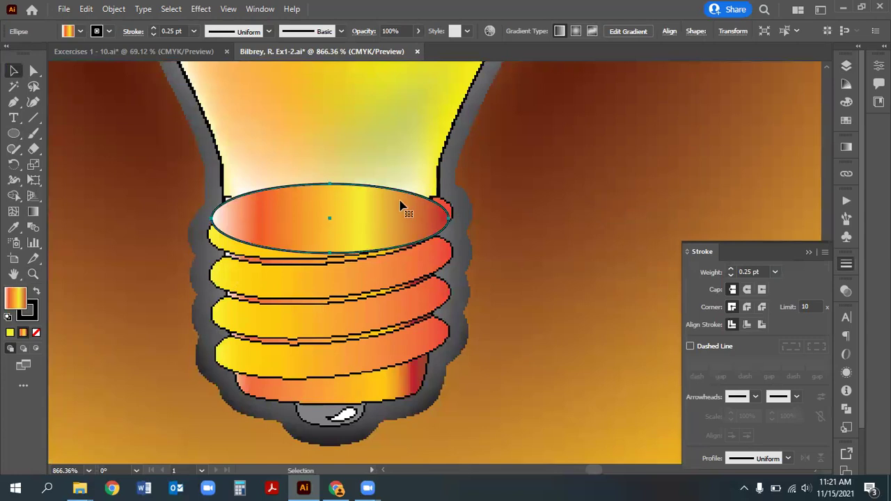
# Enable Snap to Grid and widen and heighten the ellipse with Free Transform.
pyautogui.click(228, 9)
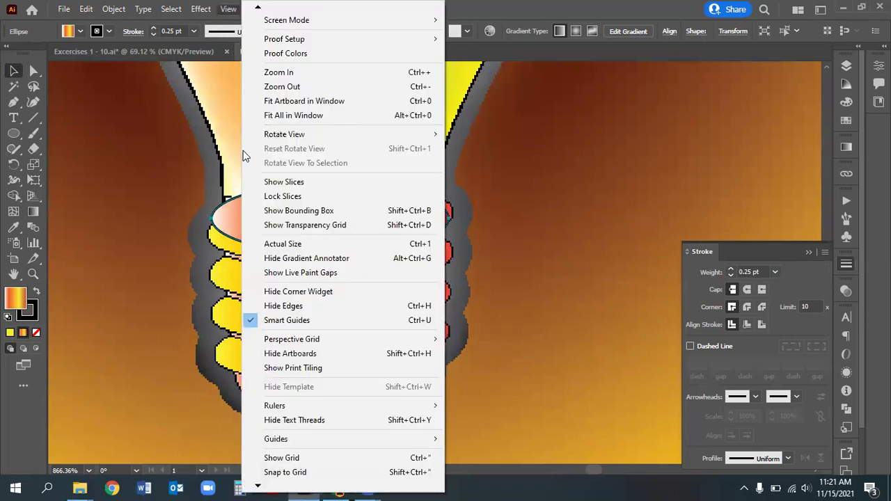
pyautogui.click(300, 474)
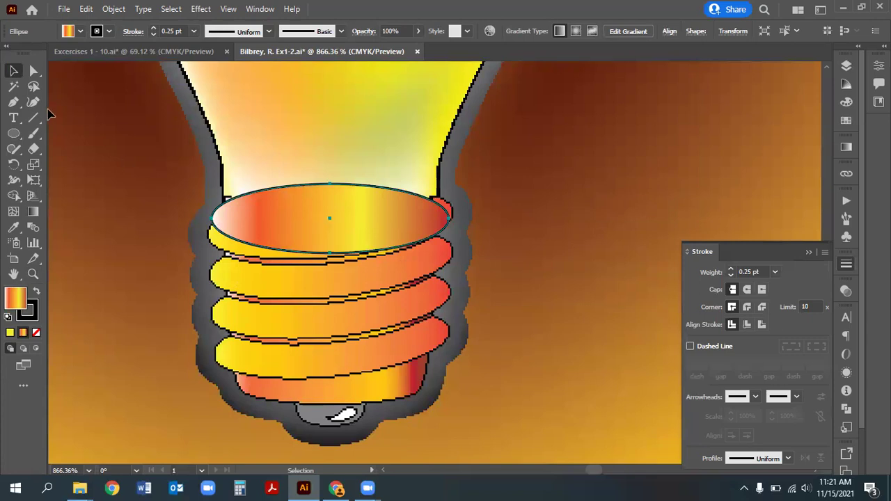
pyautogui.click(32, 181)
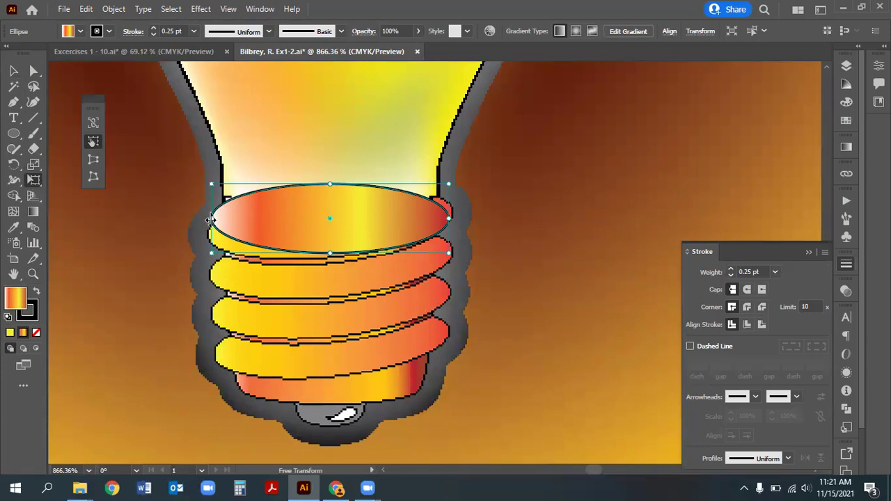
pyautogui.moveTo(210, 220)
pyautogui.mouseDown()
pyautogui.moveTo(198, 221)
pyautogui.moveTo(206, 220)
pyautogui.mouseUp()
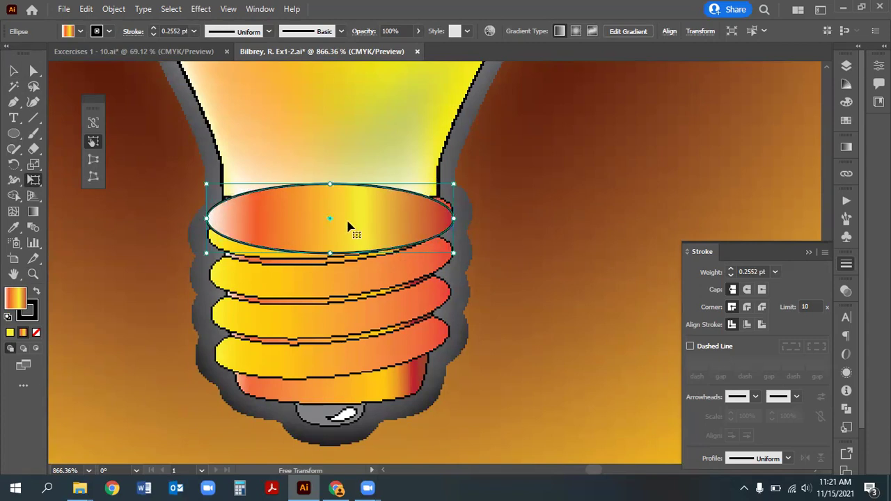
pyautogui.moveTo(330, 184); pyautogui.dragTo(329, 178)
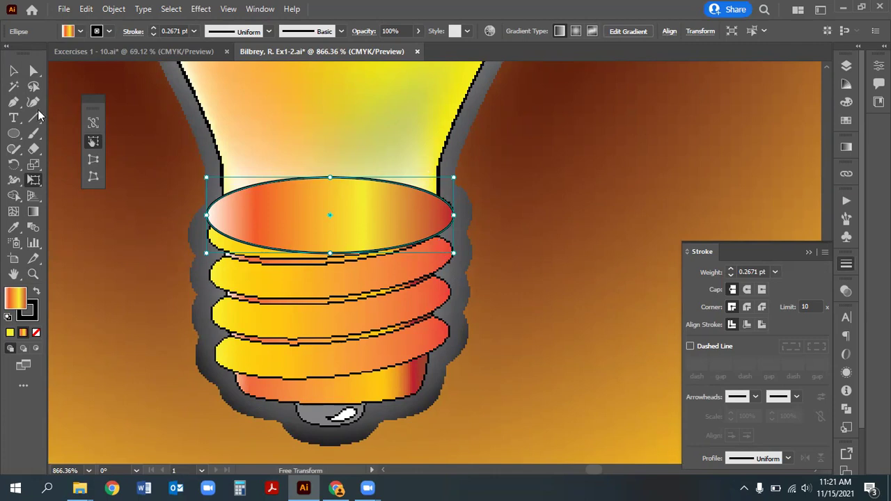
pyautogui.click(14, 71)
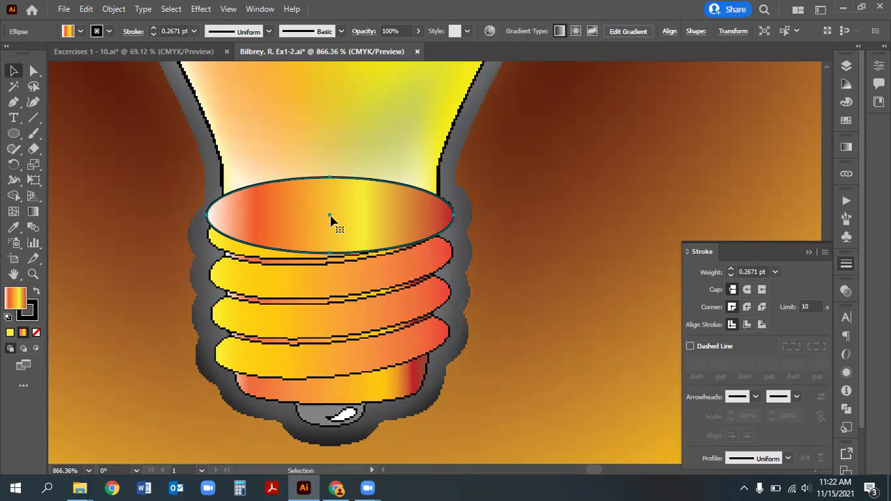
# Copy the ellipse just above itself and delete the top crescent and overlap with Shape Builder.
pyautogui.moveTo(331, 220); pyautogui.dragTo(333, 189)
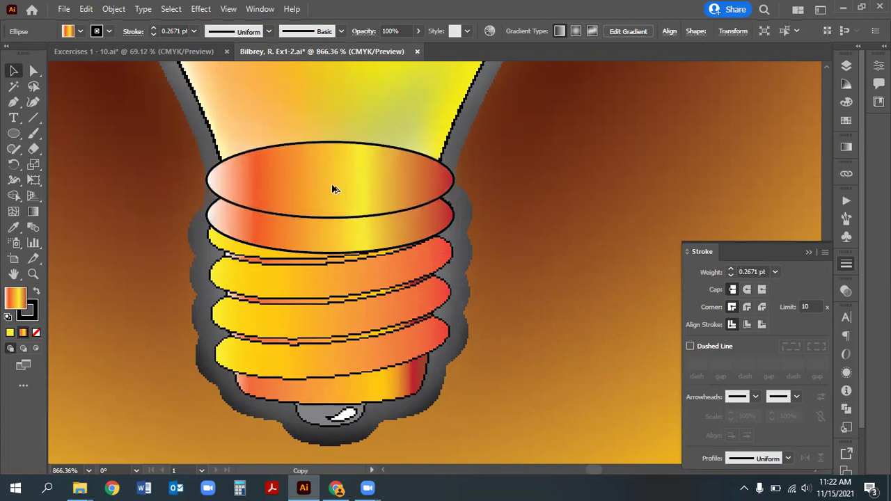
pyautogui.moveTo(334, 189); pyautogui.dragTo(332, 185)
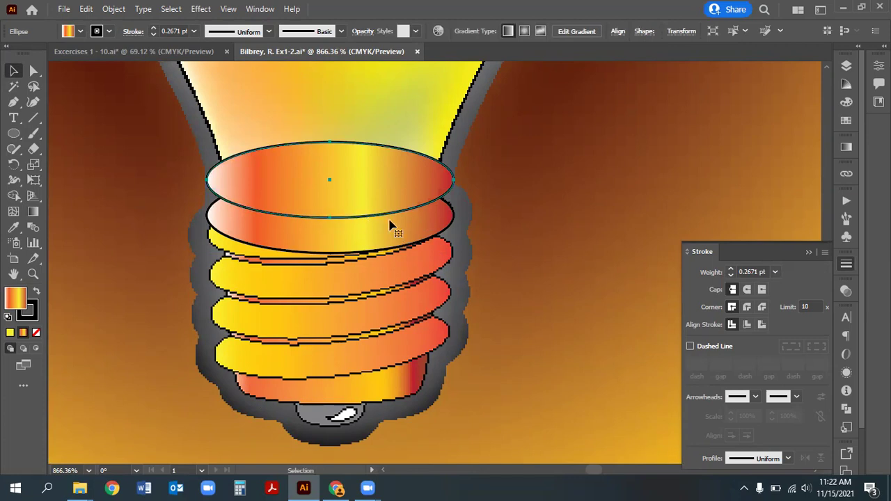
pyautogui.keyDown('shift'); pyautogui.click(332, 233); pyautogui.keyUp('shift')
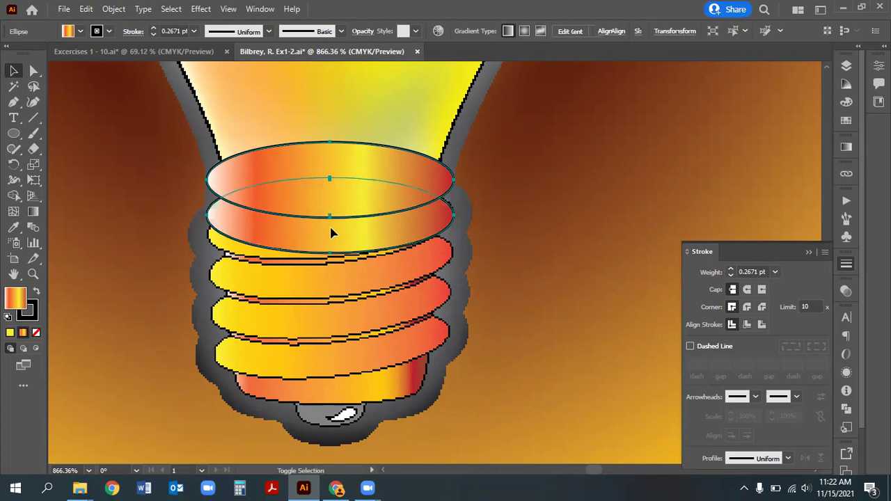
pyautogui.click(13, 198)
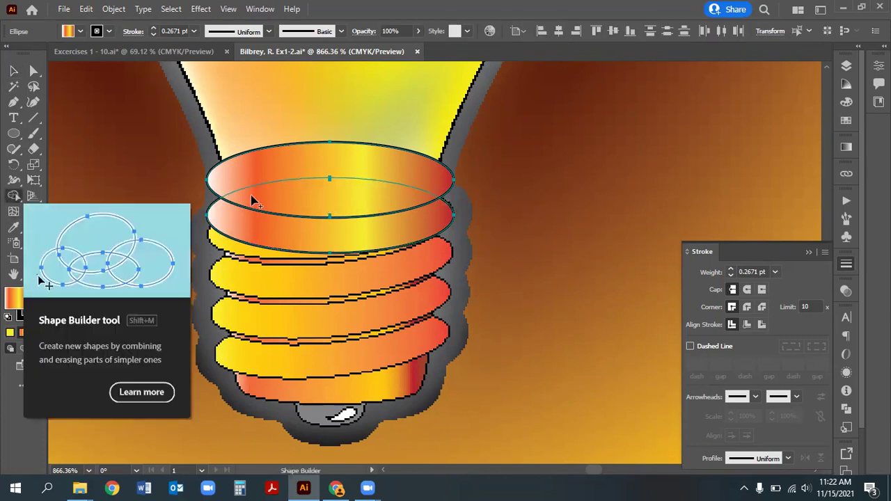
pyautogui.moveTo(327, 175); pyautogui.dragTo(330, 215)
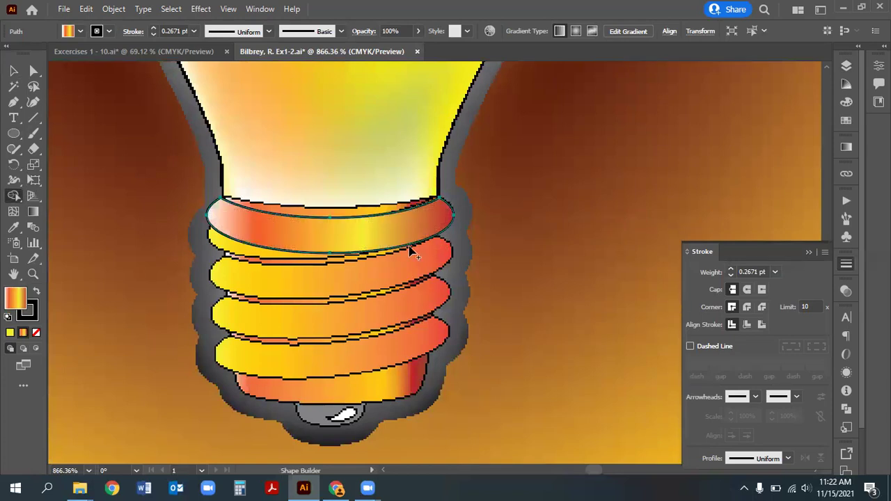
# Remove the orange and white stops and move the yellow stop to about 4.7%.
pyautogui.click(851, 146)
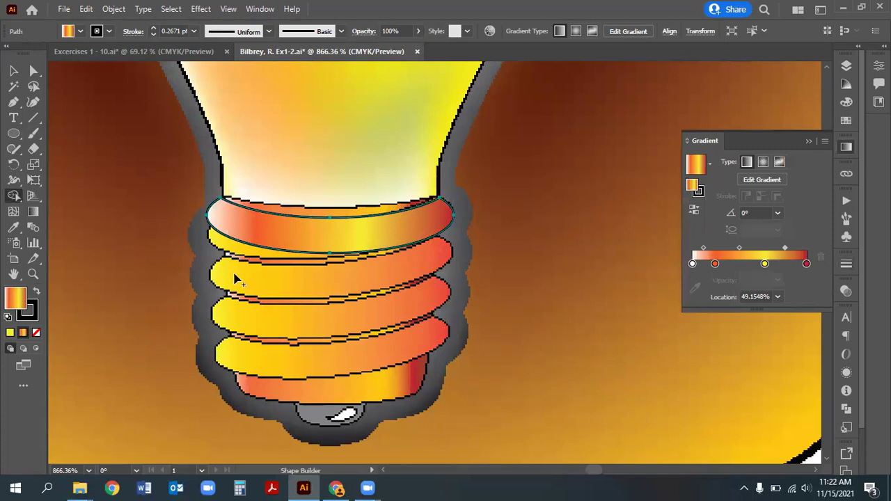
pyautogui.moveTo(715, 264); pyautogui.dragTo(712, 302)
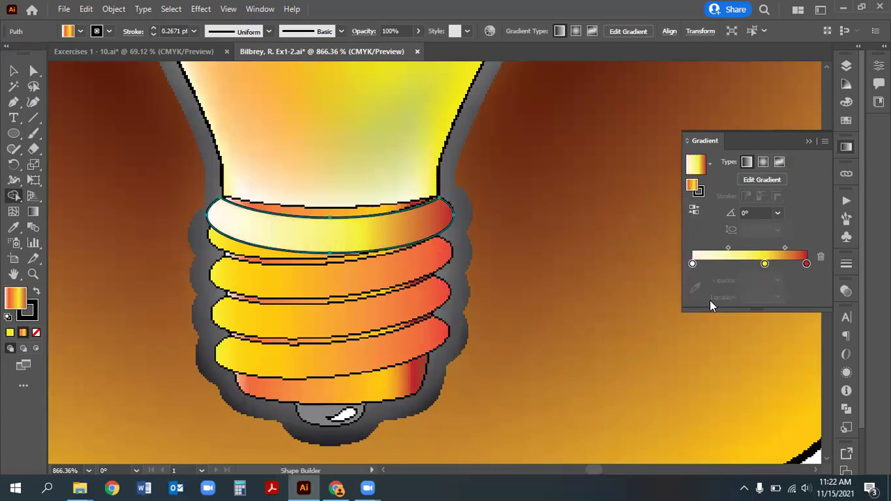
pyautogui.moveTo(691, 263); pyautogui.dragTo(726, 289)
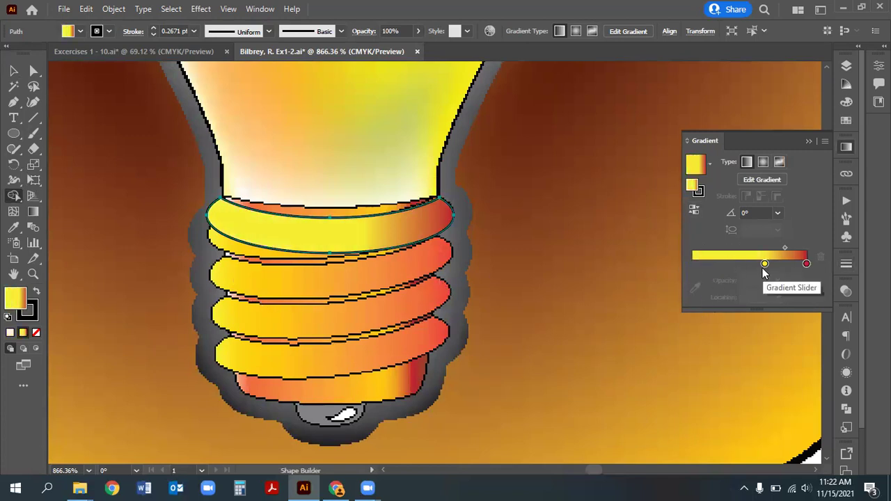
pyautogui.moveTo(763, 264); pyautogui.dragTo(700, 264)
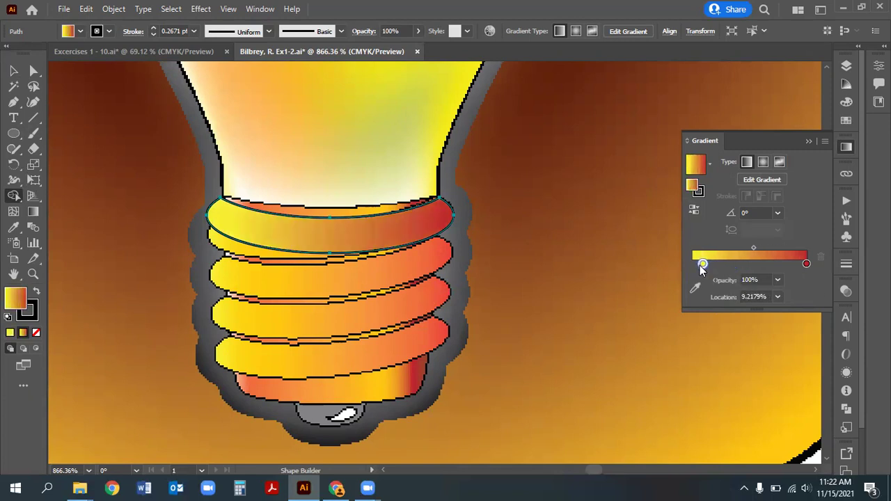
pyautogui.moveTo(703, 264); pyautogui.dragTo(698, 264)
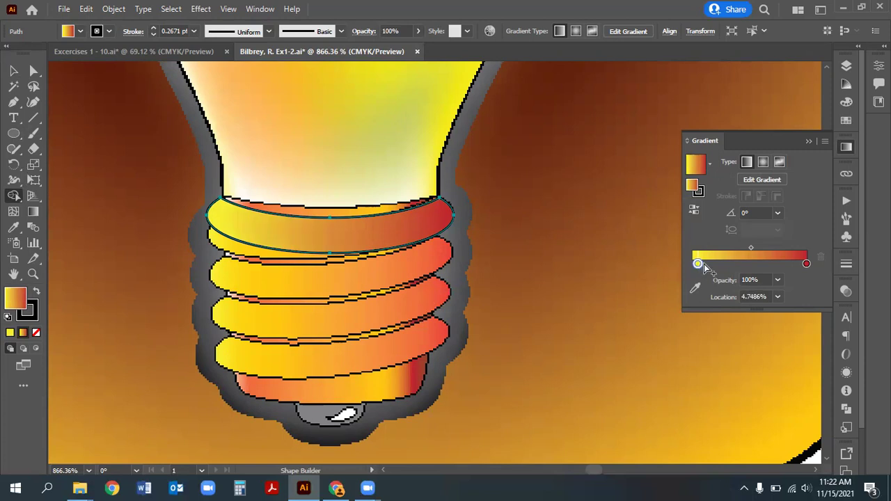
pyautogui.click(14, 71)
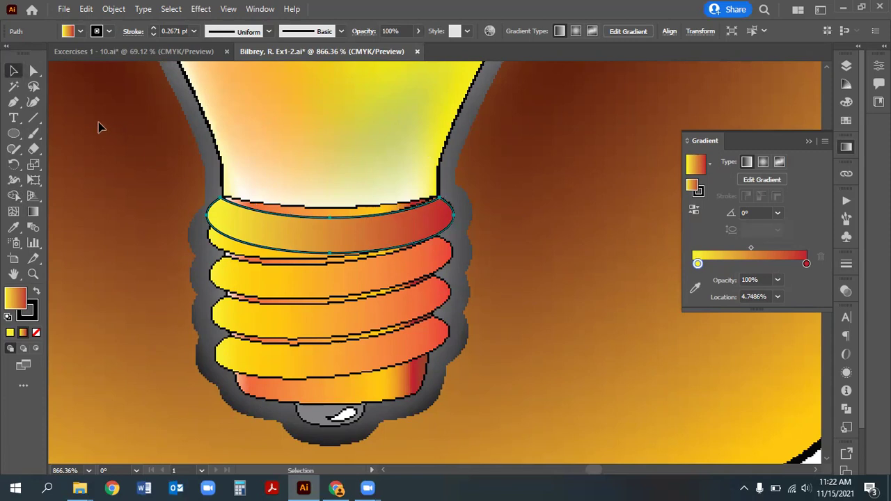
# Rotate the top band 5° and nudge it slightly down.
pyautogui.doubleClick(14, 164)
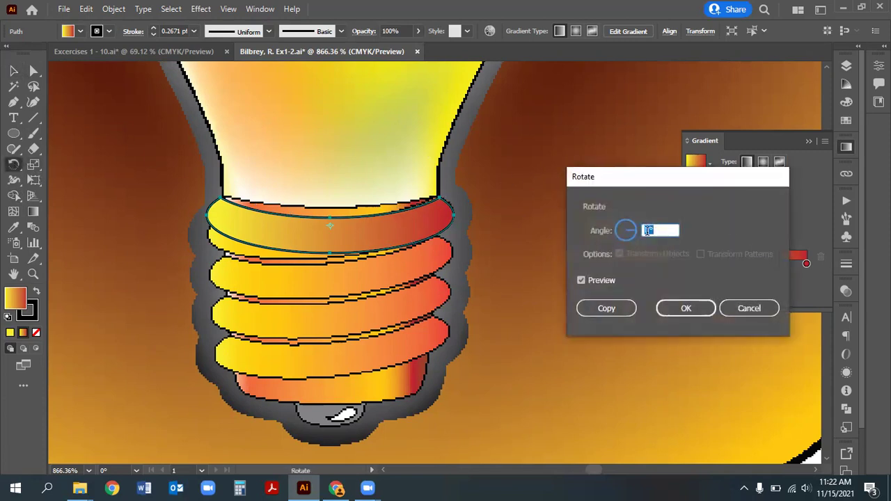
pyautogui.write('3')
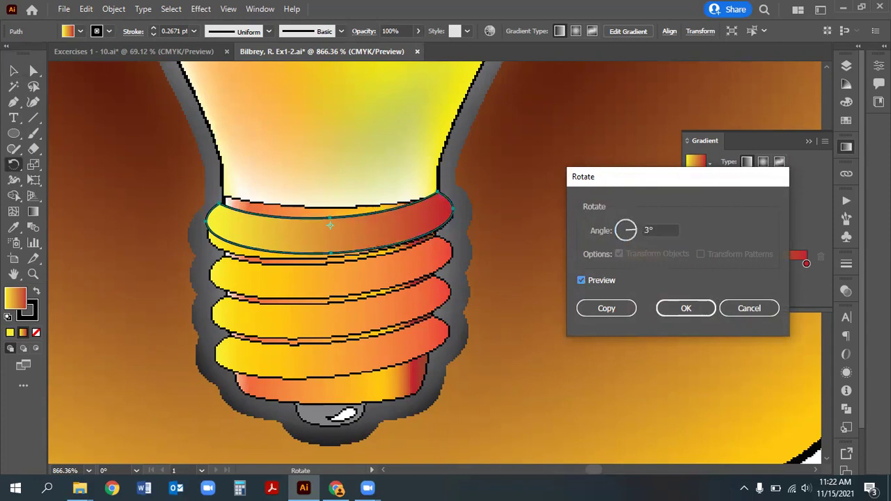
pyautogui.click(654, 230)
pyautogui.write('5')
pyautogui.press('Tab')
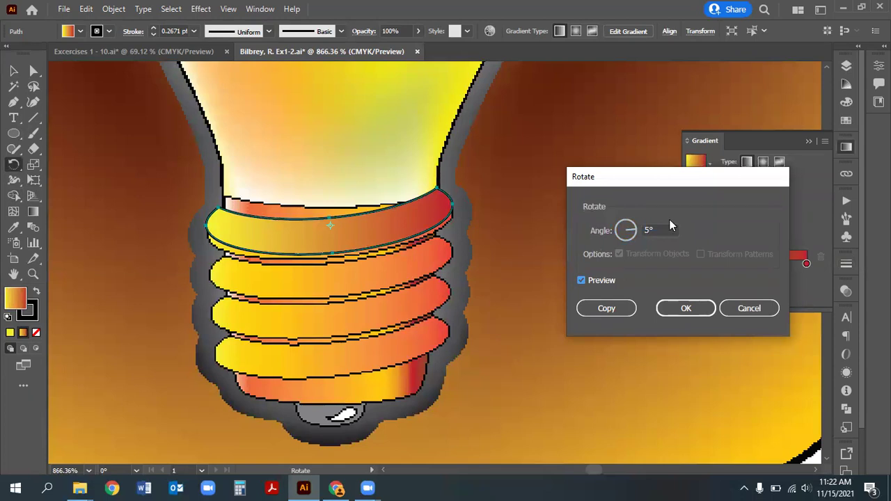
pyautogui.click(686, 310)
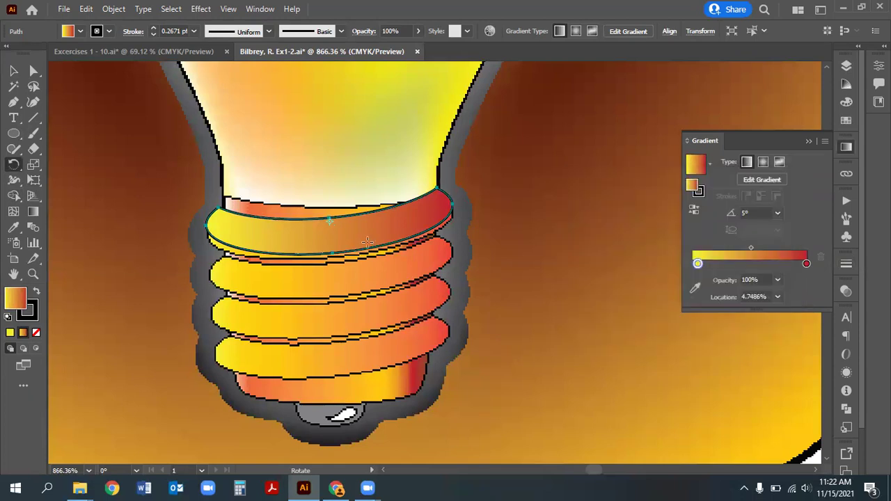
pyautogui.press('Down')
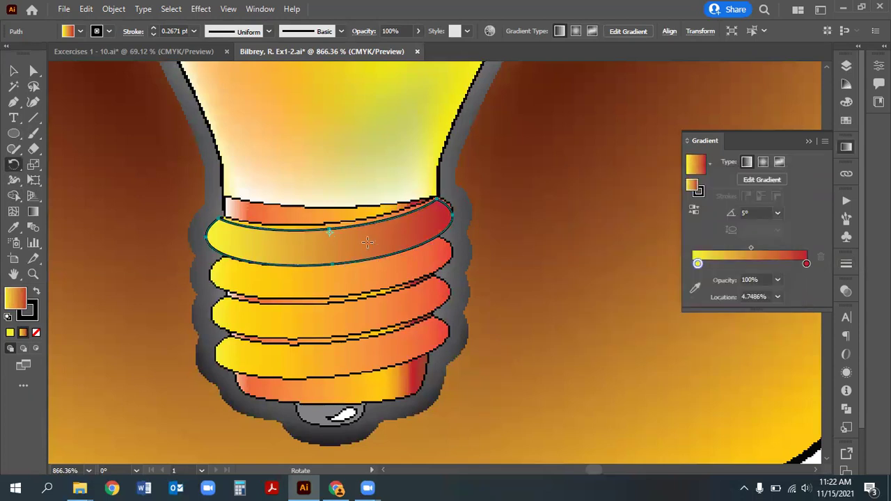
# Make the hidden gradient cup path visible in Layers and select it.
pyautogui.click(842, 73)
pyautogui.click(683, 121)
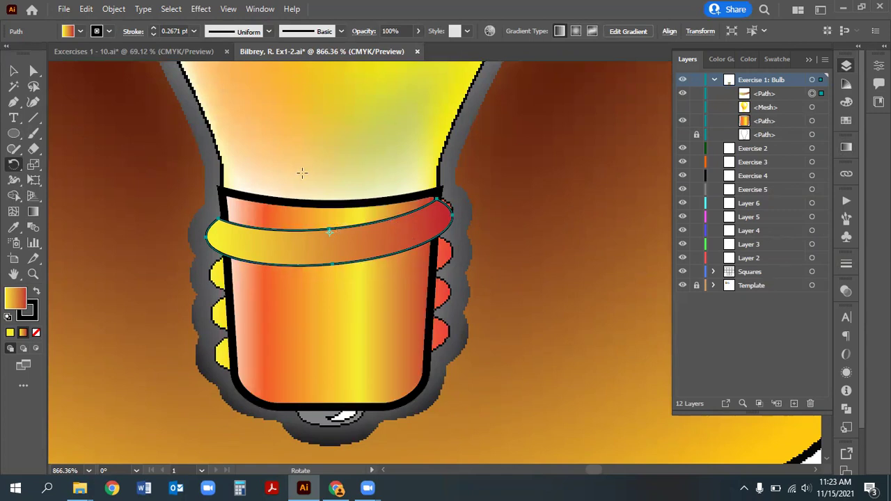
pyautogui.click(13, 71)
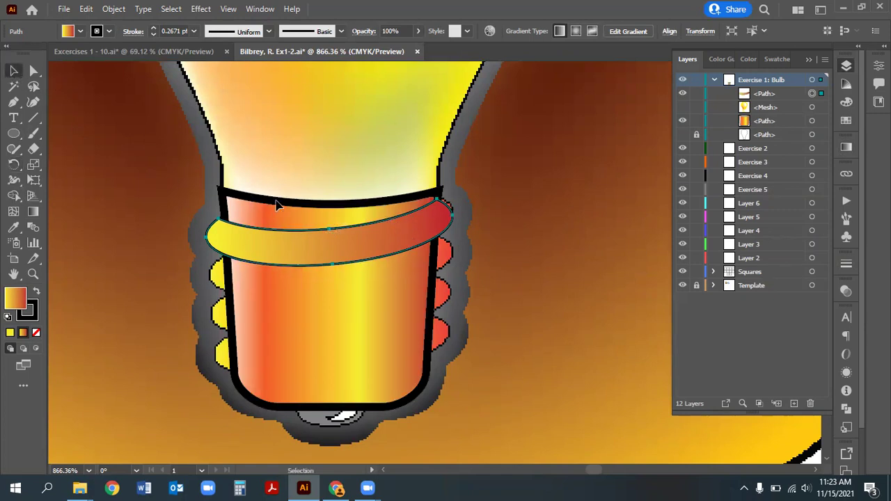
pyautogui.click(683, 122)
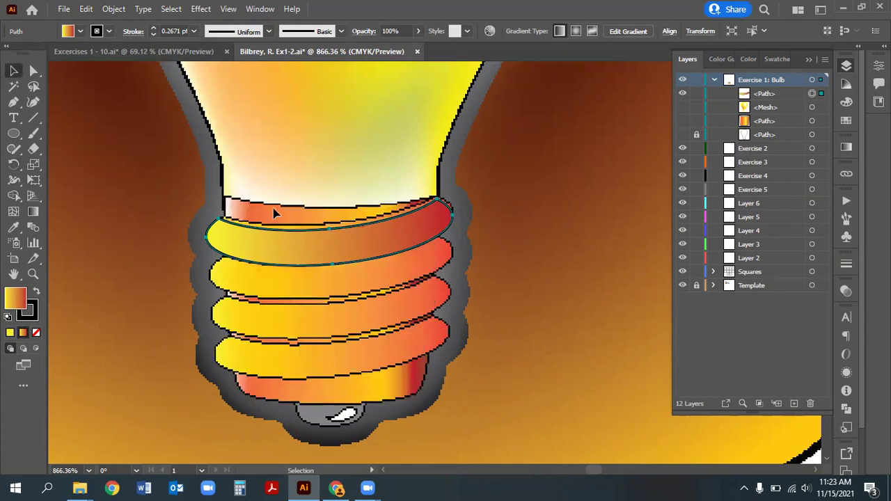
pyautogui.click(683, 121)
pyautogui.click(811, 121)
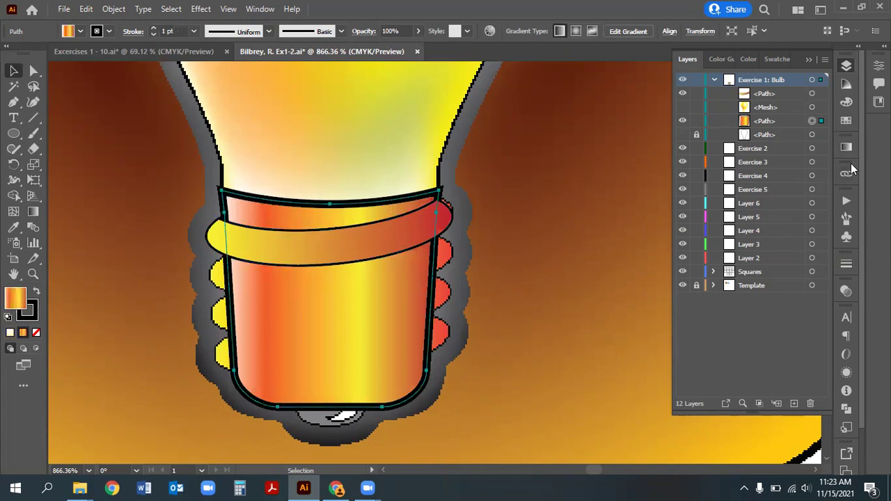
pyautogui.click(845, 263)
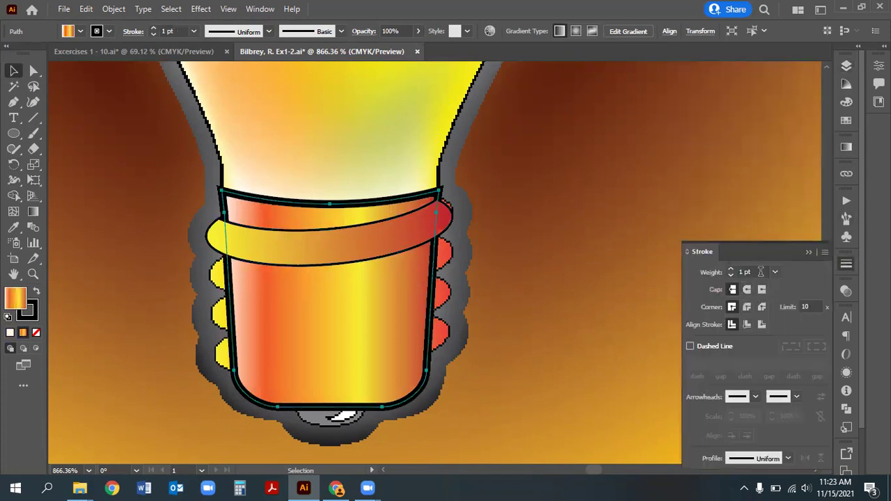
# Set the cup's stroke weight to 0.25 pt.
pyautogui.click(774, 272)
pyautogui.scroll(3, 808, 73)
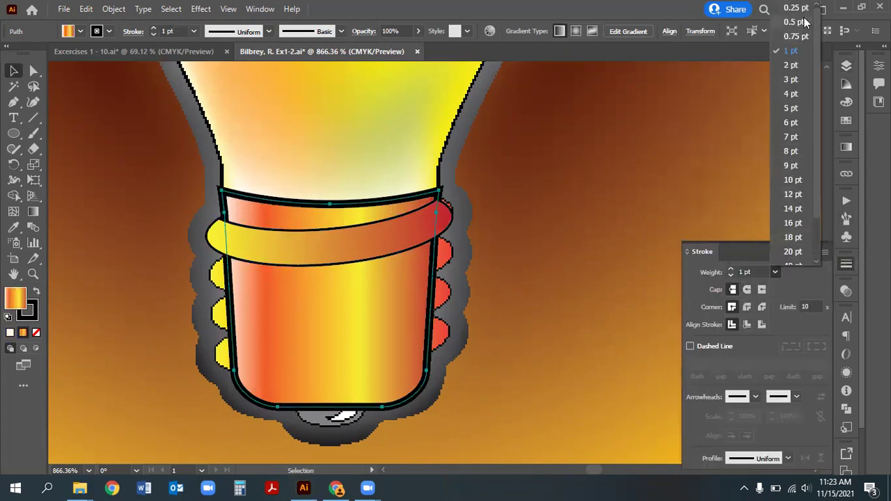
pyautogui.click(799, 14)
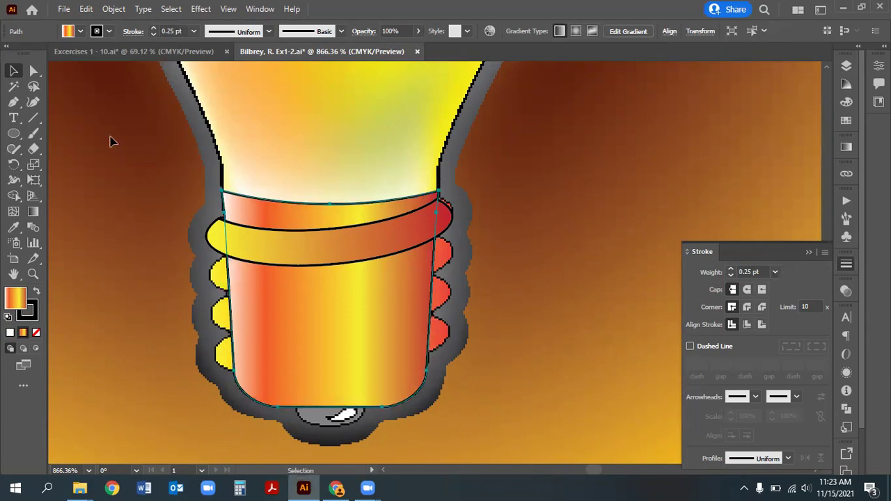
# Zoom in on the yellow top band, select it and nudge it slightly right.
pyautogui.click(33, 274)
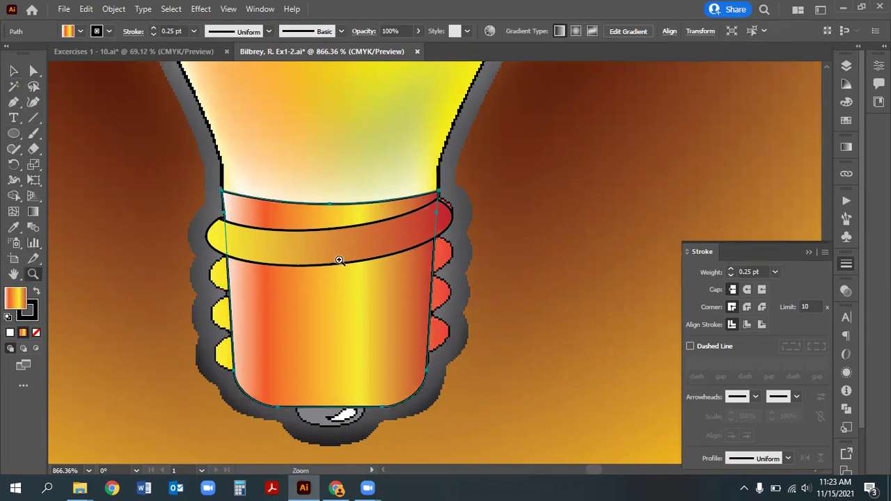
pyautogui.click(407, 272)
pyautogui.moveTo(406, 272); pyautogui.dragTo(422, 261)
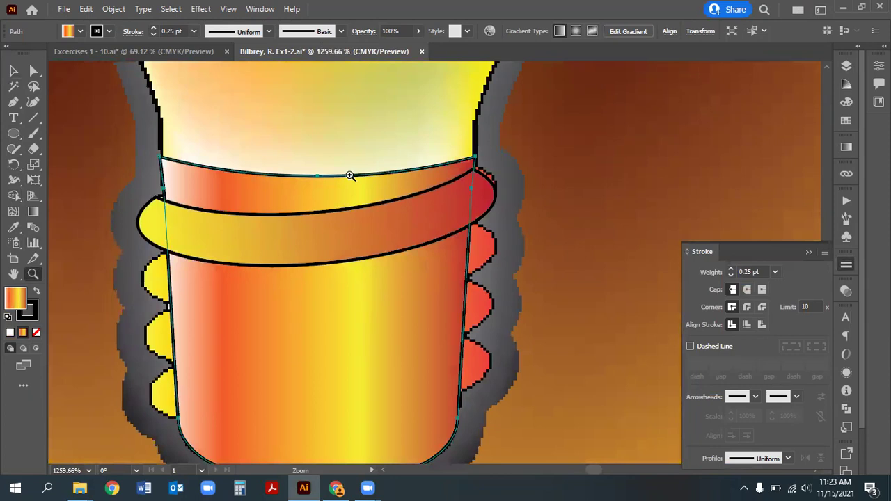
pyautogui.click(228, 9)
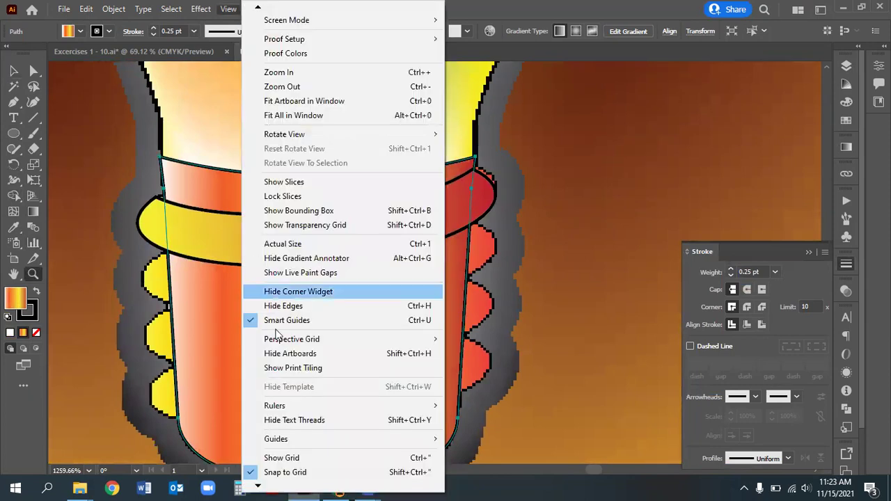
pyautogui.click(294, 470)
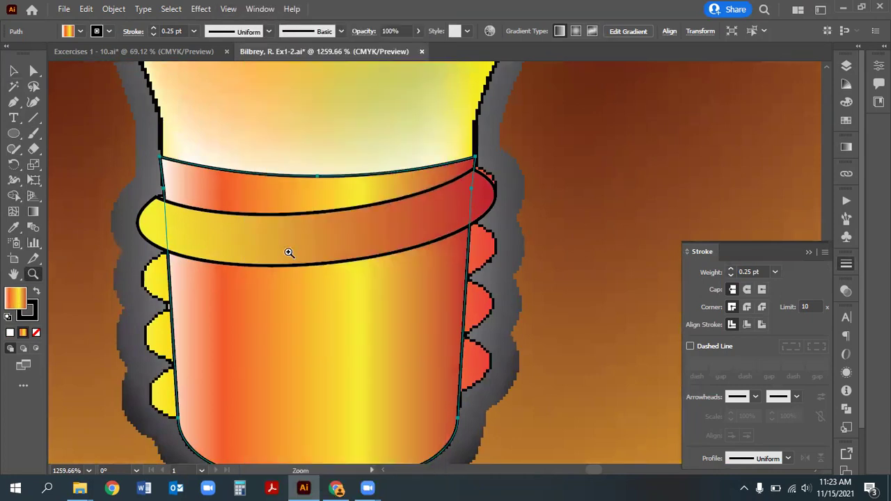
pyautogui.moveTo(338, 266); pyautogui.dragTo(386, 275)
pyautogui.click(14, 70)
pyautogui.click(332, 248)
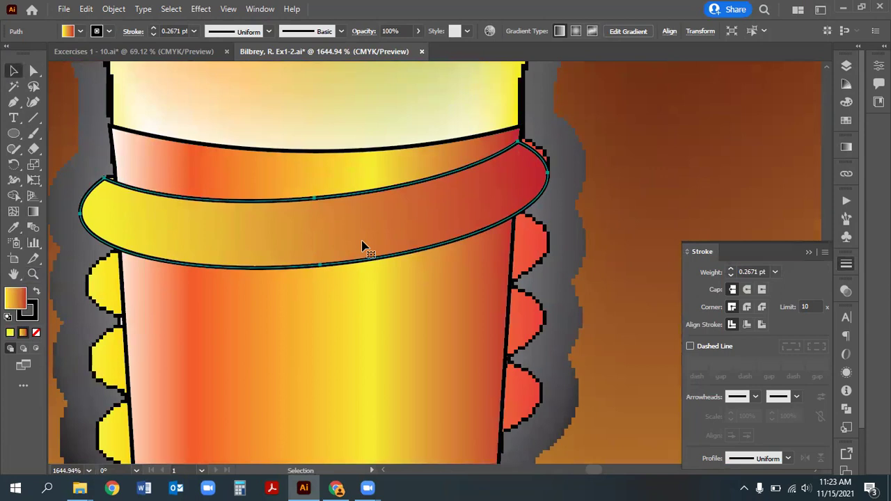
pyautogui.press('Right')
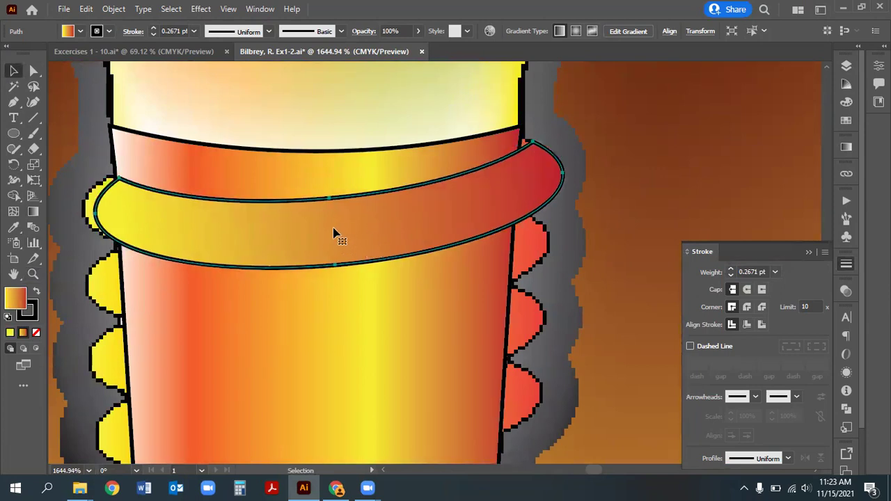
# Shift the band slightly left and zoom in on its ends to check alignment.
pyautogui.moveTo(348, 232); pyautogui.dragTo(341, 230)
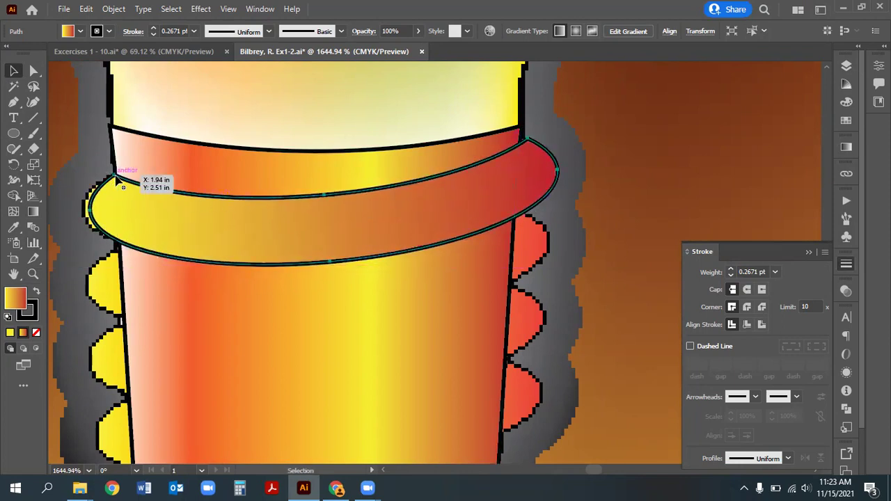
pyautogui.keyDown('shift'); pyautogui.click(115, 176); pyautogui.keyUp('shift')
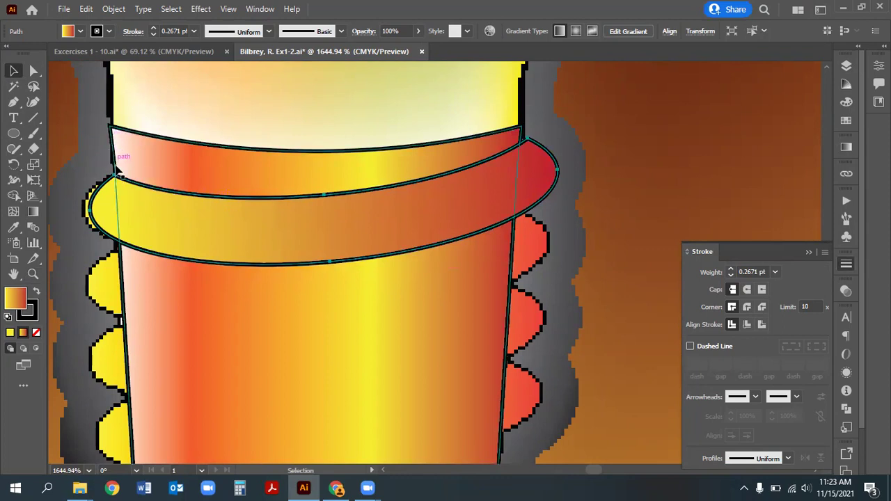
pyautogui.keyDown('shift'); pyautogui.click(111, 174); pyautogui.keyUp('shift')
pyautogui.click(33, 274)
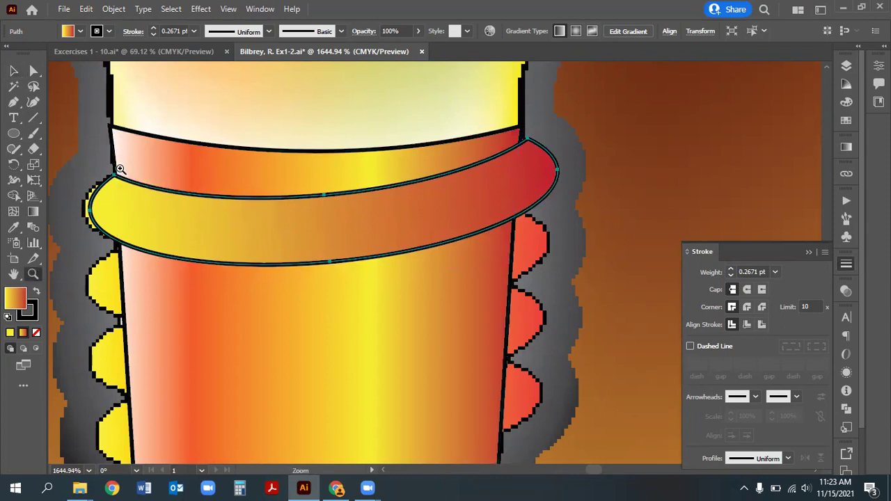
pyautogui.moveTo(114, 174); pyautogui.dragTo(298, 243)
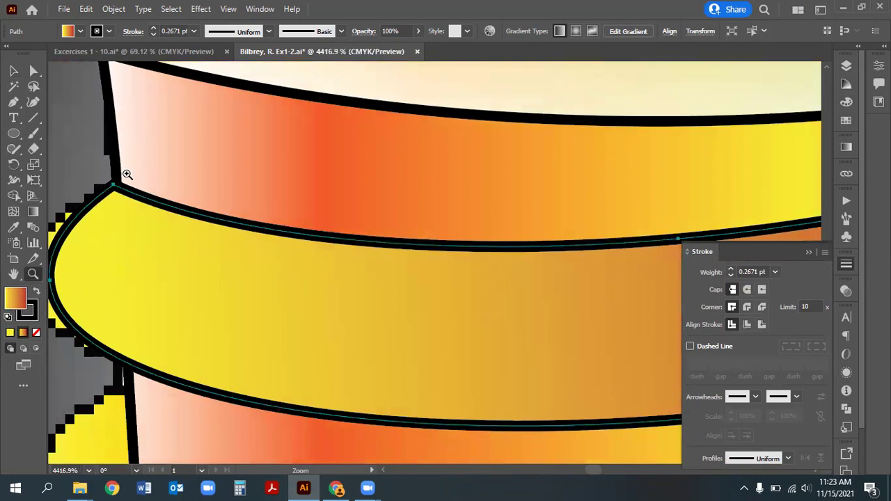
pyautogui.keyDown('ctrl'); pyautogui.keyDown('shift'); pyautogui.click(230, 192); pyautogui.keyUp('shift'); pyautogui.keyUp('ctrl')
pyautogui.keyDown('alt'); pyautogui.click(230, 193); pyautogui.keyUp('alt')
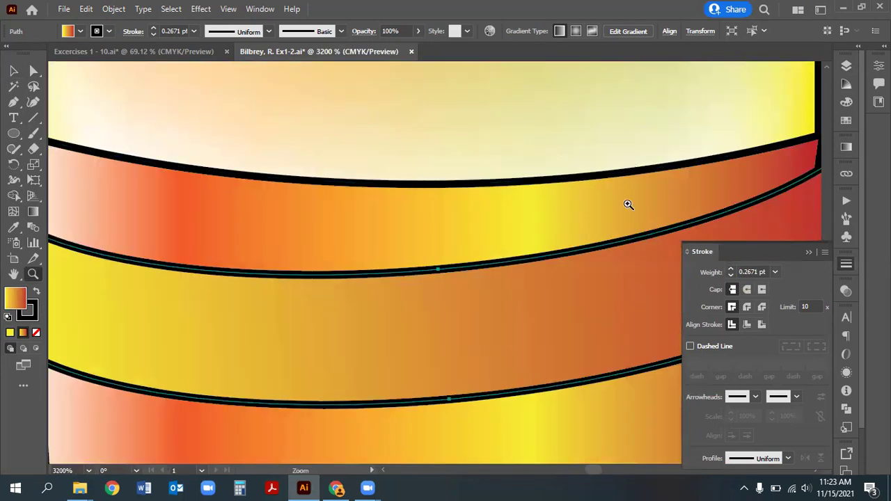
pyautogui.moveTo(549, 218); pyautogui.dragTo(364, 205)
pyautogui.press('v')
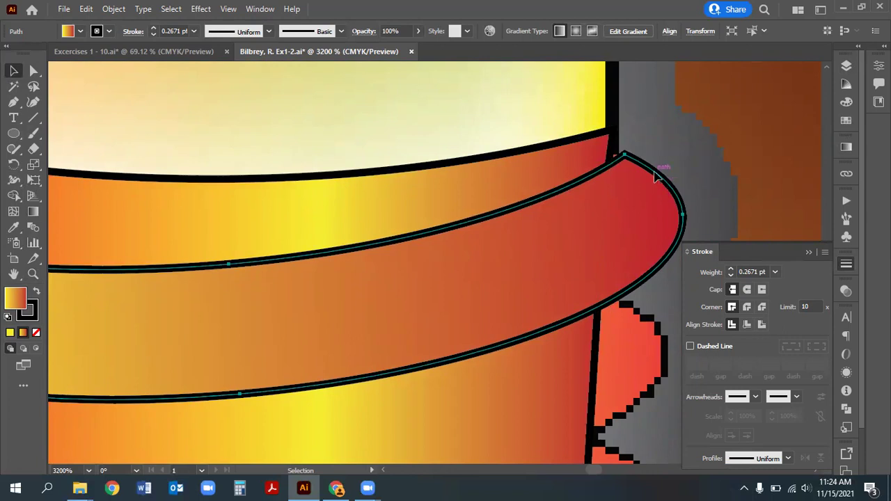
# With Free Transform, rotate the band slightly and narrow it from its right end.
pyautogui.click(34, 179)
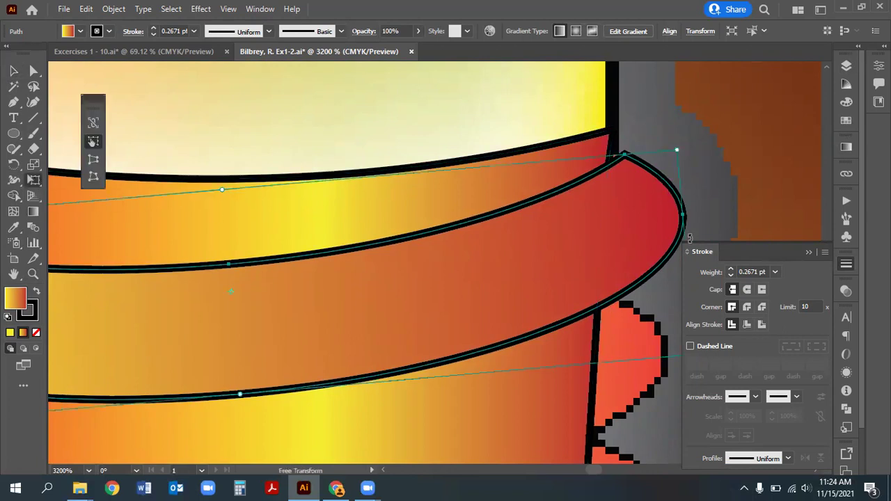
pyautogui.moveTo(682, 212); pyautogui.dragTo(656, 223)
pyautogui.scroll(-3, 769, 186)
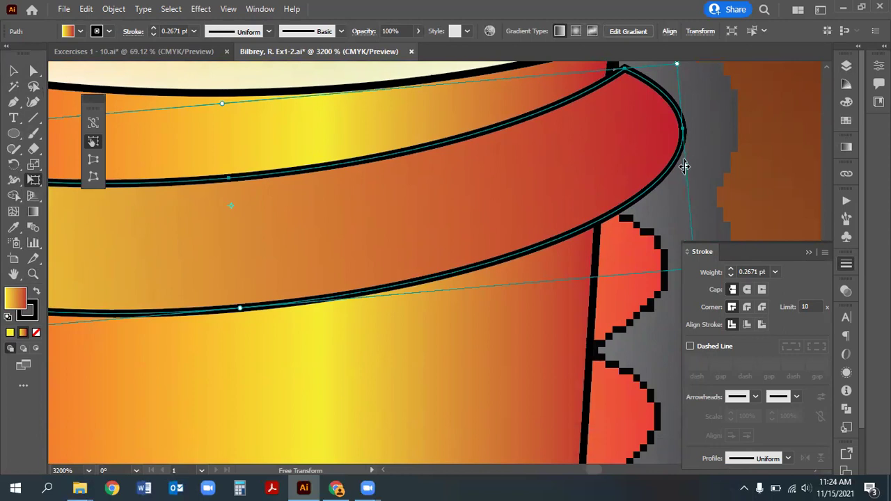
pyautogui.moveTo(686, 167); pyautogui.dragTo(670, 167)
pyautogui.scroll(4, 569, 108)
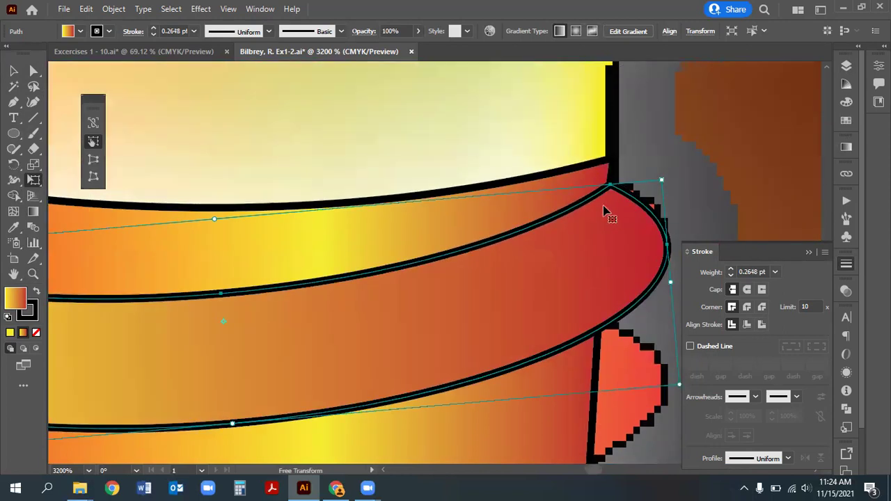
pyautogui.click(846, 65)
# Hide the Template layer and pull in the band's left side with Free Transform.
pyautogui.click(682, 285)
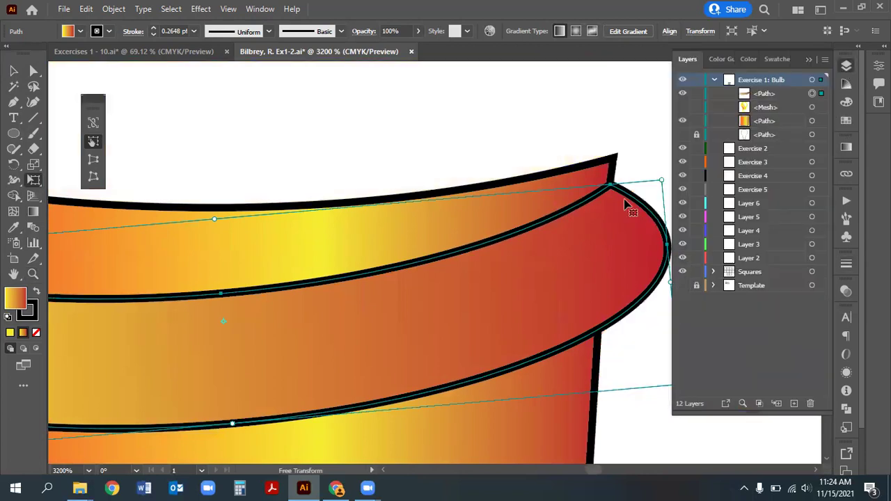
pyautogui.press('v')
pyautogui.hotkey('ctrl', 'shift', 'a')
pyautogui.moveTo(284, 398); pyautogui.dragTo(665, 347)
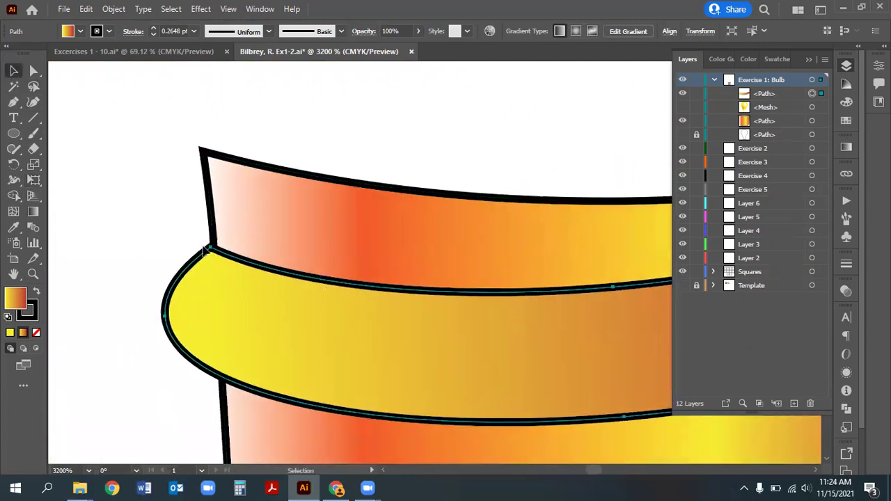
pyautogui.click(34, 179)
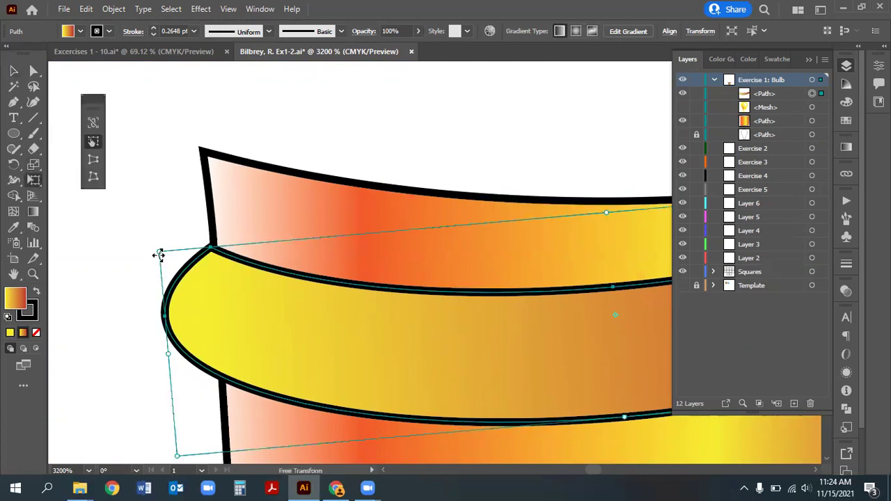
pyautogui.moveTo(169, 350); pyautogui.dragTo(170, 348)
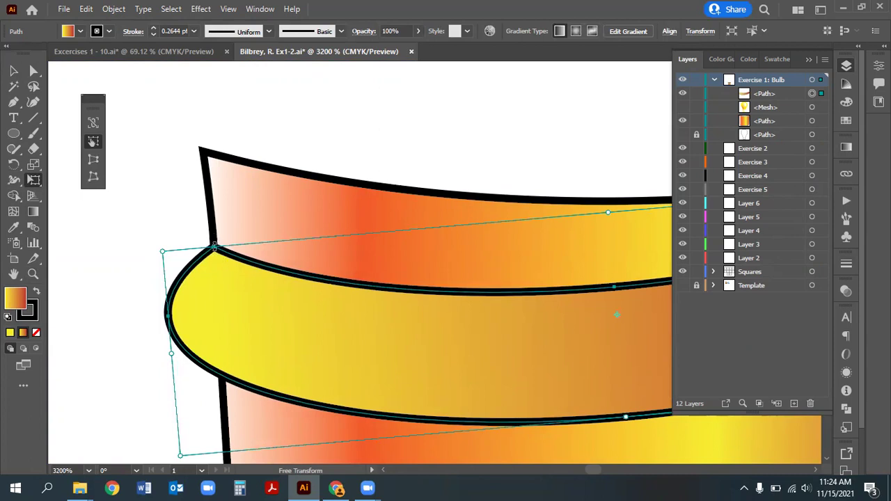
# Zoom out to the whole cup and show the Template layer again.
pyautogui.moveTo(533, 396); pyautogui.dragTo(66, 372)
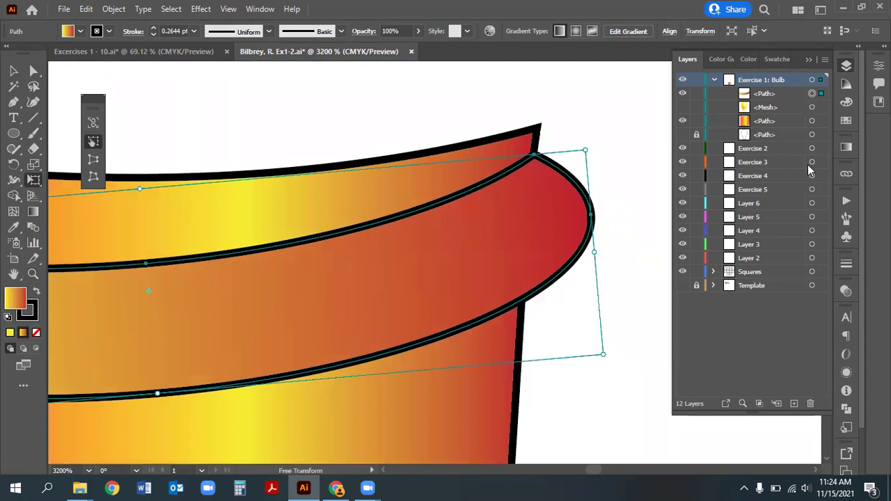
pyautogui.hotkey('ctrl', '-')
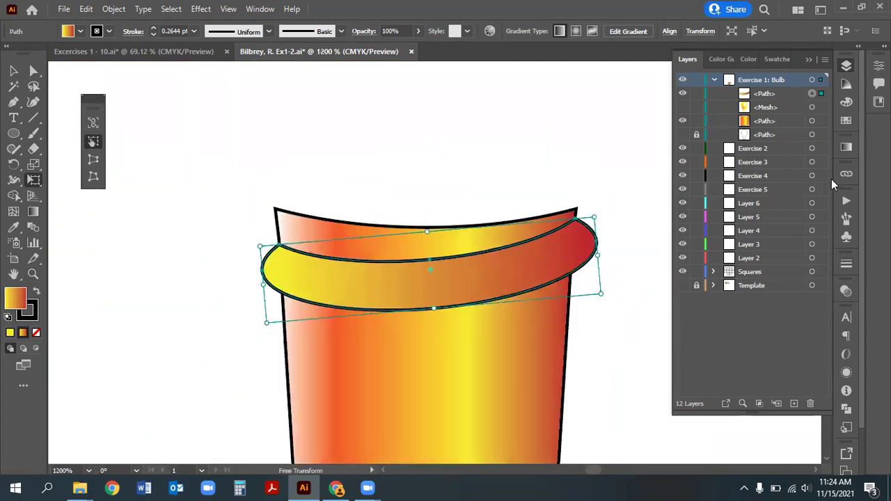
pyautogui.hotkey('ctrl', '-')
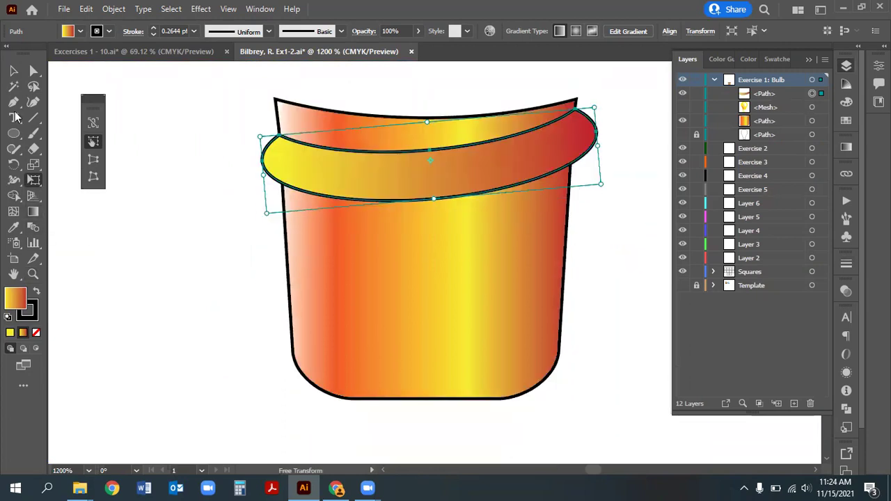
pyautogui.click(682, 286)
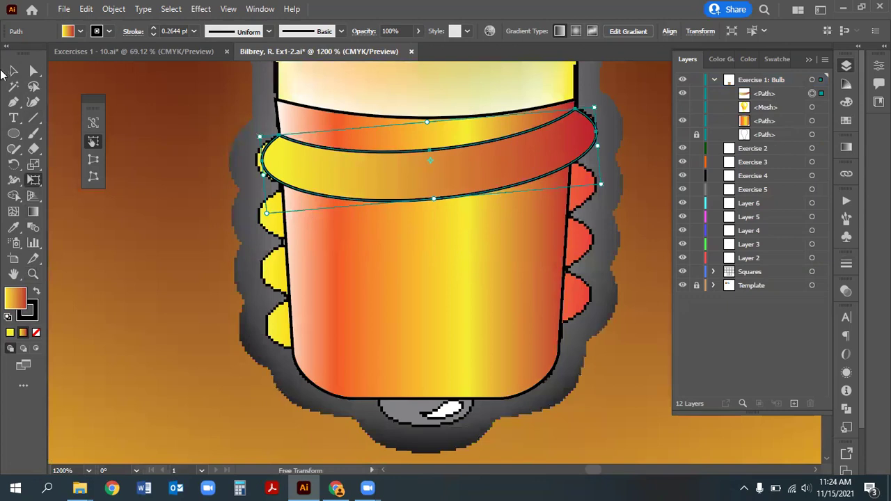
pyautogui.click(13, 70)
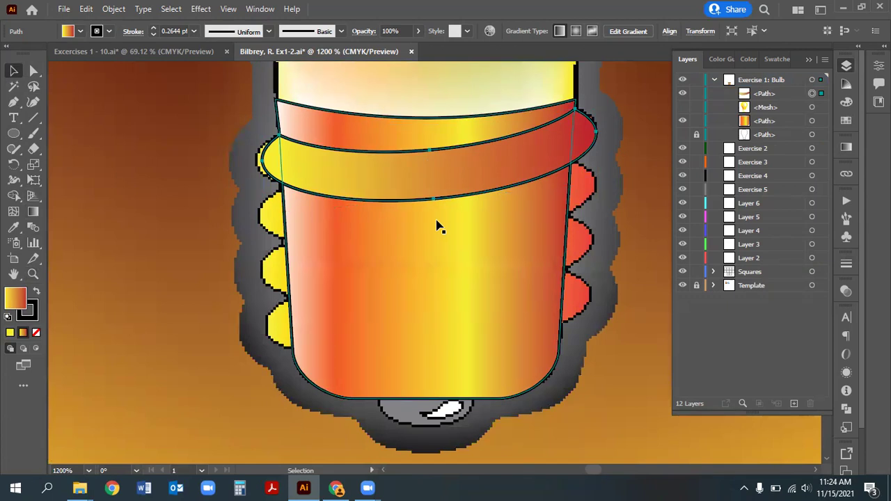
pyautogui.click(114, 9)
# In Transform Each, preview the band moved 0 horizontally and 0.0694 in vertically.
pyautogui.moveTo(185, 19)
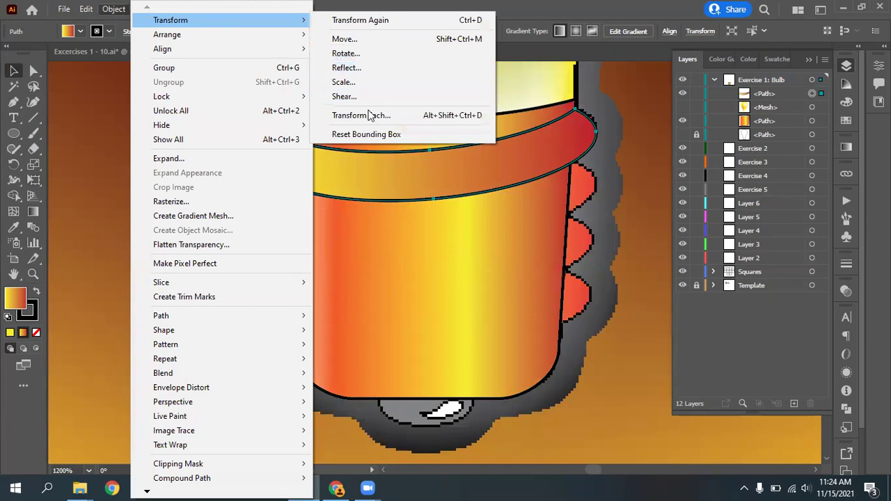
pyautogui.click(364, 118)
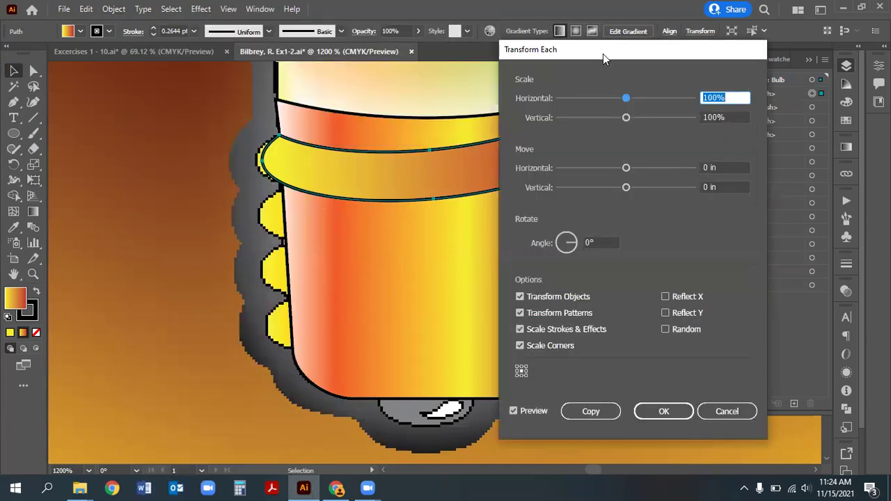
pyautogui.moveTo(609, 57); pyautogui.dragTo(707, 67)
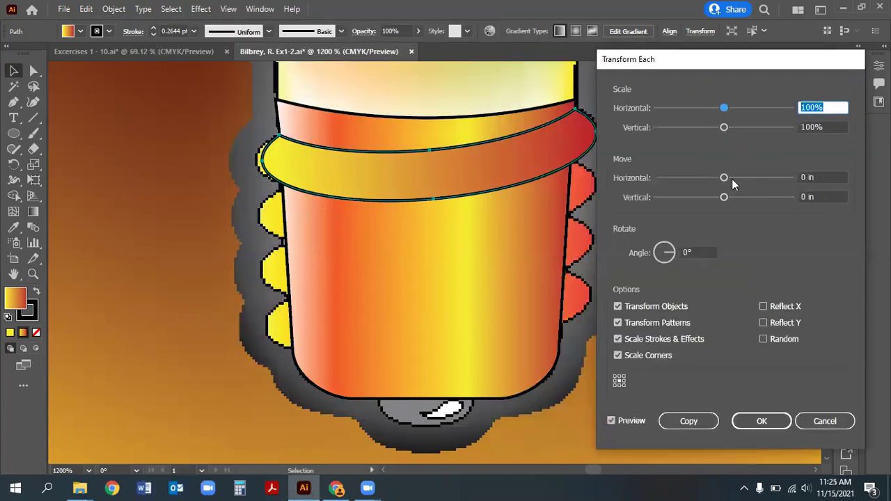
pyautogui.moveTo(728, 181); pyautogui.dragTo(715, 179)
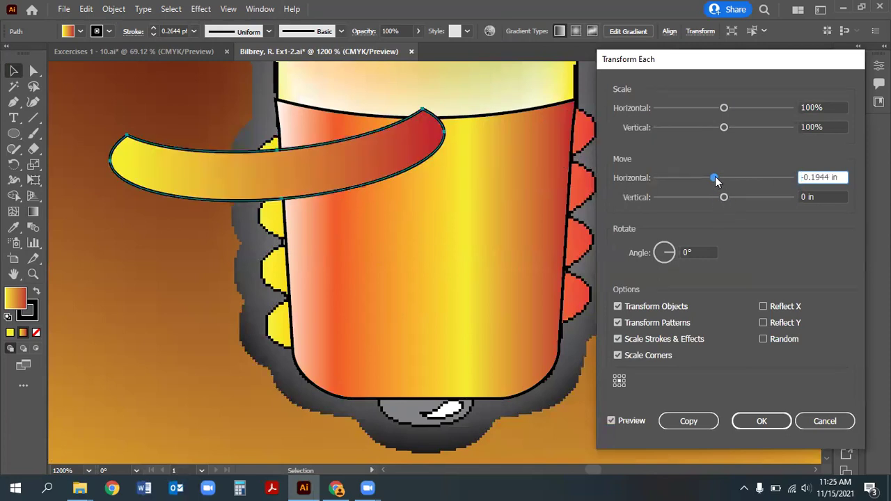
pyautogui.click(818, 177)
pyautogui.write('0')
pyautogui.press('Tab')
pyautogui.moveTo(721, 197); pyautogui.dragTo(726, 200)
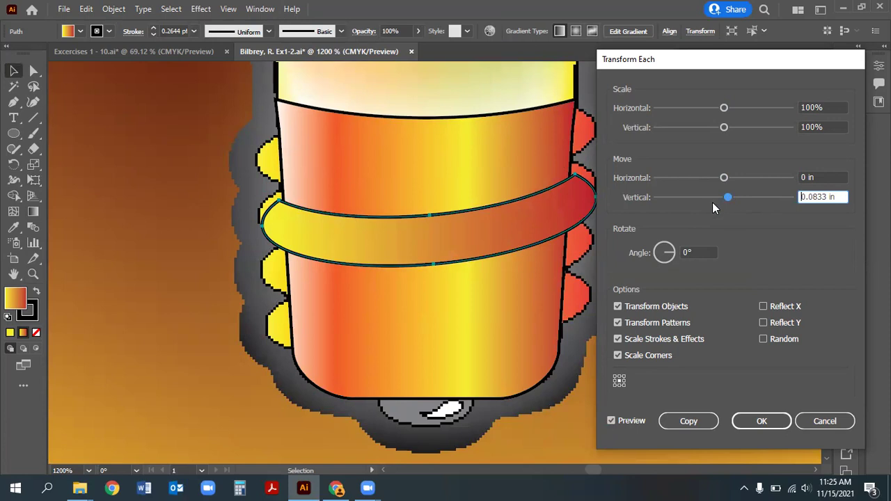
pyautogui.moveTo(727, 197); pyautogui.dragTo(725, 198)
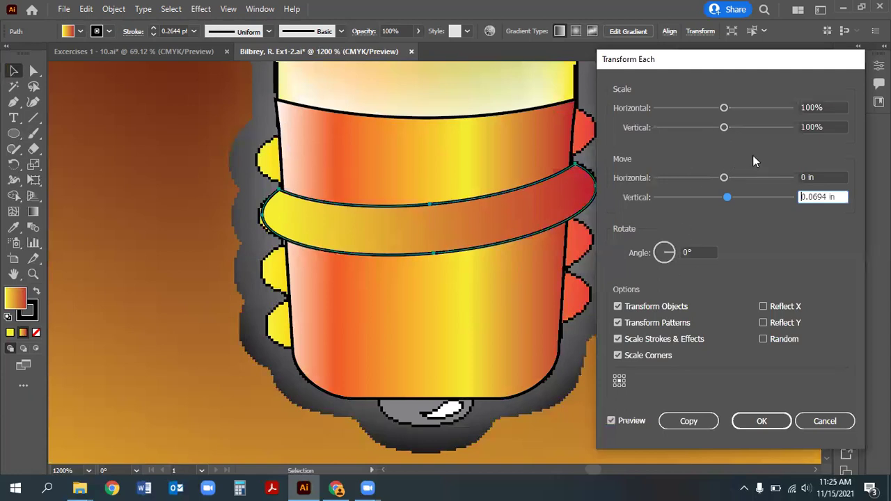
# Try horizontal scales from 80% down to 97.5%, then create the scaled, moved band copy.
pyautogui.click(842, 105)
pyautogui.write('80')
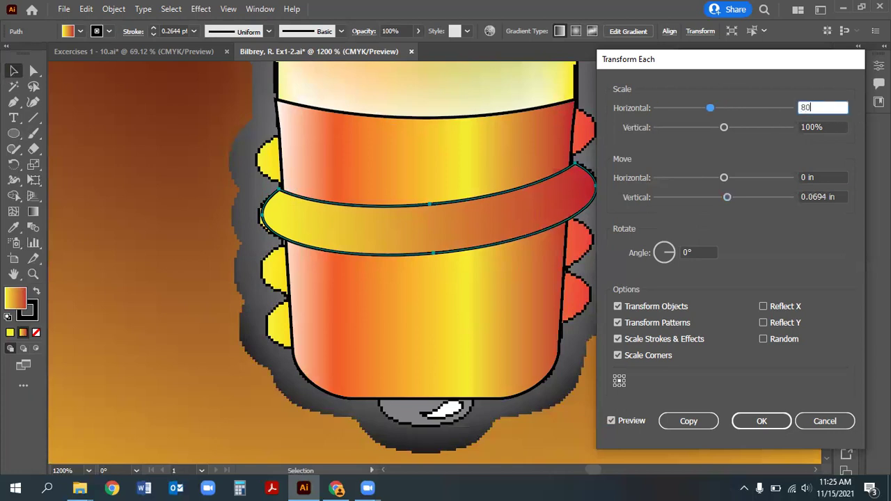
pyautogui.press('Tab')
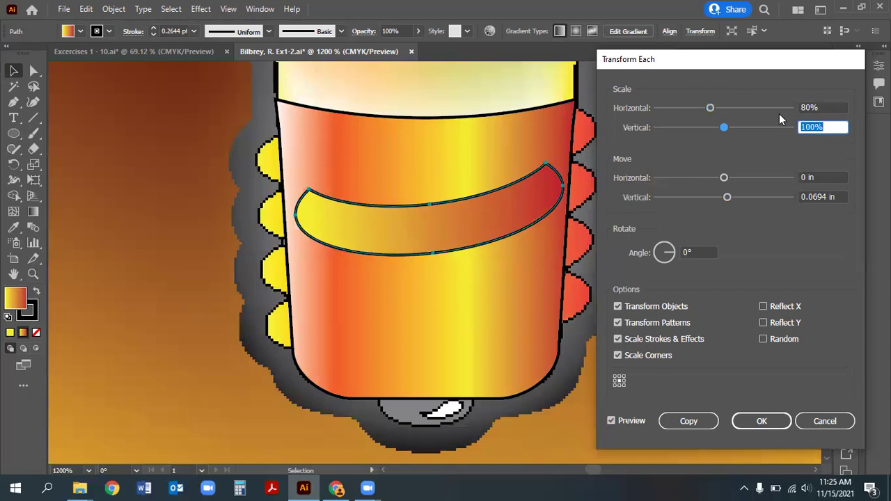
pyautogui.click(831, 108)
pyautogui.write('99')
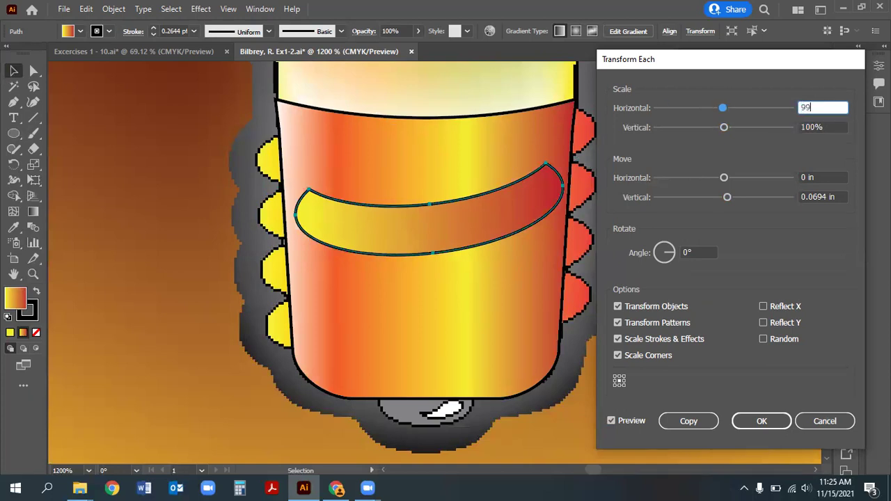
pyautogui.press('Tab')
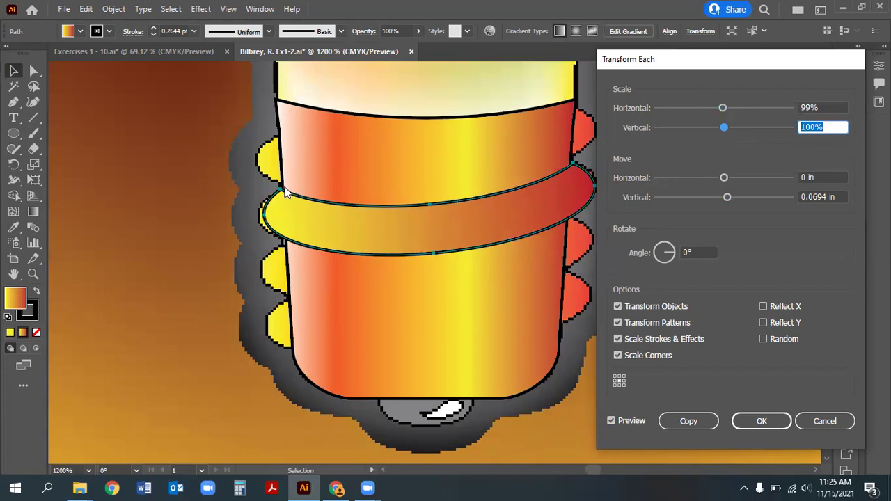
pyautogui.hotkey('shift', 'Tab')
pyautogui.write('98')
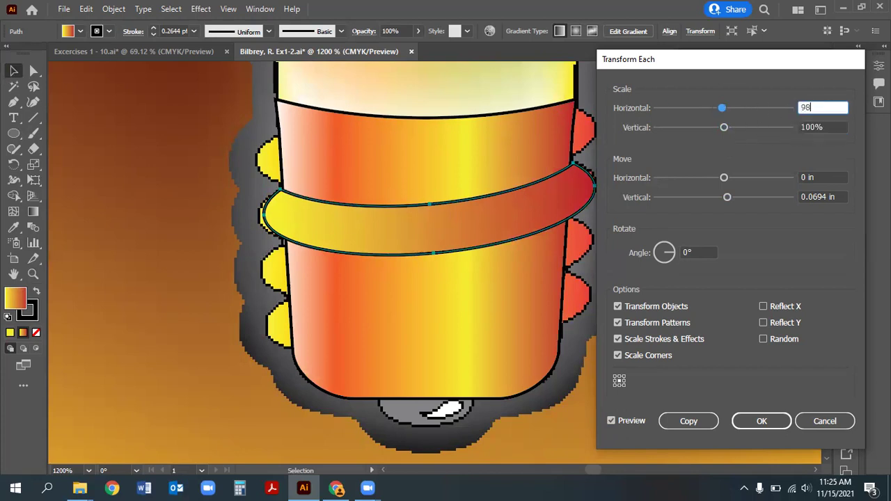
pyautogui.press('Tab')
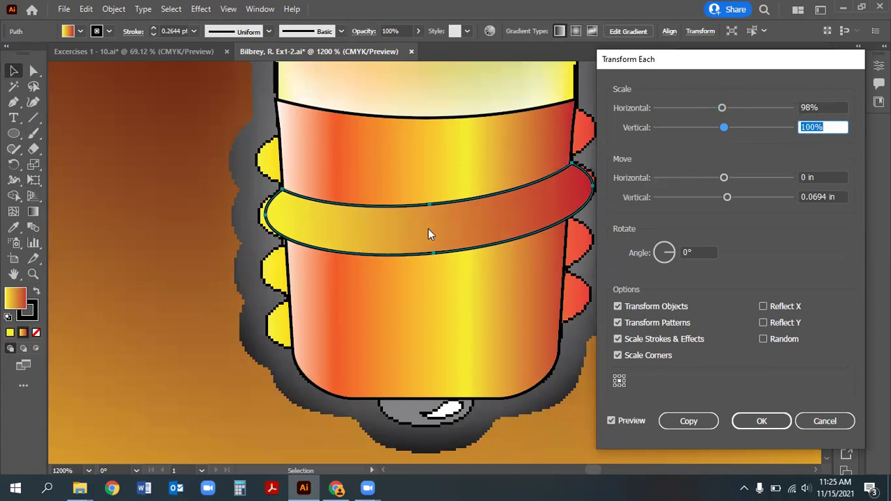
pyautogui.click(825, 107)
pyautogui.write('97')
pyautogui.press('Tab')
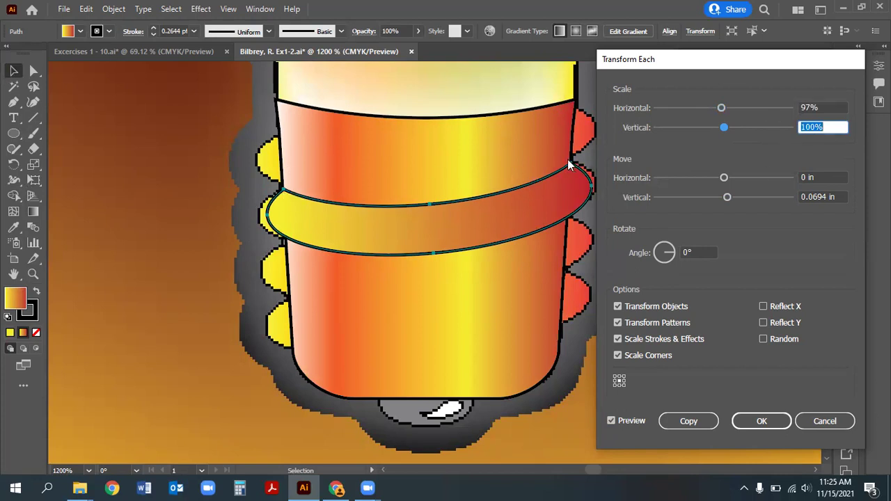
pyautogui.hotkey('shift', 'Tab')
pyautogui.write('97.')
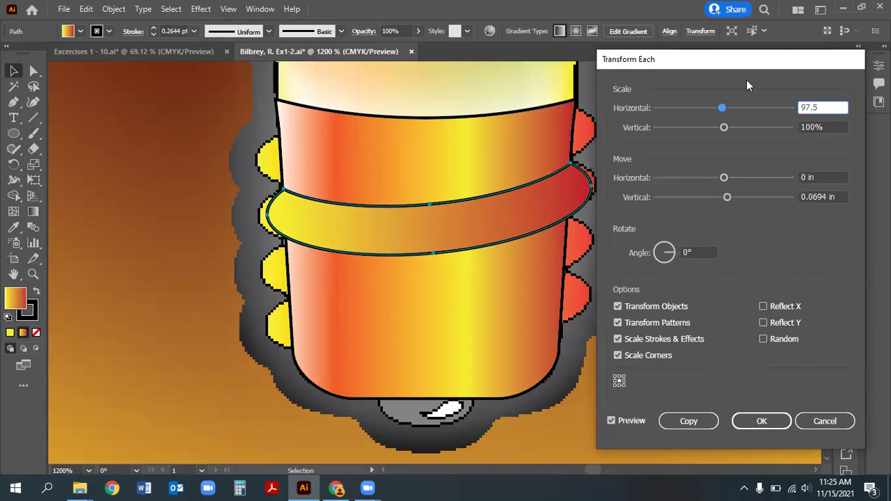
pyautogui.write('5')
pyautogui.press('Tab')
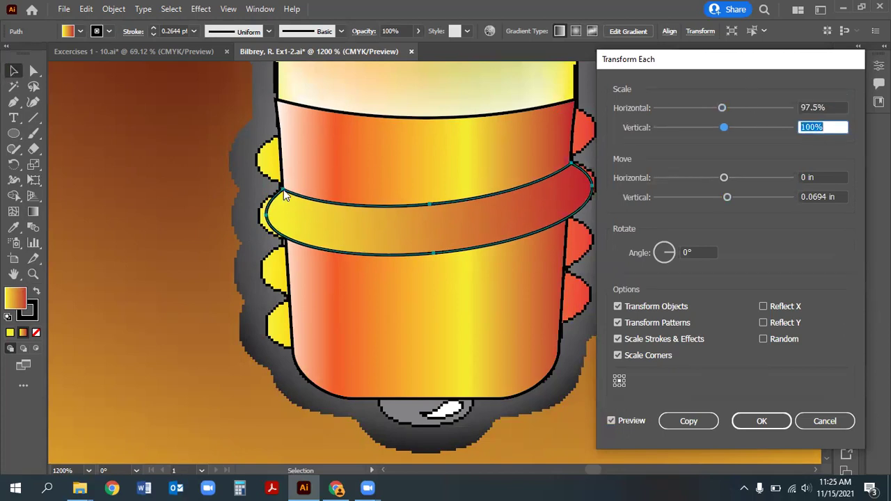
pyautogui.click(689, 421)
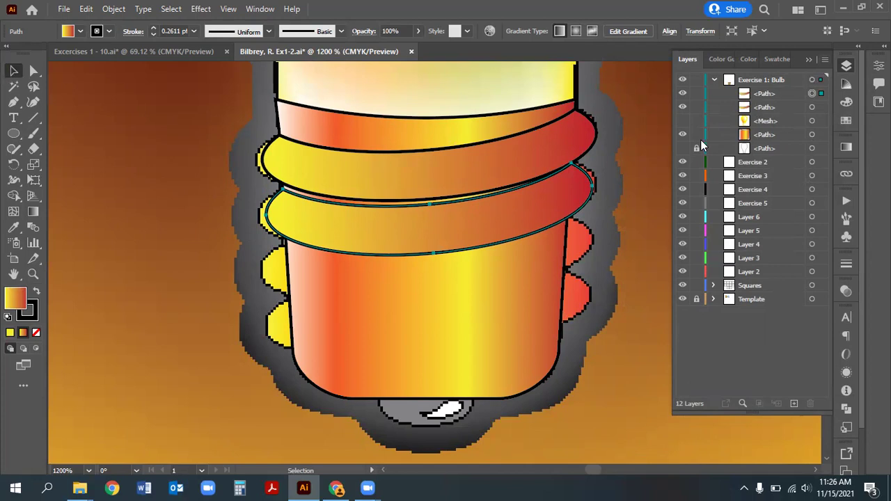
# Briefly hide the Exercise 1: Bulb layer, then delete the extra lower band.
pyautogui.click(682, 79)
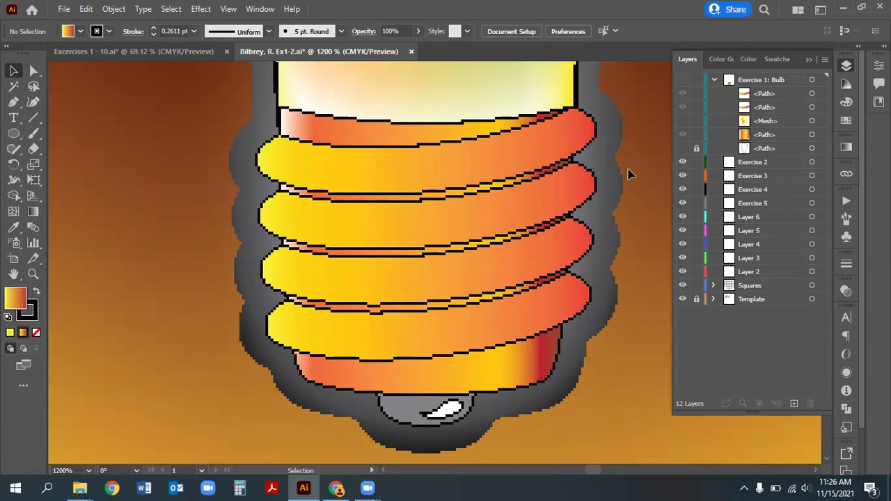
pyautogui.hotkey('ctrl', 'z')
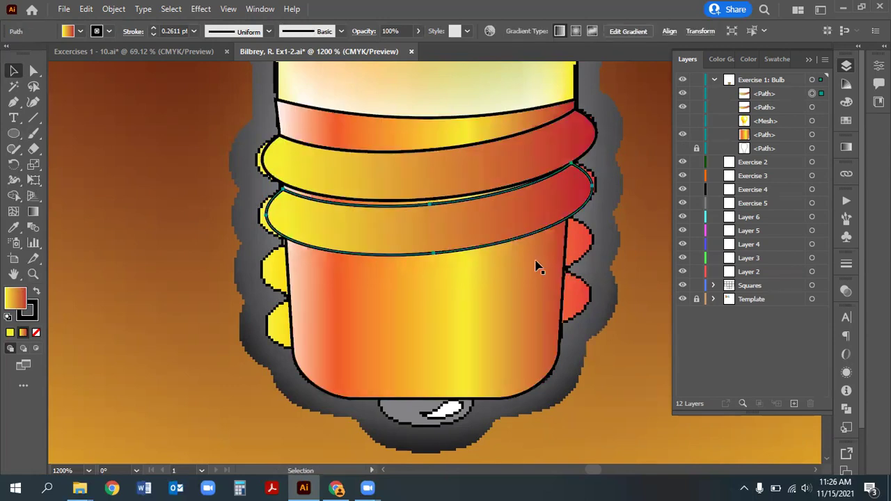
pyautogui.press('a')
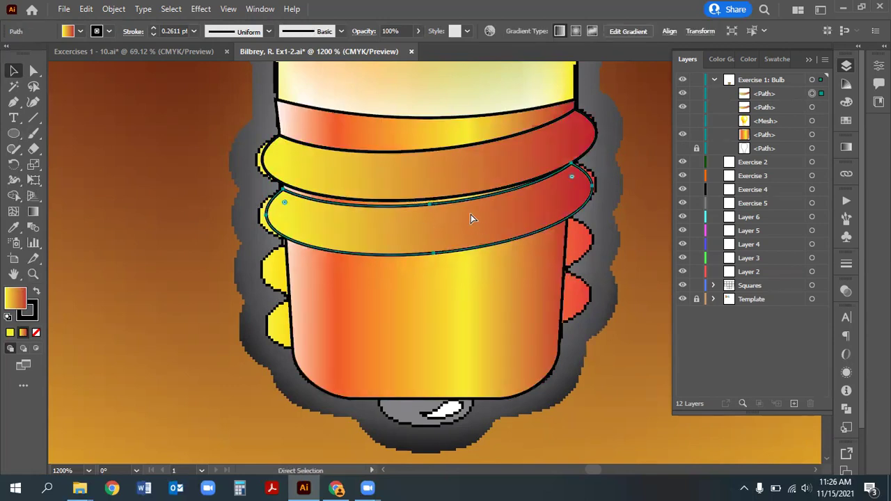
pyautogui.press('Delete')
pyautogui.press('v')
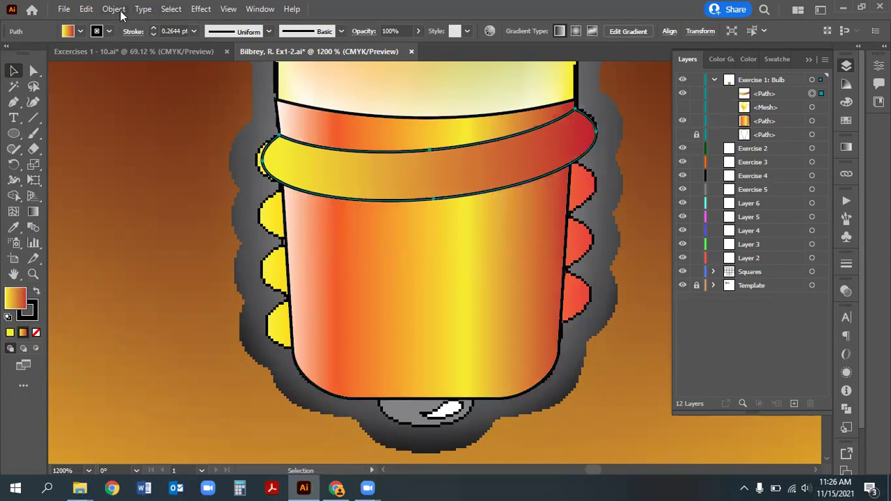
pyautogui.click(113, 9)
# Copy the band with Transform Each at 97.5% width, 0.0694 in down, rotated -0.5°.
pyautogui.moveTo(193, 20)
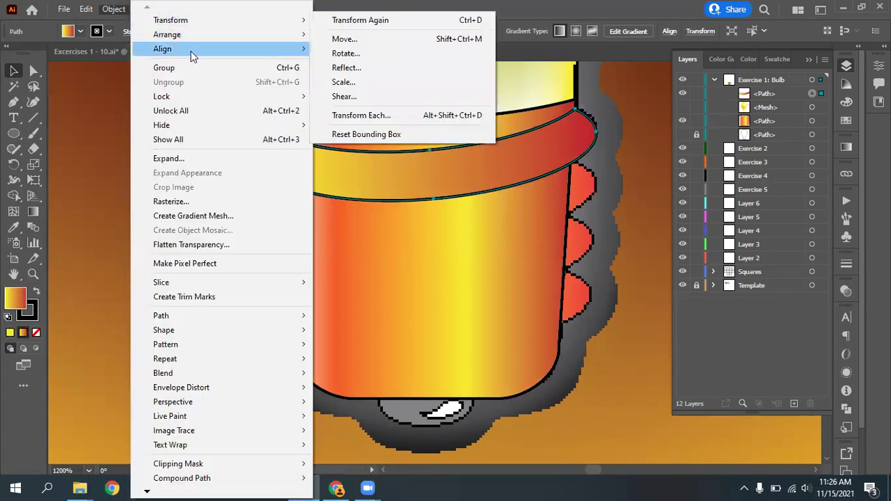
pyautogui.click(423, 116)
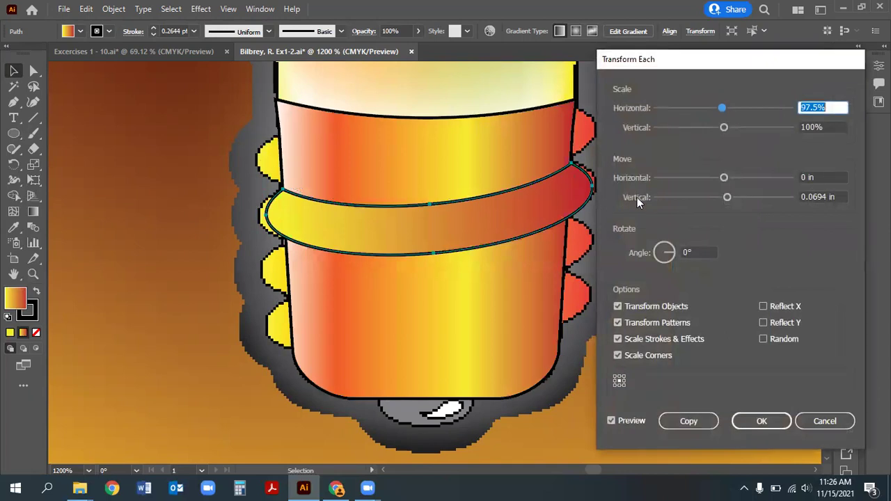
pyautogui.click(703, 253)
pyautogui.write('.5')
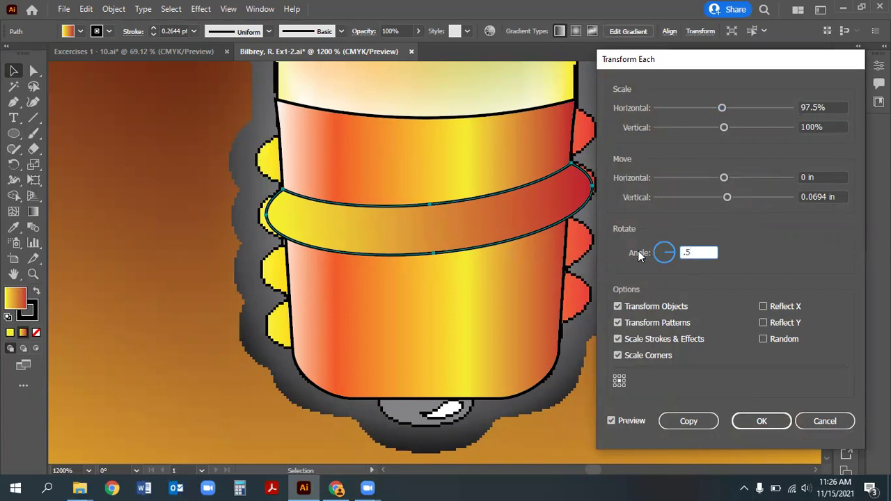
pyautogui.press('Tab')
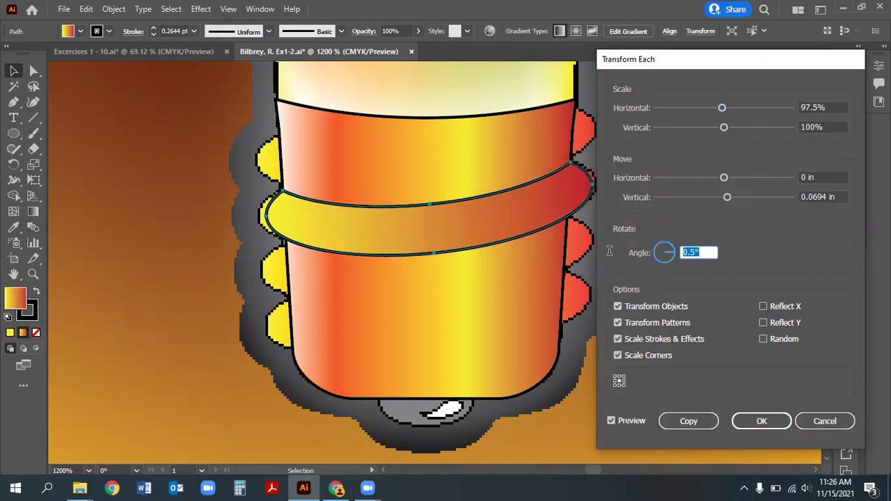
pyautogui.write('-.5')
pyautogui.press('Tab')
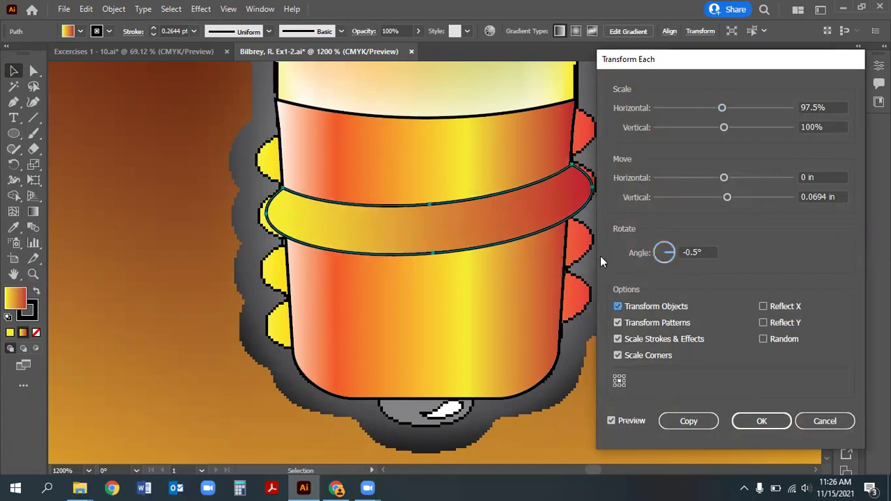
pyautogui.click(688, 419)
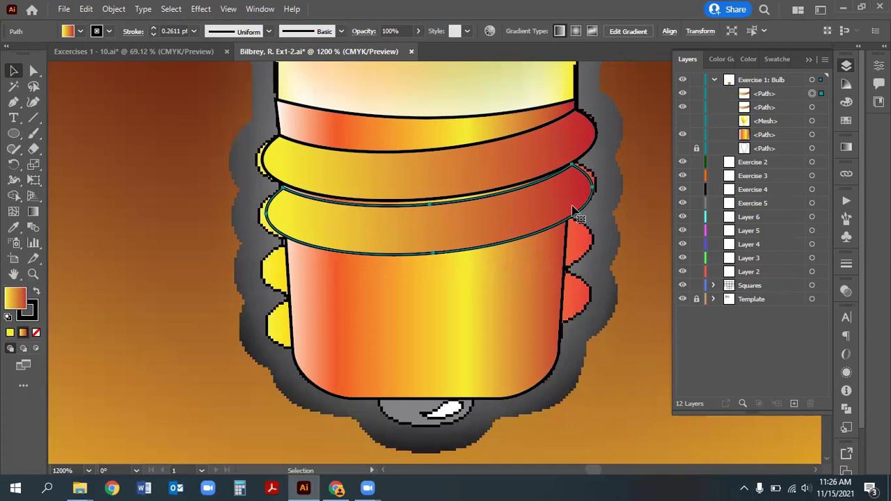
# Select the lower band and repeat the transform with Ctrl+D to add another band.
pyautogui.keyDown('shift'); pyautogui.click(464, 199); pyautogui.keyUp('shift')
pyautogui.keyDown('shift'); pyautogui.click(350, 181); pyautogui.keyUp('shift')
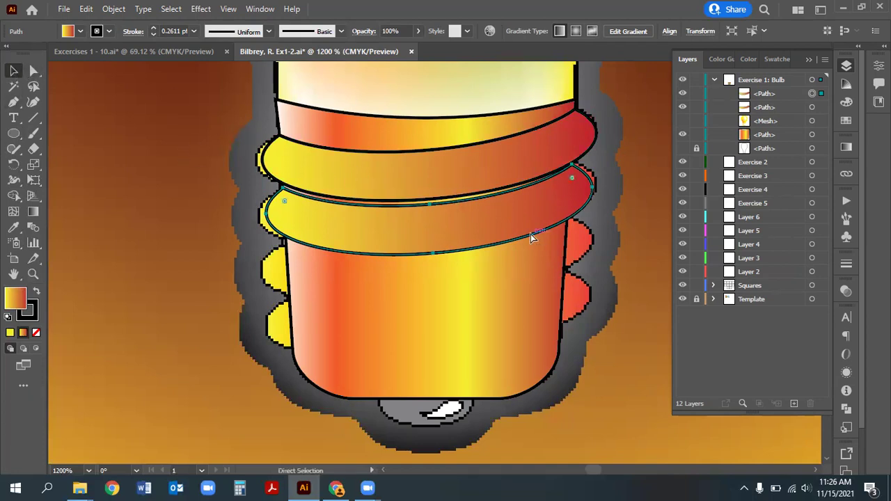
pyautogui.hotkey('ctrl', 'd')
pyautogui.hotkey('ctrl', 'd')
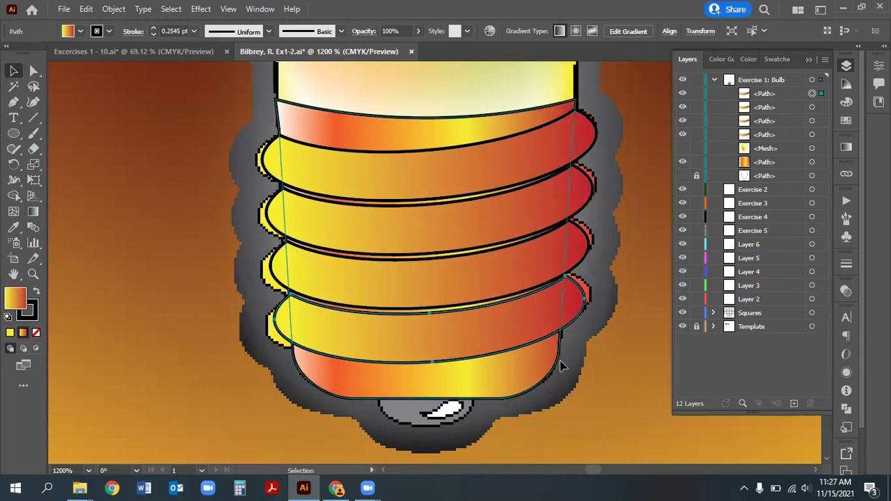
# Hide the Template layer and nudge the bottom band slightly down.
pyautogui.click(683, 326)
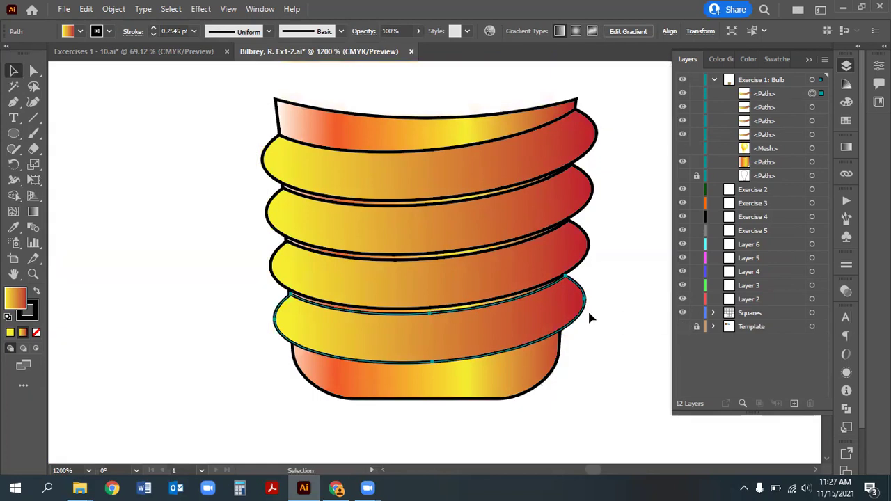
pyautogui.press('Down')
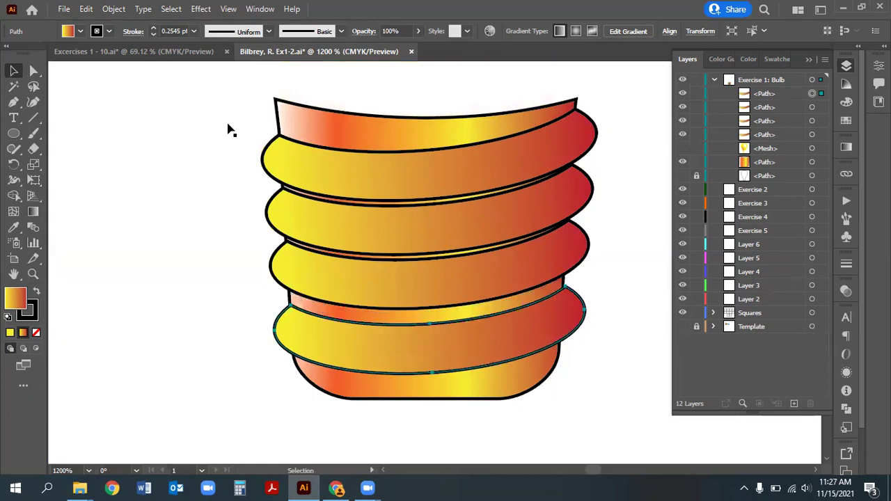
pyautogui.click(33, 273)
# Select the stacked screw bands and bring up the Align panel.
pyautogui.moveTo(483, 351); pyautogui.dragTo(583, 369)
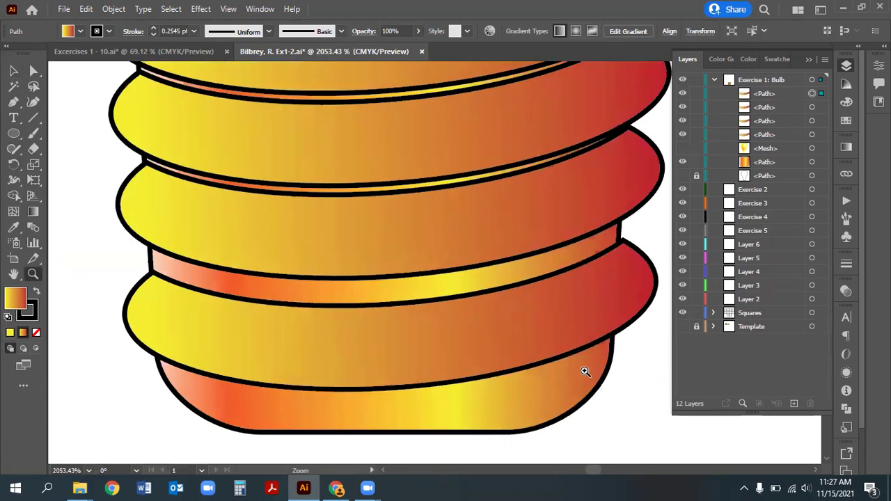
pyautogui.click(13, 71)
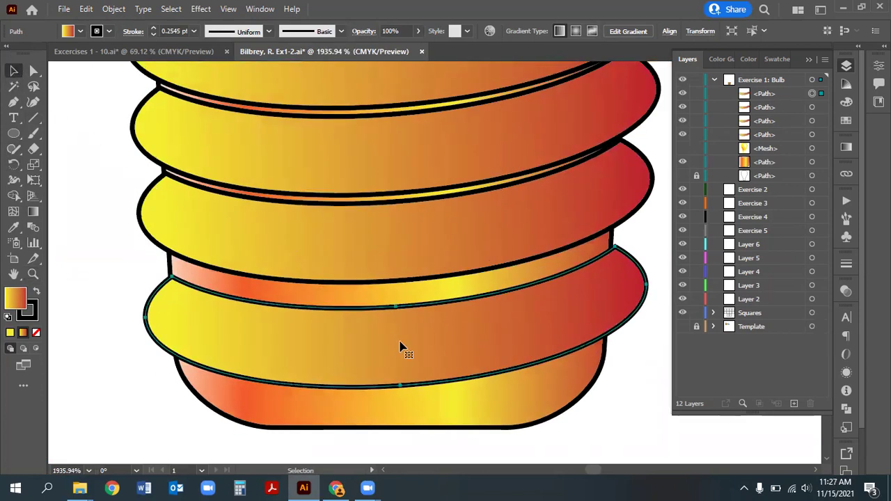
pyautogui.moveTo(400, 345); pyautogui.dragTo(398, 344)
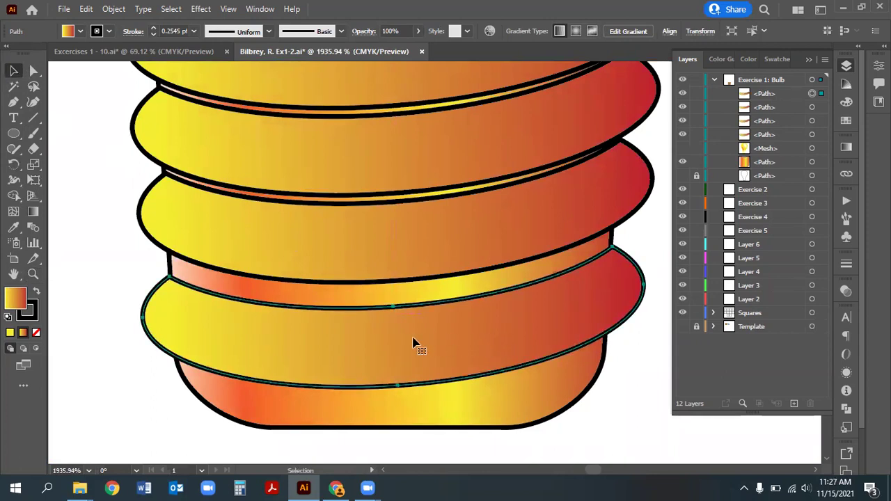
pyautogui.keyDown('shift'); pyautogui.click(501, 282); pyautogui.keyUp('shift')
pyautogui.keyDown('shift'); pyautogui.click(501, 282); pyautogui.keyUp('shift')
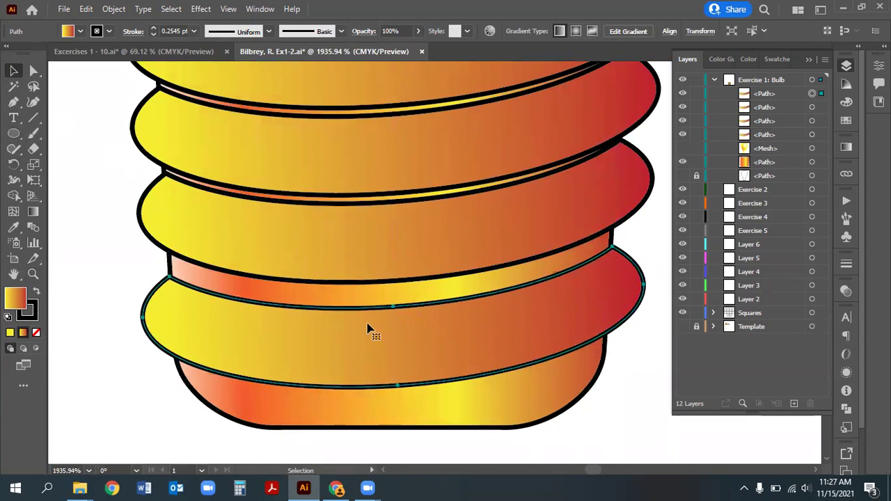
pyautogui.scroll(-1, 389, 337)
pyautogui.scroll(1, 396, 332)
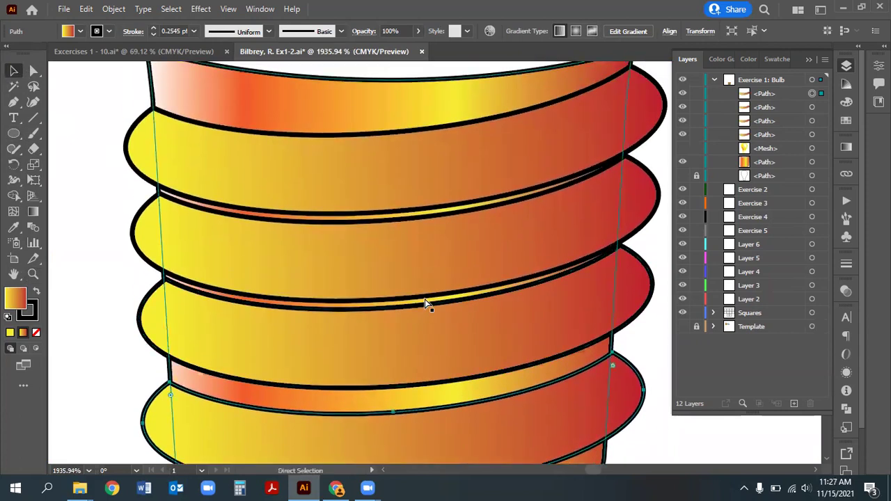
pyautogui.hotkey('ctrl', '-')
pyautogui.scroll(2, 518, 295)
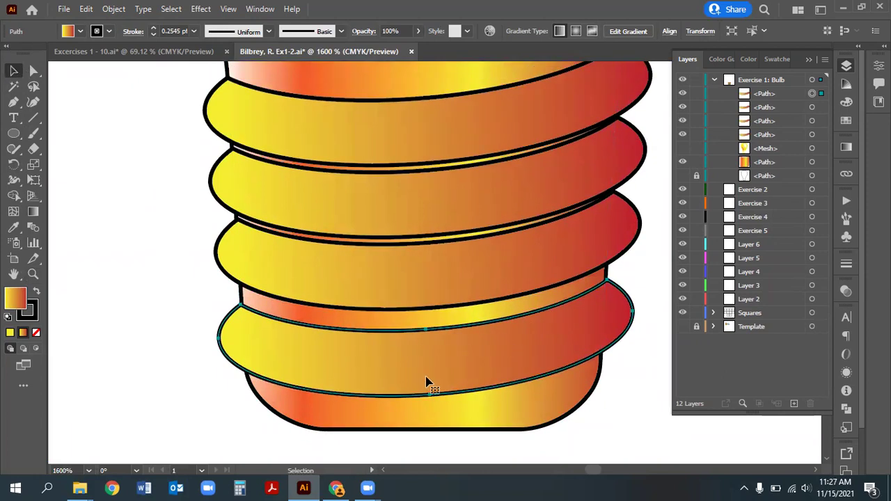
pyautogui.keyDown('shift'); pyautogui.click(414, 118); pyautogui.keyUp('shift')
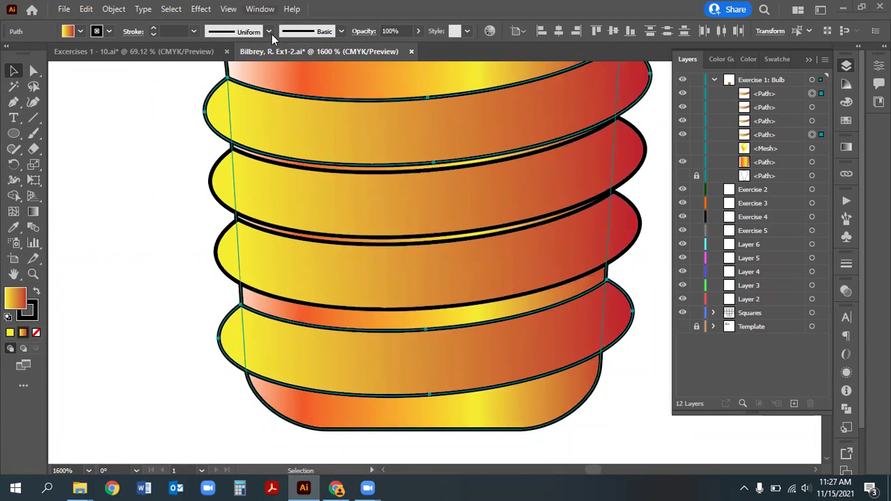
pyautogui.click(260, 9)
pyautogui.click(332, 174)
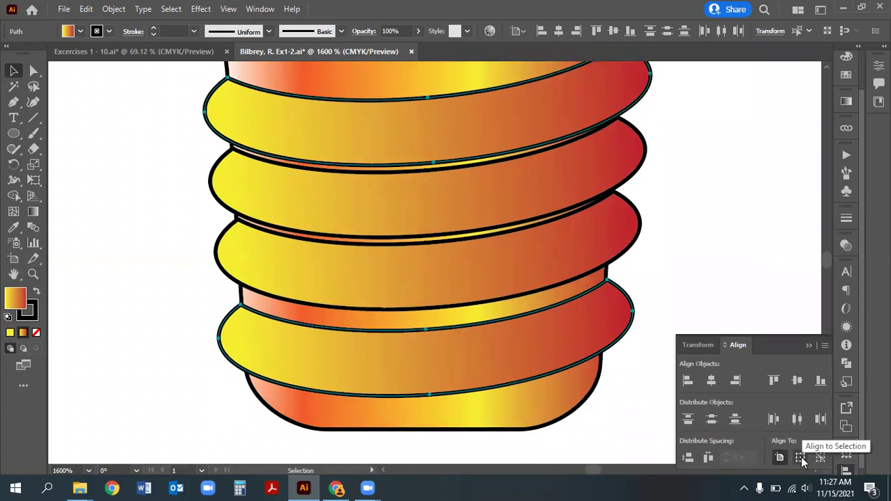
# Distribute the selected bands evenly by their vertical centers, aligned to the selection.
pyautogui.click(801, 457)
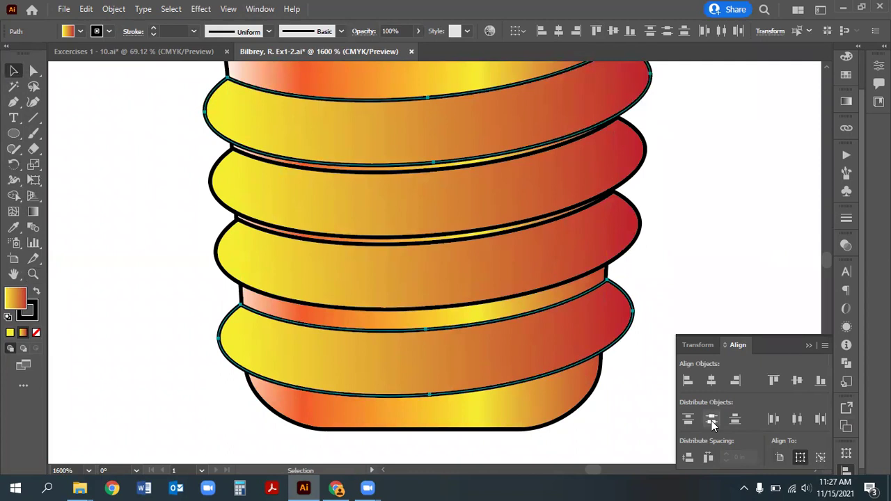
pyautogui.click(711, 422)
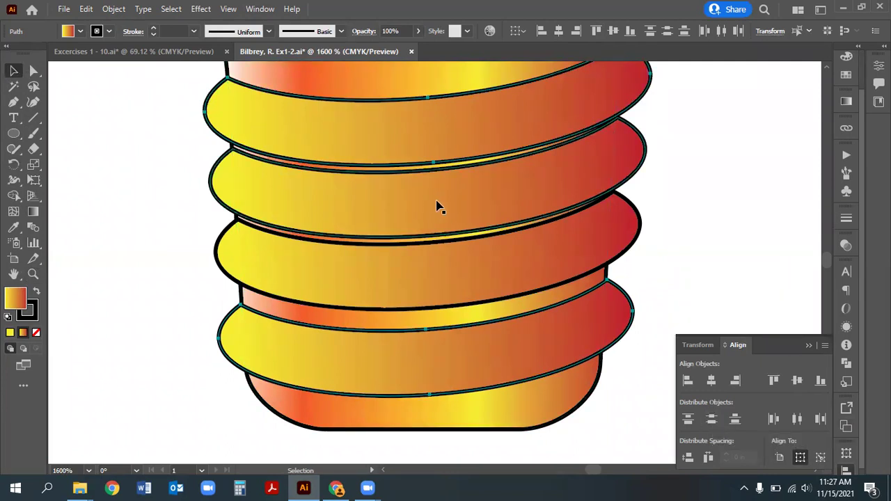
pyautogui.keyDown('shift'); pyautogui.click(435, 238); pyautogui.keyUp('shift')
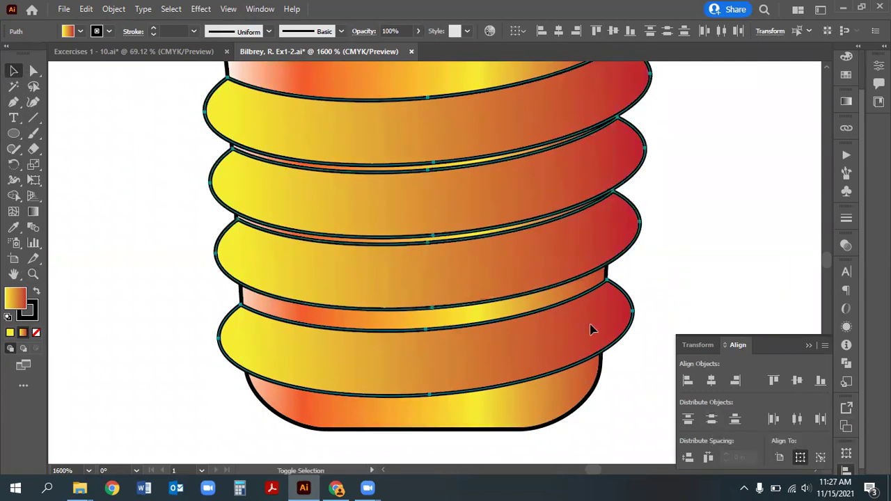
pyautogui.click(711, 419)
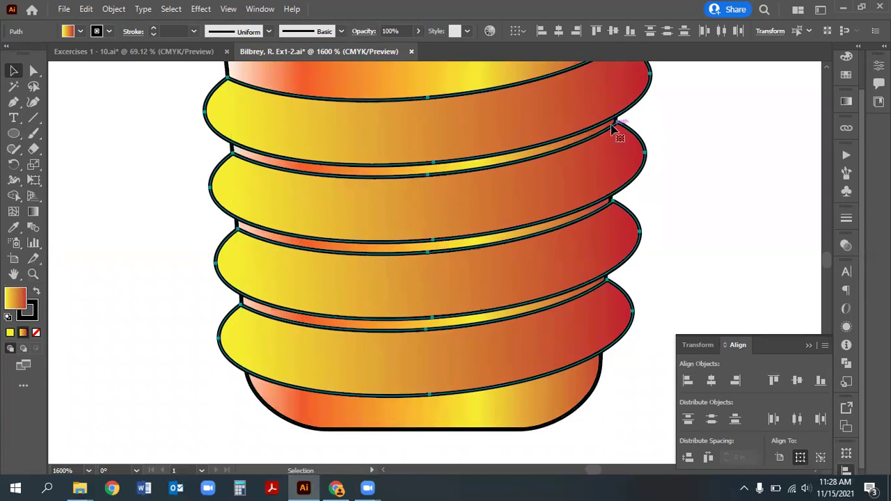
# Select all four bands from top to bottom and center them horizontally on each other.
pyautogui.click(33, 274)
pyautogui.moveTo(588, 271); pyautogui.dragTo(640, 203)
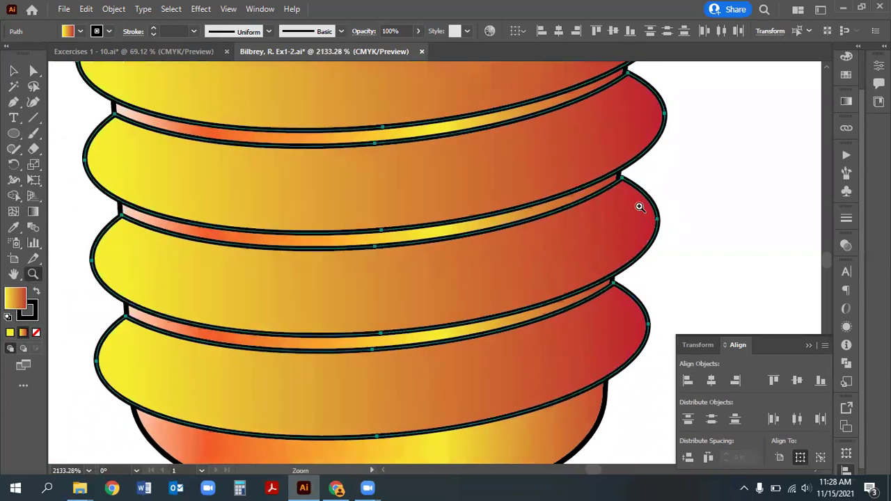
pyautogui.click(12, 70)
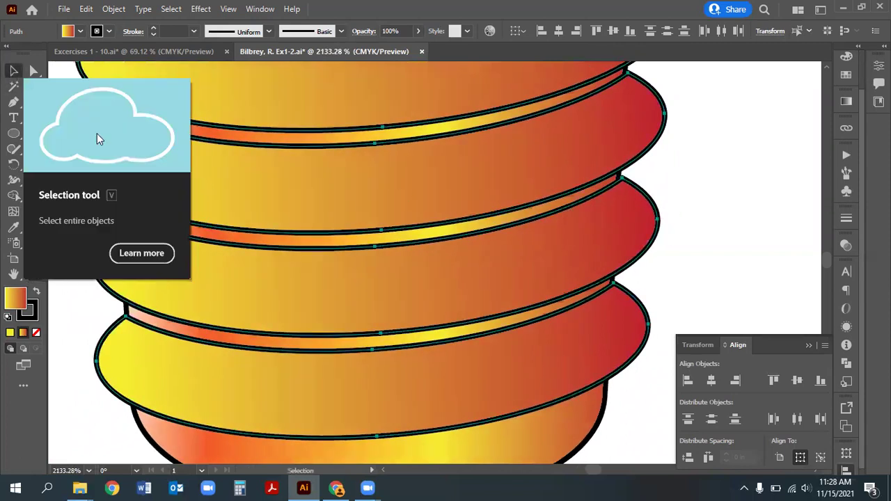
pyautogui.scroll(1, 452, 309)
pyautogui.scroll(1, 449, 306)
pyautogui.scroll(1, 445, 308)
pyautogui.scroll(-1, 449, 306)
pyautogui.scroll(-1, 464, 292)
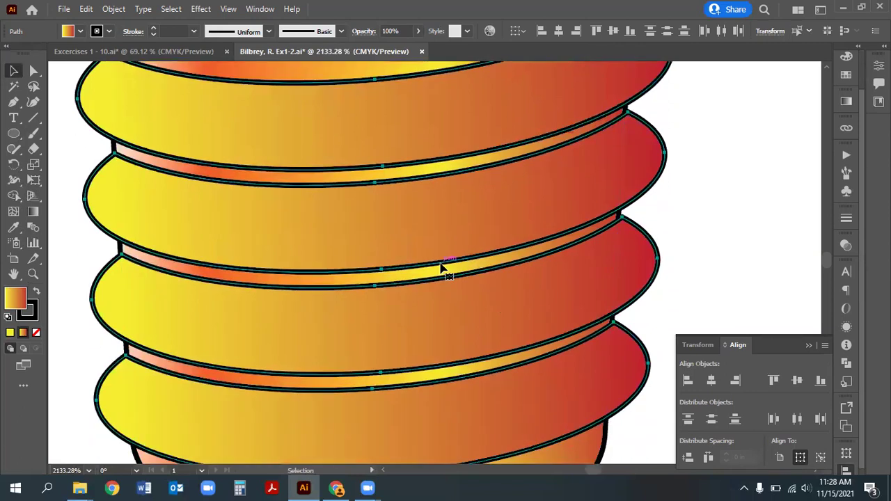
pyautogui.click(371, 147)
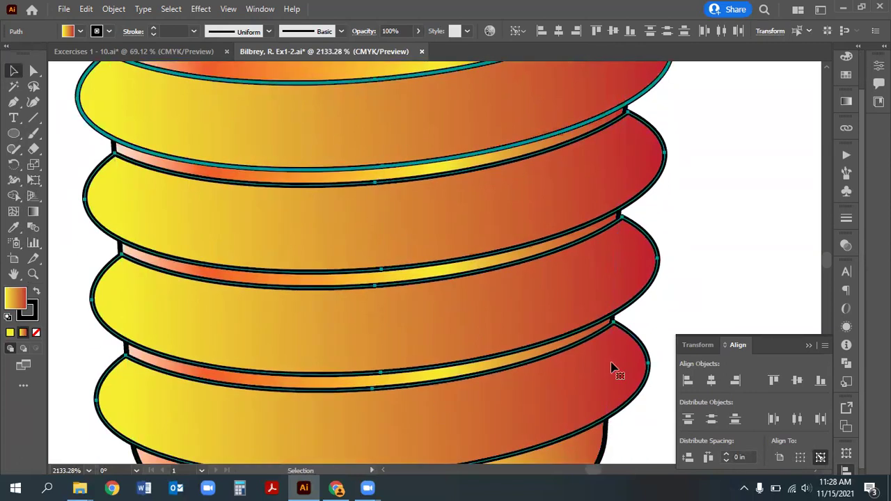
pyautogui.hotkey('ctrl', 'shift', 'a')
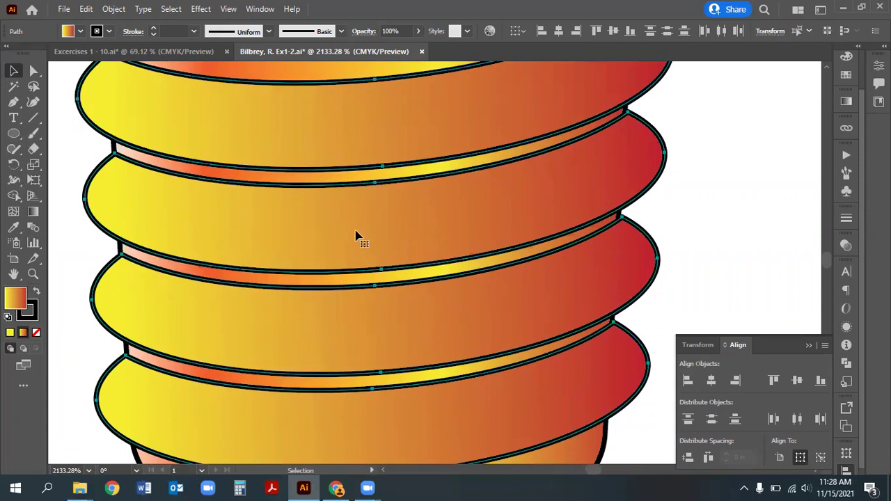
pyautogui.click(381, 172)
pyautogui.keyDown('shift'); pyautogui.click(382, 260); pyautogui.keyUp('shift')
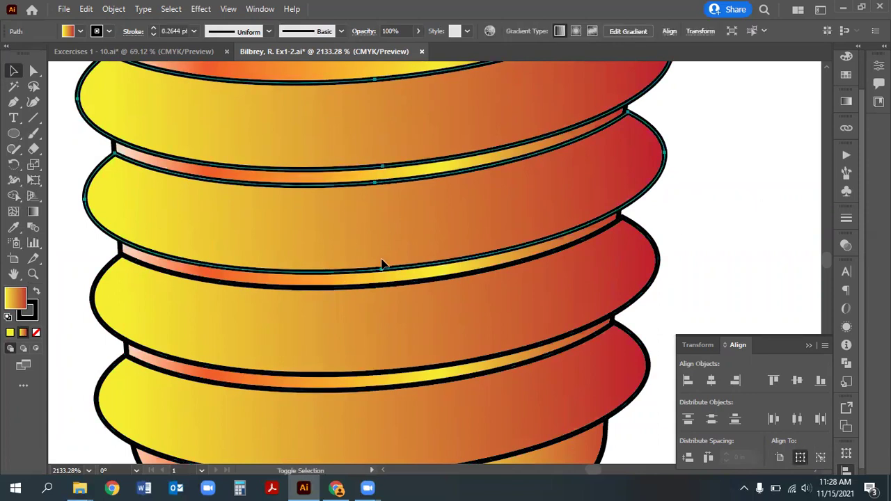
pyautogui.keyDown('shift'); pyautogui.click(382, 319); pyautogui.keyUp('shift')
pyautogui.keyDown('shift'); pyautogui.click(378, 423); pyautogui.keyUp('shift')
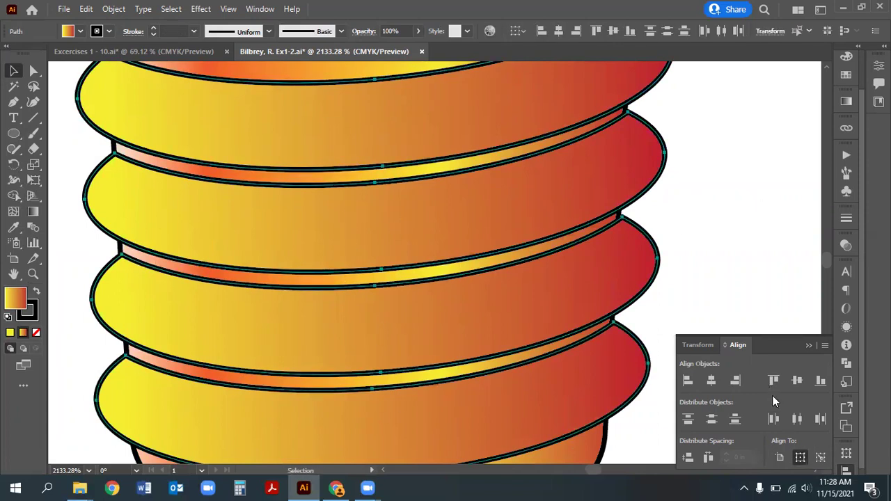
pyautogui.click(708, 381)
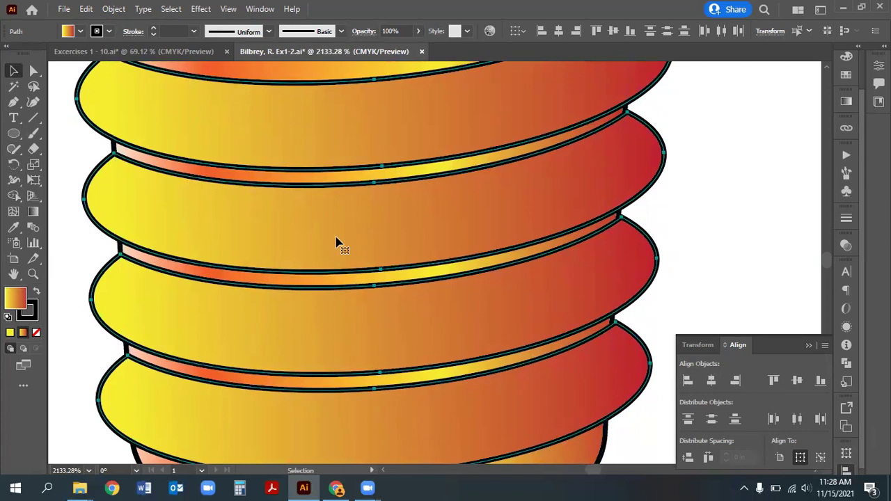
# Deselect everything and select the second band of the base.
pyautogui.scroll(1, 336, 243)
pyautogui.scroll(2, 501, 124)
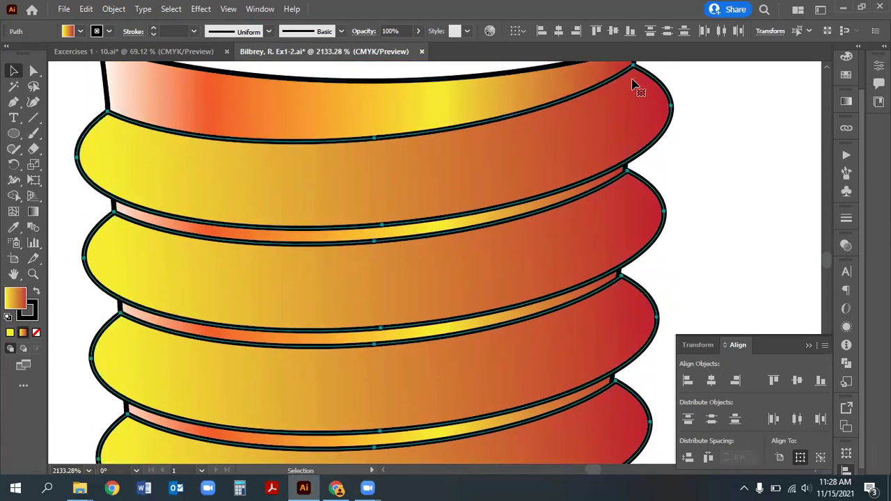
pyautogui.scroll(-3, 390, 243)
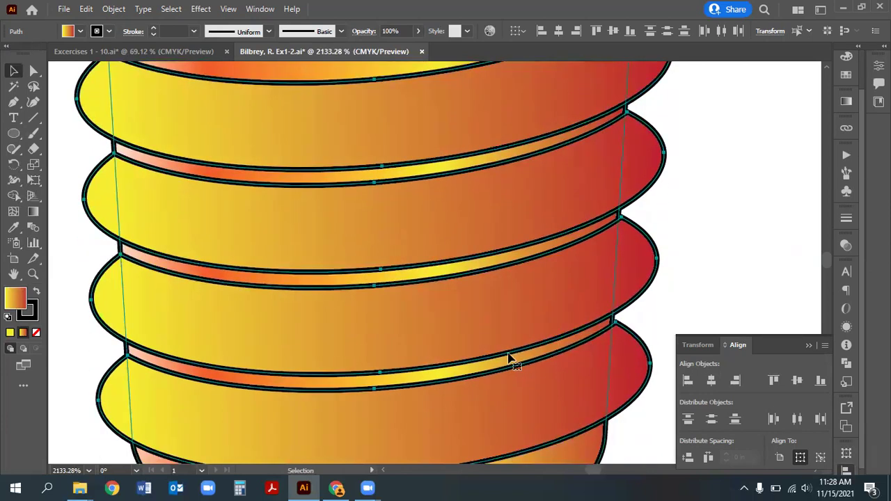
pyautogui.click(707, 260)
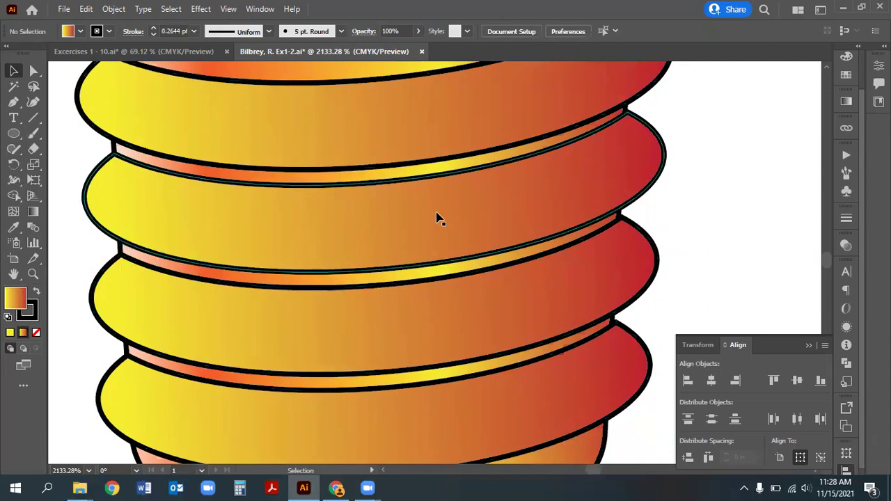
pyautogui.click(384, 211)
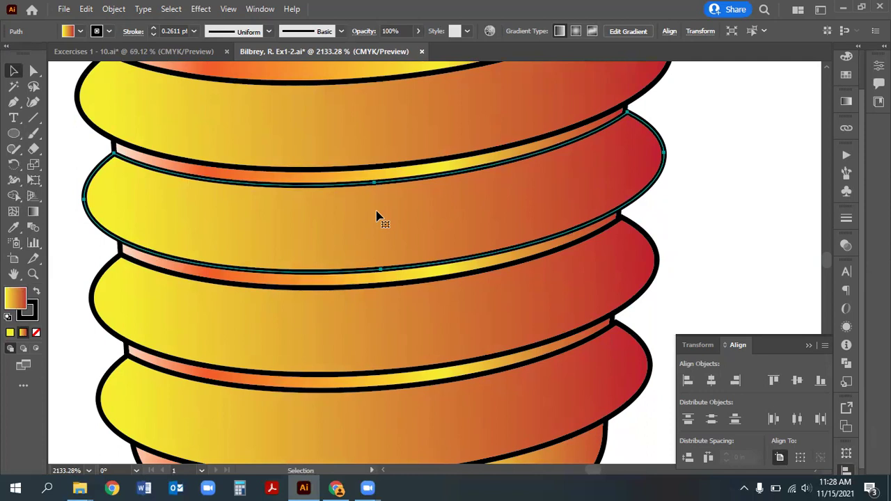
# Shift the selected screw band and the lower band into place on the base.
pyautogui.moveTo(375, 216); pyautogui.dragTo(378, 215)
pyautogui.scroll(-2, 455, 204)
pyautogui.scroll(-1, 641, 209)
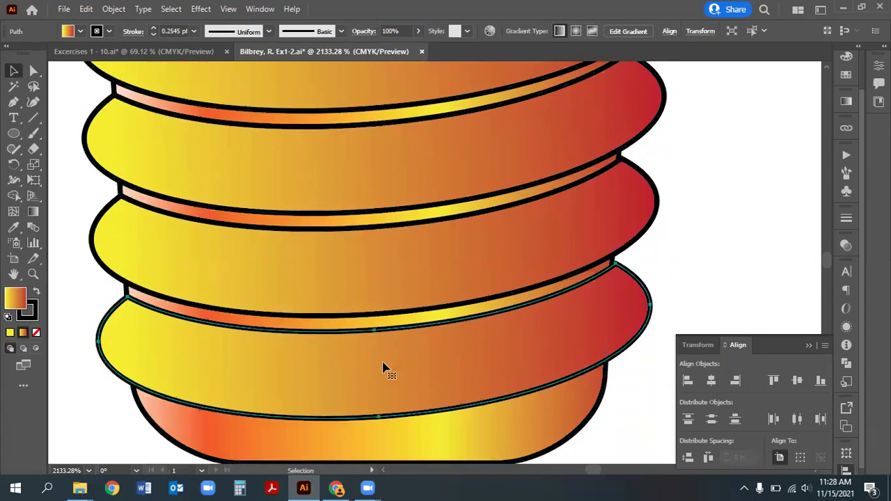
pyautogui.moveTo(362, 375); pyautogui.dragTo(367, 376)
# Narrow the lower and middle screw bands slightly with Free Transform side handles.
pyautogui.click(33, 179)
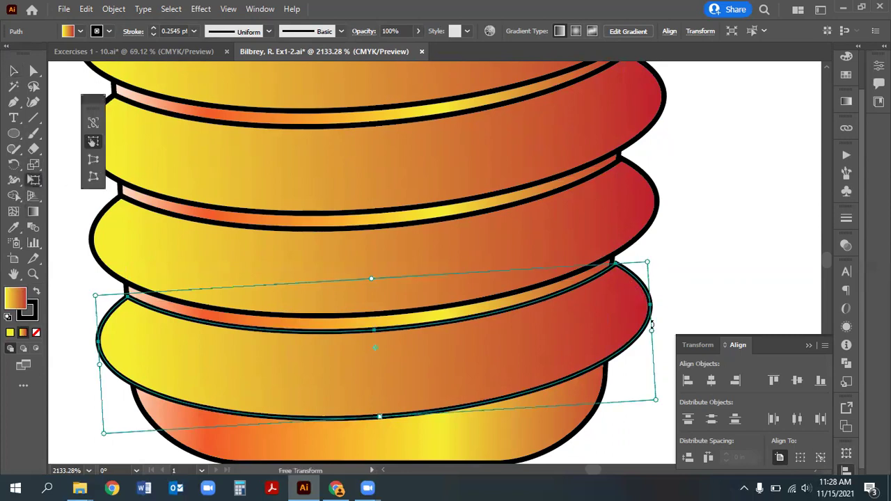
pyautogui.moveTo(649, 331); pyautogui.dragTo(647, 331)
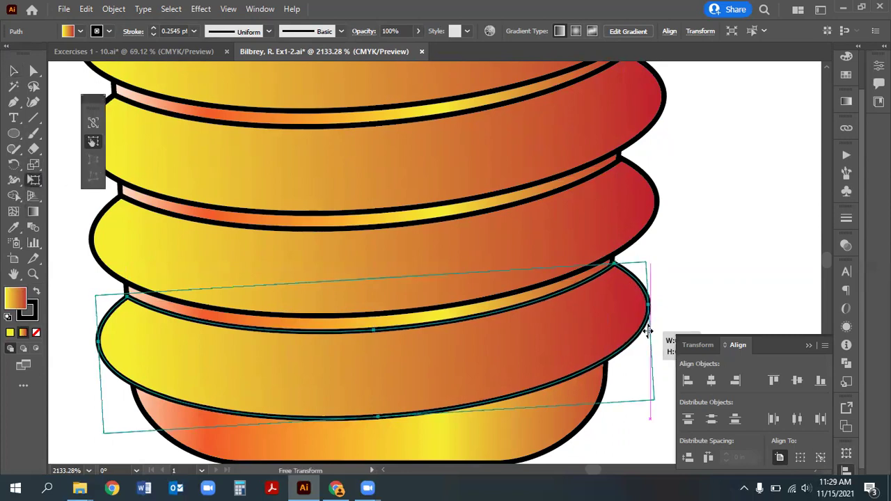
pyautogui.press('v')
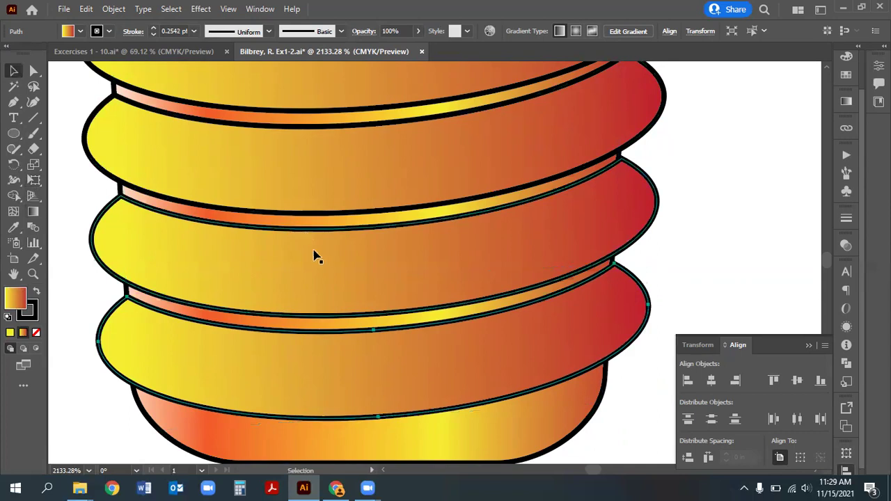
pyautogui.click(317, 258)
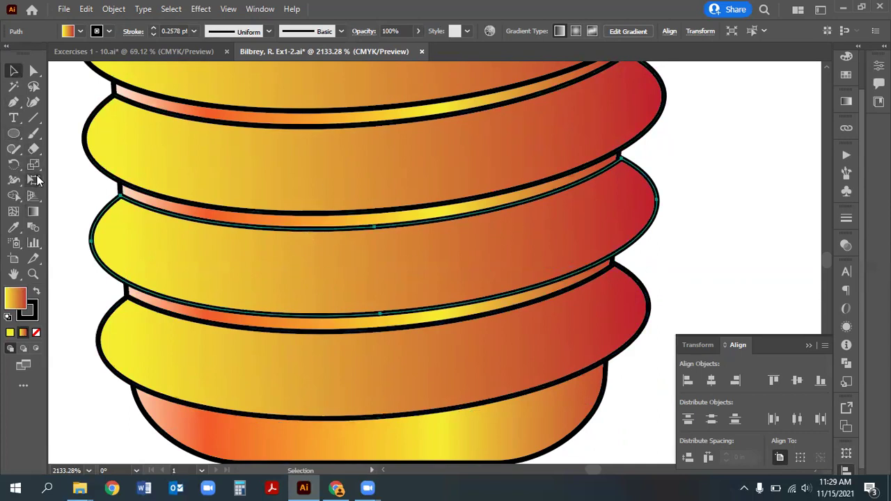
pyautogui.click(34, 179)
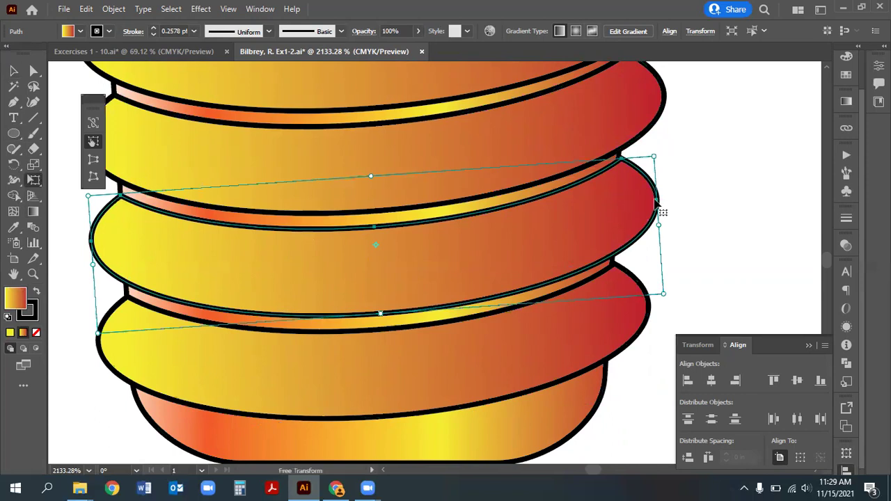
pyautogui.moveTo(656, 223); pyautogui.dragTo(655, 209)
# Narrow the upper band to about 0.42 × 0.12 in and fit the artboard in view.
pyautogui.scroll(2, 641, 155)
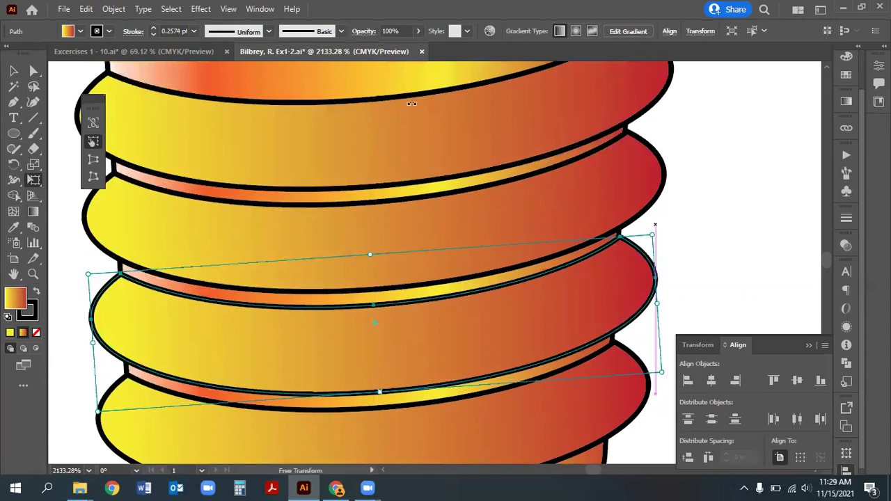
pyautogui.click(13, 70)
pyautogui.click(359, 197)
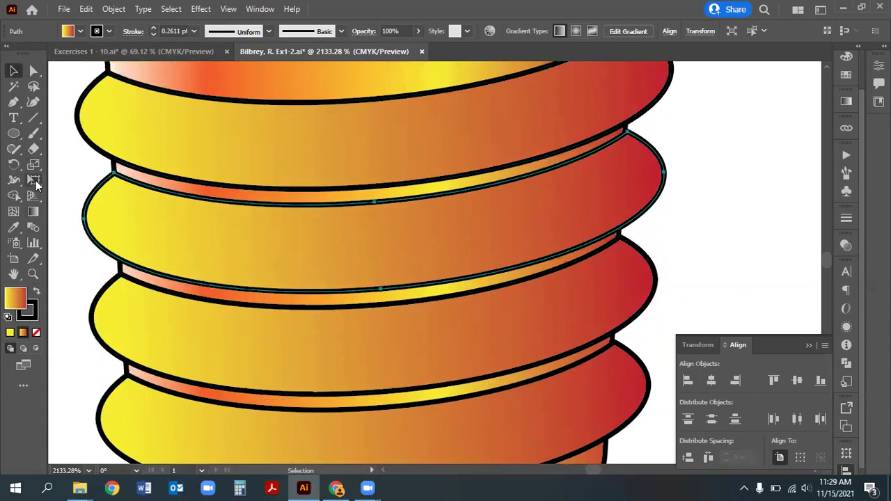
pyautogui.click(34, 180)
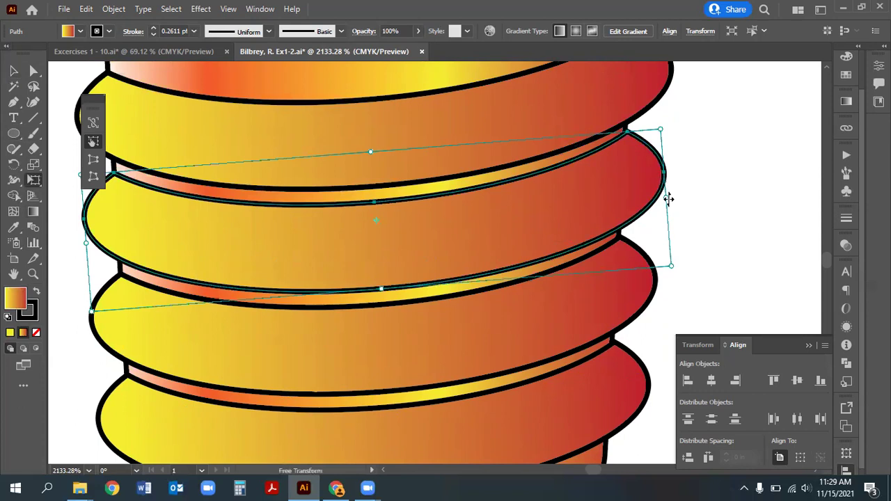
pyautogui.moveTo(665, 197); pyautogui.dragTo(665, 196)
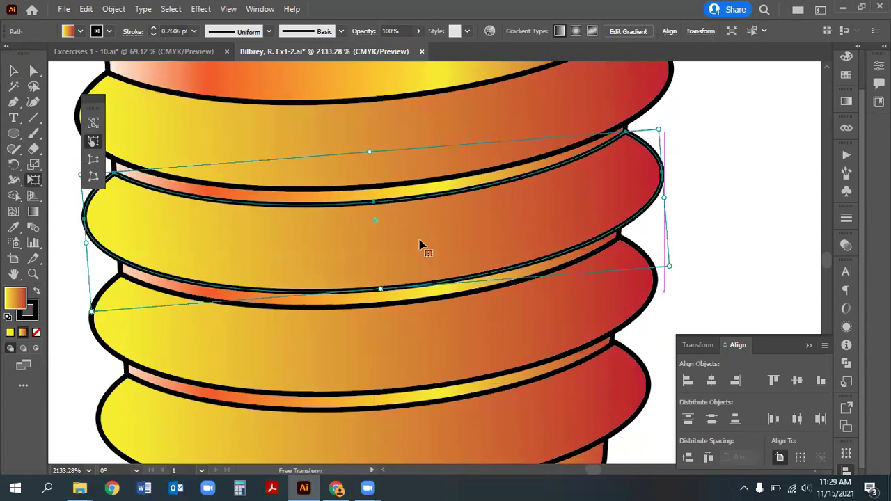
pyautogui.hotkey('ctrl', '0')
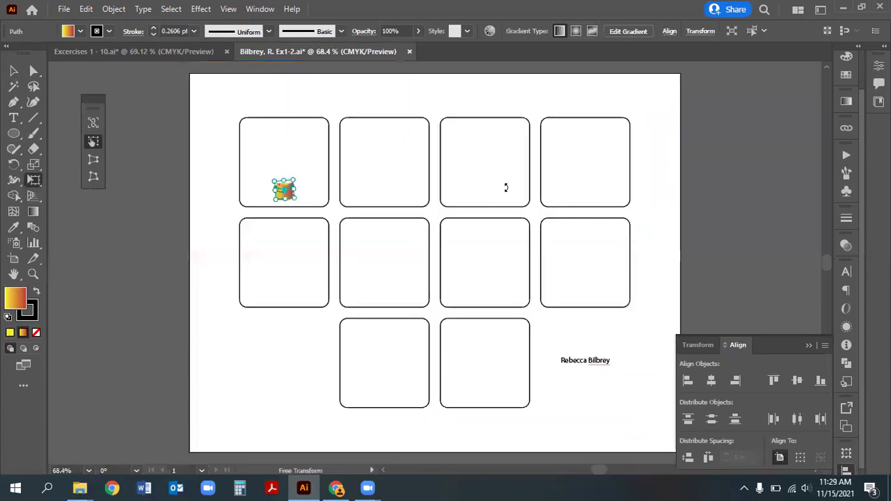
# Zoom into the top-left base artwork and make the bulb <Mesh> and bottom <Path> visible again.
pyautogui.click(13, 71)
pyautogui.click(32, 272)
pyautogui.moveTo(265, 160); pyautogui.dragTo(483, 255)
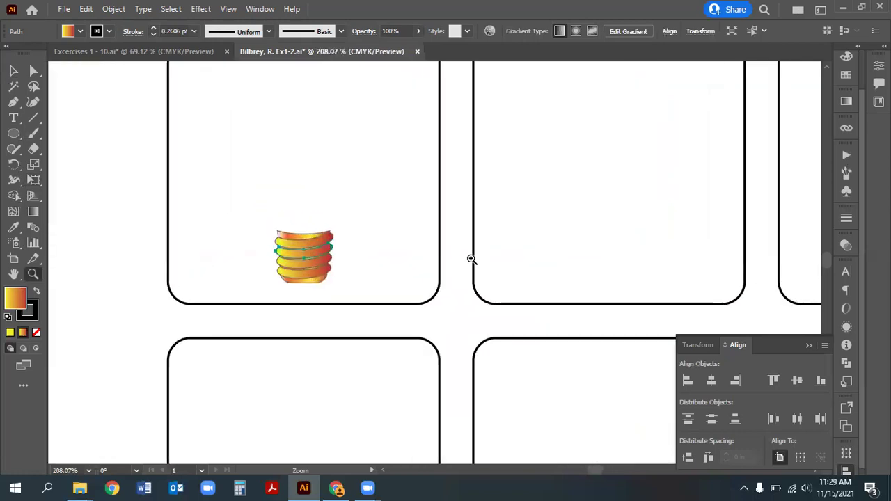
pyautogui.scroll(1, 318, 241)
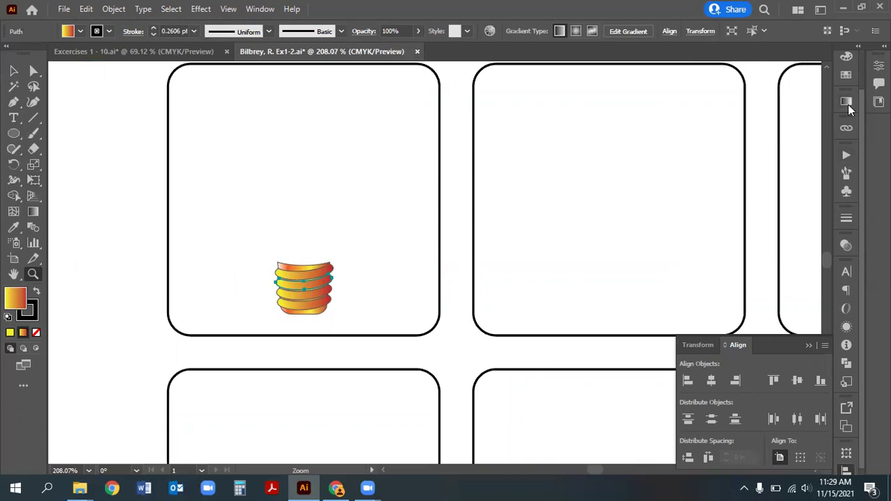
pyautogui.scroll(2, 849, 79)
pyautogui.scroll(2, 863, 109)
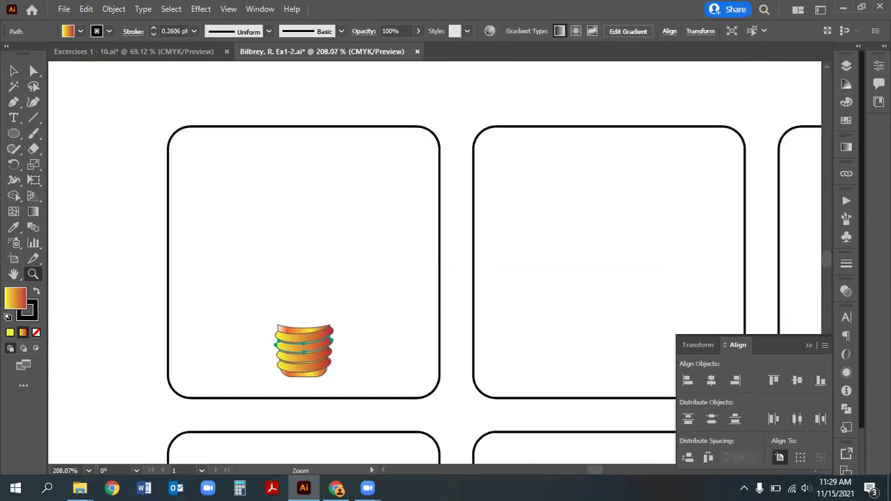
pyautogui.click(846, 64)
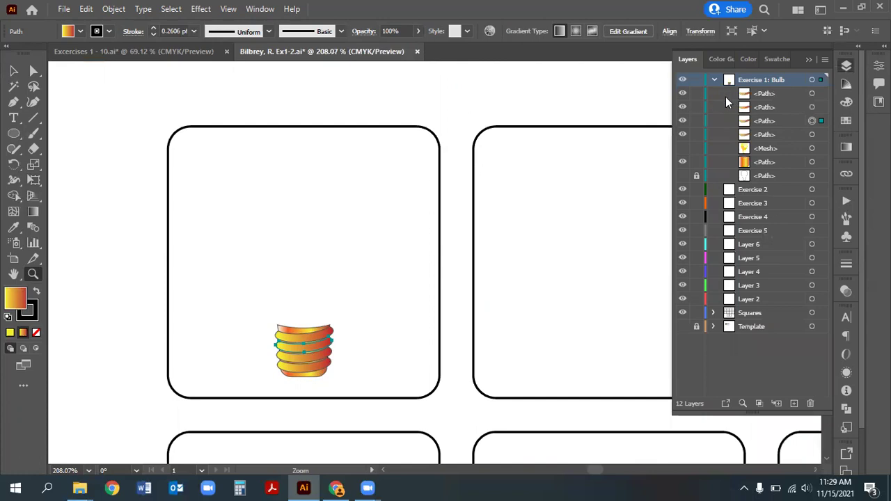
pyautogui.click(683, 149)
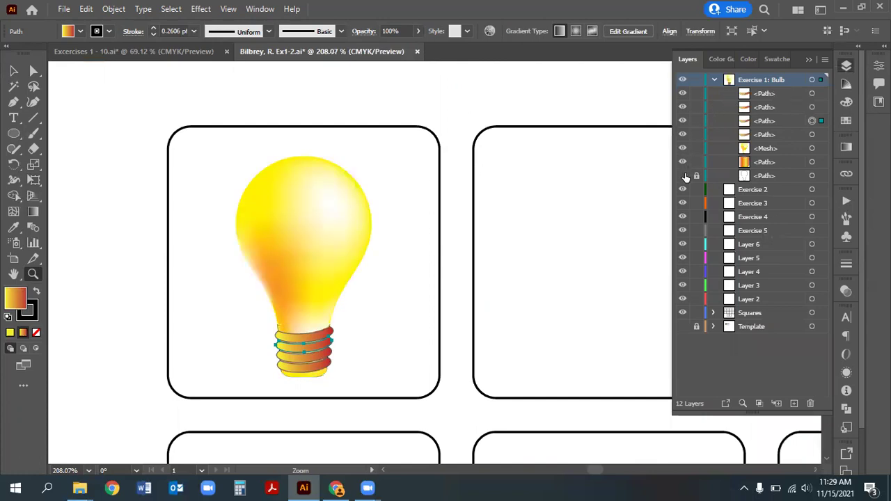
pyautogui.click(682, 176)
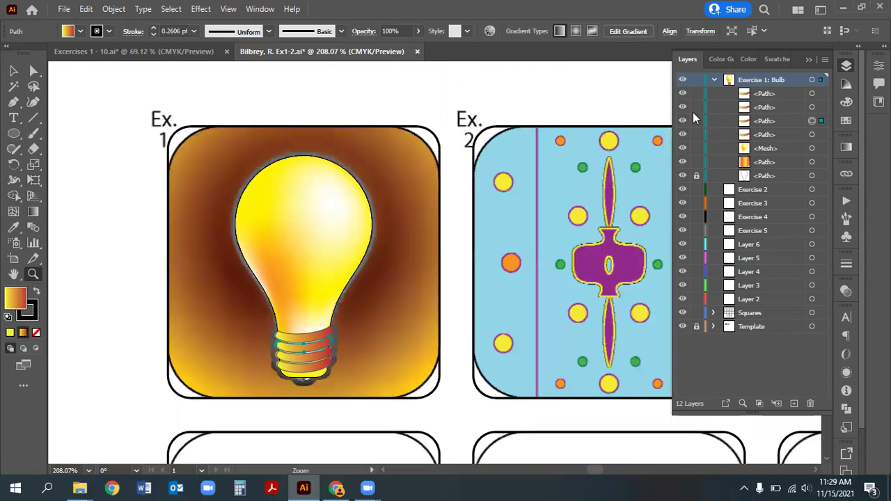
# Hide the Exercise 1: Bulb layer and zoom closely into the tip of the screw base.
pyautogui.click(682, 80)
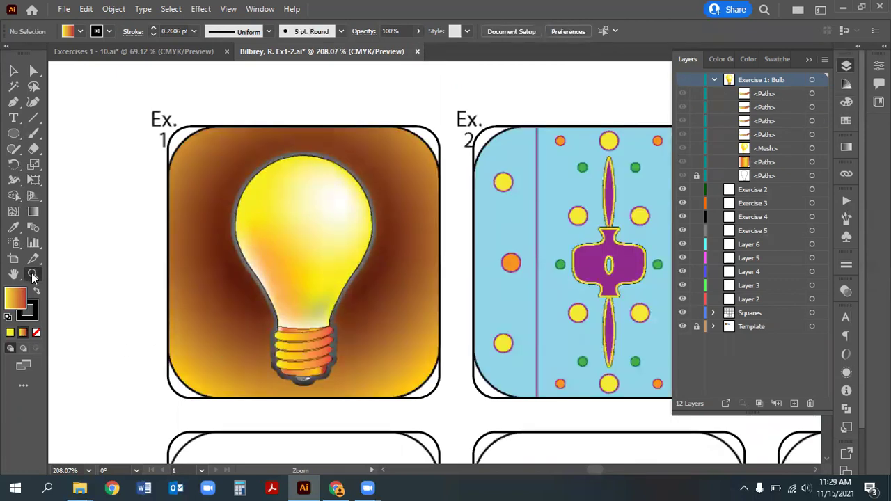
pyautogui.moveTo(317, 380); pyautogui.dragTo(528, 392)
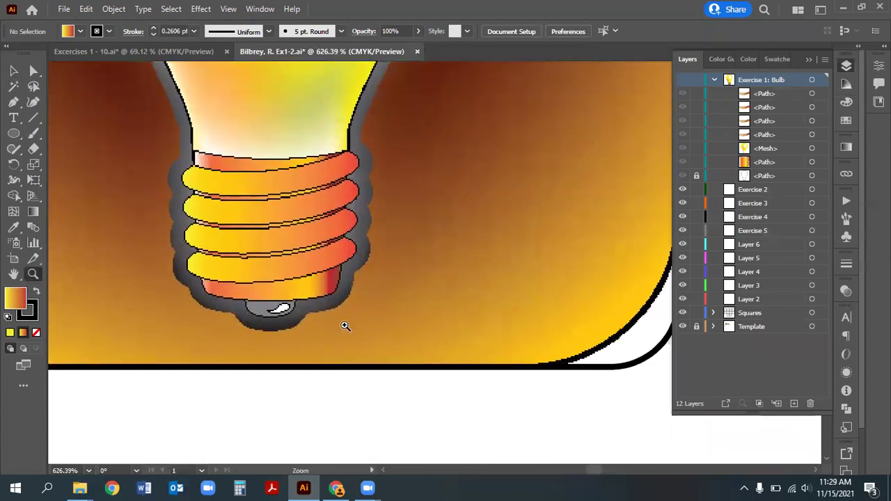
pyautogui.click(296, 310)
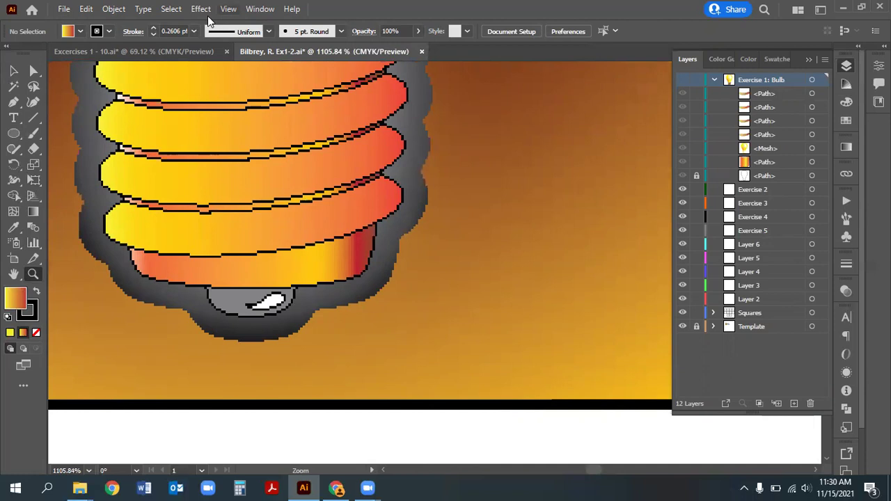
# Turn on Show Grid and Snap to Grid, then show the Exercise 1: Bulb layer again.
pyautogui.click(229, 9)
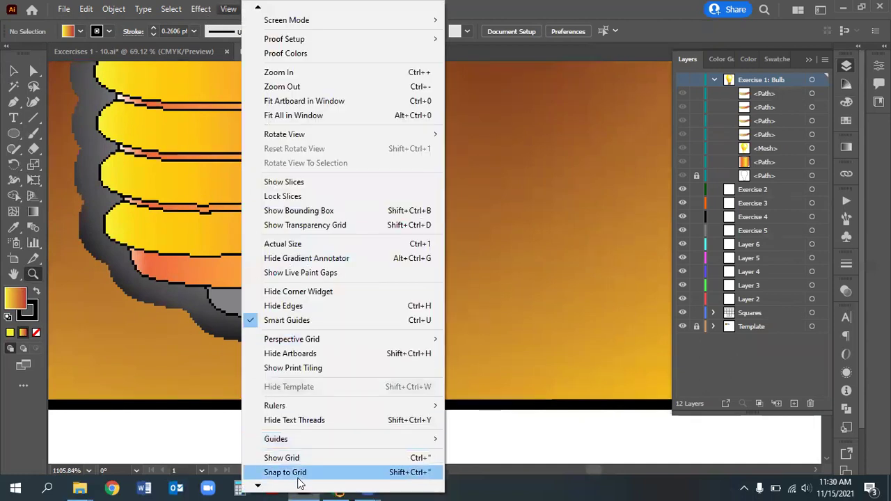
pyautogui.click(295, 458)
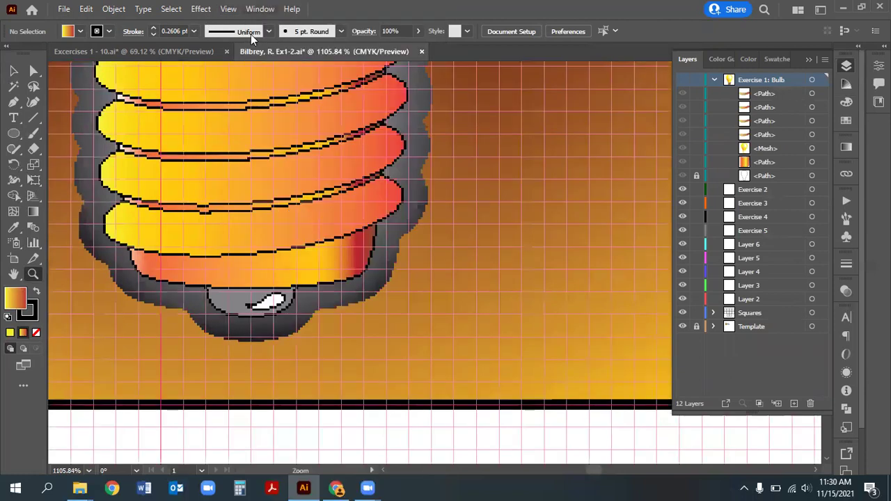
pyautogui.click(228, 9)
pyautogui.click(295, 471)
pyautogui.click(15, 135)
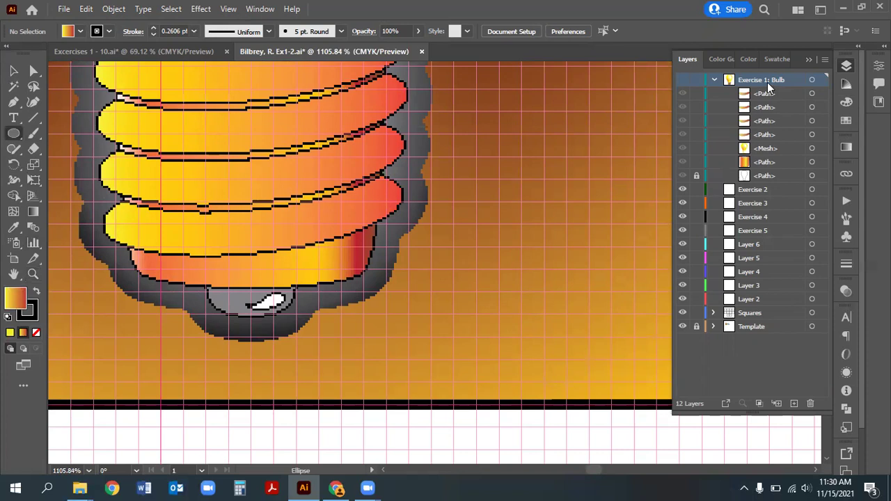
pyautogui.click(683, 80)
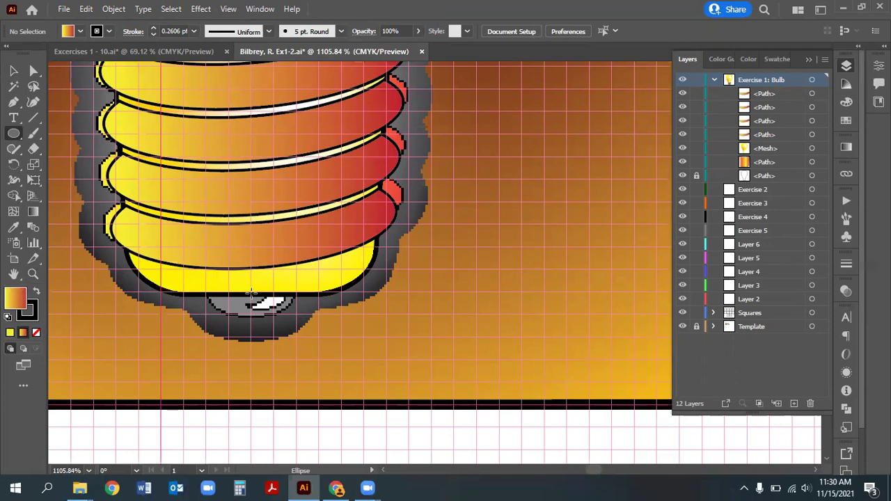
# Draw a small ellipse over the base's yellow tip and fill it with 70% black grey.
pyautogui.moveTo(251, 292)
pyautogui.mouseDown()
pyautogui.moveTo(219, 301)
pyautogui.moveTo(218, 310)
pyautogui.moveTo(202, 305)
pyautogui.mouseUp()
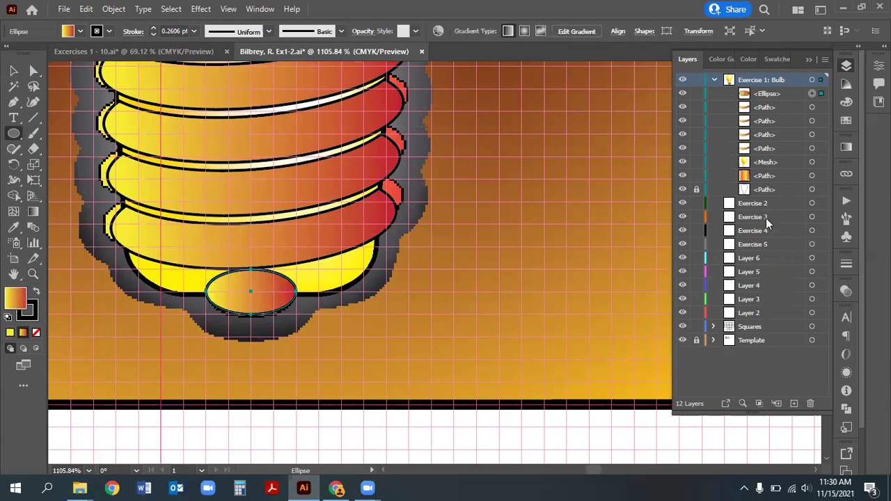
pyautogui.click(846, 102)
pyautogui.click(848, 119)
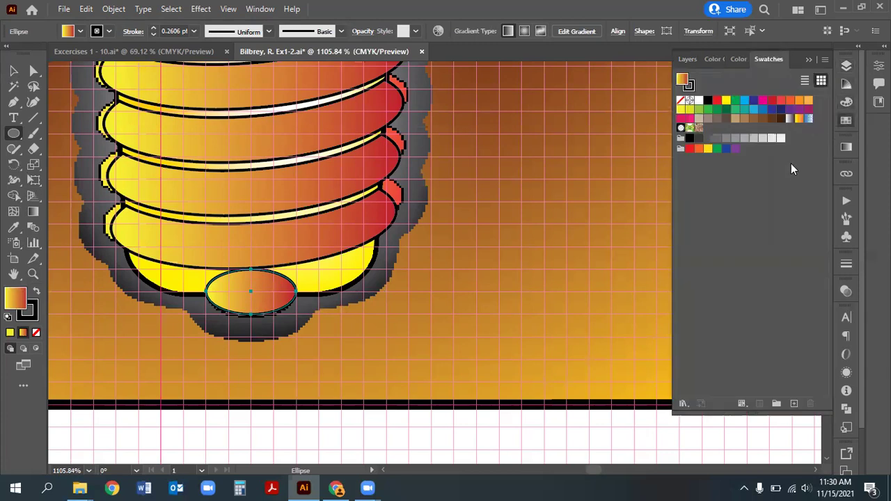
pyautogui.click(717, 139)
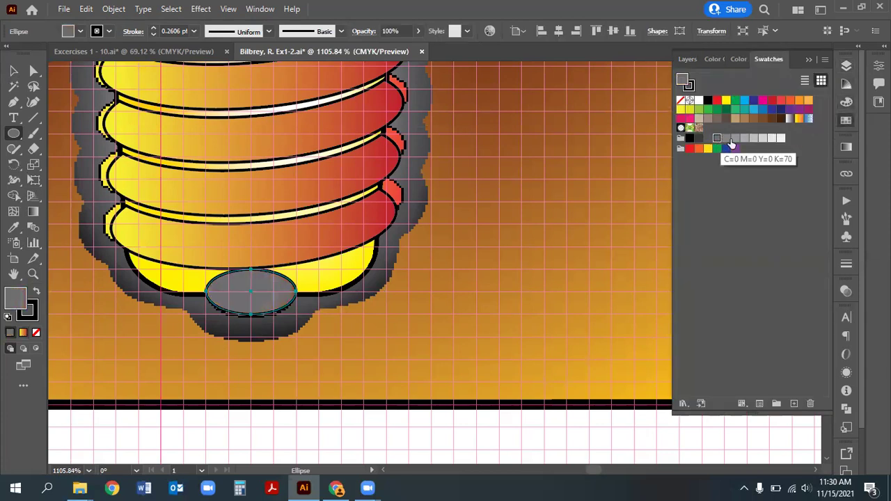
pyautogui.click(734, 138)
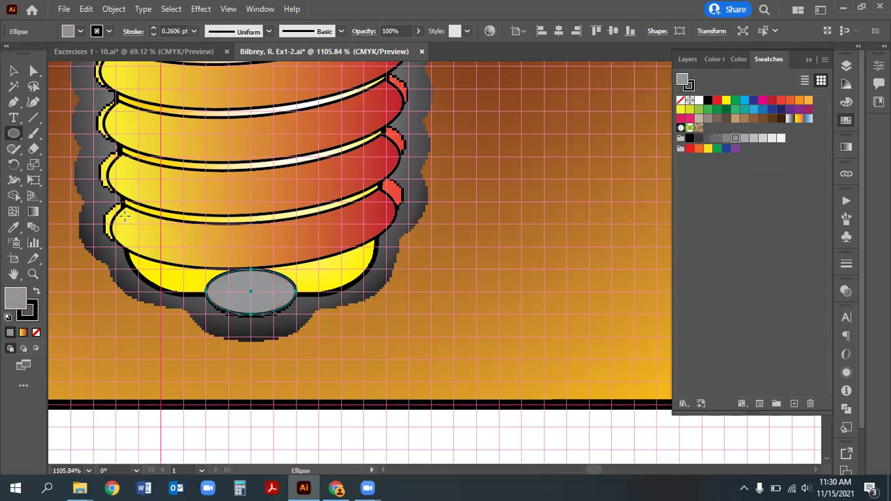
pyautogui.click(726, 138)
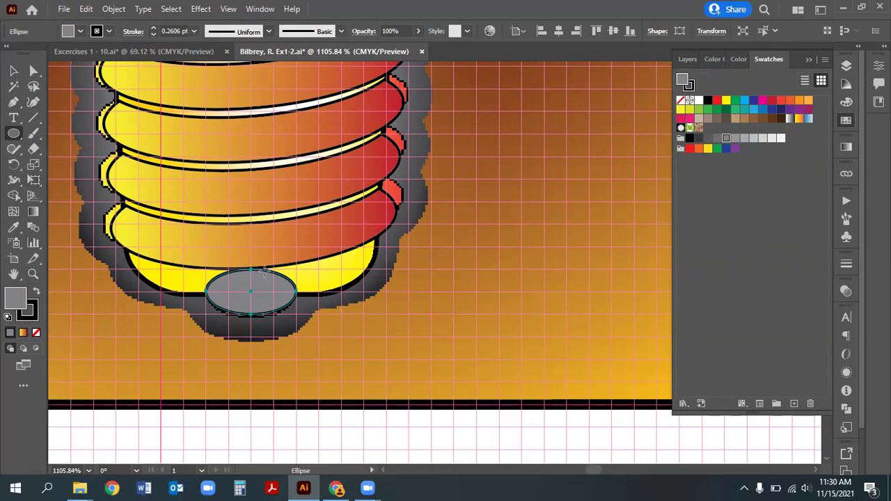
pyautogui.click(227, 10)
# With grid snapping off, draw a crescent with the Pen tool inside the grey ellipse.
pyautogui.click(254, 470)
pyautogui.press('p')
pyautogui.moveTo(276, 305)
pyautogui.mouseDown()
pyautogui.moveTo(255, 308)
pyautogui.moveTo(264, 302)
pyautogui.moveTo(255, 299)
pyautogui.moveTo(285, 293)
pyautogui.mouseUp()
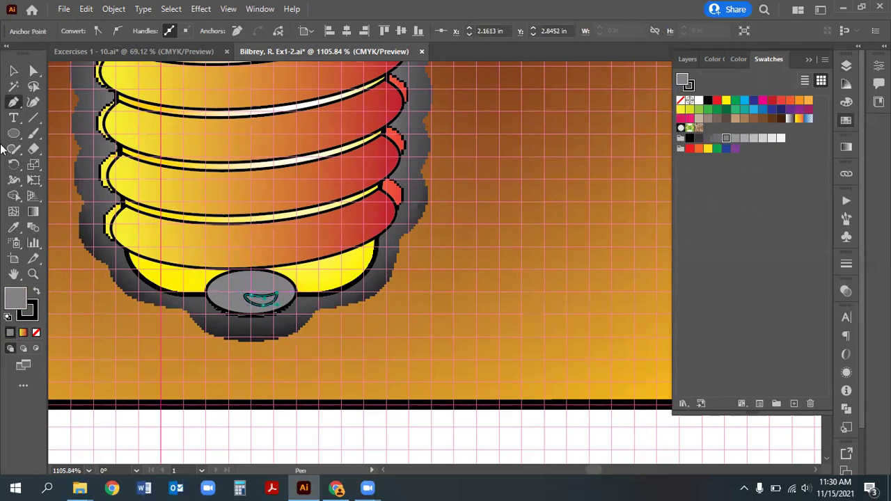
pyautogui.click(33, 274)
pyautogui.moveTo(318, 311); pyautogui.dragTo(493, 348)
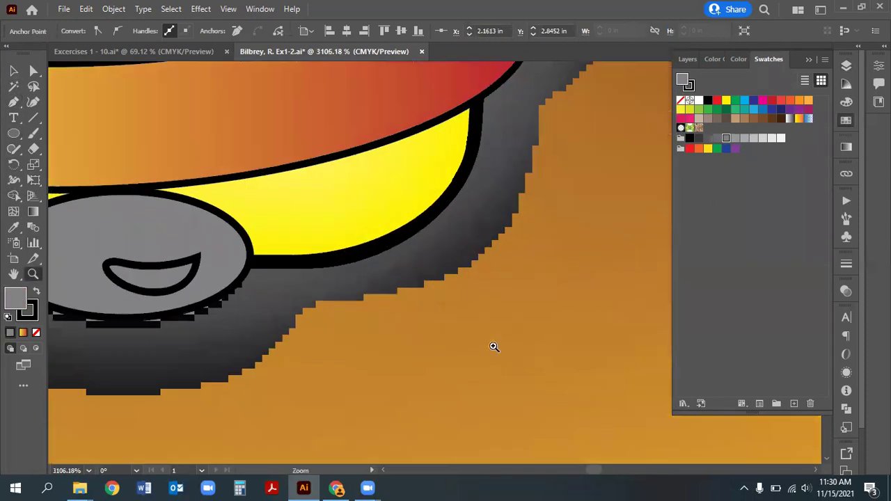
# Reshape the crescent's bottom curve and give it a white fill with no stroke.
pyautogui.click(33, 70)
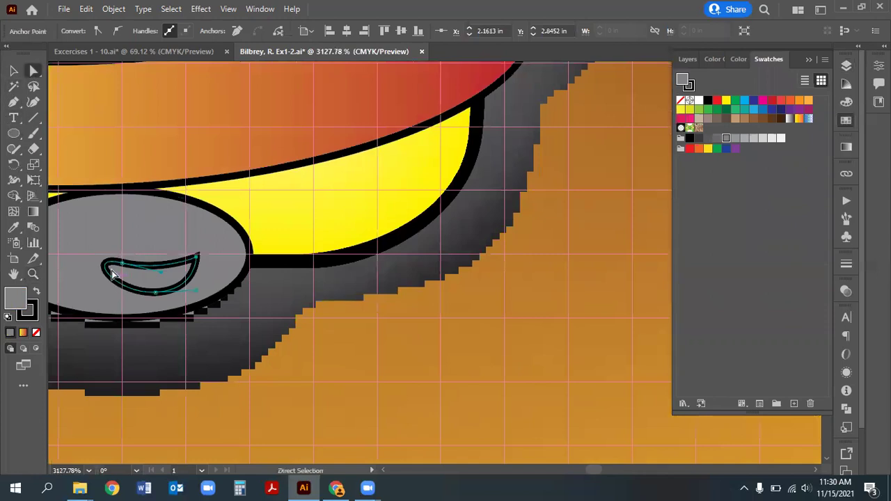
pyautogui.click(126, 266)
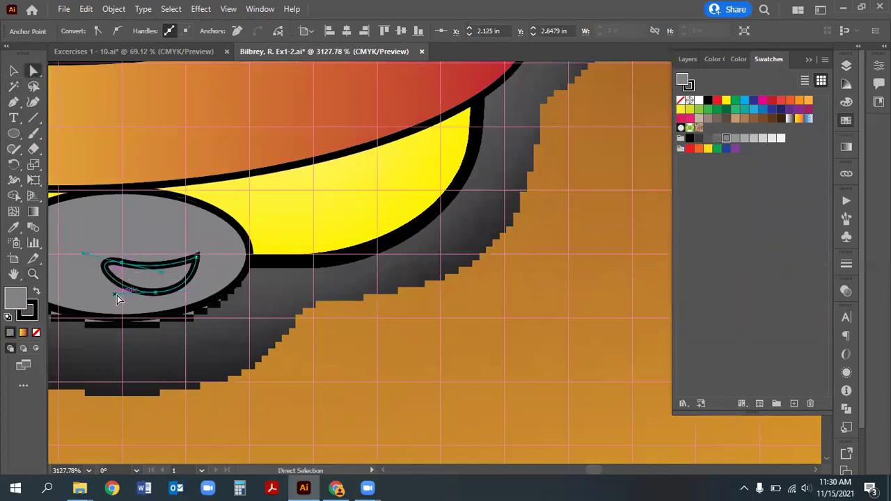
pyautogui.moveTo(116, 295); pyautogui.dragTo(94, 304)
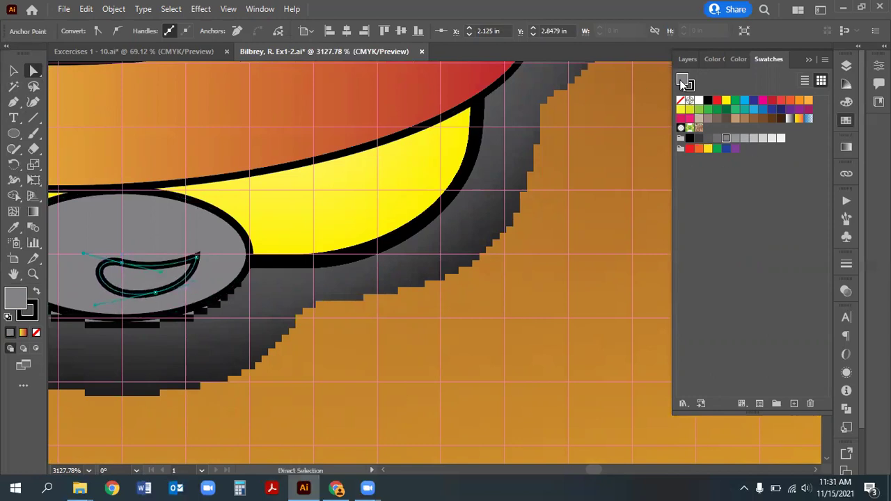
pyautogui.click(697, 101)
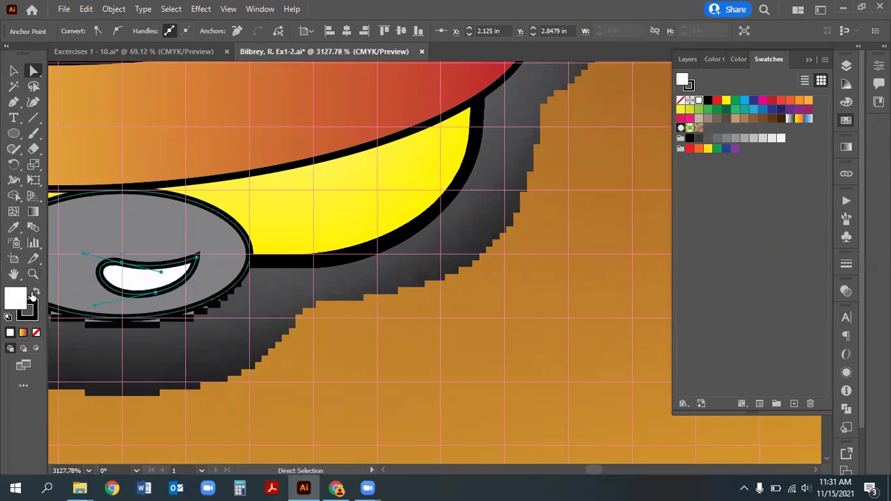
pyautogui.click(38, 317)
pyautogui.click(36, 332)
pyautogui.click(14, 71)
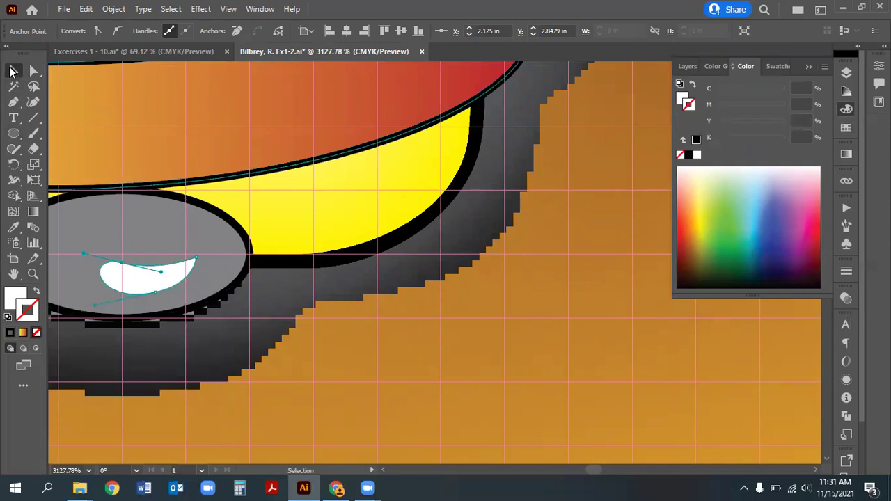
pyautogui.keyDown('shift'); pyautogui.click(143, 234); pyautogui.keyUp('shift')
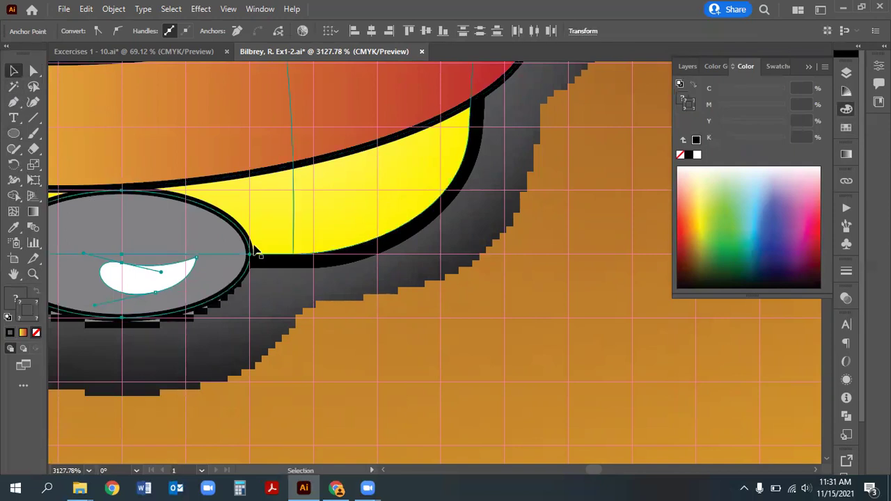
# Group the grey ellipse with the white crescent and move the group behind the yellow bottom band.
pyautogui.hotkey('ctrl', '-')
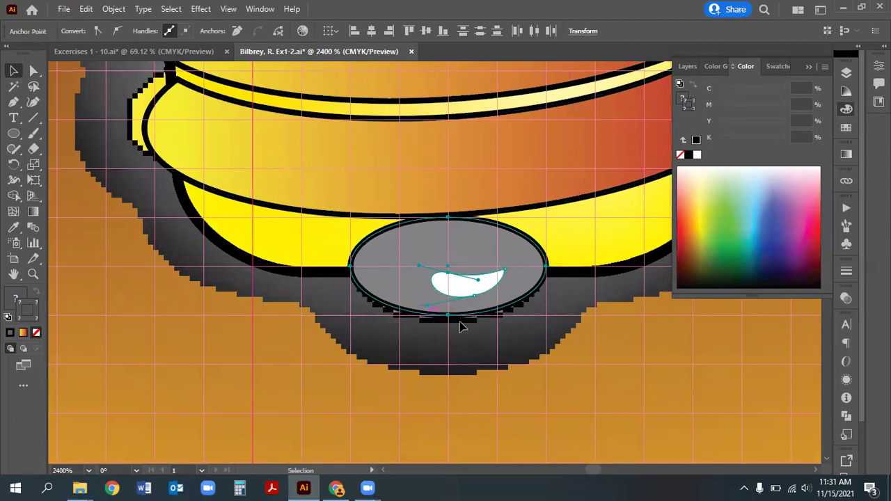
pyautogui.click(459, 327)
pyautogui.click(465, 284)
pyautogui.keyDown('shift'); pyautogui.click(464, 249); pyautogui.keyUp('shift')
pyautogui.press('ctrl')
pyautogui.hotkey('ctrl', 'g')
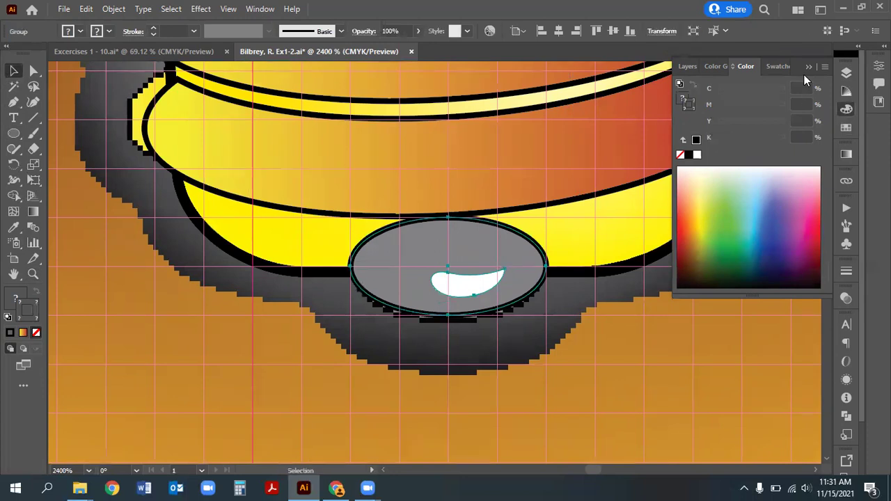
pyautogui.click(844, 73)
pyautogui.moveTo(768, 103); pyautogui.dragTo(780, 187)
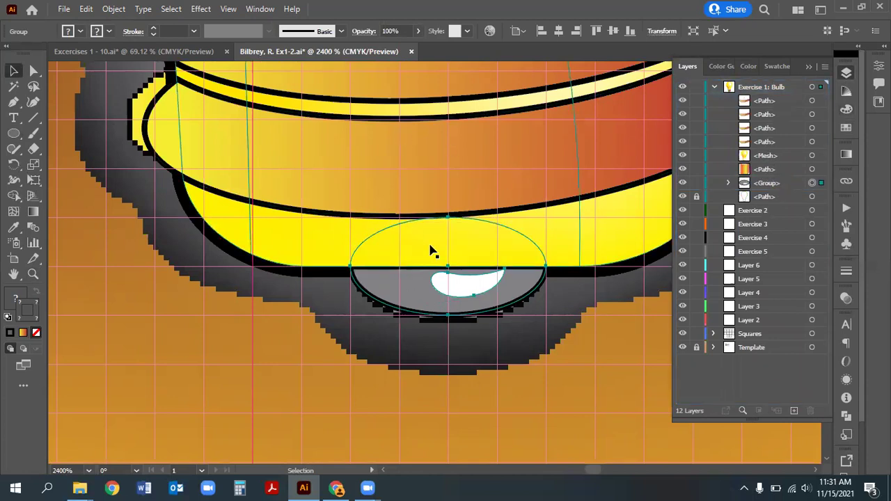
pyautogui.scroll(-5, 430, 250)
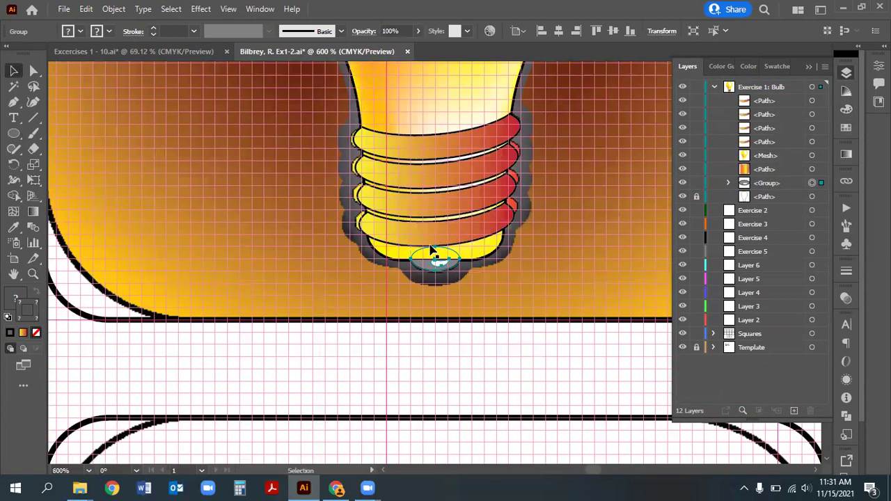
# Hide the canvas grid and zoom in on the finished bulb icon.
pyautogui.hotkey('ctrl', '0')
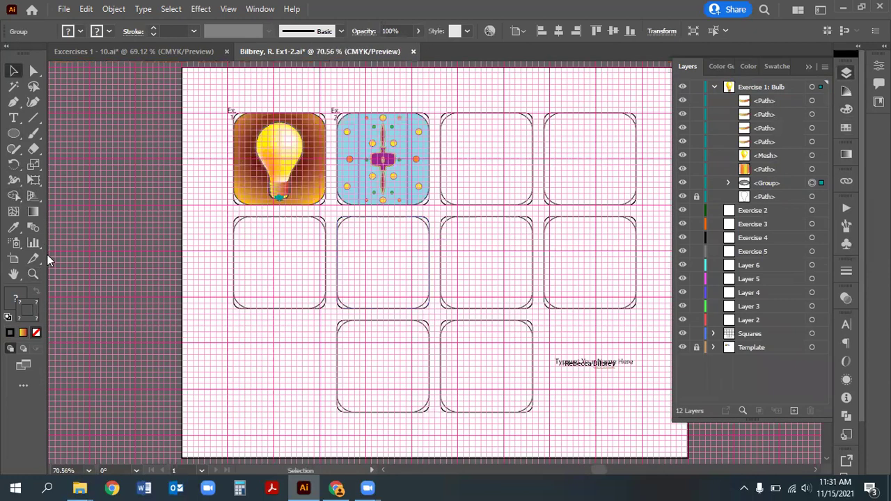
pyautogui.click(33, 273)
pyautogui.hotkey('ctrl', "'")
pyautogui.moveTo(567, 318); pyautogui.dragTo(494, 197)
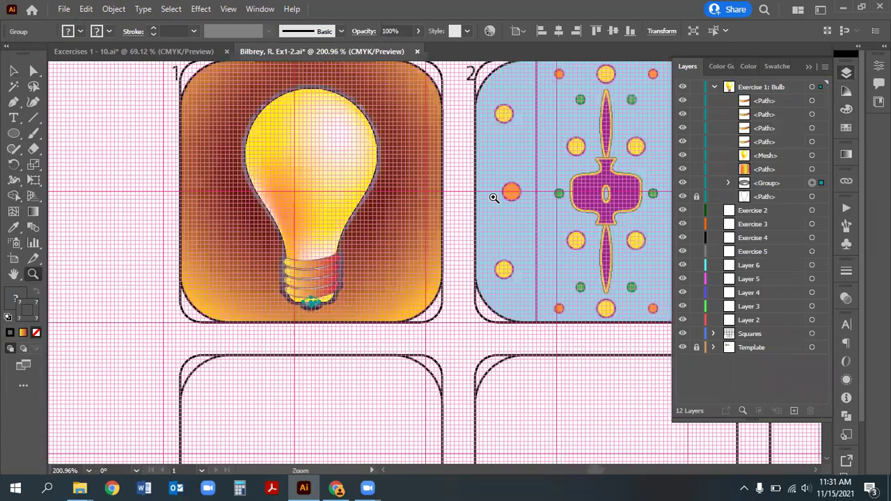
pyautogui.hotkey('ctrl', "'")
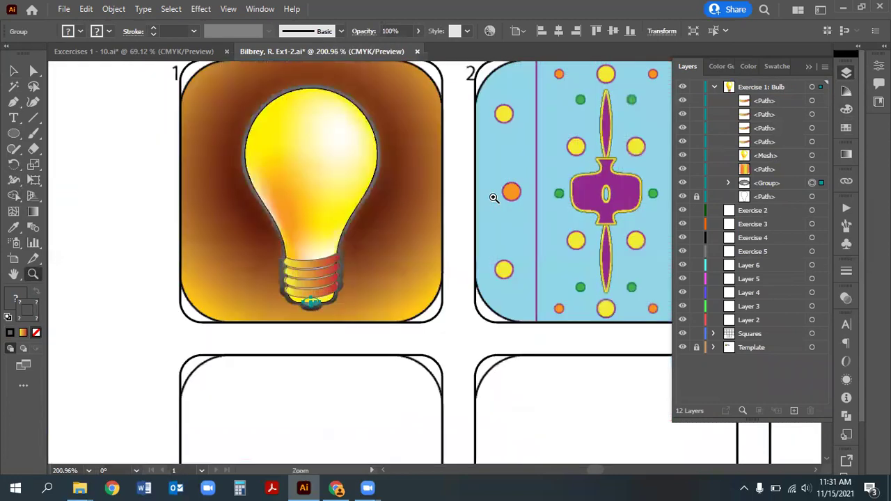
pyautogui.click(13, 70)
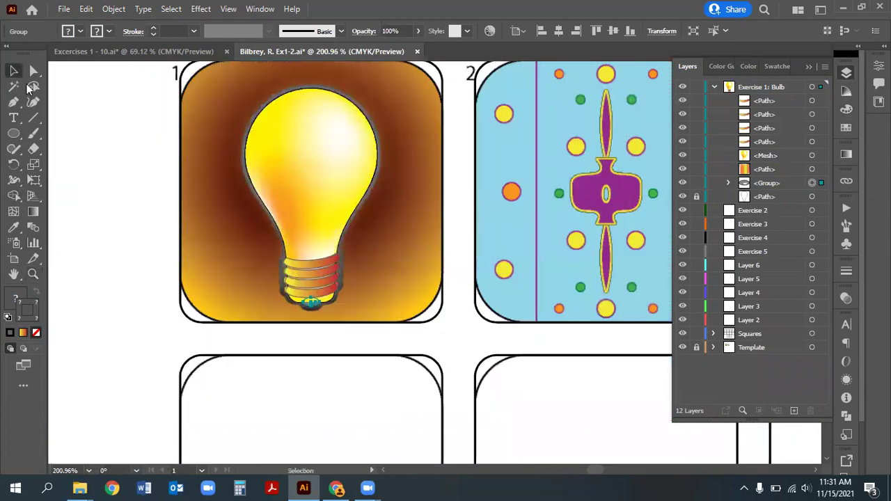
# Zoom into the screw base and nudge the grey tip group slightly downward.
pyautogui.click(127, 186)
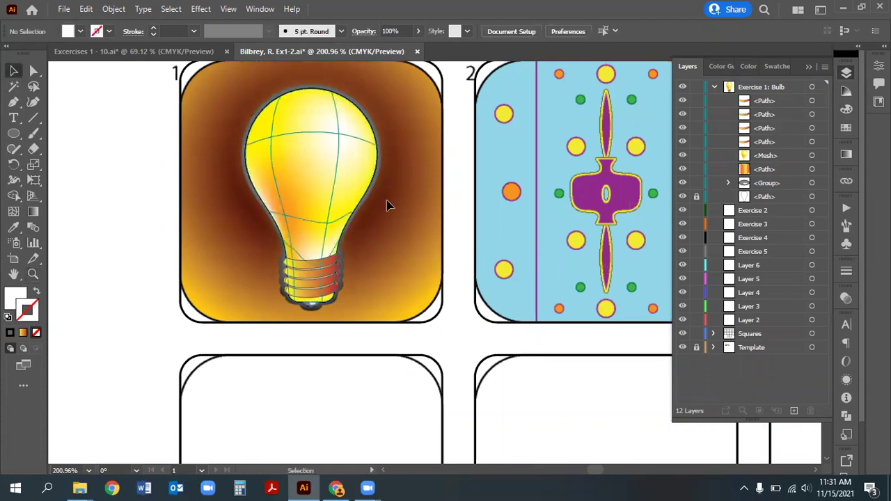
pyautogui.click(32, 274)
pyautogui.moveTo(306, 271); pyautogui.dragTo(438, 308)
pyautogui.moveTo(291, 342); pyautogui.dragTo(527, 383)
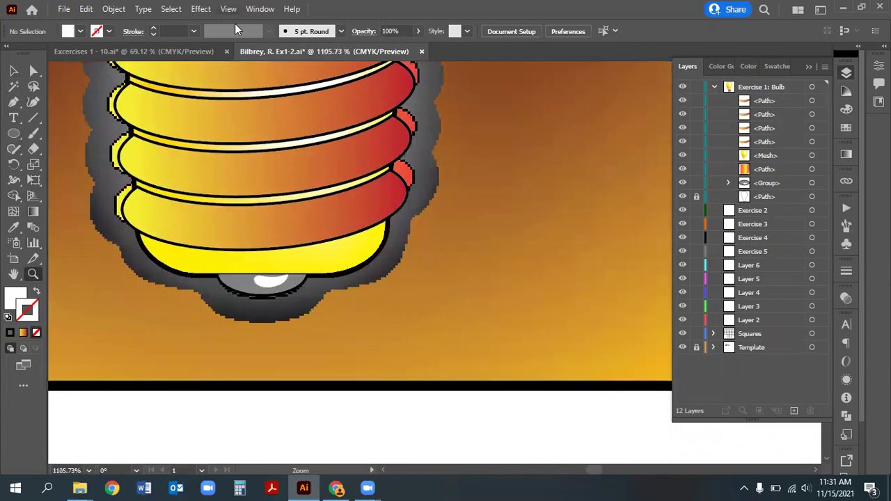
pyautogui.hotkey('alt', 'v')
pyautogui.press('Escape')
pyautogui.press('v')
pyautogui.click(266, 288)
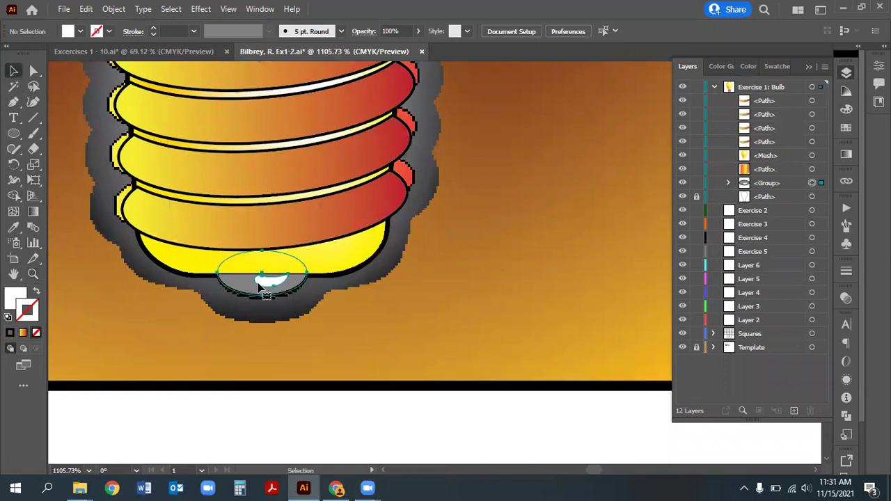
pyautogui.press('Down')
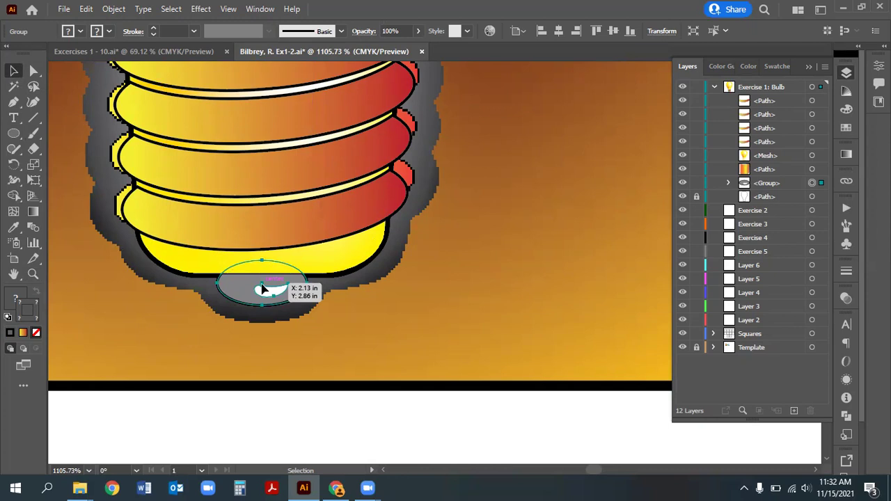
pyautogui.moveTo(263, 288); pyautogui.dragTo(264, 288)
pyautogui.moveTo(263, 284); pyautogui.dragTo(262, 281)
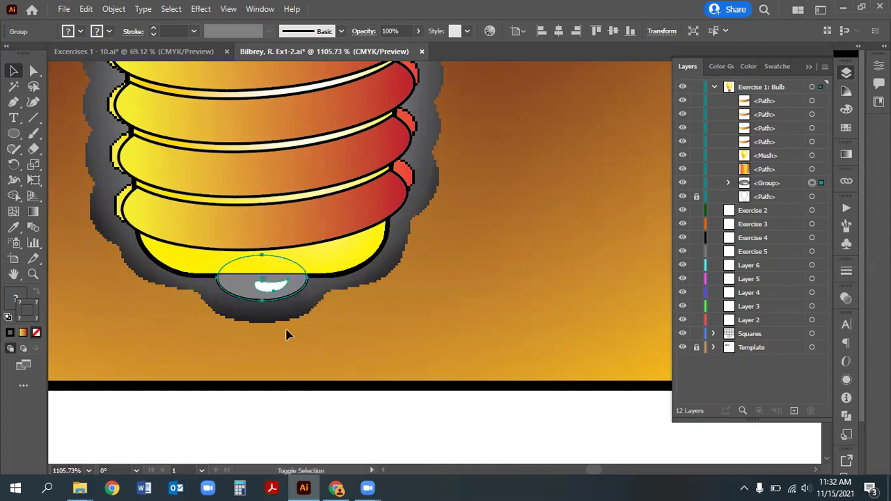
pyautogui.click(338, 378)
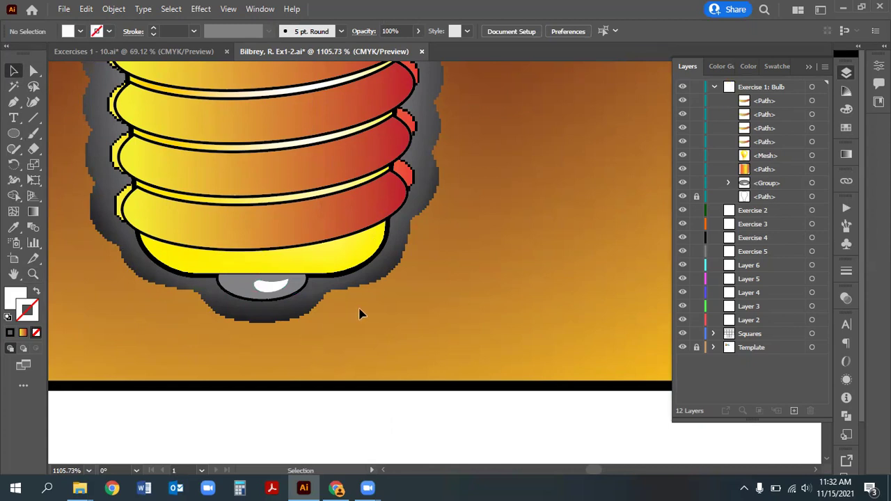
# With grid snapping off, pull the grey tip's side anchors up against the yellow band.
pyautogui.click(33, 71)
pyautogui.click(233, 291)
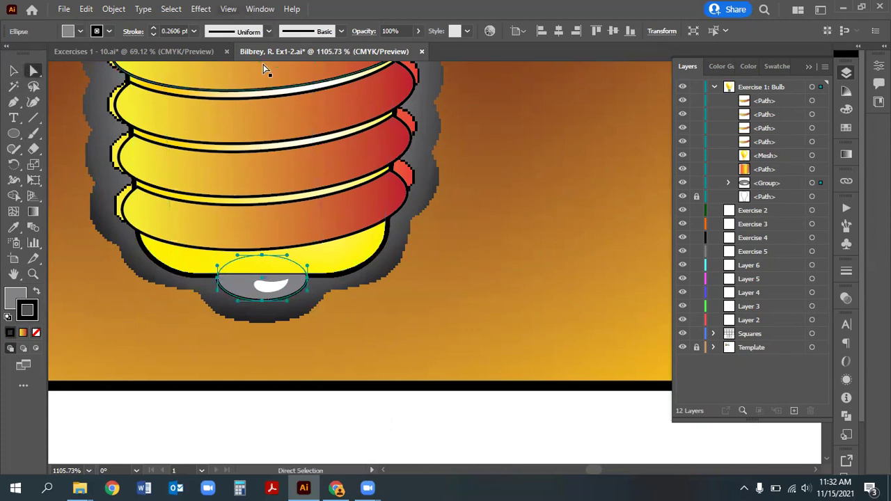
pyautogui.click(228, 8)
pyautogui.click(308, 474)
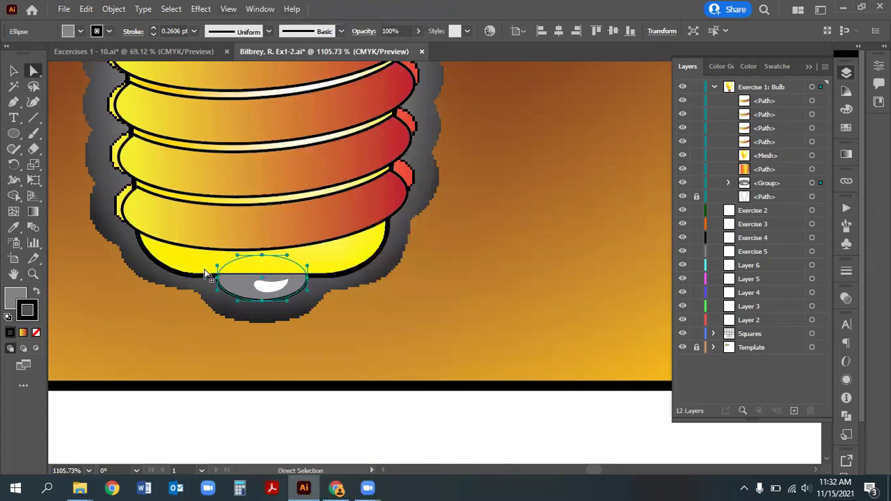
pyautogui.moveTo(218, 277); pyautogui.dragTo(220, 261)
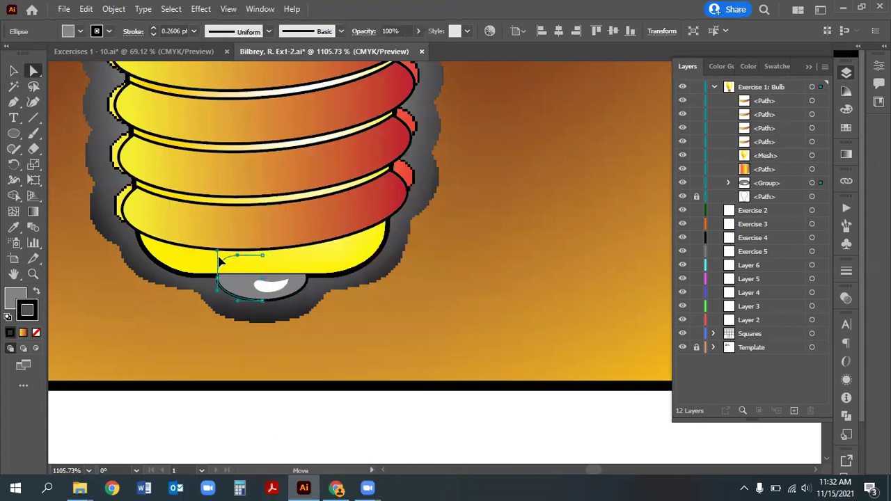
pyautogui.moveTo(307, 278); pyautogui.dragTo(307, 250)
pyautogui.click(309, 273)
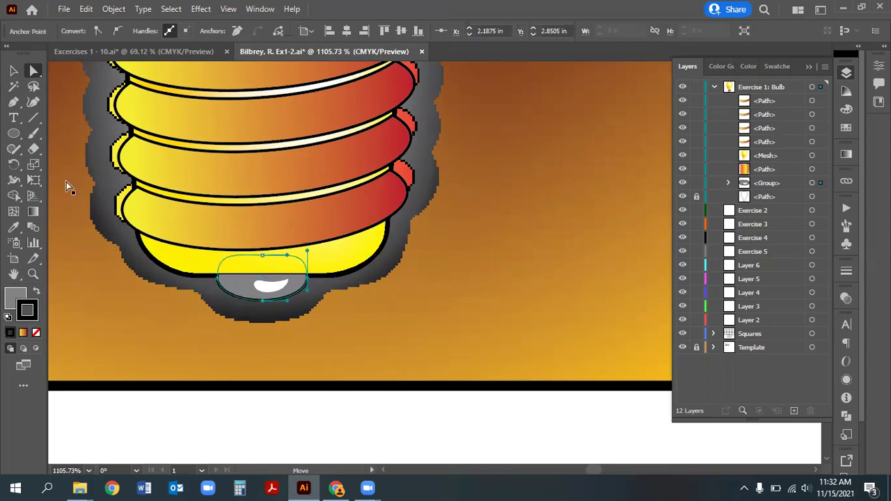
pyautogui.click(13, 71)
pyautogui.click(306, 315)
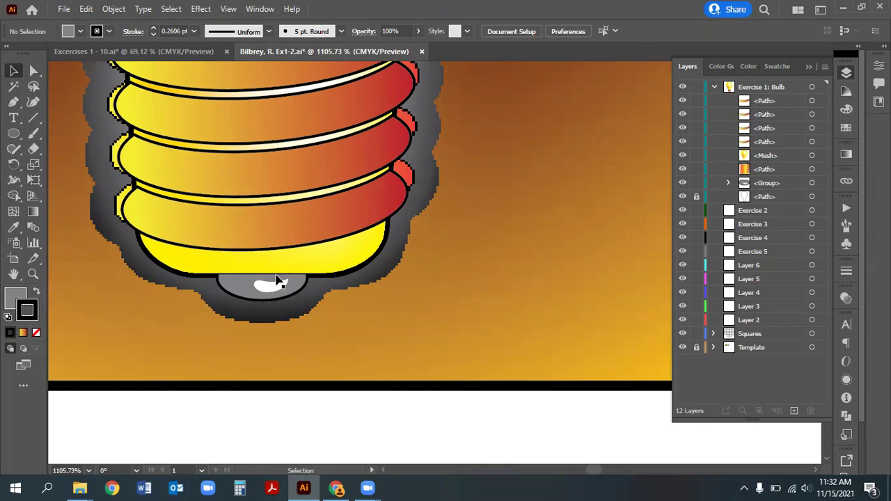
pyautogui.hotkey('ctrl', '0')
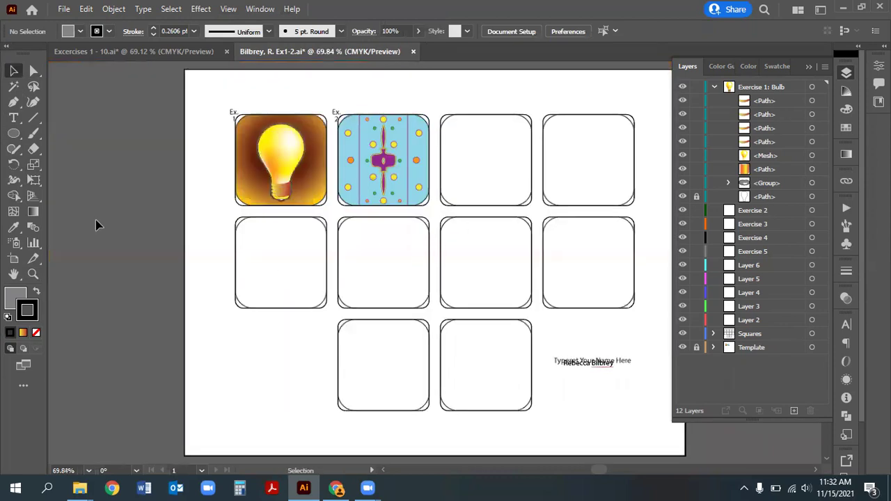
# Toggle the Exercise 1: Bulb layer on and off to compare, then zoom in close on the bulb.
pyautogui.click(33, 274)
pyautogui.moveTo(606, 319); pyautogui.dragTo(323, 350)
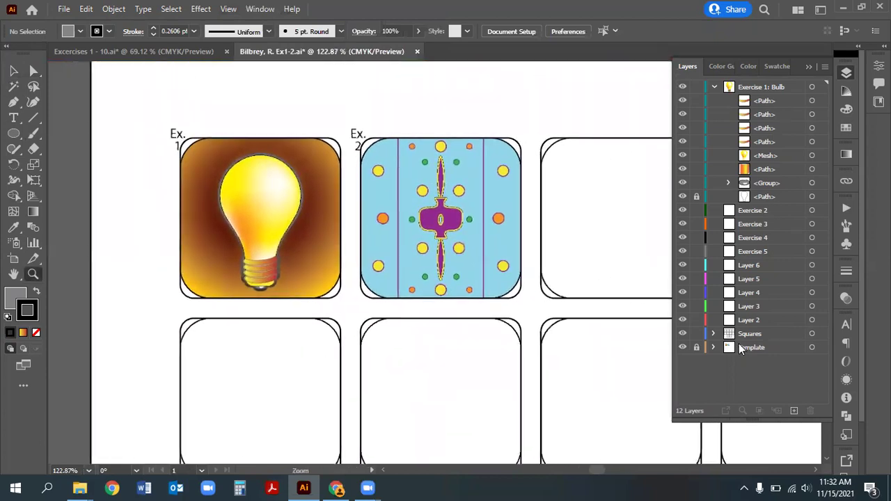
pyautogui.moveTo(295, 236); pyautogui.dragTo(405, 285)
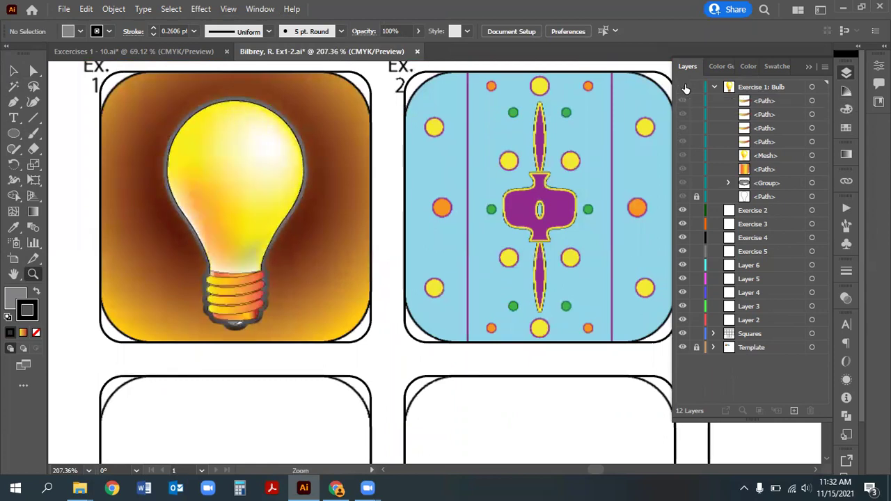
pyautogui.click(684, 87)
pyautogui.click(684, 88)
pyautogui.click(683, 87)
pyautogui.click(683, 87)
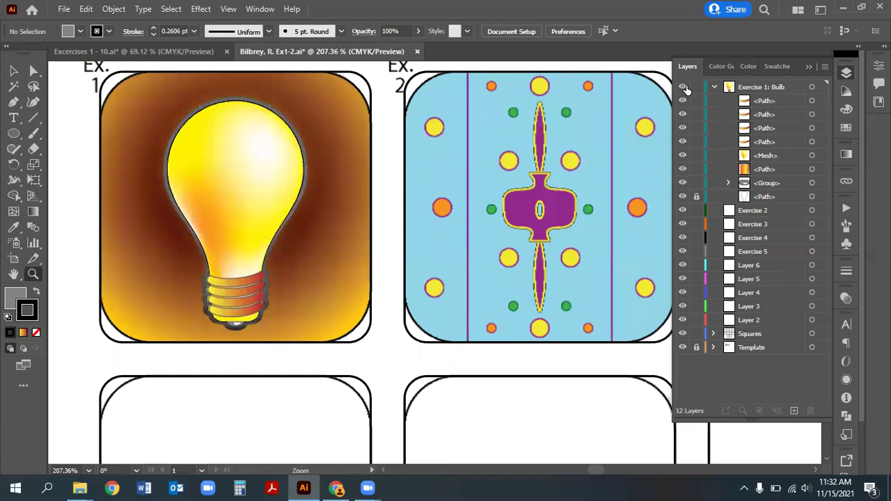
pyautogui.click(684, 87)
pyautogui.click(684, 87)
pyautogui.click(684, 87)
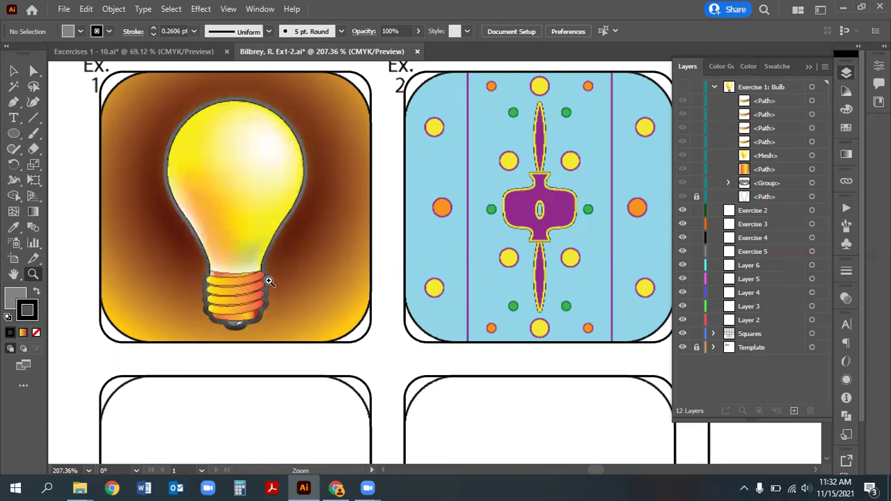
pyautogui.moveTo(220, 181); pyautogui.dragTo(339, 229)
pyautogui.click(13, 71)
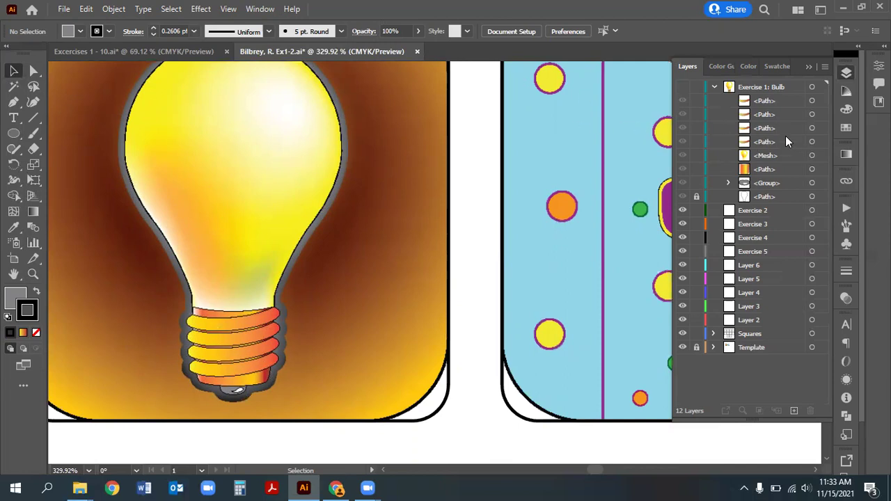
# Select the base ring paths, glass mesh, neck path and cap group in Layers and group them.
pyautogui.click(682, 87)
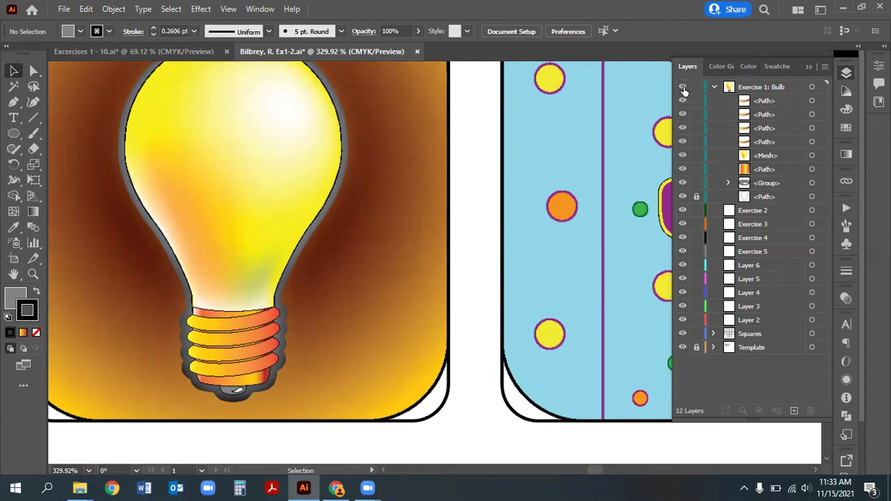
pyautogui.click(812, 102)
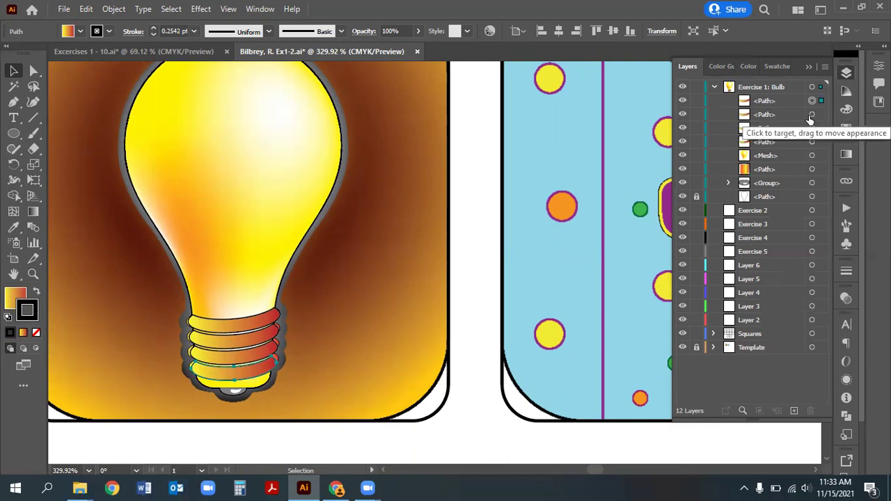
pyautogui.keyDown('shift'); pyautogui.click(812, 115); pyautogui.keyUp('shift')
pyautogui.keyDown('shift'); pyautogui.click(812, 128); pyautogui.keyUp('shift')
pyautogui.keyDown('shift'); pyautogui.click(812, 141); pyautogui.keyUp('shift')
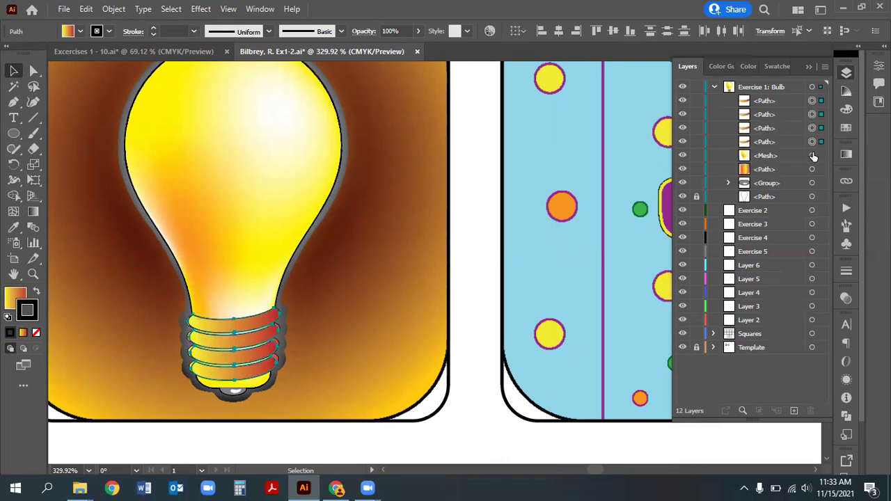
pyautogui.keyDown('shift'); pyautogui.click(812, 155); pyautogui.keyUp('shift')
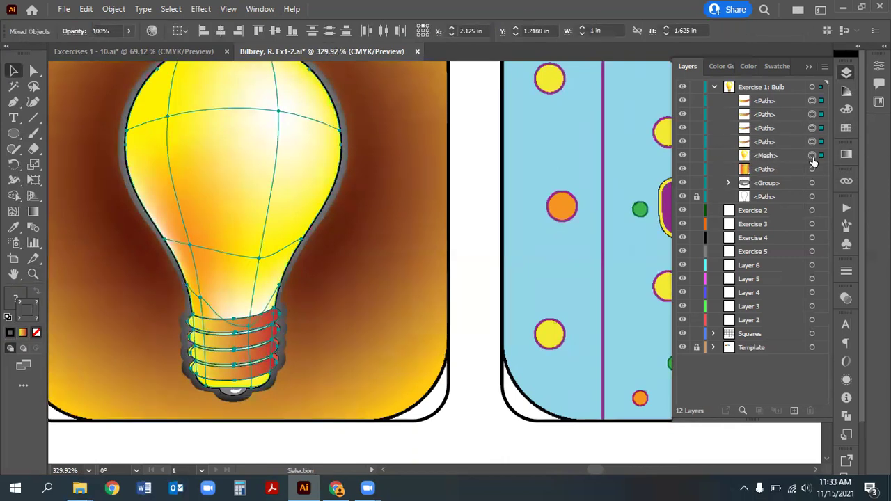
pyautogui.keyDown('shift'); pyautogui.click(811, 169); pyautogui.keyUp('shift')
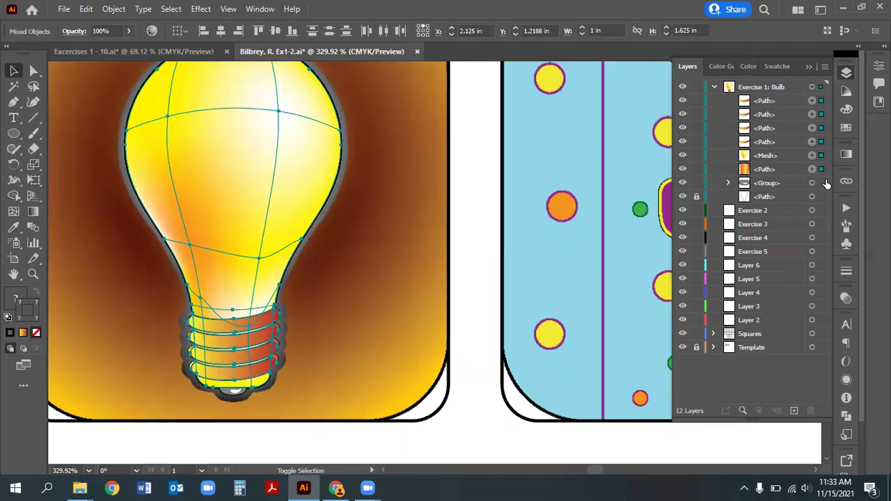
pyautogui.keyDown('shift'); pyautogui.click(811, 182); pyautogui.keyUp('shift')
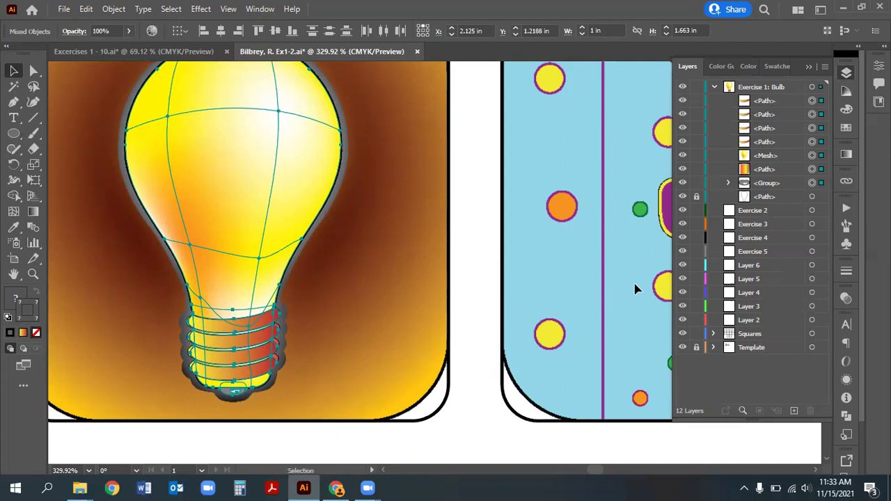
pyautogui.hotkey('ctrl', 'g')
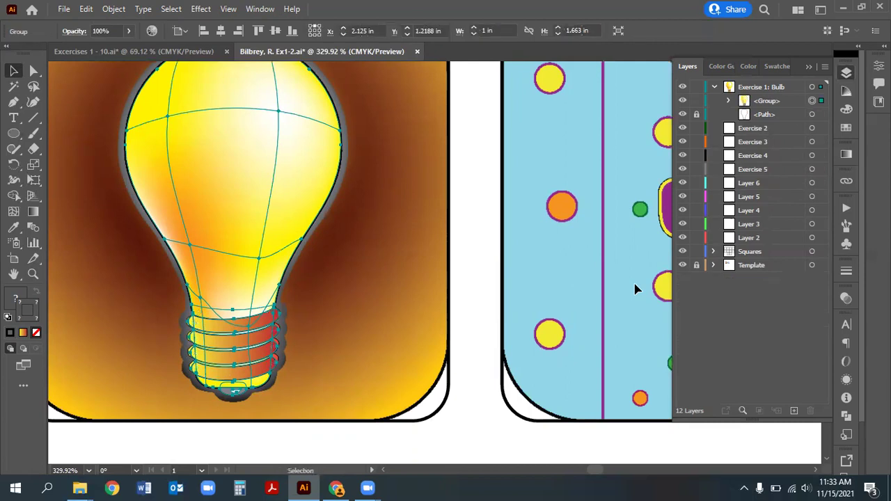
# Duplicate the bulb group and reset the copy to white fill with black stroke.
pyautogui.click(766, 103)
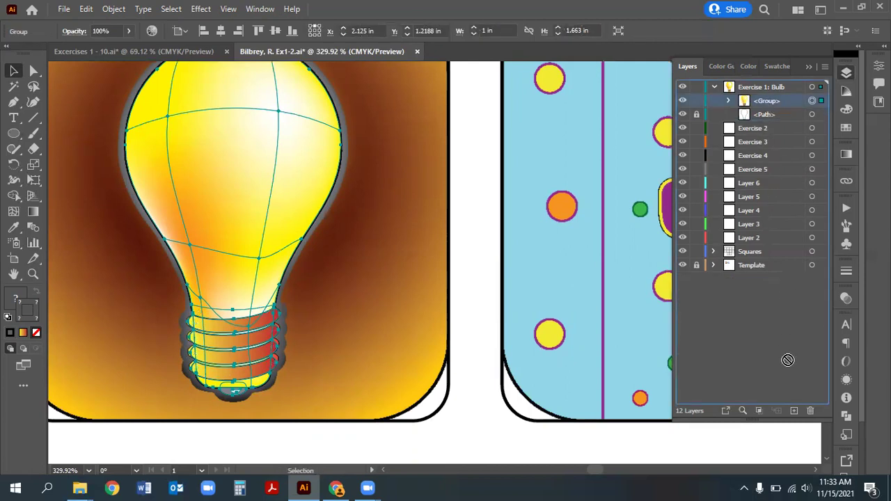
pyautogui.click(794, 411)
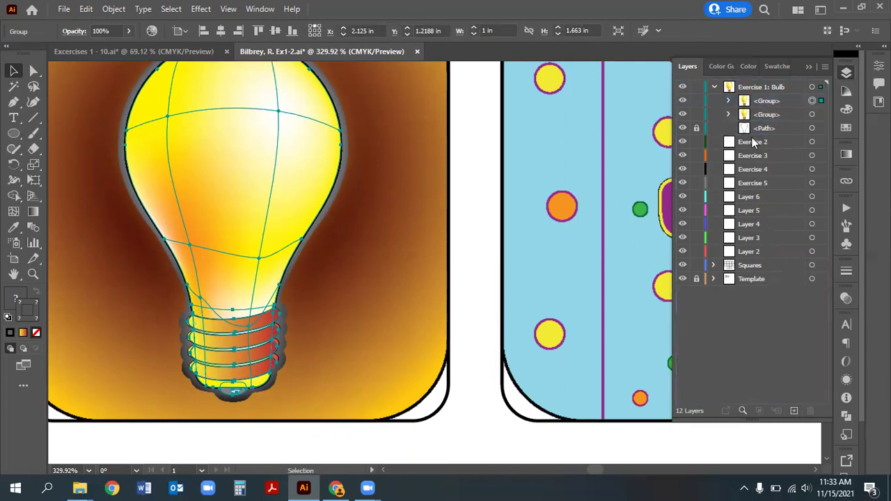
pyautogui.click(811, 115)
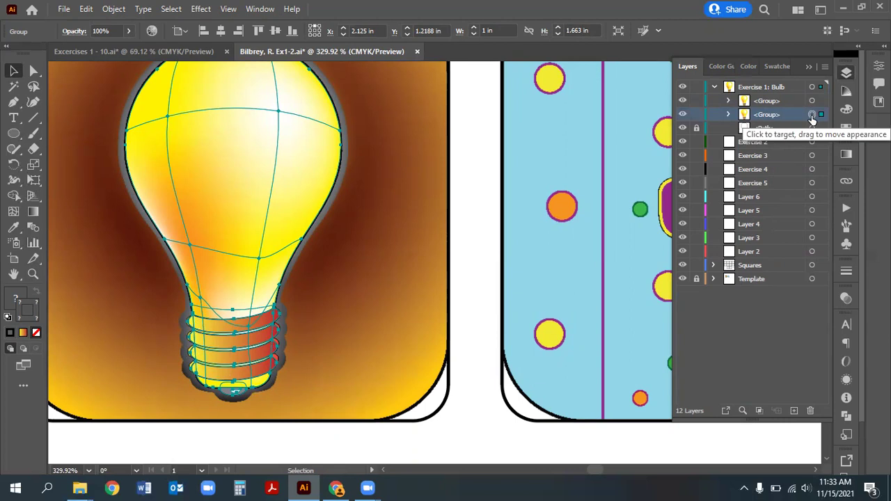
pyautogui.click(6, 318)
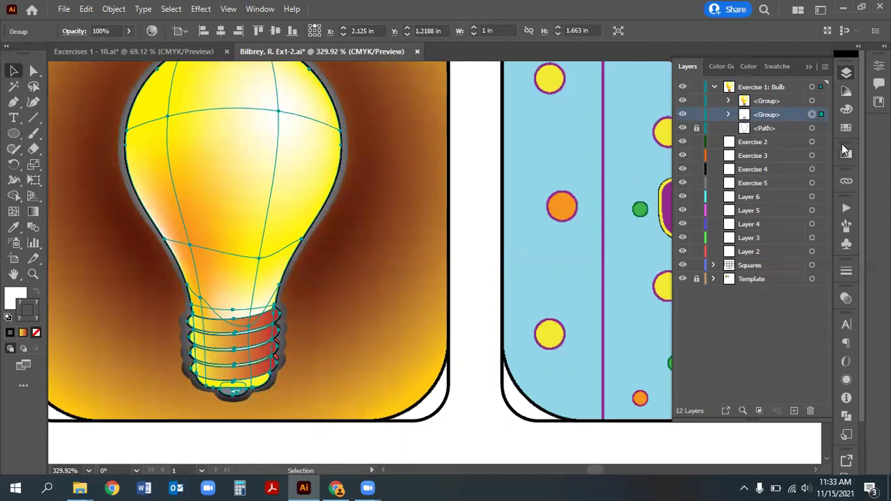
# Hide the original coloured bulb group and unite the copy's base rings with Pathfinder.
pyautogui.click(682, 101)
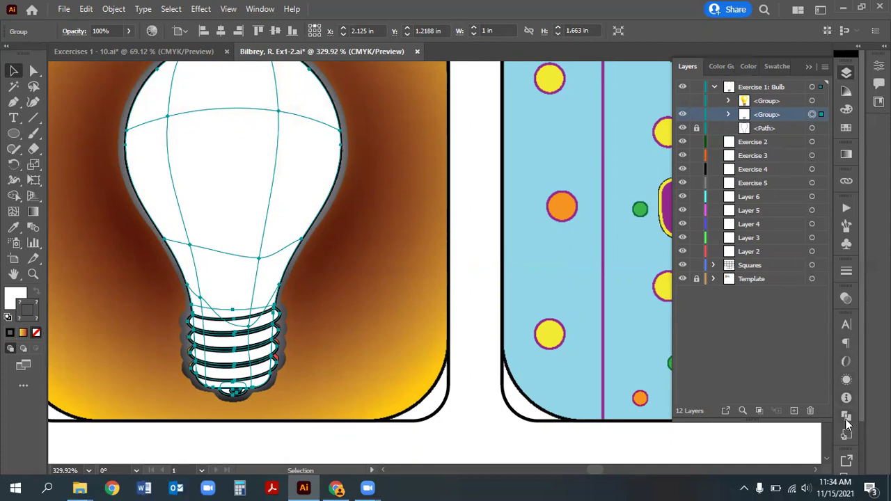
pyautogui.click(846, 416)
pyautogui.click(694, 353)
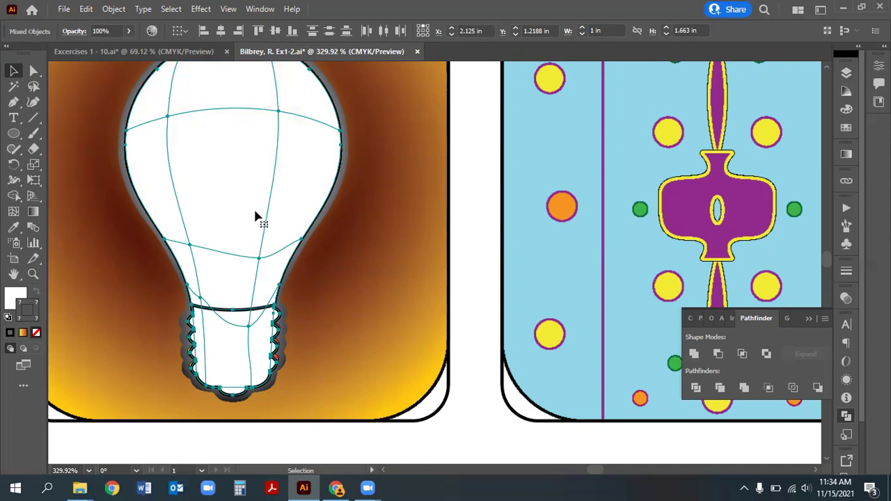
# Duplicate the bottom bulb outline path and delete the mesh from the copy.
pyautogui.click(846, 73)
pyautogui.click(696, 142)
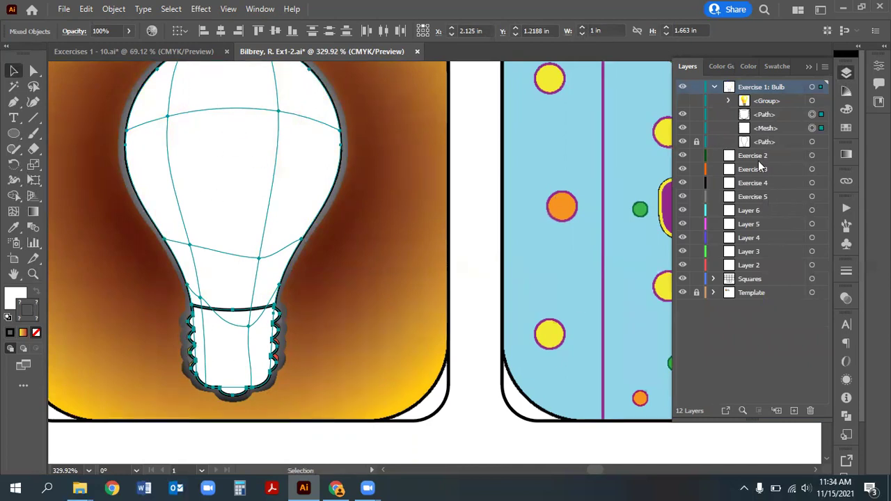
pyautogui.click(764, 142)
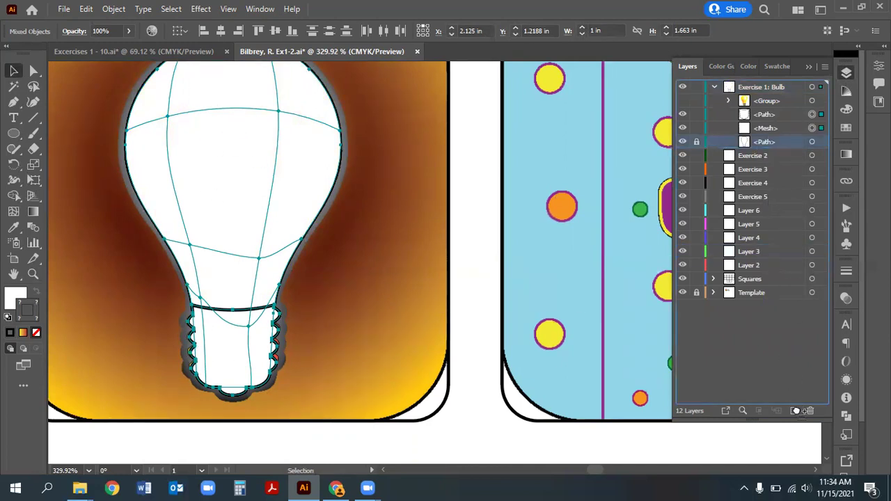
pyautogui.moveTo(800, 411); pyautogui.dragTo(796, 411)
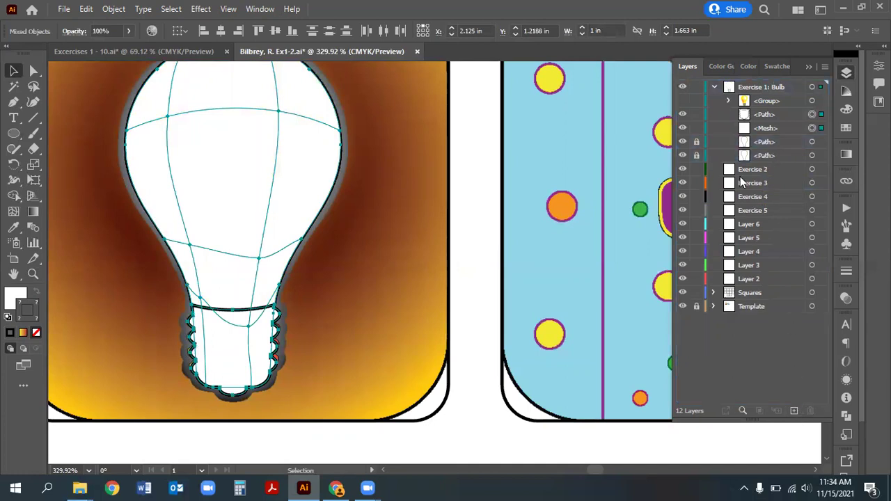
pyautogui.click(681, 129)
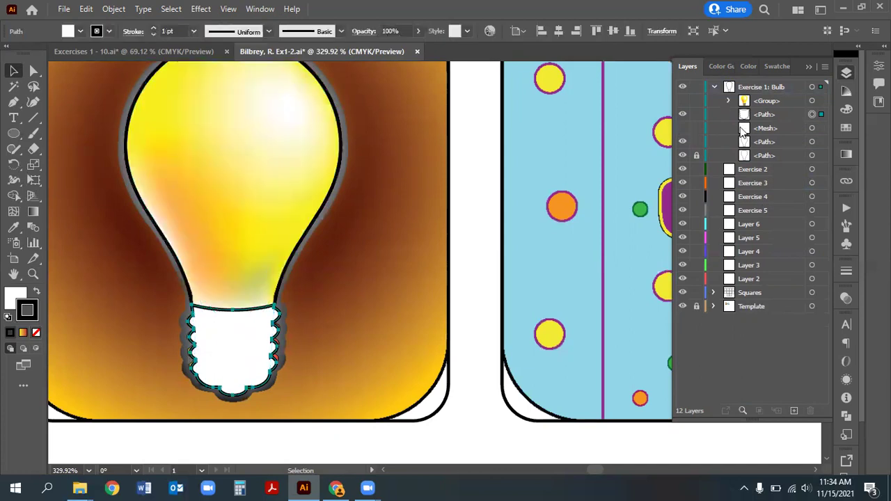
pyautogui.click(774, 127)
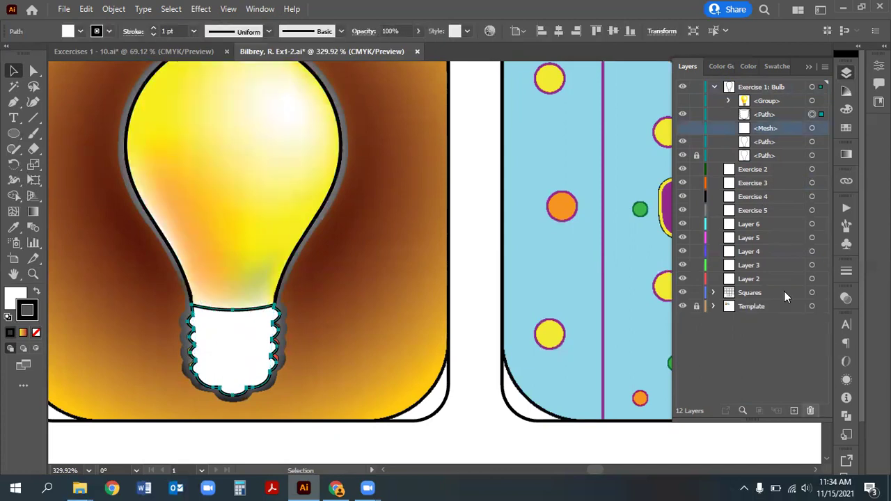
pyautogui.click(682, 127)
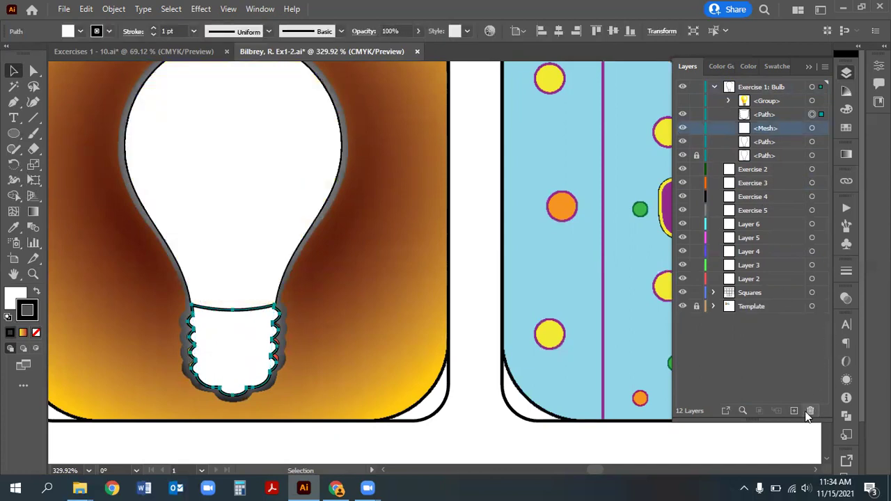
pyautogui.click(810, 412)
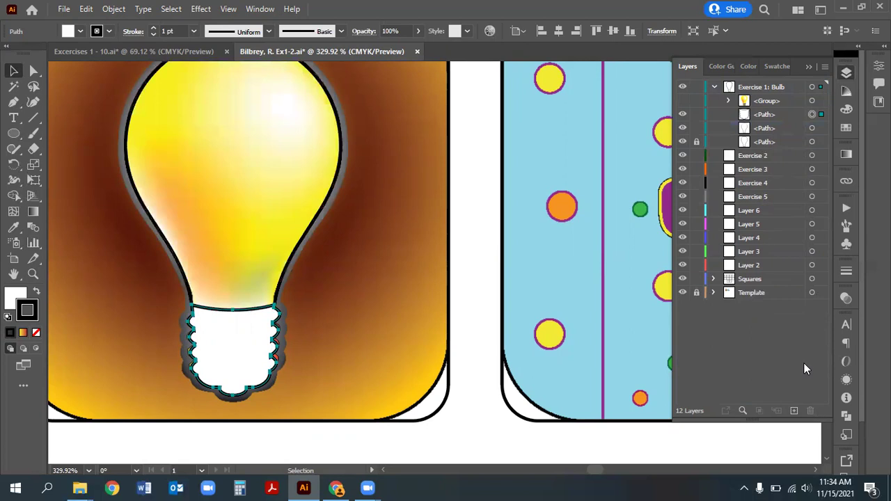
# Fill the bulb outline and base white and unite them into one silhouette.
pyautogui.keyDown('shift'); pyautogui.click(812, 129); pyautogui.keyUp('shift')
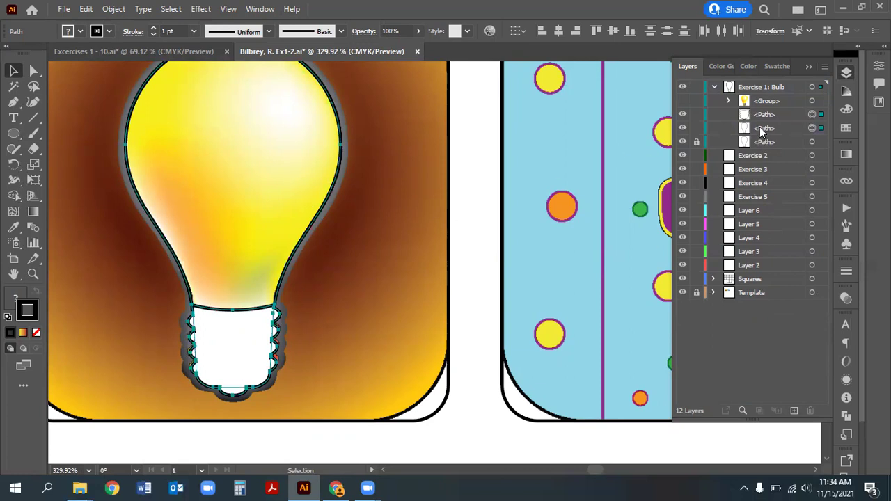
pyautogui.click(7, 317)
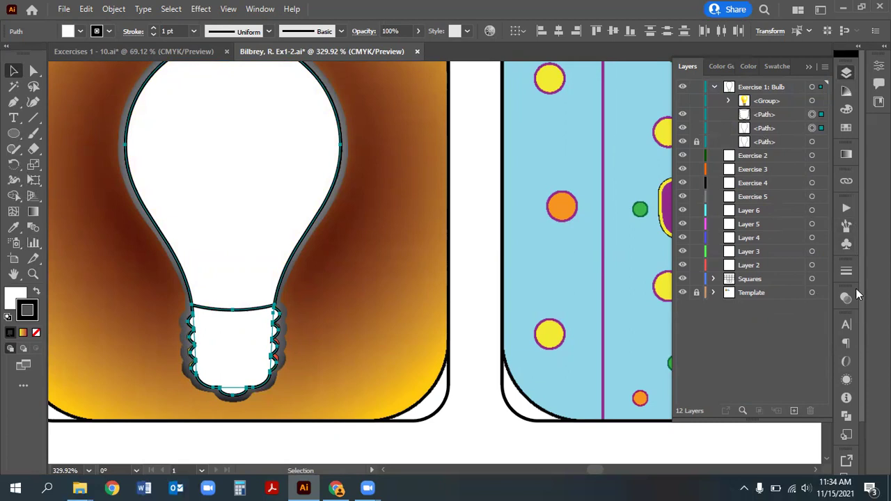
pyautogui.click(847, 416)
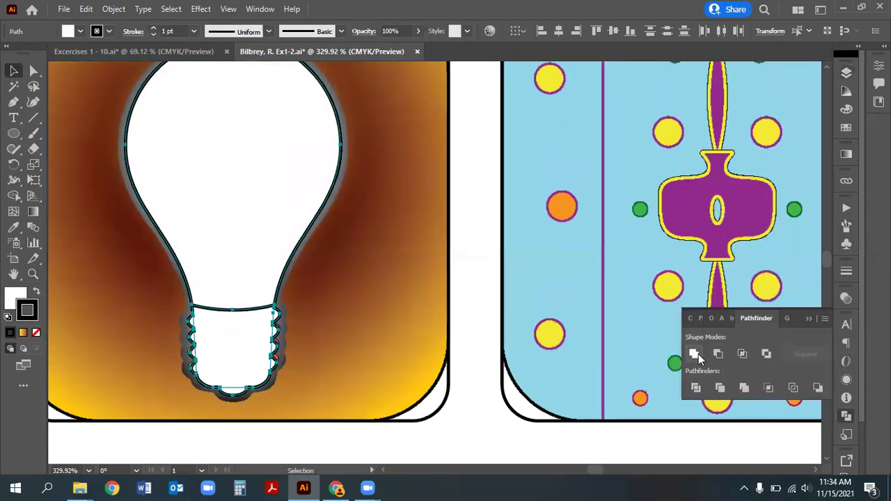
pyautogui.click(694, 354)
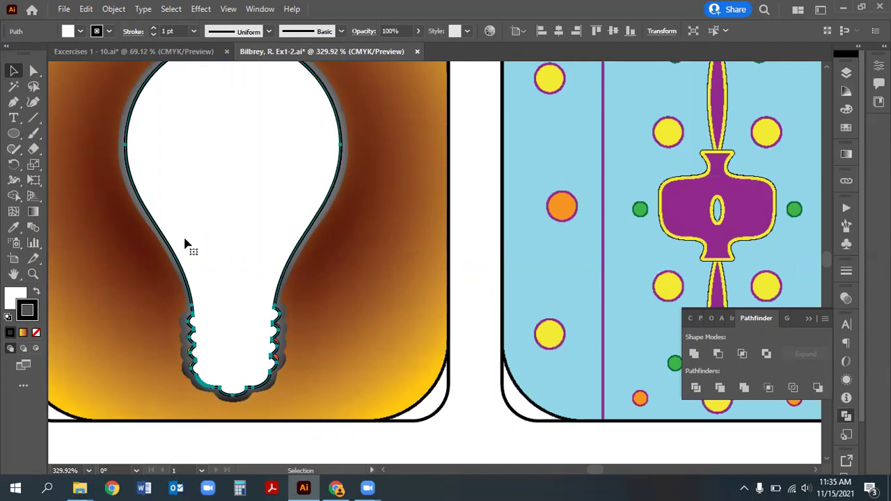
# Give the bulb outline a 3 pt grey stroke aligned outside, then unhide the bulb's fill and screw base.
pyautogui.scroll(1, 762, 247)
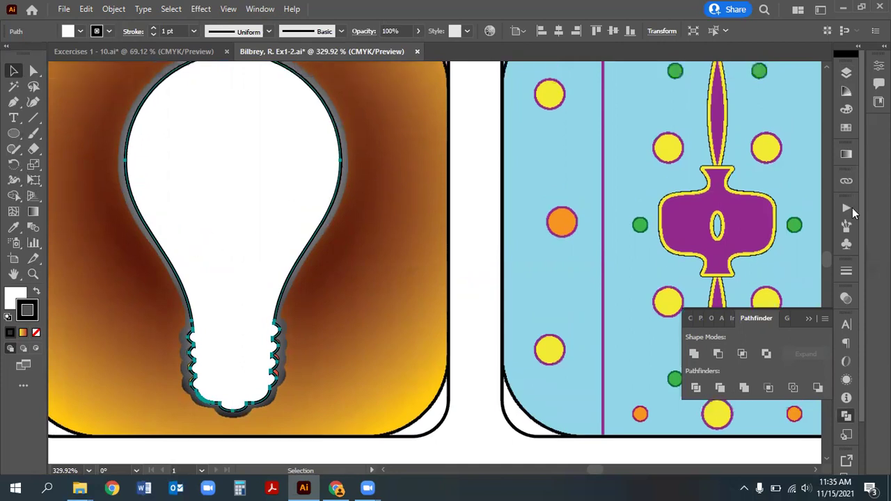
pyautogui.click(847, 272)
pyautogui.click(731, 270)
pyautogui.click(732, 269)
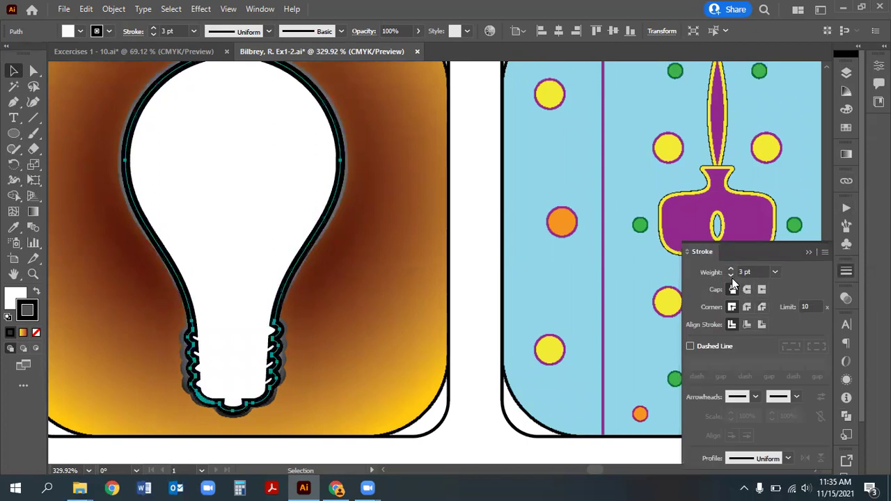
pyautogui.click(760, 325)
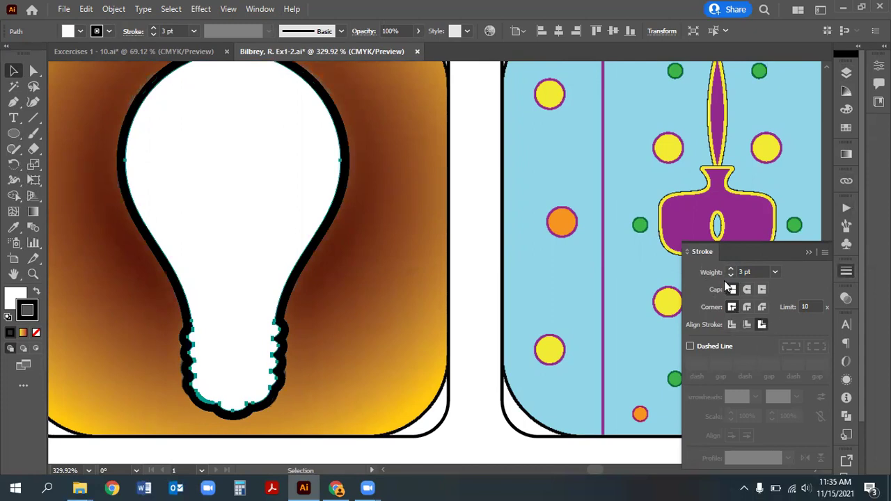
pyautogui.click(848, 127)
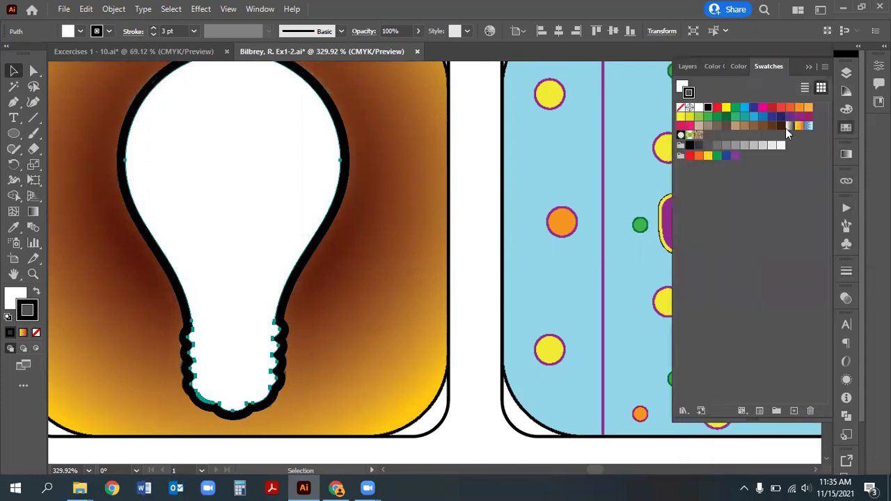
pyautogui.click(717, 145)
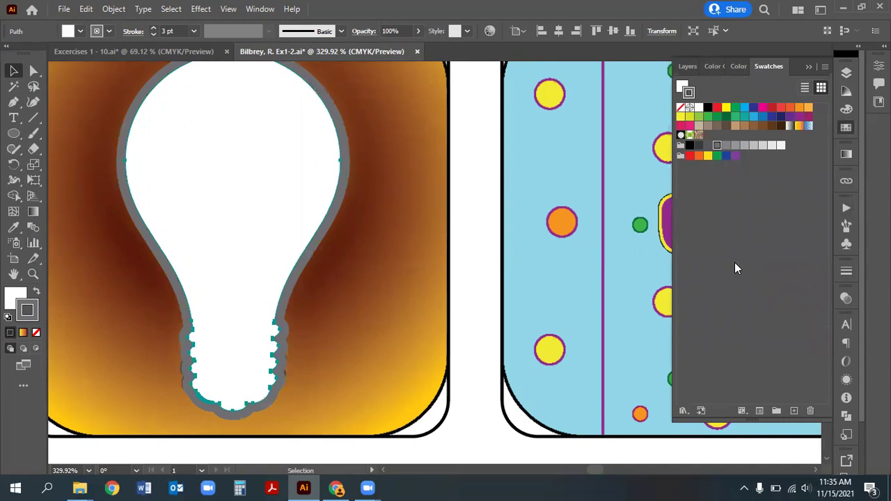
pyautogui.click(847, 73)
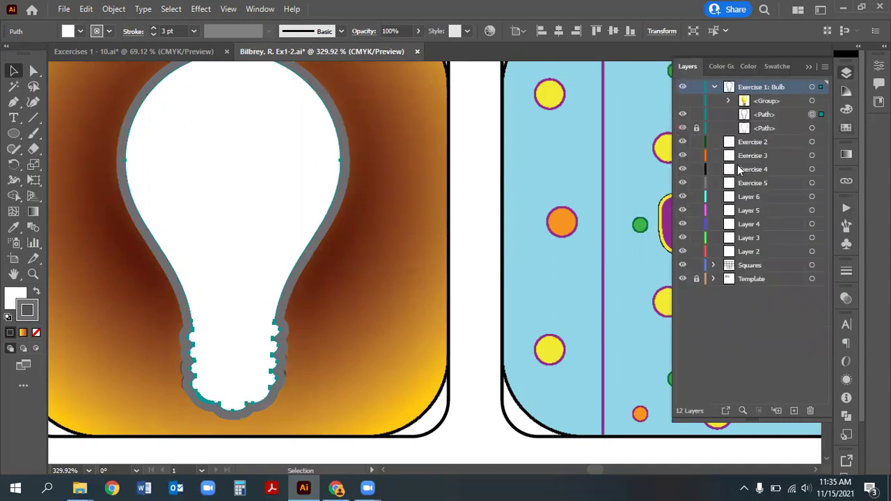
pyautogui.click(682, 102)
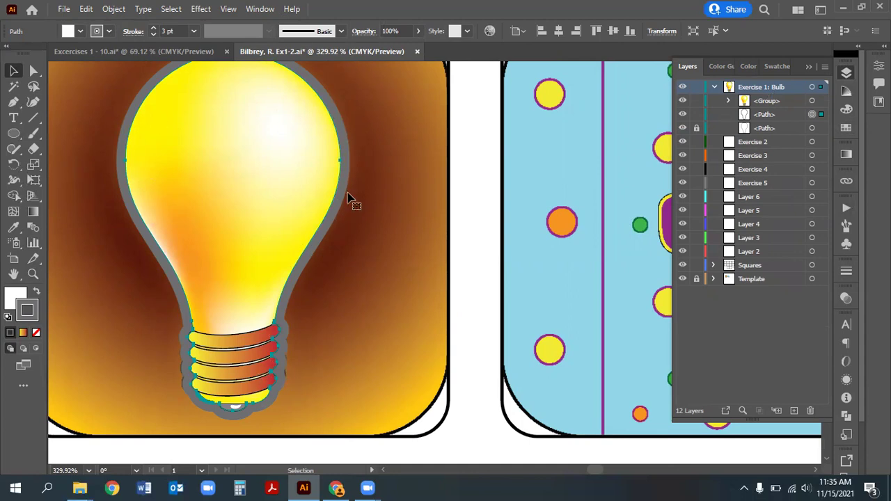
# Stack the locked outline path above the other bulb path, deselect, and zoom out to both tiles.
pyautogui.moveTo(768, 130); pyautogui.dragTo(762, 110)
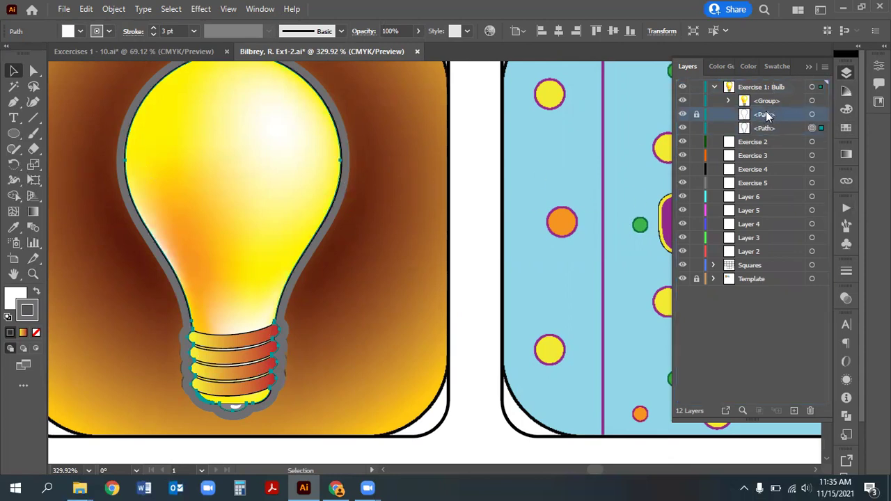
pyautogui.click(110, 309)
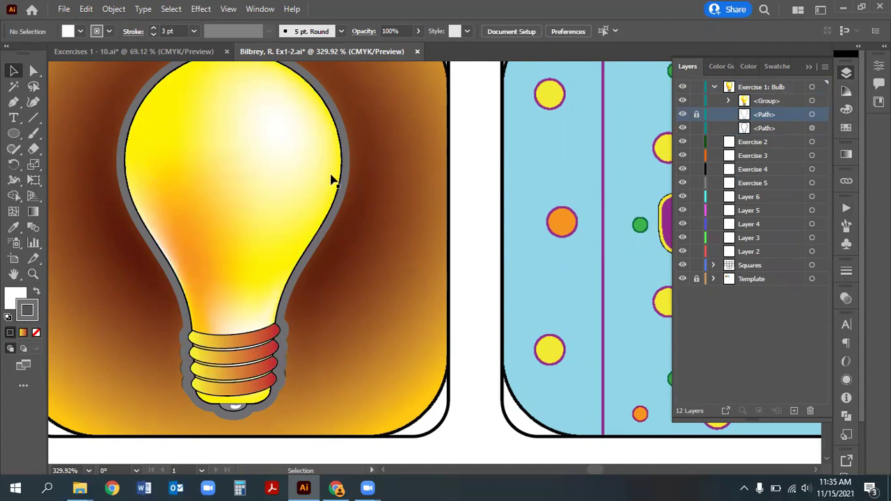
pyautogui.hotkey('ctrl', '-')
pyautogui.hotkey('ctrl', '-')
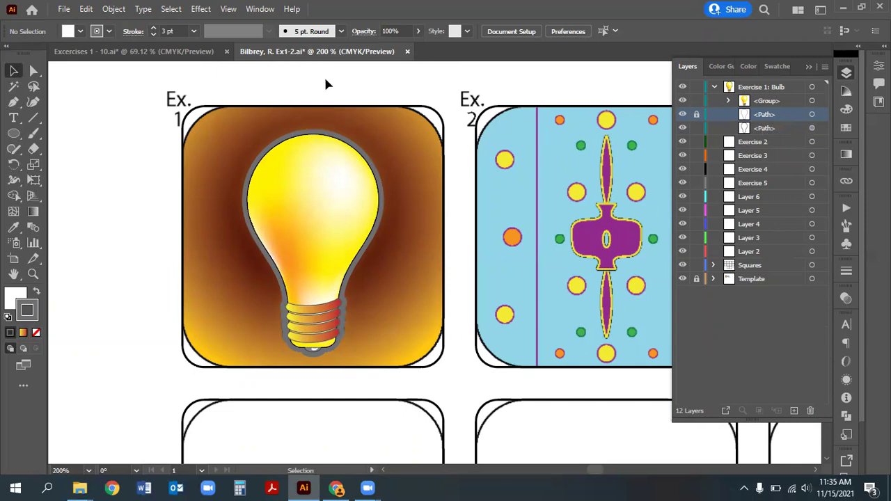
pyautogui.click(433, 113)
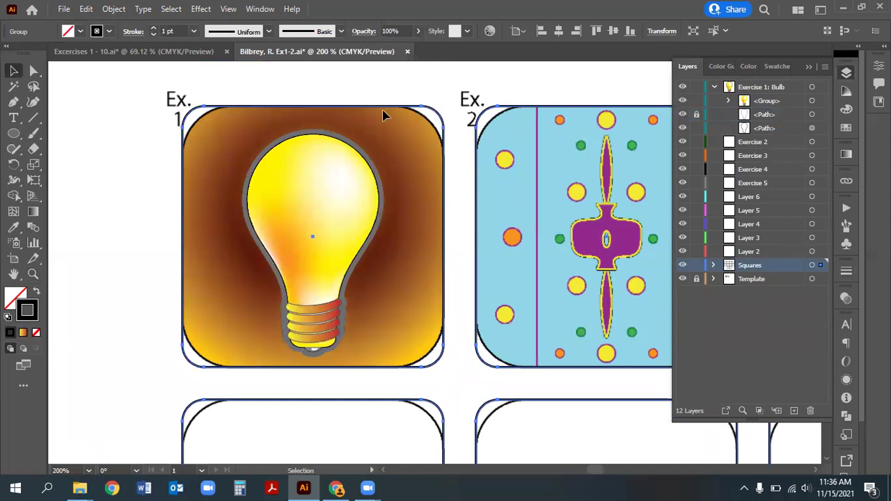
# Copy the lightbulb tile's rounded square from the Squares layer.
pyautogui.click(713, 265)
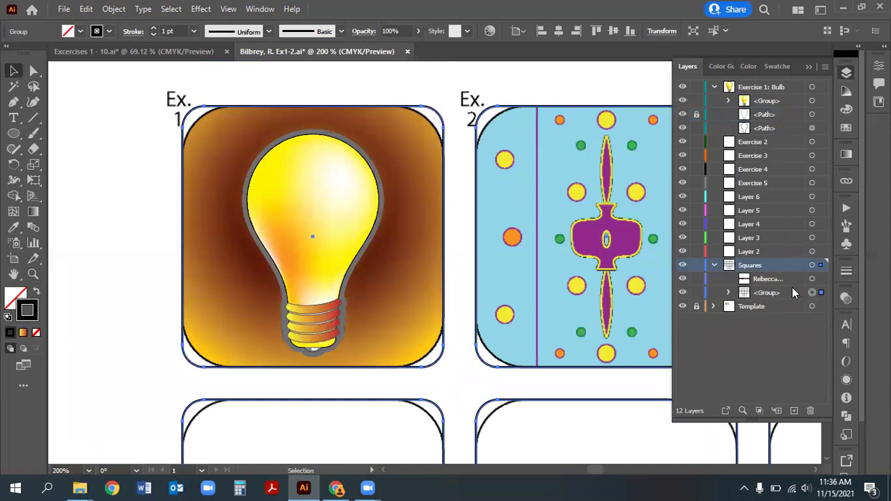
pyautogui.click(730, 293)
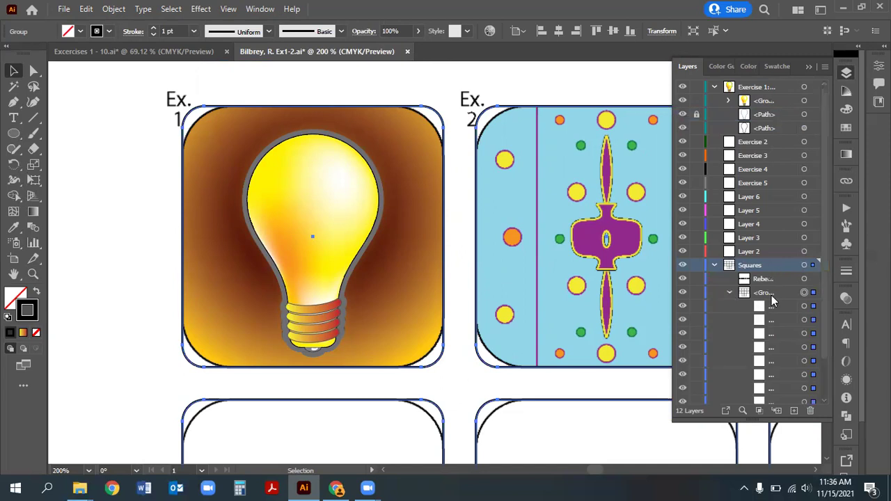
pyautogui.click(805, 306)
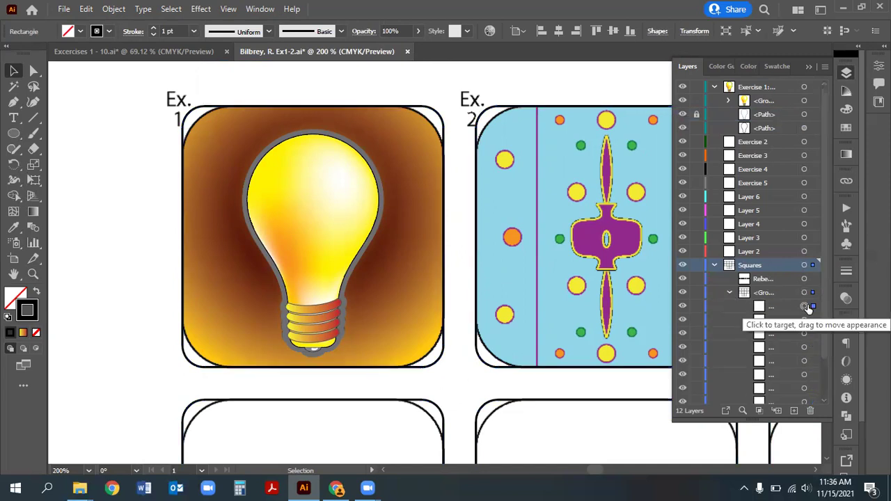
pyautogui.hotkey('ctrl', '0')
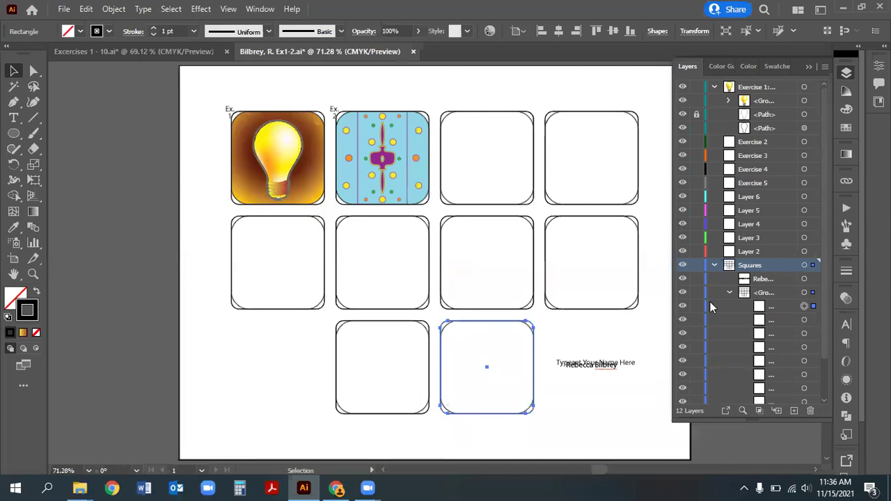
pyautogui.scroll(-3, 805, 300)
pyautogui.click(806, 383)
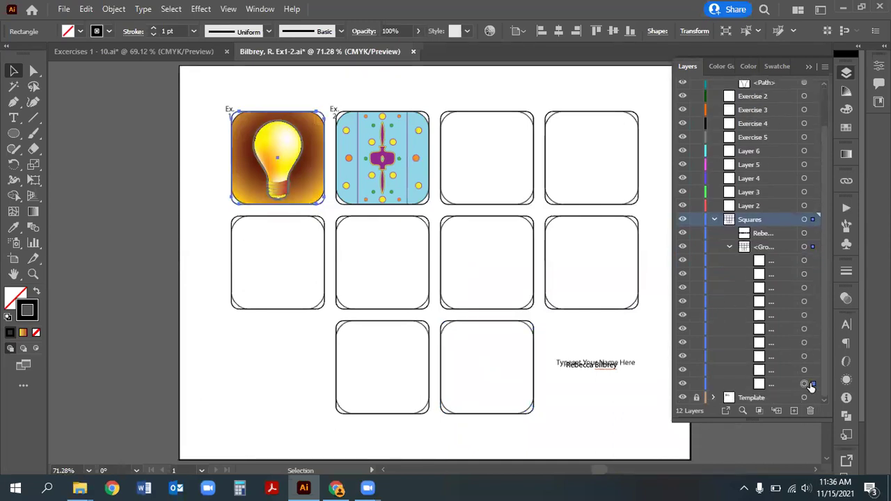
pyautogui.click(86, 9)
pyautogui.click(159, 73)
# Paste the square in place on the Exercise 1: Bulb layer, allowing layer unlocking.
pyautogui.click(696, 219)
pyautogui.click(714, 219)
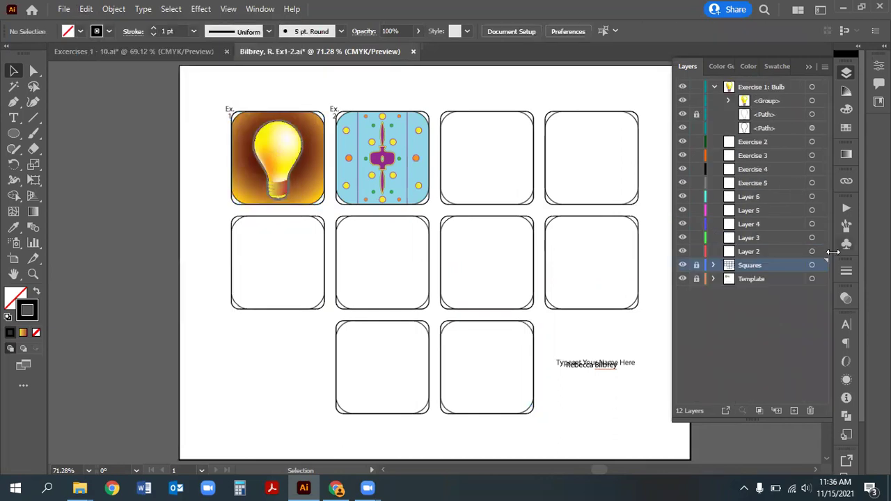
pyautogui.click(760, 87)
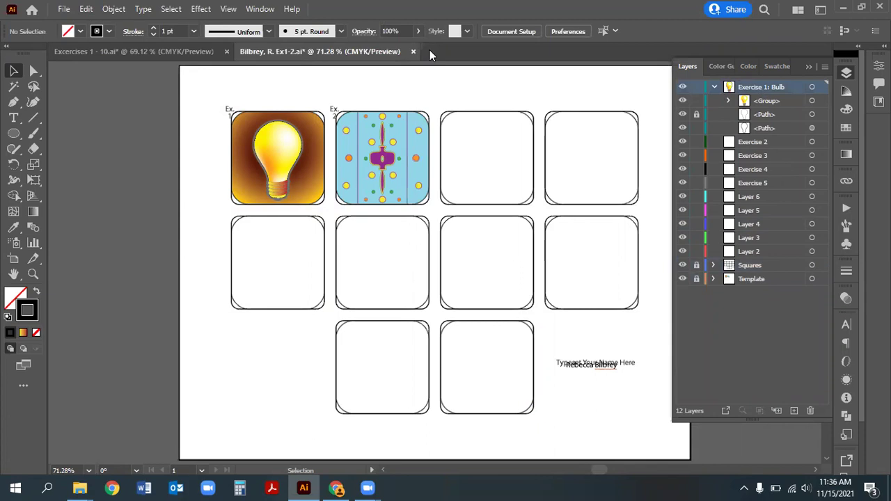
pyautogui.click(86, 9)
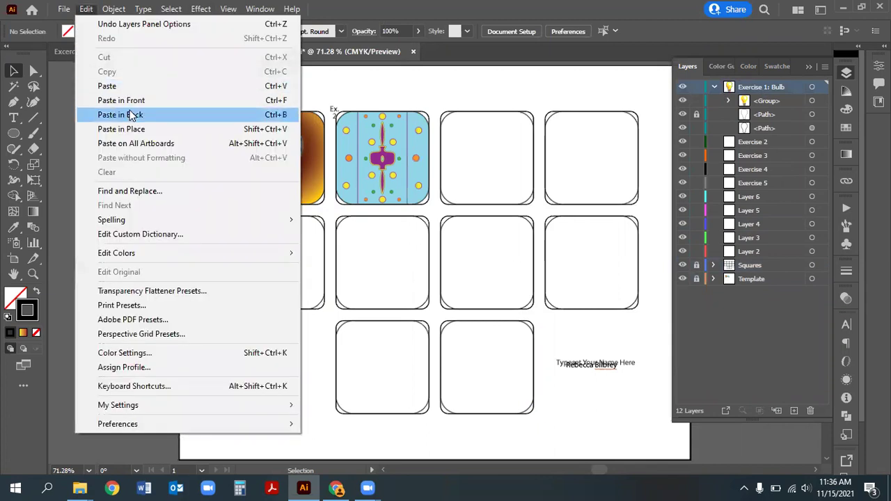
pyautogui.click(132, 128)
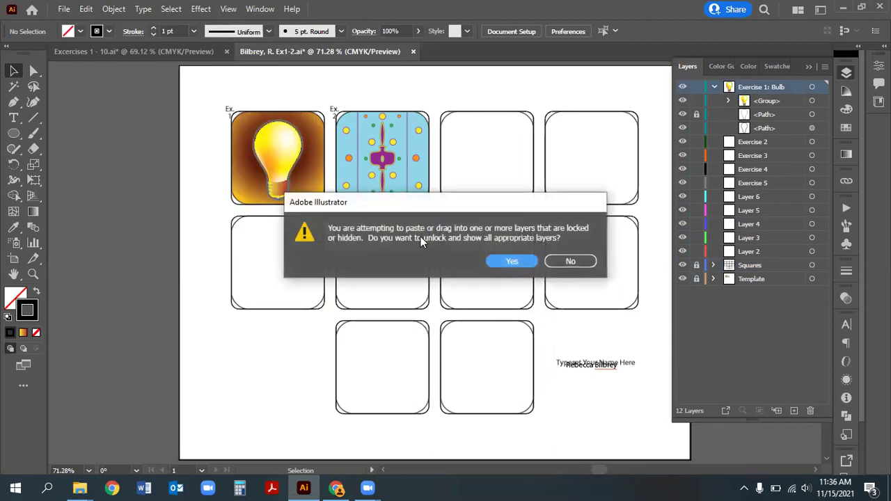
pyautogui.click(513, 261)
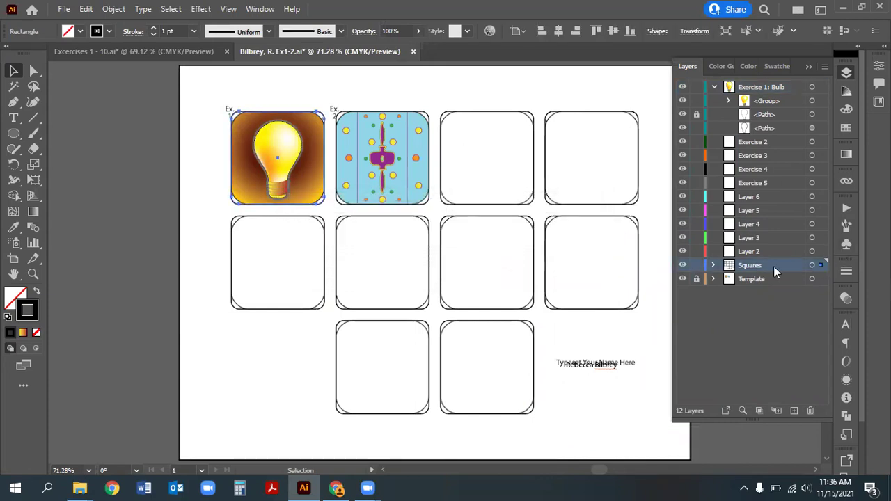
pyautogui.moveTo(820, 268); pyautogui.dragTo(816, 87)
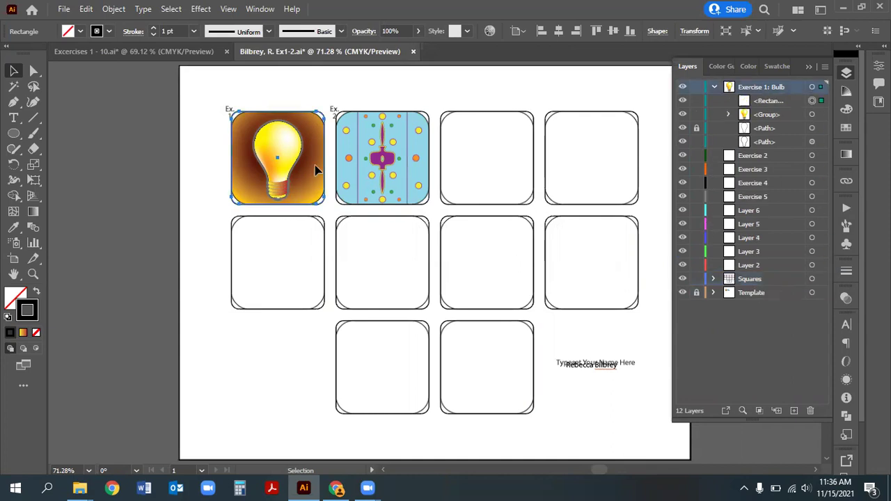
# Relock the Squares layer and make Exercise 1: Bulb the active layer again.
pyautogui.click(711, 278)
pyautogui.scroll(-3, 773, 315)
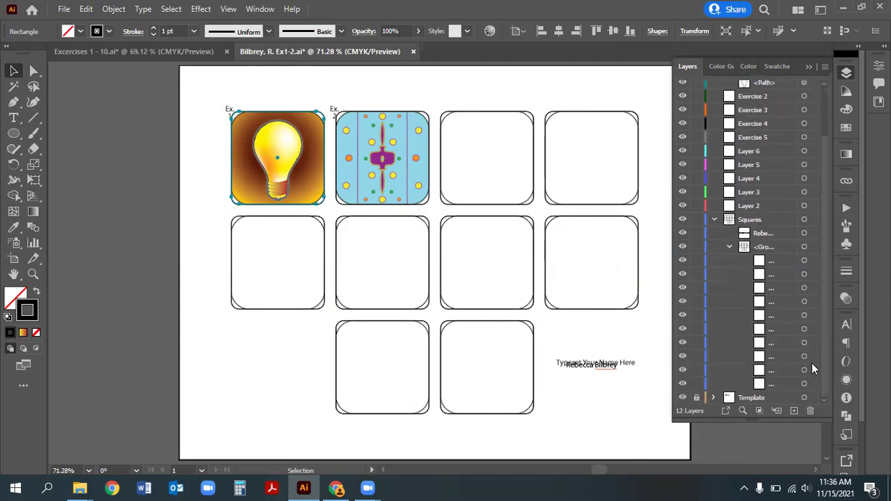
pyautogui.click(803, 385)
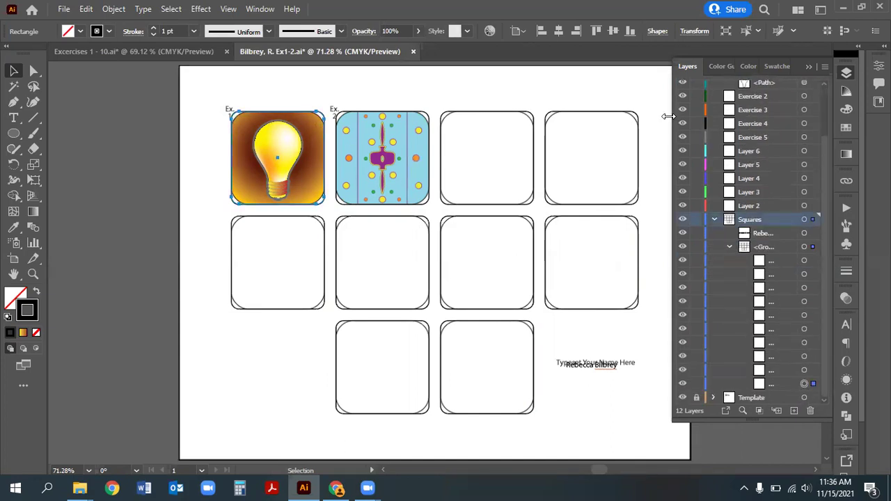
pyautogui.scroll(2, 806, 142)
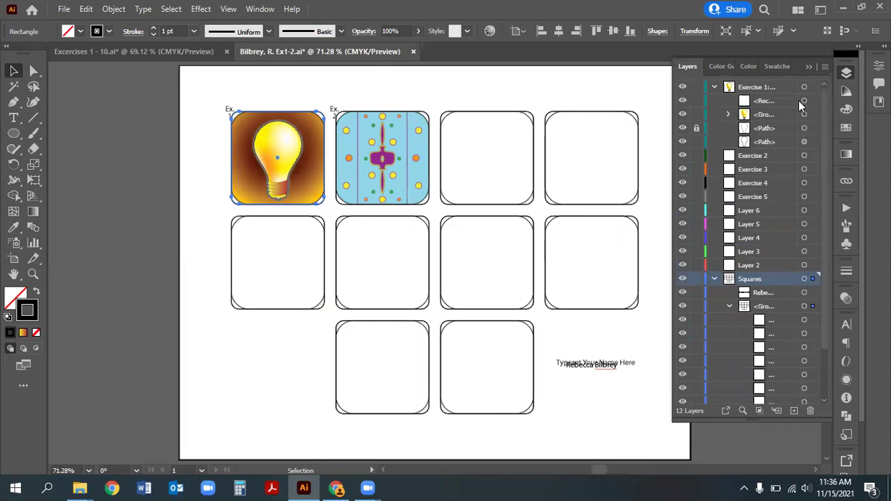
pyautogui.click(696, 278)
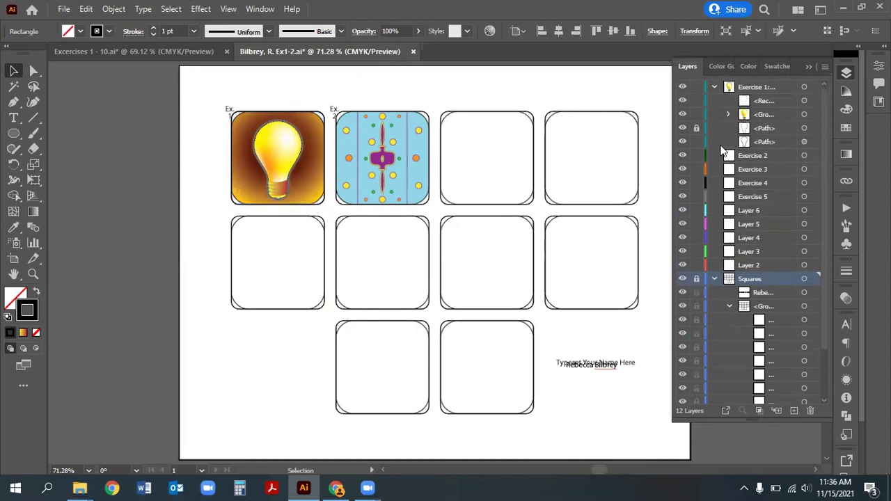
pyautogui.click(715, 279)
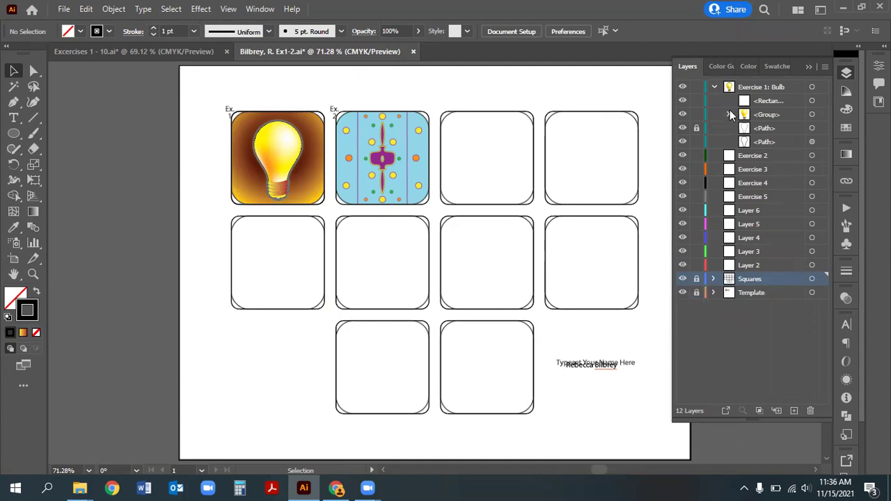
pyautogui.click(751, 89)
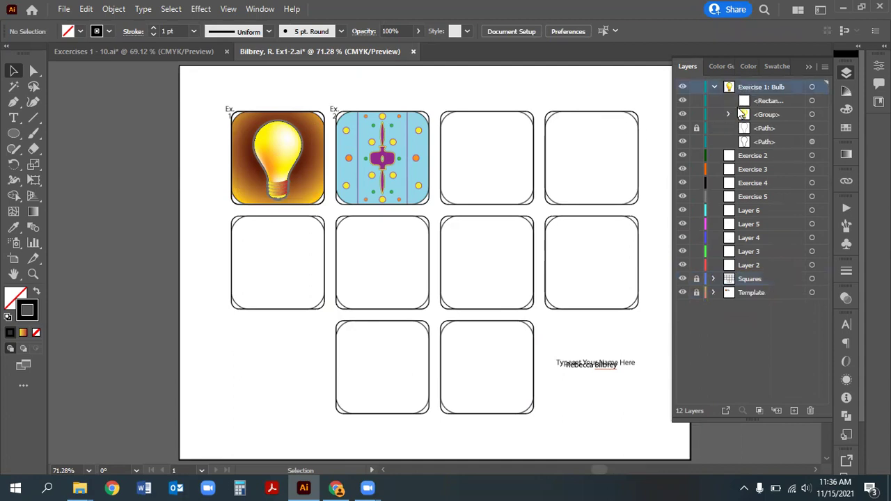
pyautogui.click(33, 274)
# Move the pasted rectangle beneath the two bulb paths and apply a gradient with fill and stroke swapped.
pyautogui.moveTo(275, 136); pyautogui.dragTo(526, 265)
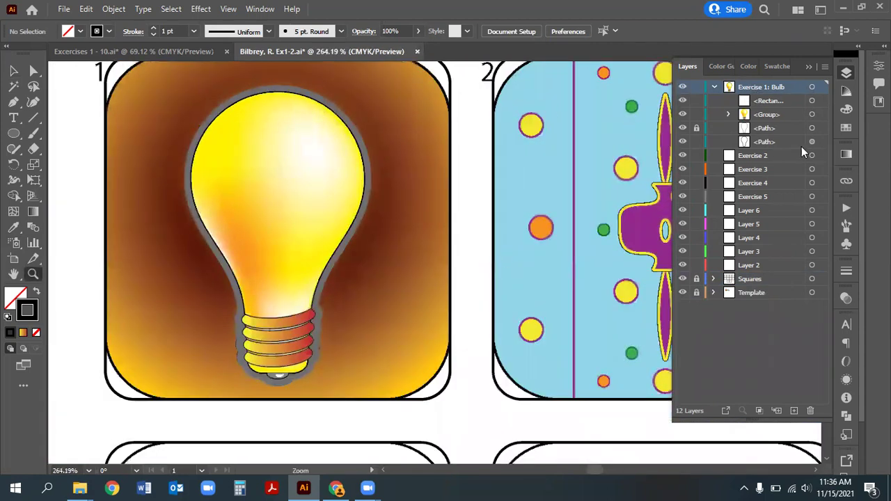
pyautogui.moveTo(780, 104); pyautogui.dragTo(771, 155)
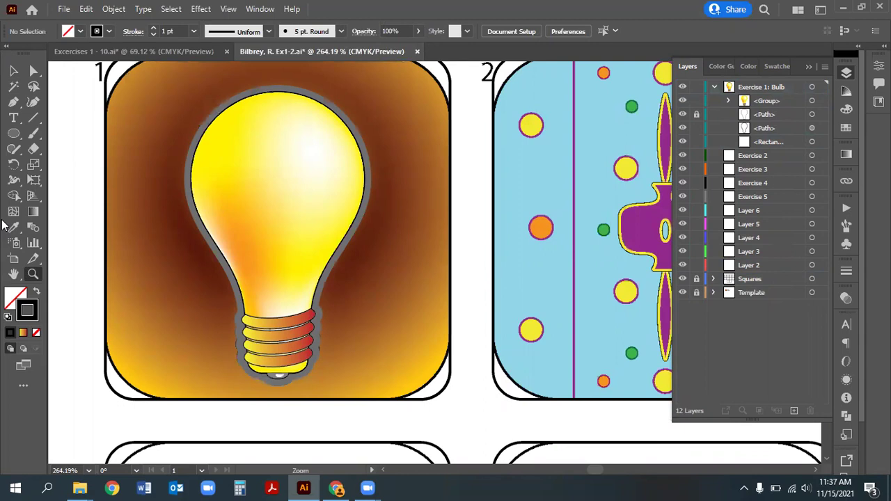
pyautogui.click(35, 212)
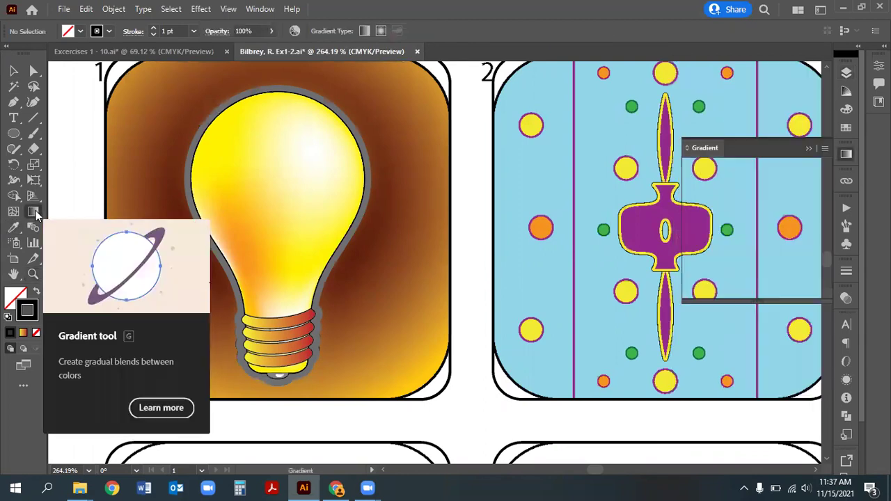
pyautogui.click(750, 249)
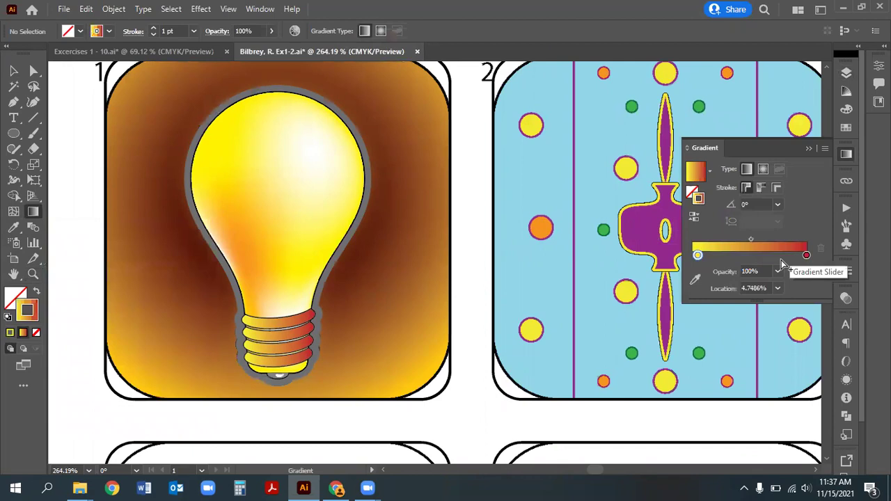
pyautogui.click(37, 292)
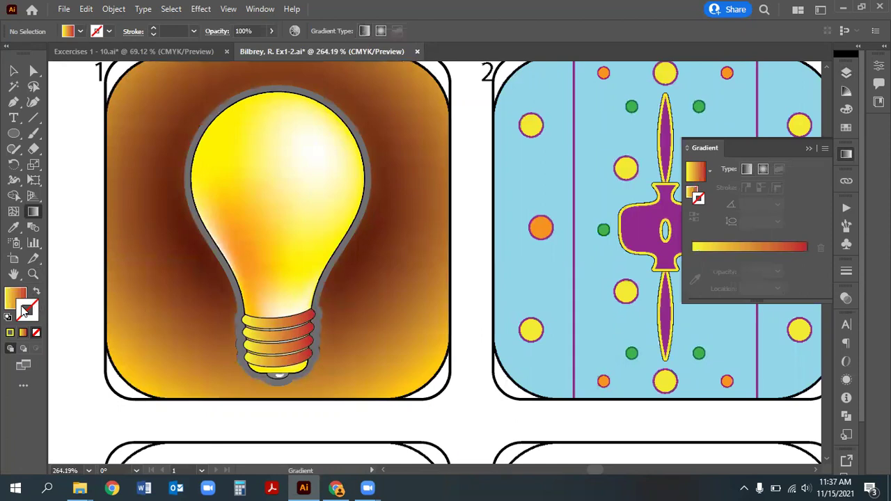
pyautogui.click(9, 296)
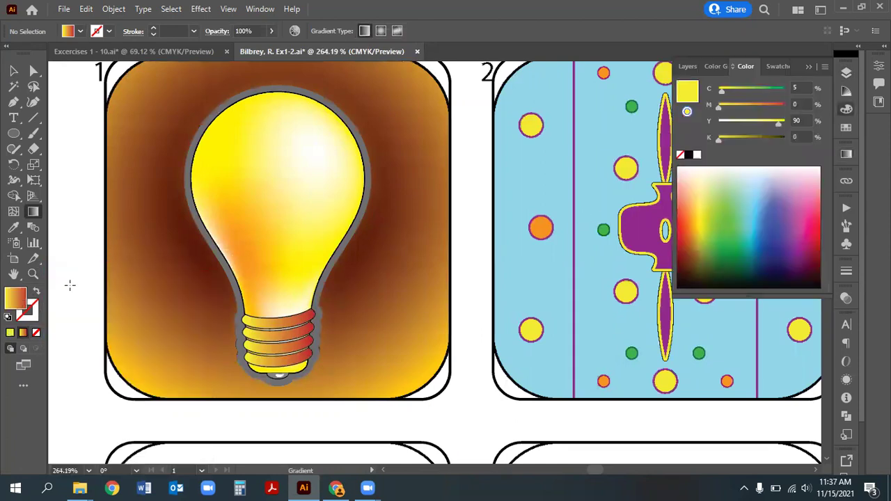
# Select the bulb tile's background rectangle in Layers and zoom in close on the tile.
pyautogui.click(13, 71)
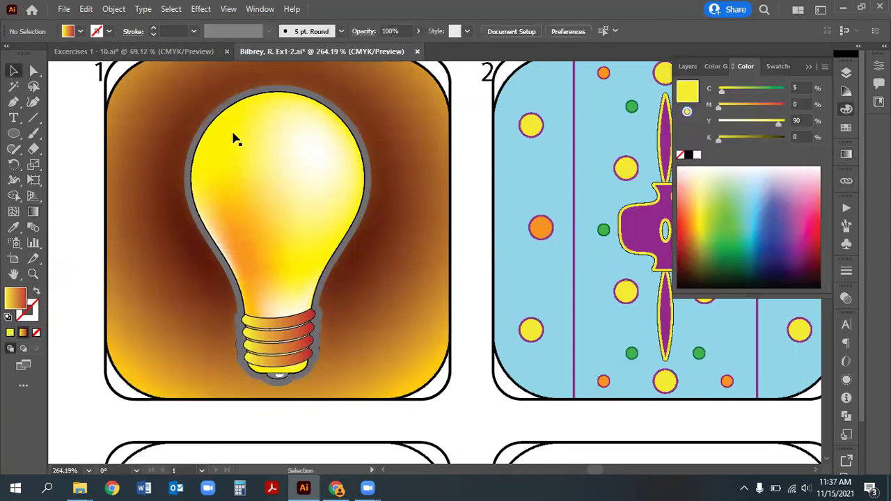
pyautogui.hotkey('ctrl', '0')
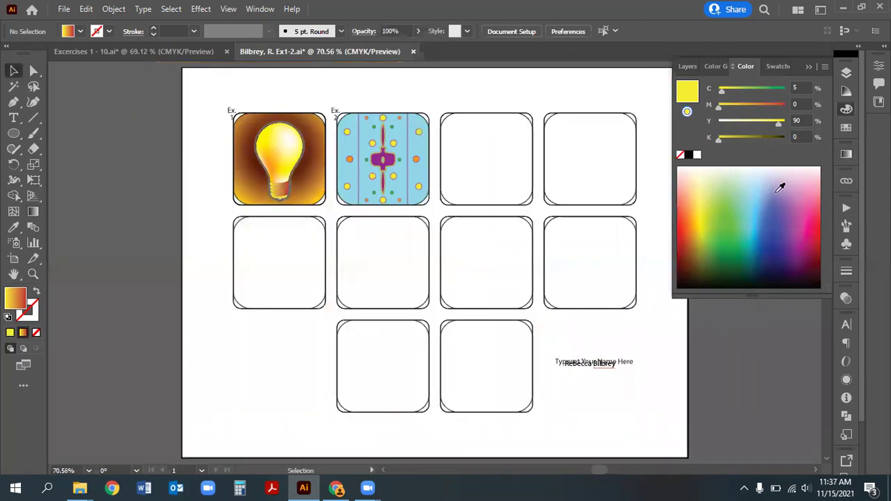
pyautogui.click(846, 72)
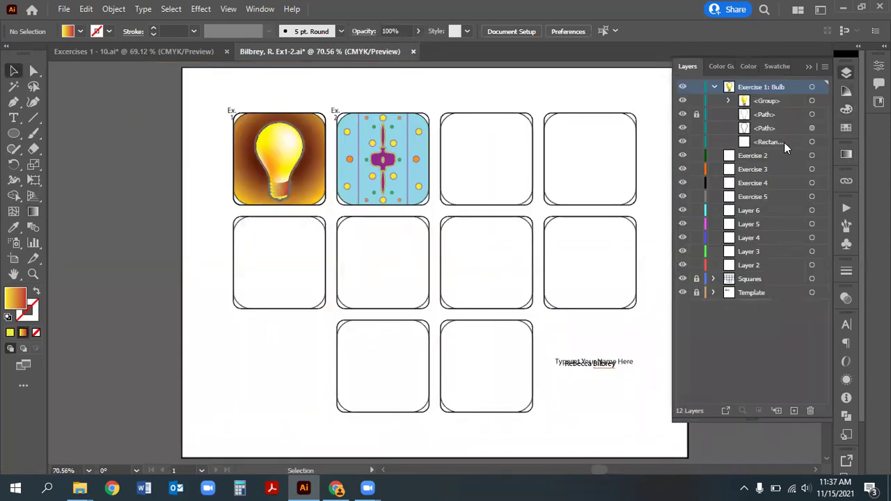
pyautogui.click(811, 141)
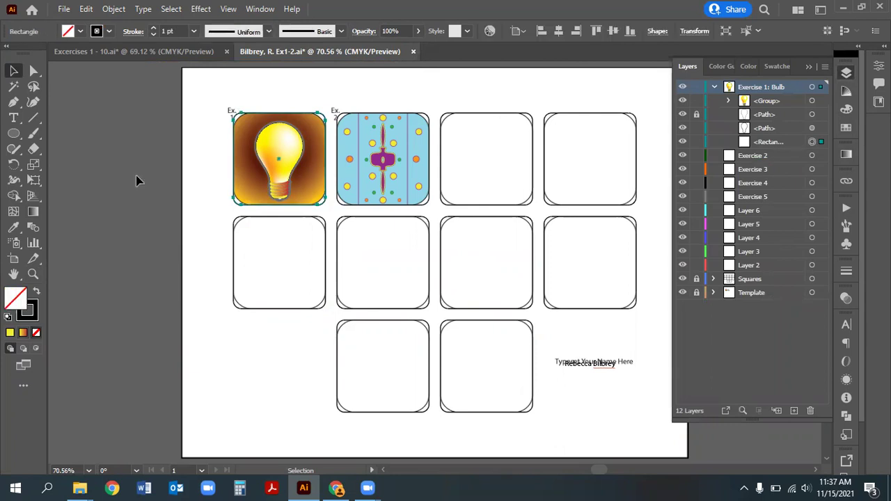
pyautogui.click(33, 274)
pyautogui.moveTo(296, 156); pyautogui.dragTo(550, 306)
pyautogui.scroll(2, 301, 232)
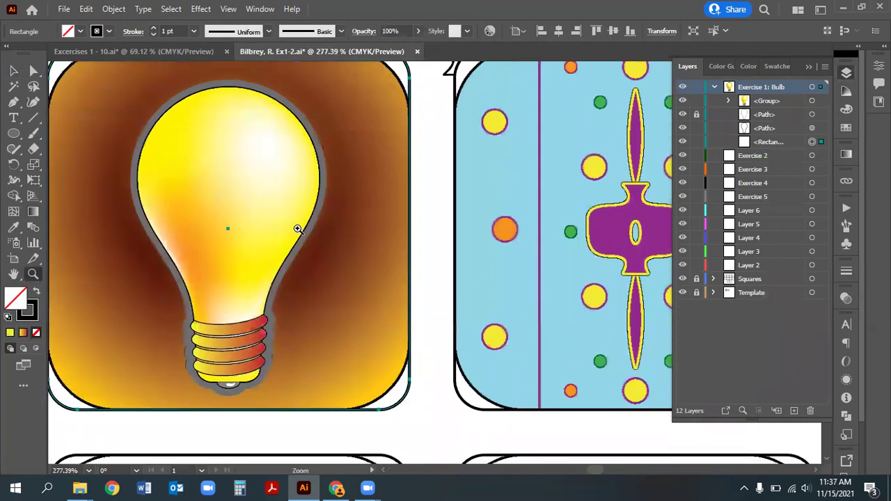
pyautogui.hscroll(-3, 357, 278)
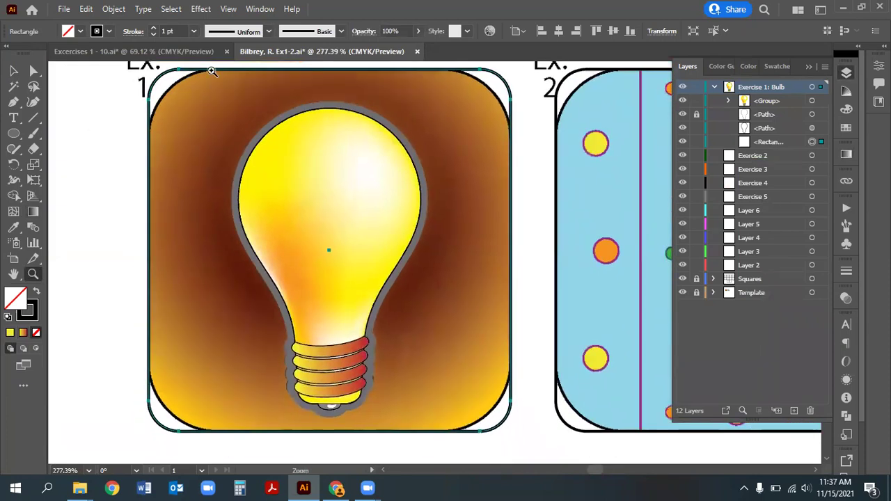
# Fill the background rectangle with a Freeform Gradient from the Gradient panel.
pyautogui.click(34, 212)
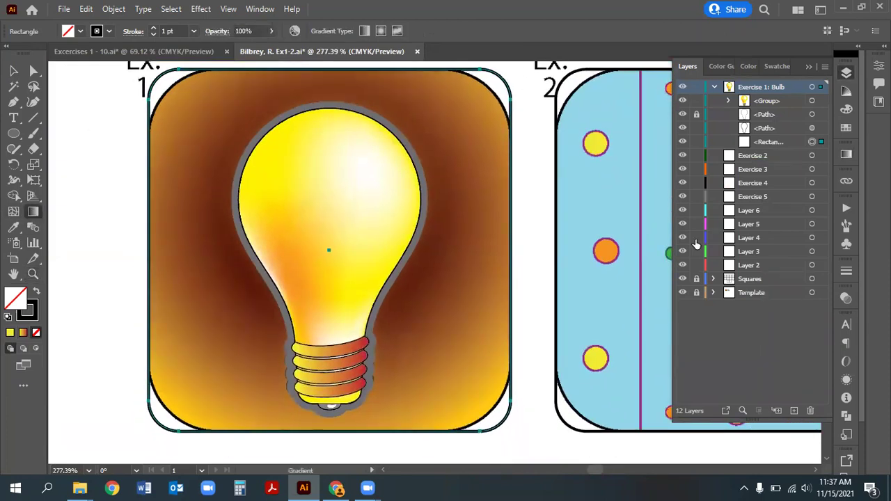
pyautogui.doubleClick(33, 213)
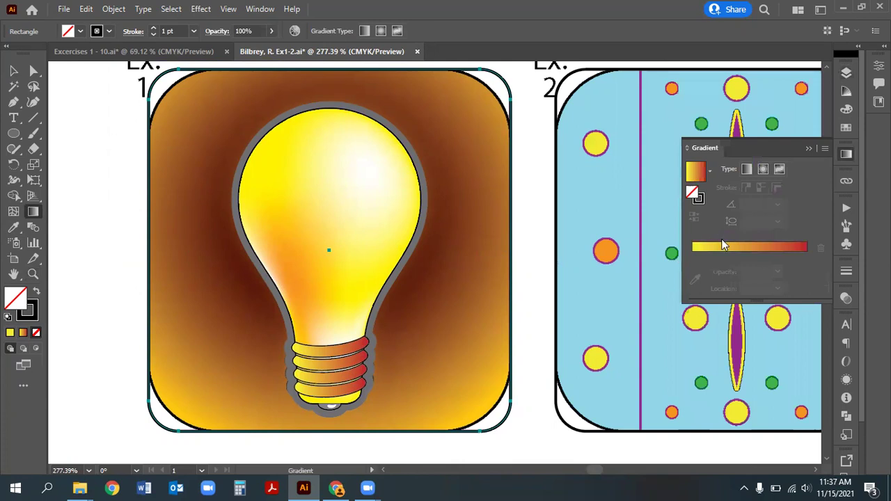
pyautogui.click(780, 250)
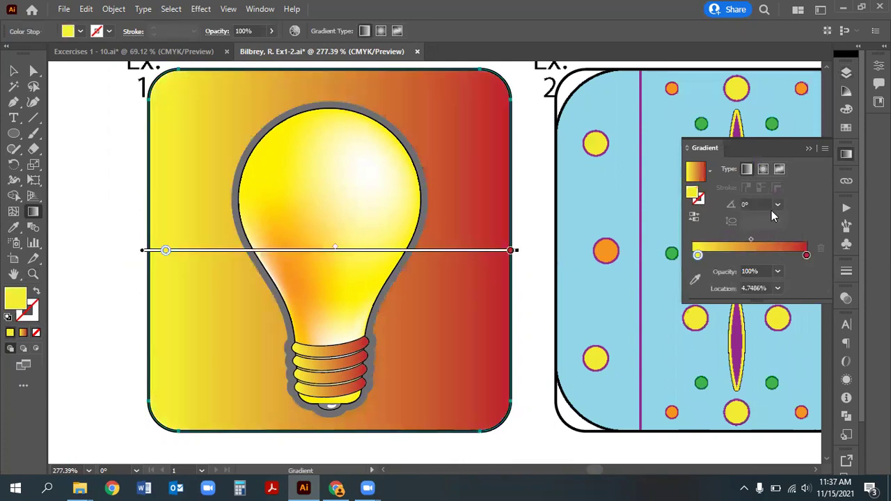
pyautogui.click(779, 175)
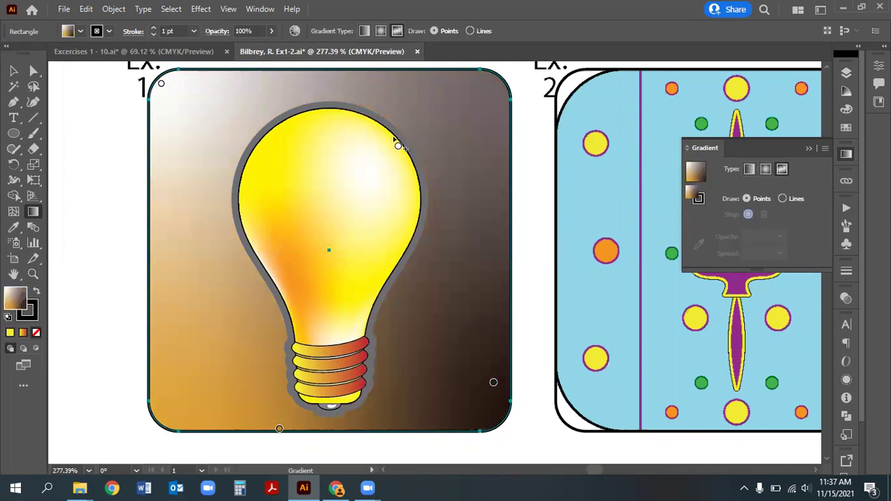
pyautogui.hotkey('ctrl', '-')
pyautogui.hotkey('ctrl', '-')
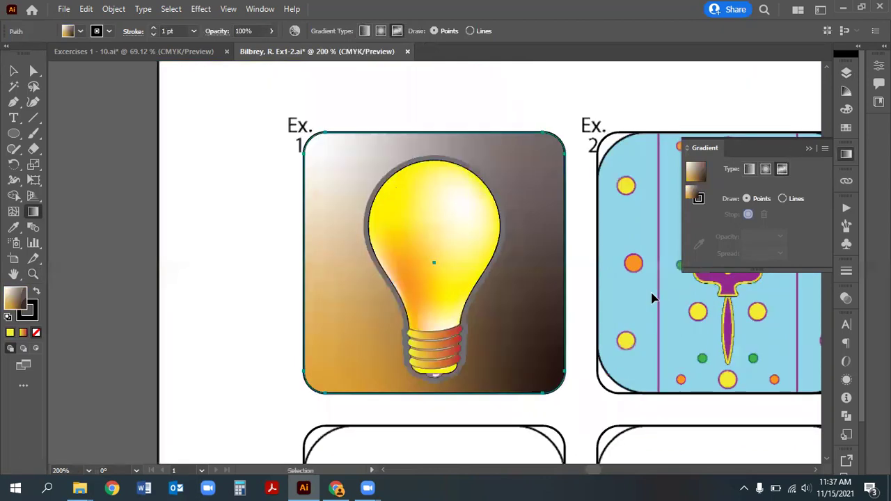
# Nudge the Template layer artwork left three Shift-steps so the reference bulb sits beside the new tile.
pyautogui.click(846, 73)
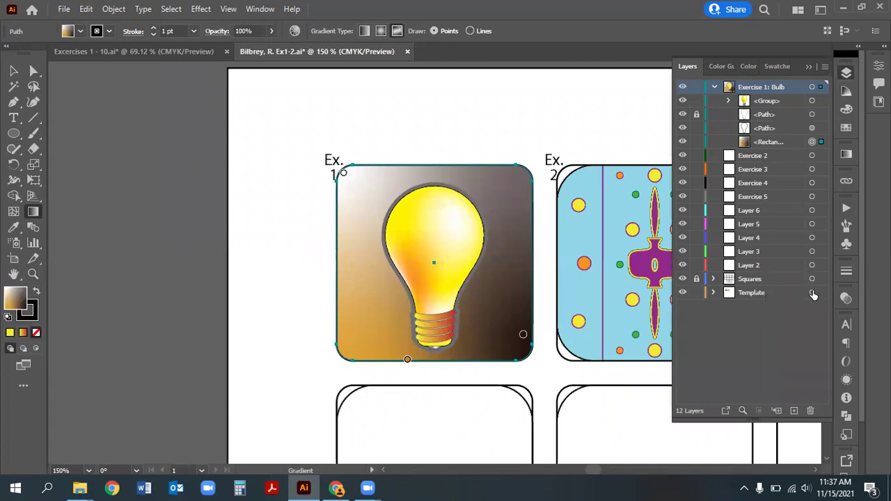
pyautogui.click(811, 292)
pyautogui.hotkey('shift', 'Left')
pyautogui.hotkey('shift', 'Left')
pyautogui.hotkey('shift', 'Left')
pyautogui.hotkey('shift', 'Left')
pyautogui.hotkey('shift', 'Left')
pyautogui.hotkey('shift', 'Left')
pyautogui.hotkey('shift', 'Left')
pyautogui.hotkey('shift', 'Left')
pyautogui.hotkey('shift', 'Left')
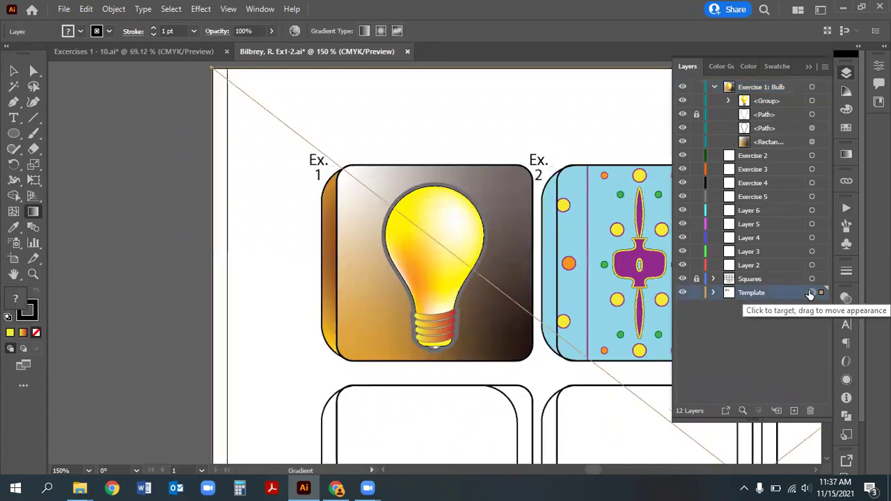
pyautogui.hotkey('shift', 'Left')
pyautogui.hotkey('shift', 'Left')
pyautogui.hotkey('shift', 'Left')
pyautogui.hotkey('shift', 'Left')
pyautogui.hotkey('shift', 'Left')
pyautogui.hotkey('shift', 'Left')
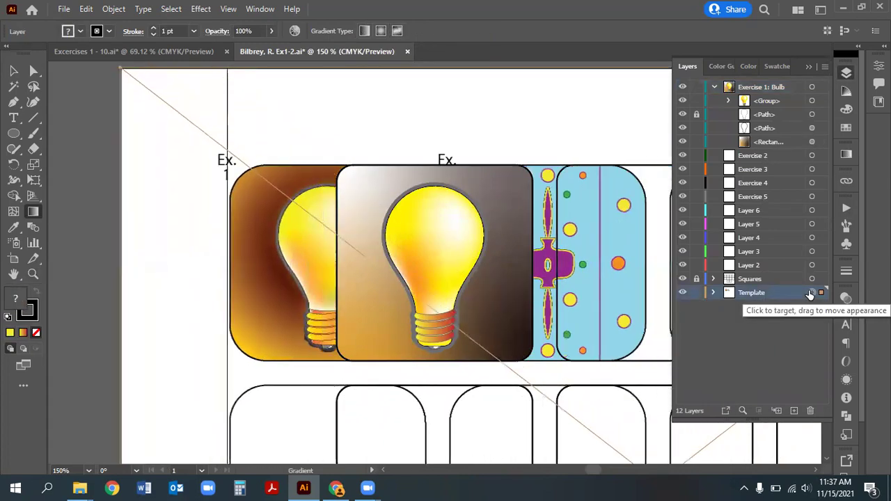
pyautogui.hotkey('shift', 'Left')
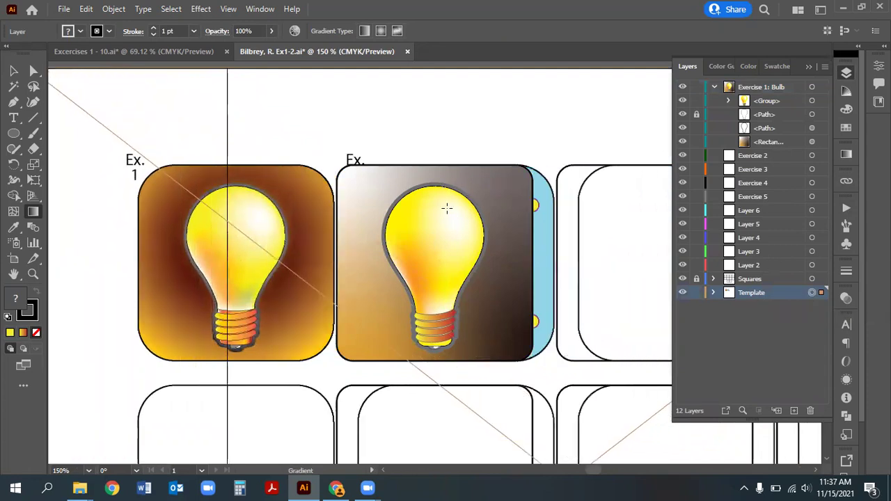
pyautogui.press('v')
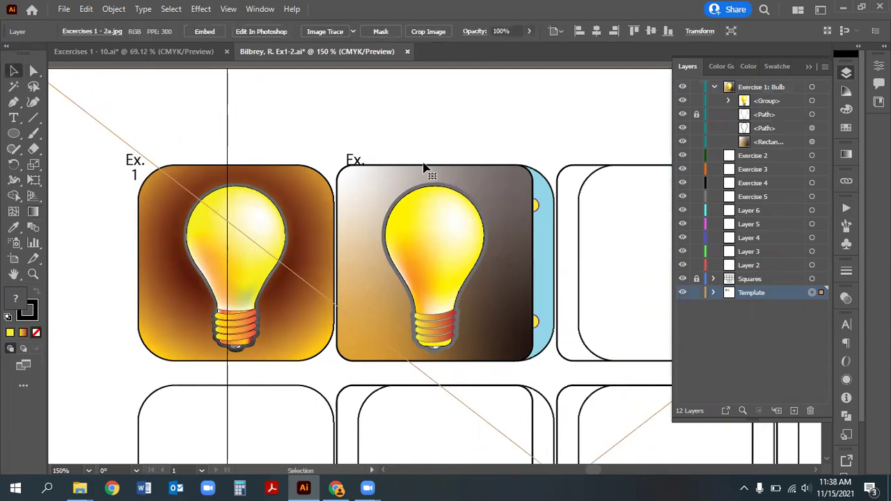
pyautogui.click(424, 168)
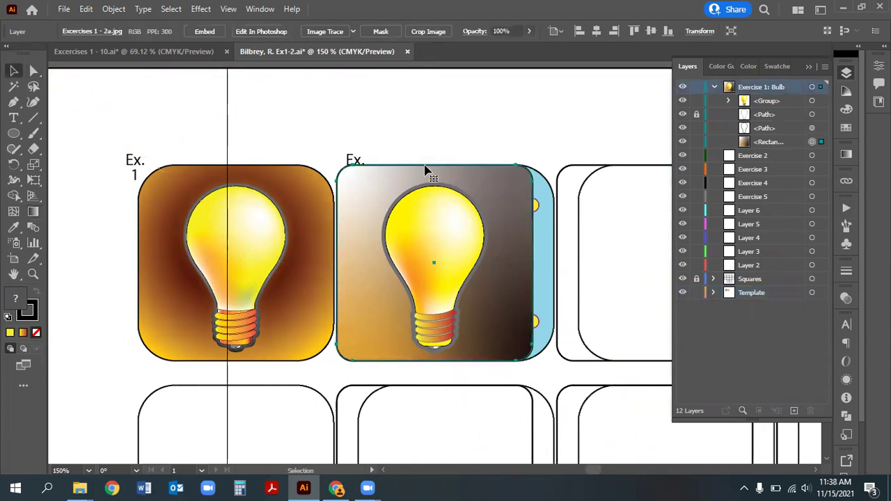
# Float the Gradient panel at lower left beside Swatches and enter gradient point editing on the rectangle.
pyautogui.click(34, 211)
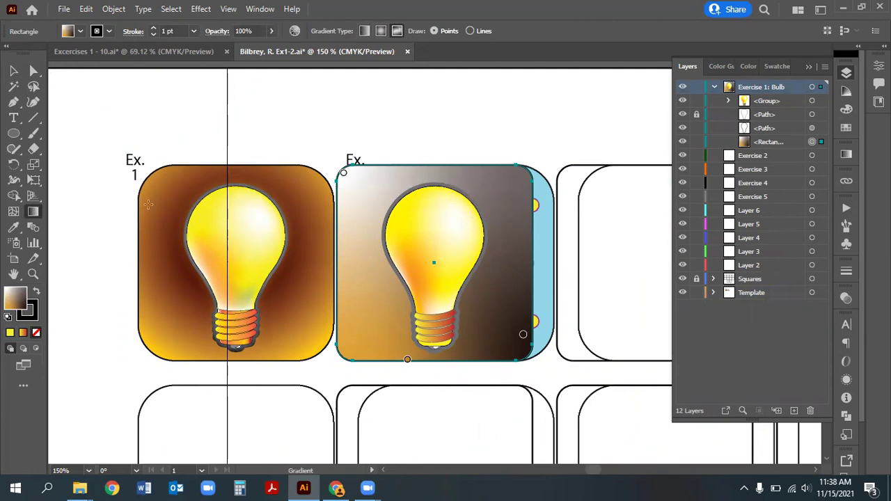
pyautogui.click(811, 69)
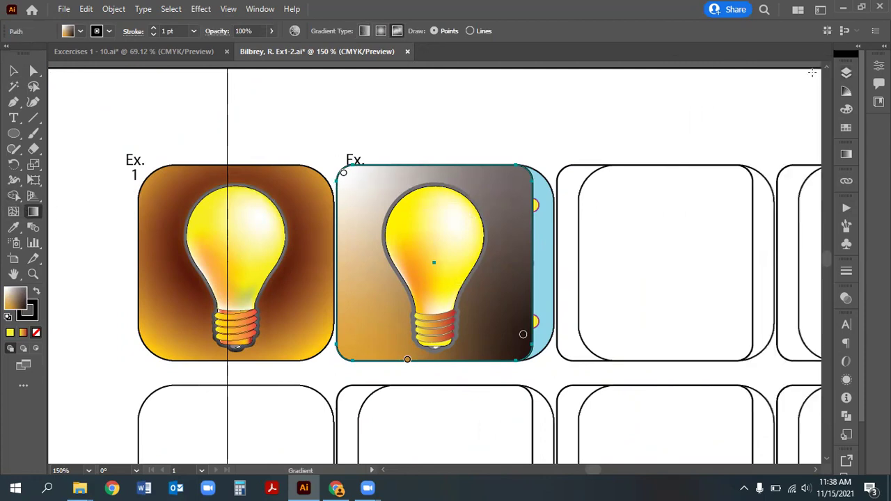
pyautogui.doubleClick(32, 211)
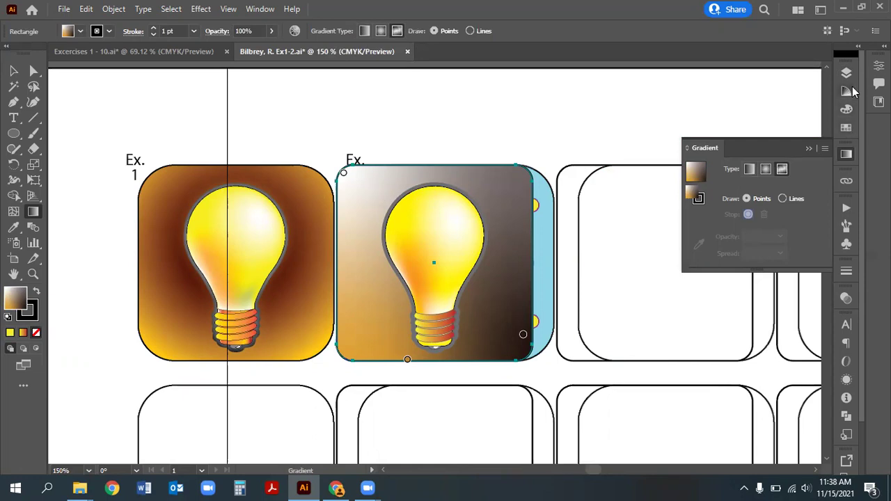
pyautogui.moveTo(705, 149); pyautogui.dragTo(638, 329)
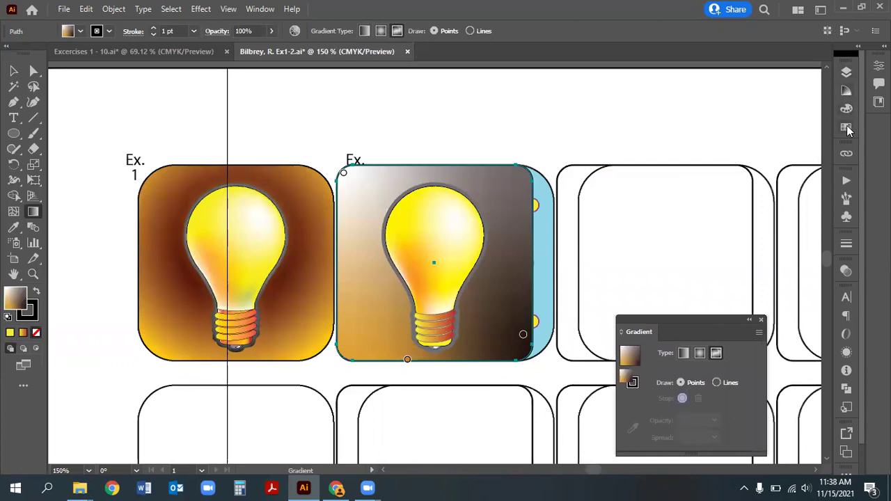
pyautogui.click(846, 127)
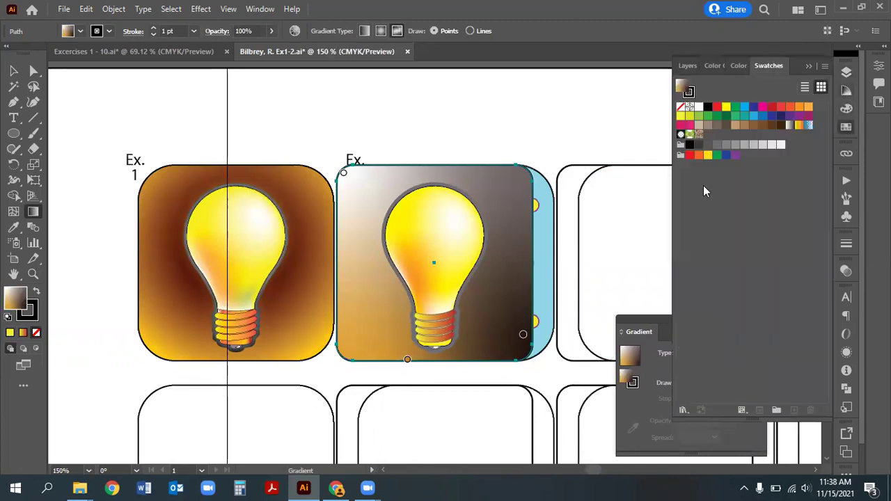
pyautogui.moveTo(655, 324); pyautogui.dragTo(119, 324)
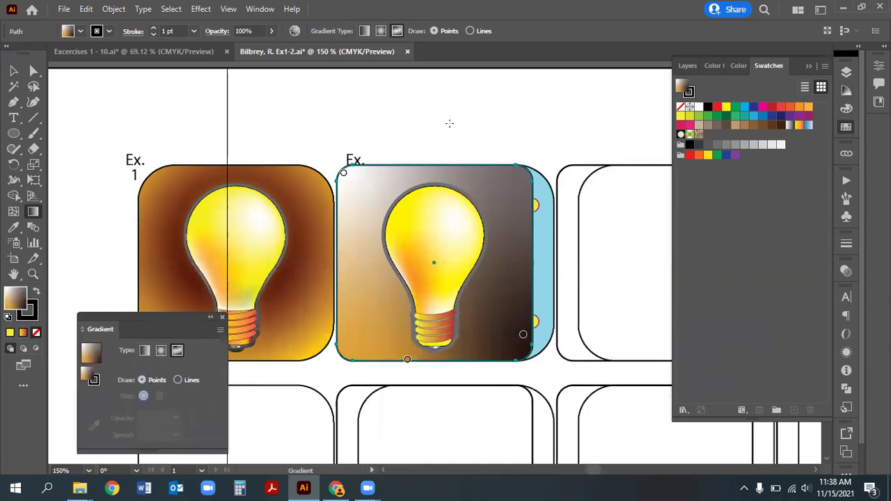
pyautogui.press('a')
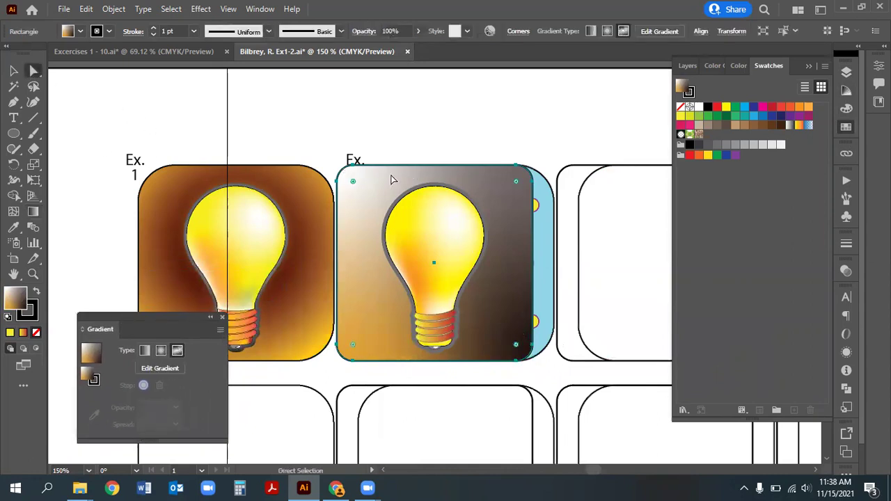
pyautogui.click(167, 368)
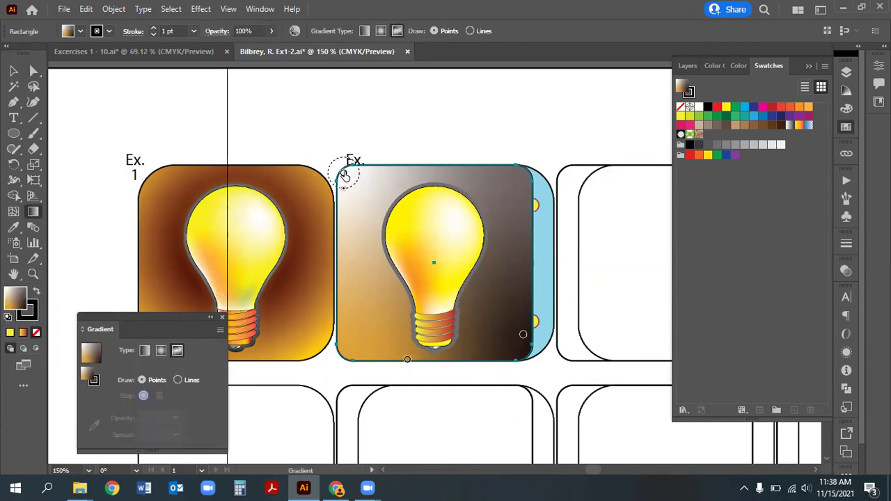
# Colour the top-left and a new bottom-left corner gradient point yellow.
pyautogui.moveTo(343, 176); pyautogui.dragTo(349, 179)
pyautogui.click(772, 143)
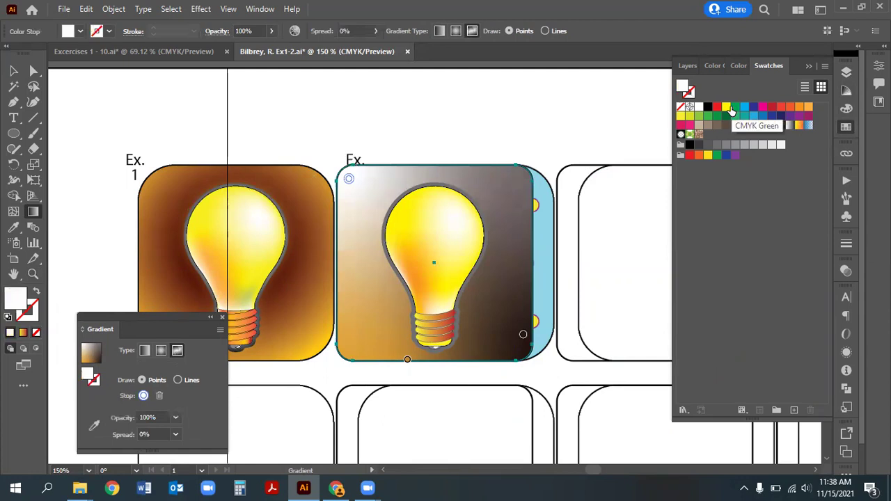
pyautogui.click(680, 115)
pyautogui.click(517, 178)
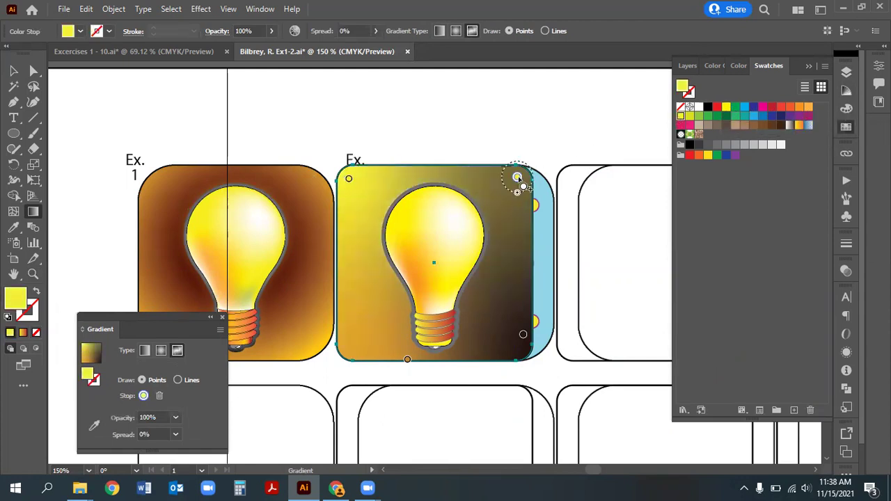
pyautogui.click(522, 336)
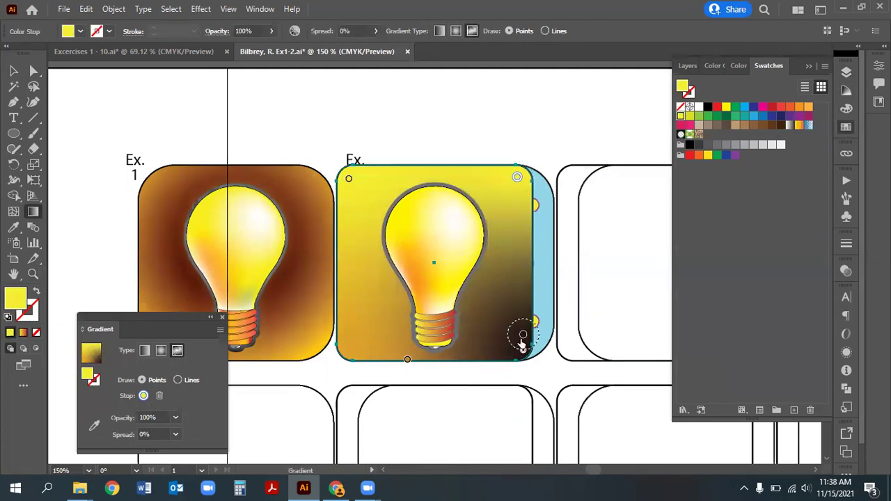
pyautogui.click(521, 348)
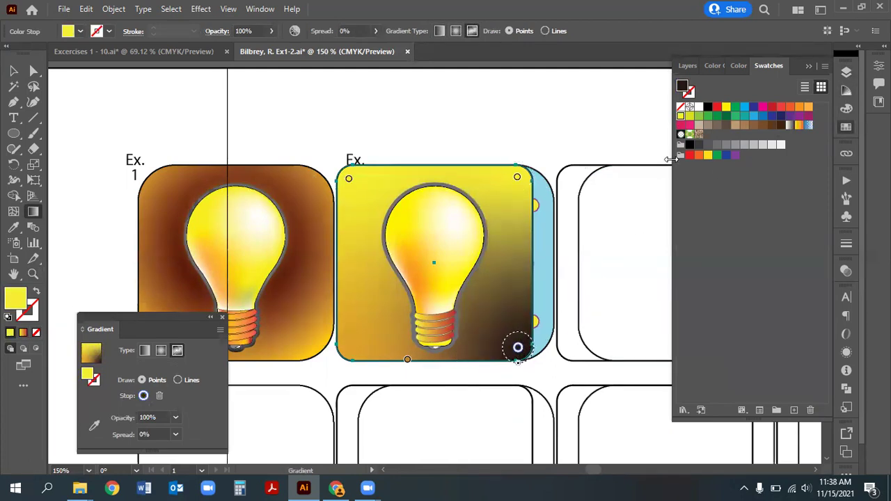
pyautogui.moveTo(177, 324); pyautogui.dragTo(131, 358)
pyautogui.click(407, 359)
pyautogui.click(352, 354)
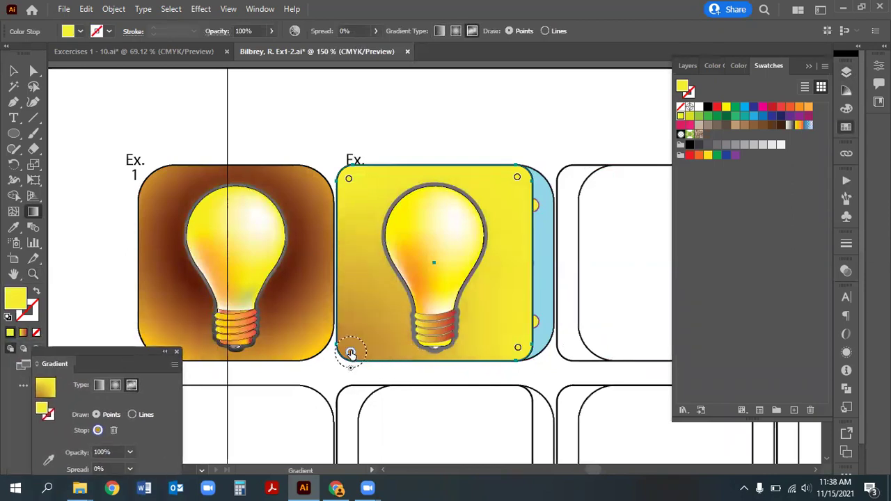
pyautogui.click(679, 115)
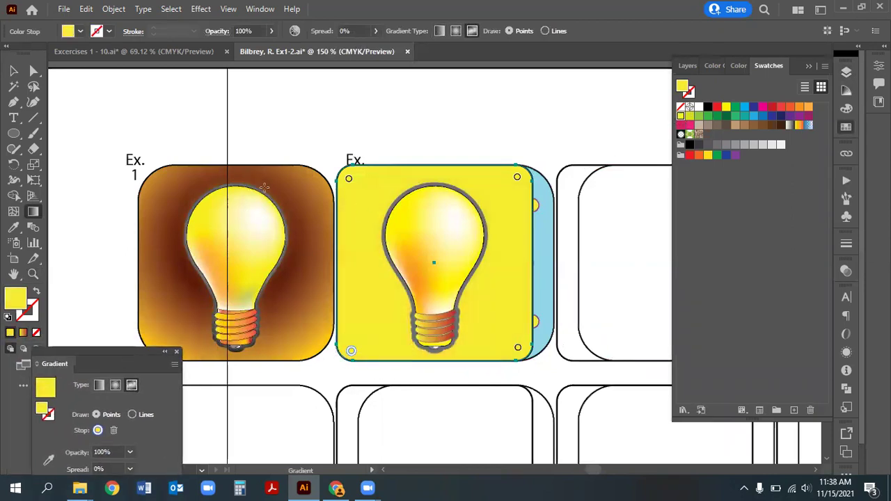
# Add an inner gradient point near the bulb and colour it brown.
pyautogui.click(433, 241)
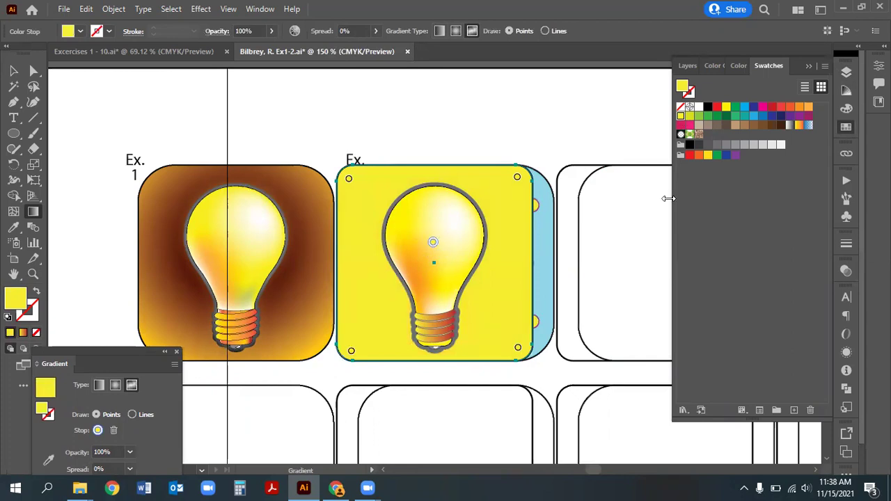
pyautogui.click(763, 125)
pyautogui.click(772, 126)
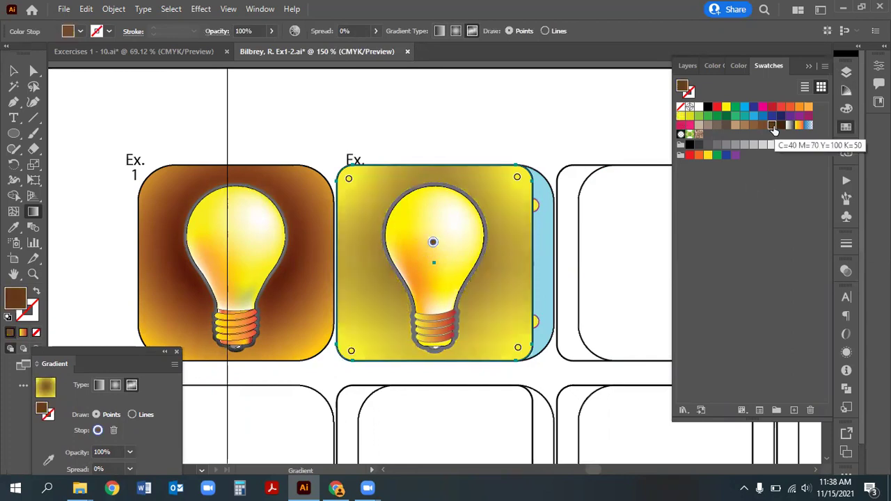
pyautogui.click(781, 126)
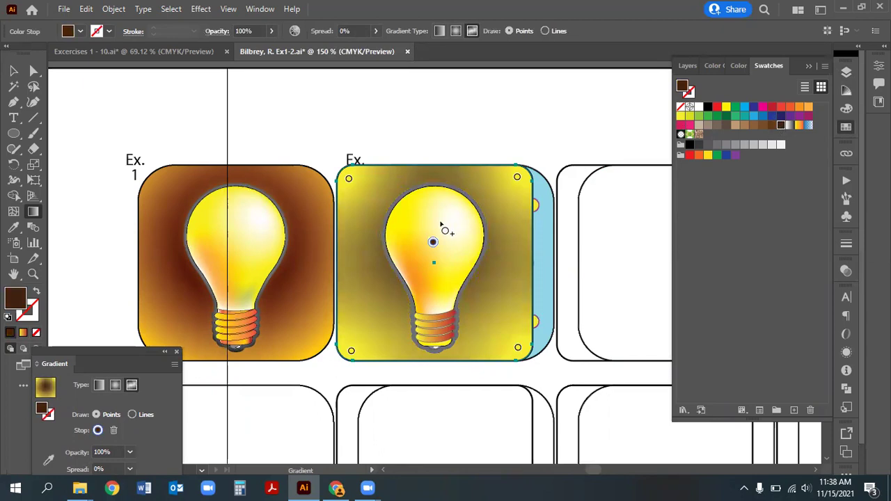
pyautogui.click(772, 125)
# Reposition the gradient points to reshape the yellow glow and darken the lower-right corner.
pyautogui.moveTo(478, 218); pyautogui.dragTo(471, 207)
pyautogui.moveTo(387, 209); pyautogui.dragTo(463, 284)
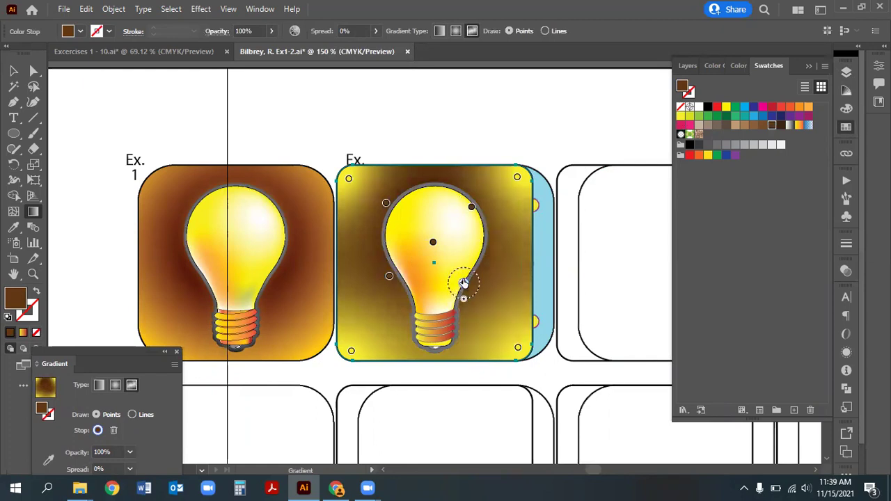
pyautogui.moveTo(396, 284); pyautogui.dragTo(405, 288)
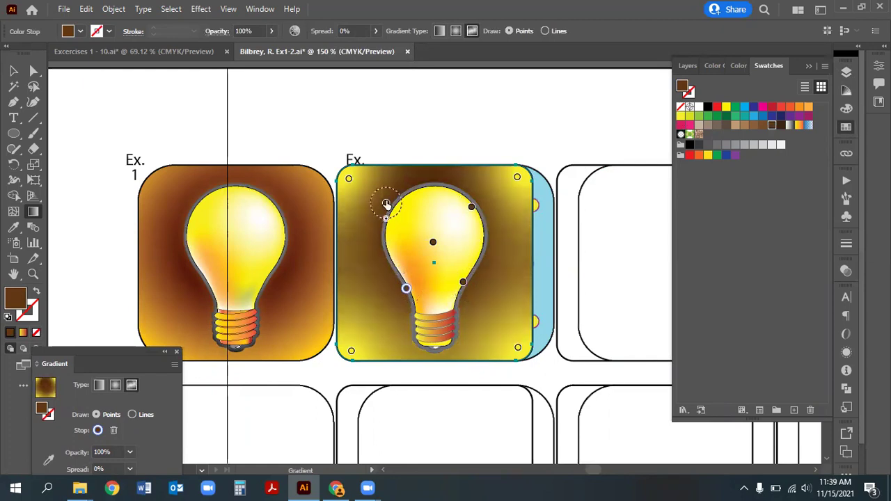
pyautogui.moveTo(387, 205); pyautogui.dragTo(396, 215)
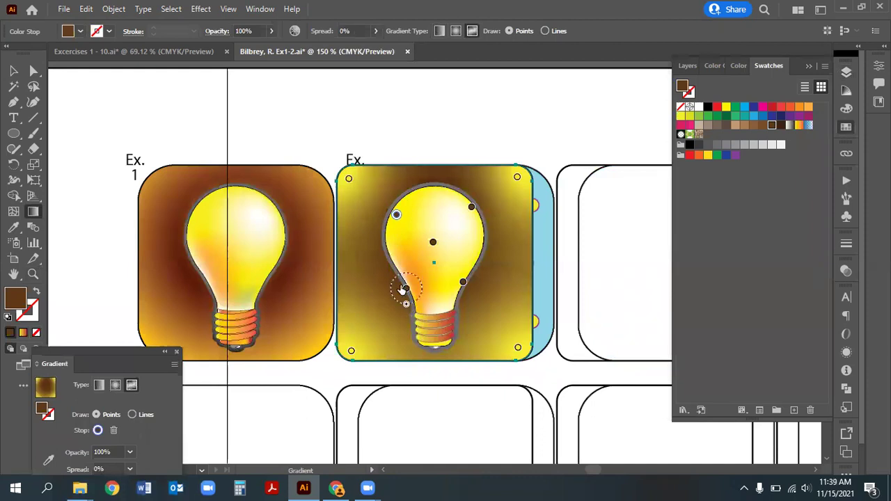
pyautogui.moveTo(402, 289); pyautogui.dragTo(391, 282)
pyautogui.moveTo(395, 209); pyautogui.dragTo(394, 205)
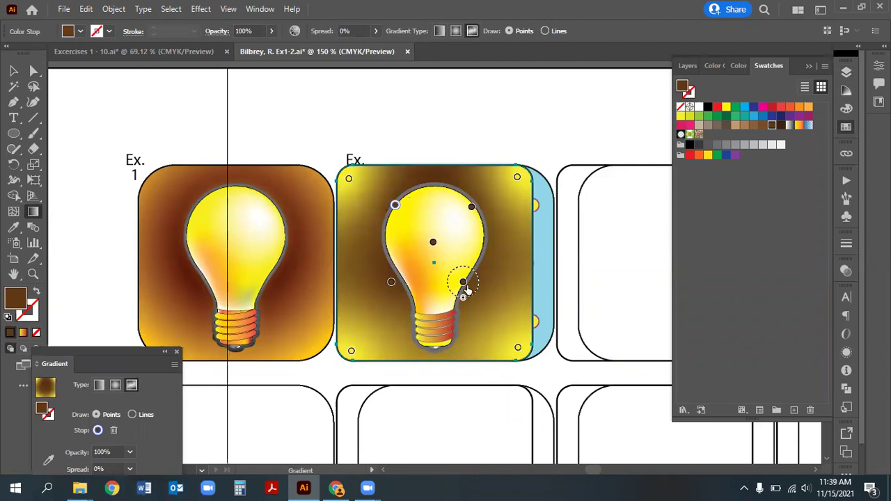
pyautogui.moveTo(462, 282); pyautogui.dragTo(480, 302)
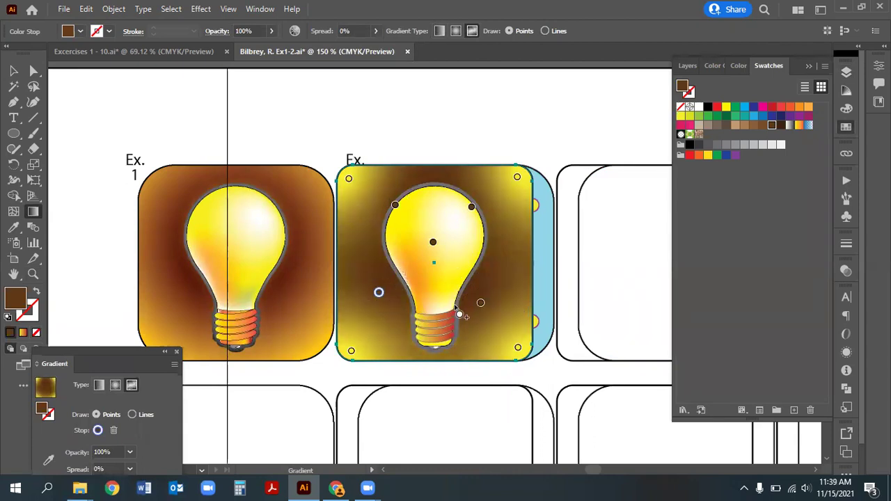
pyautogui.press('a')
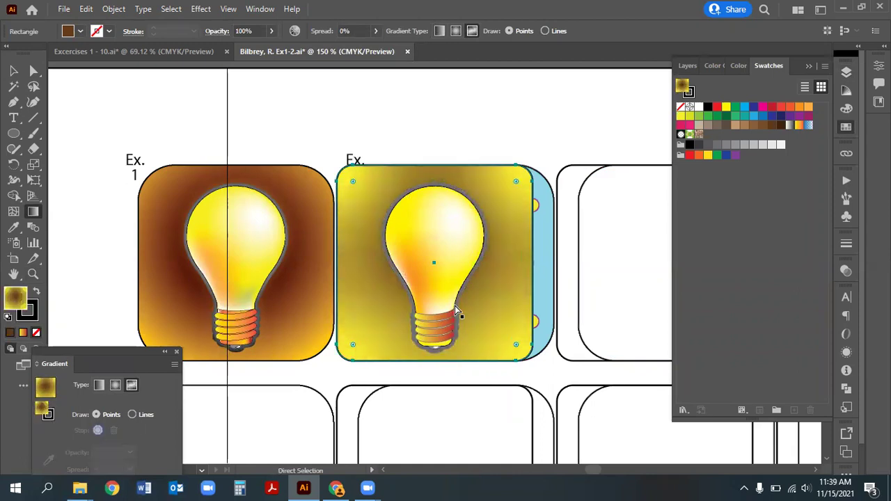
# Undo the freeform gradient back to solid yellow, close the Gradient panel and select the rectangle.
pyautogui.hotkey('ctrl', 'z')
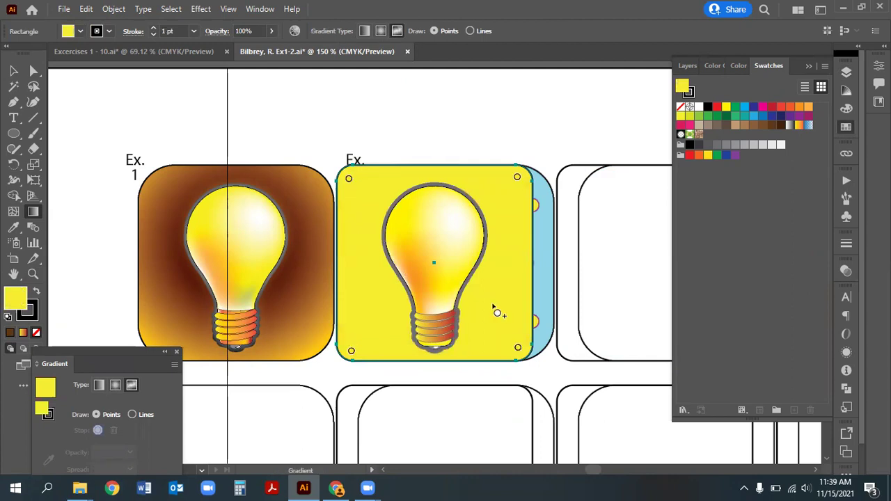
pyautogui.click(178, 352)
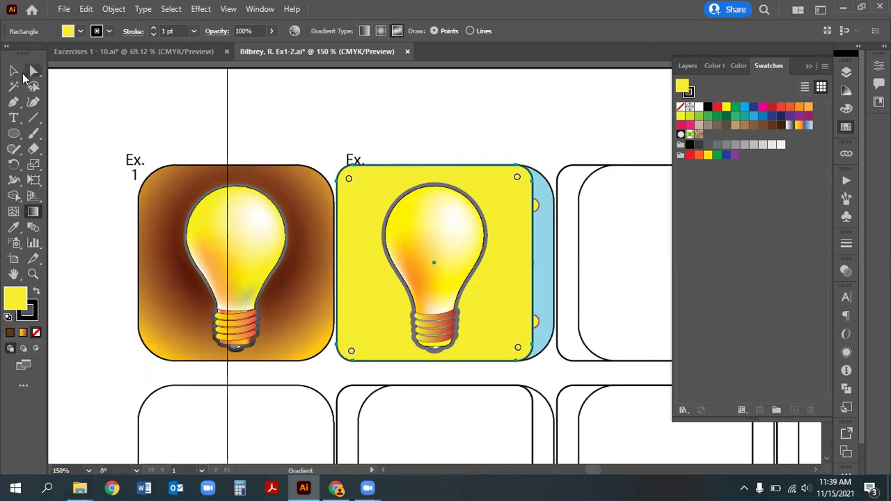
pyautogui.click(14, 71)
pyautogui.click(408, 174)
pyautogui.click(408, 172)
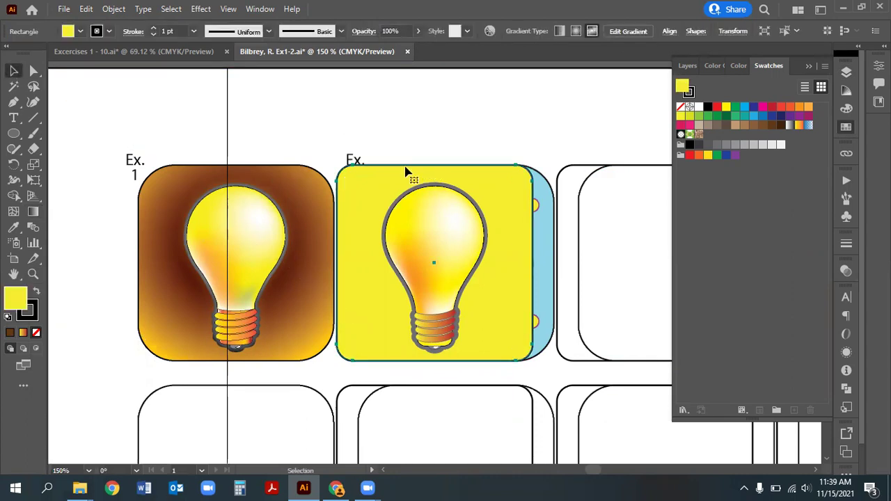
# Try a mesh point on the bulb, undo it, and show the Layers panel.
pyautogui.click(14, 211)
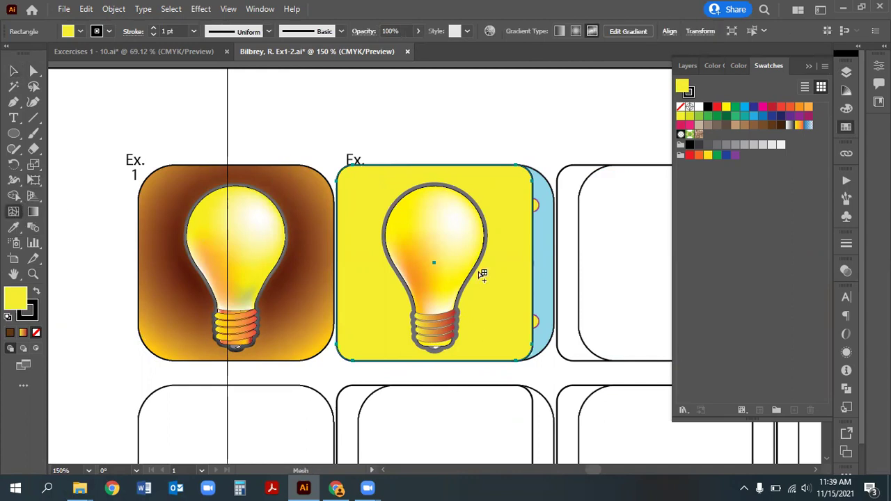
pyautogui.click(440, 242)
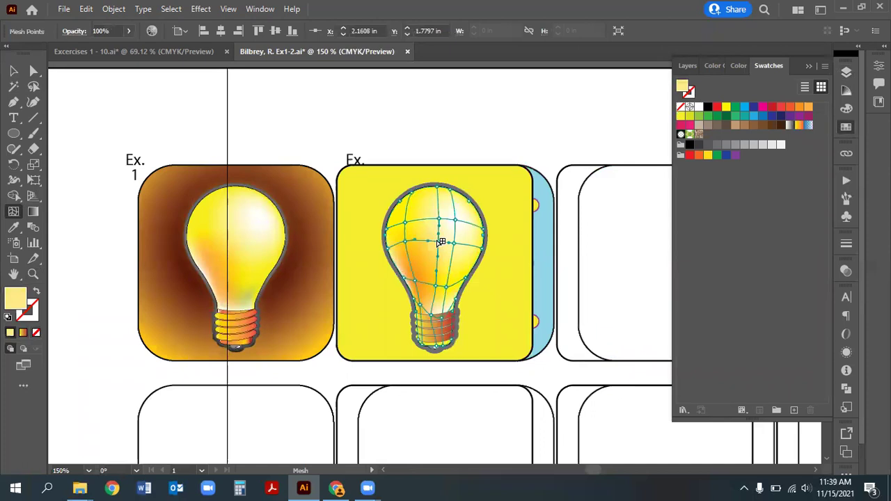
pyautogui.hotkey('ctrl', 'z')
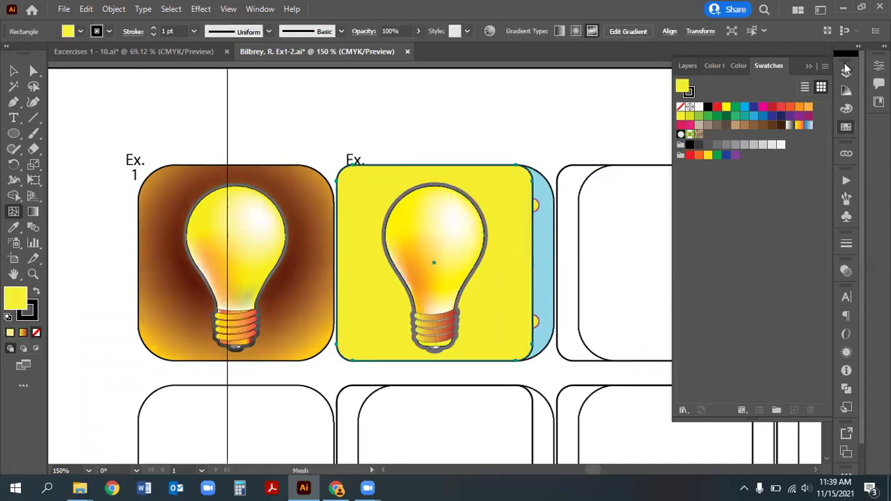
pyautogui.click(846, 73)
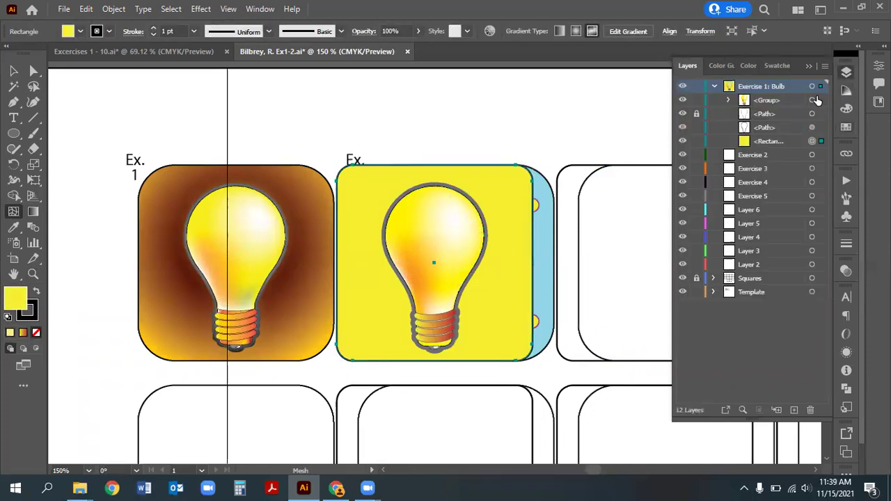
# Lock the bulb group and outline path, then mesh the rectangle with a dark brown centre point.
pyautogui.click(696, 127)
pyautogui.click(696, 100)
pyautogui.click(432, 239)
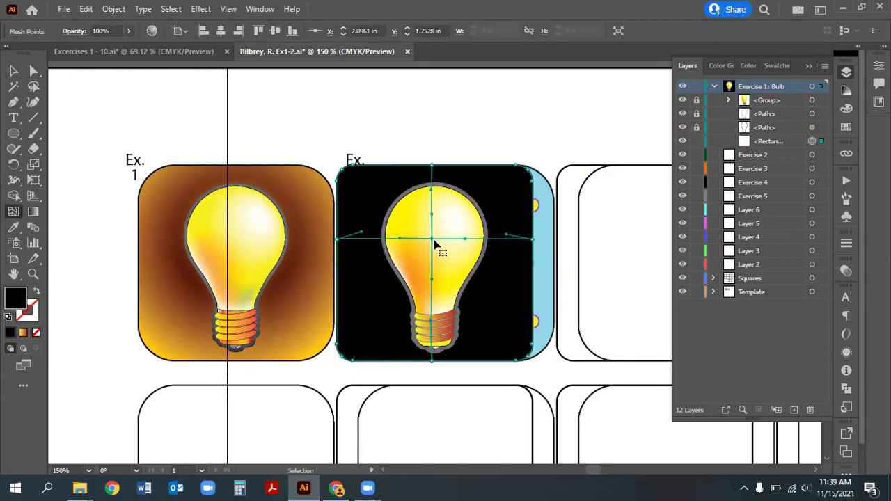
pyautogui.hotkey('ctrl', 'z')
pyautogui.click(435, 234)
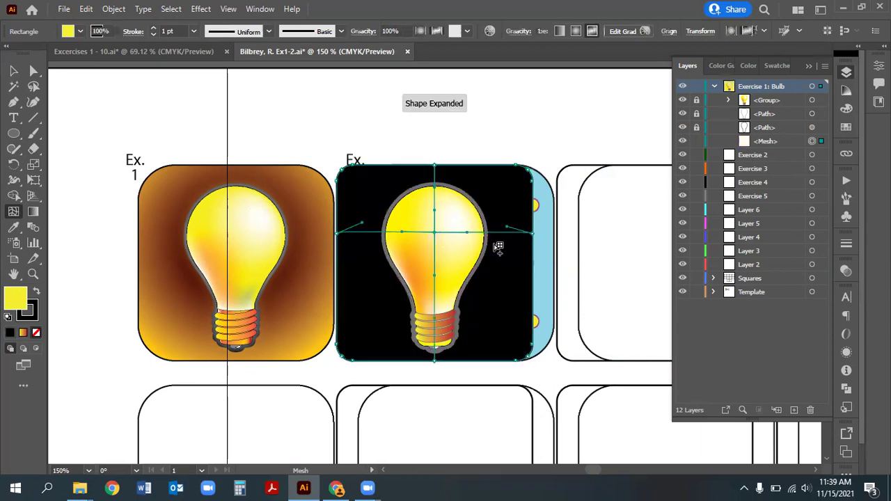
pyautogui.click(846, 126)
pyautogui.click(771, 124)
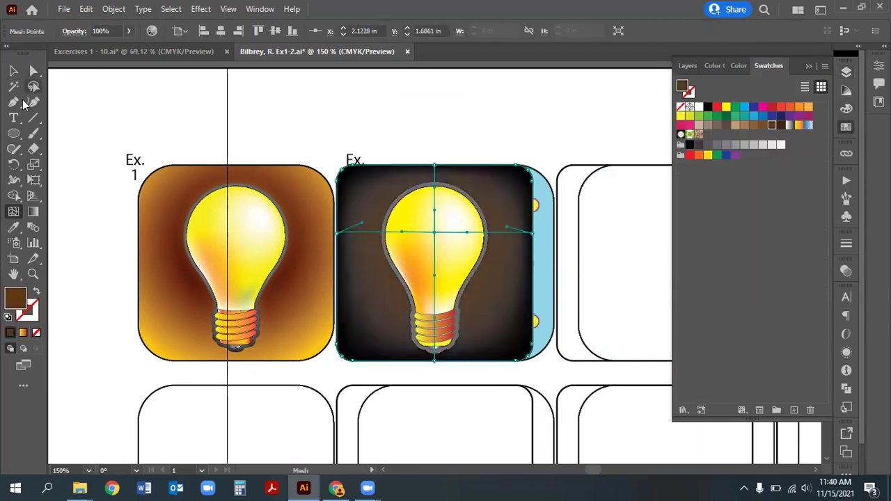
# Lasso the mesh points along the left and bottom edges and colour them yellow.
pyautogui.click(33, 87)
pyautogui.moveTo(365, 132)
pyautogui.mouseDown()
pyautogui.moveTo(330, 205)
pyautogui.moveTo(320, 303)
pyautogui.moveTo(336, 371)
pyautogui.moveTo(361, 387)
pyautogui.moveTo(465, 366)
pyautogui.moveTo(407, 353)
pyautogui.moveTo(374, 298)
pyautogui.moveTo(379, 210)
pyautogui.moveTo(410, 182)
pyautogui.moveTo(458, 179)
pyautogui.moveTo(491, 196)
pyautogui.moveTo(506, 260)
pyautogui.moveTo(490, 314)
pyautogui.moveTo(459, 364)
pyautogui.moveTo(499, 383)
pyautogui.moveTo(561, 368)
pyautogui.moveTo(574, 283)
pyautogui.moveTo(549, 185)
pyautogui.moveTo(458, 132)
pyautogui.moveTo(384, 139)
pyautogui.moveTo(474, 167)
pyautogui.mouseUp()
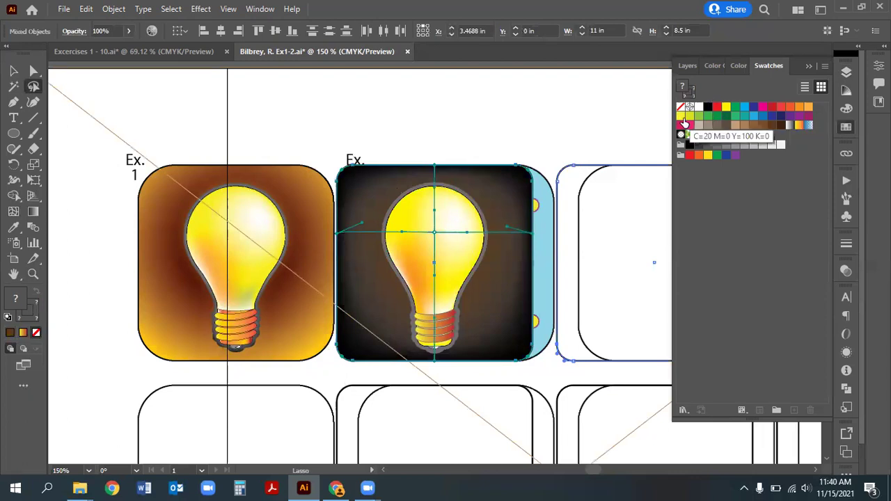
pyautogui.click(680, 117)
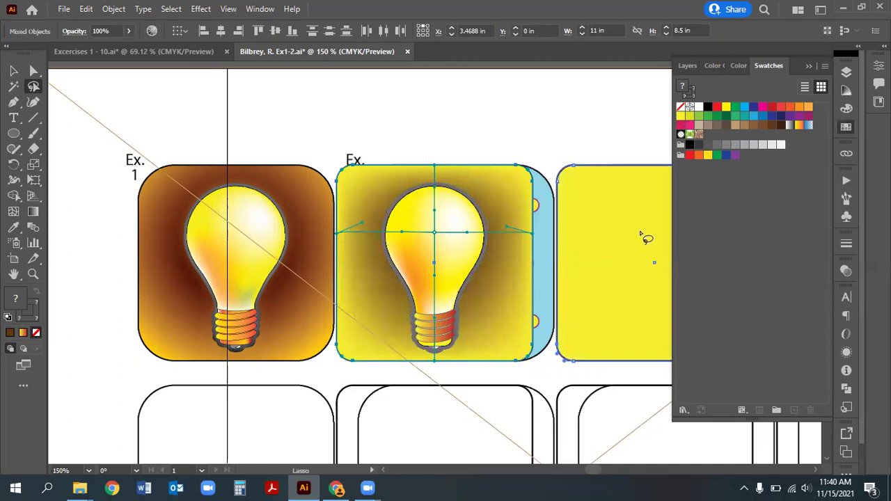
# Reset the neighbouring box to default colours and set its fill to None.
pyautogui.click(34, 71)
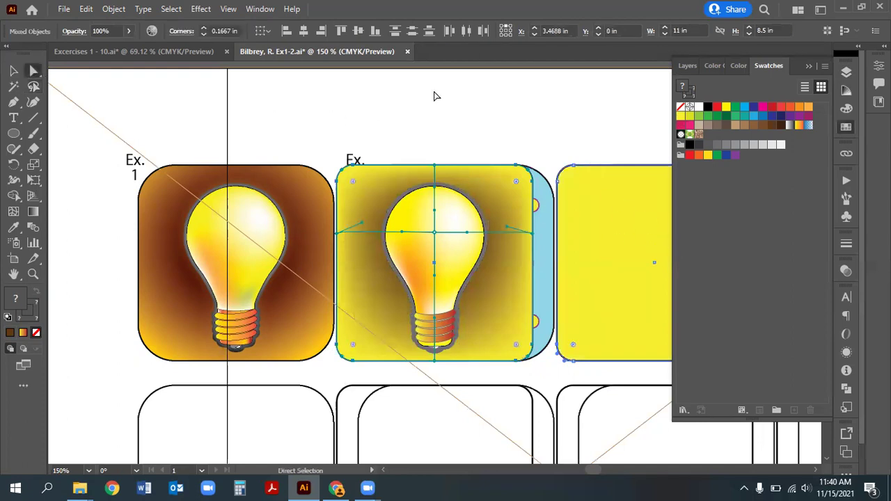
pyautogui.click(634, 194)
pyautogui.click(8, 317)
pyautogui.click(36, 333)
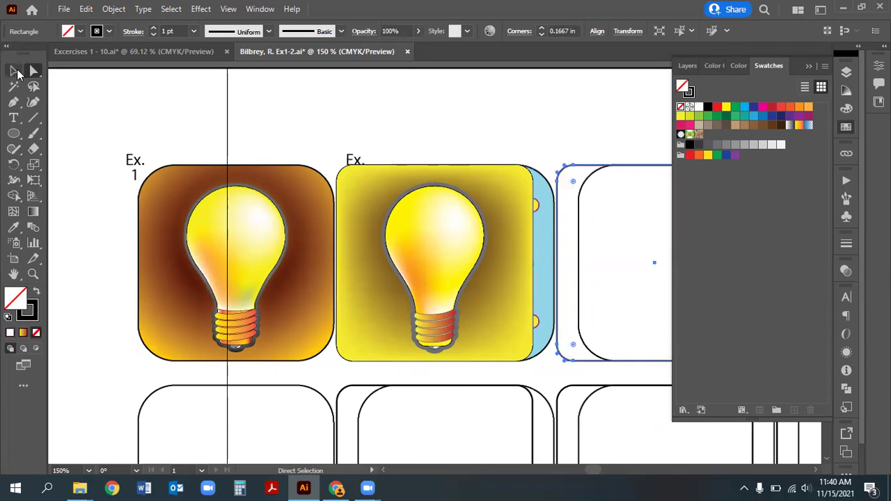
# Check the bulb group, then reselect the mesh background square.
pyautogui.click(13, 71)
pyautogui.click(477, 139)
pyautogui.click(599, 171)
pyautogui.click(598, 170)
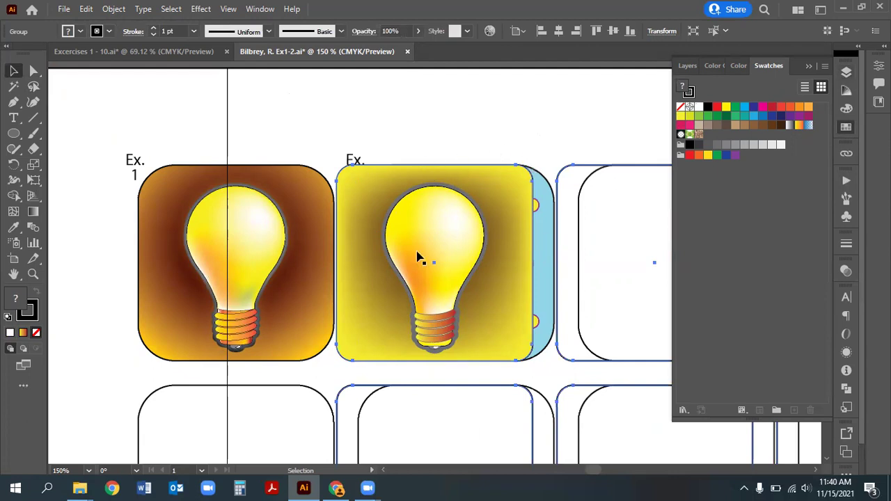
pyautogui.click(33, 71)
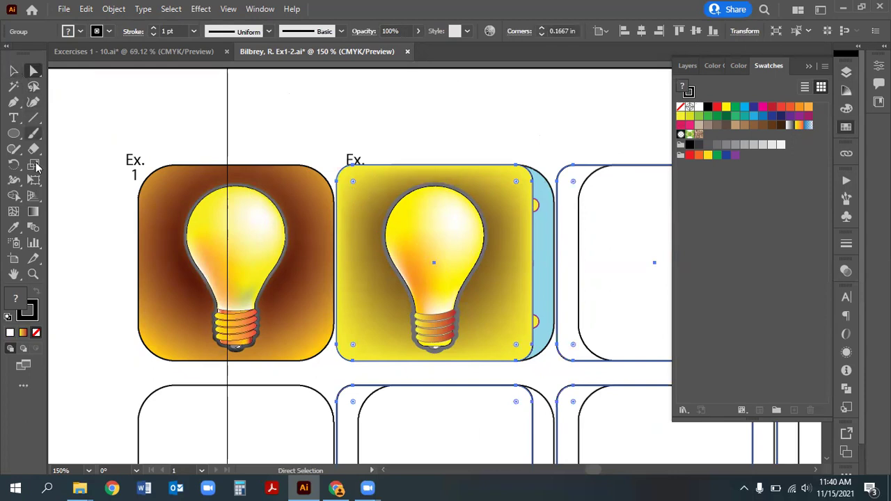
pyautogui.press('v')
pyautogui.click(421, 157)
pyautogui.click(384, 199)
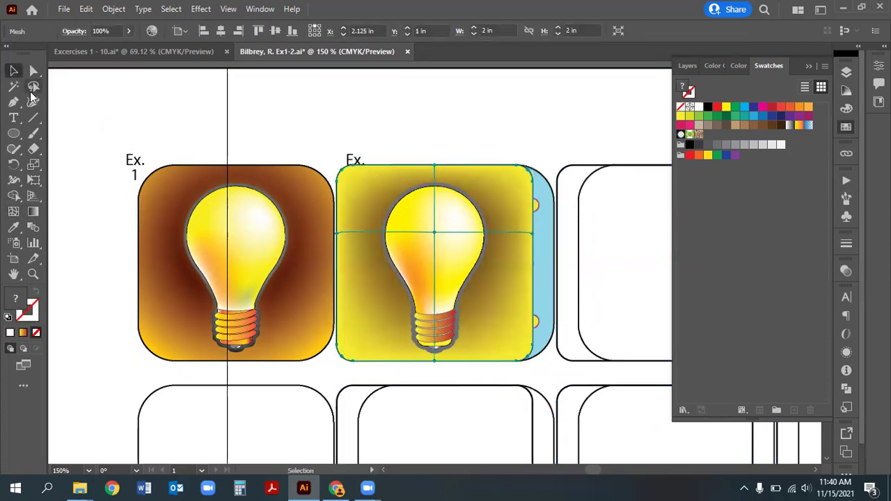
# Shorten the left mesh handle beside the bulb to darken that area.
pyautogui.click(33, 71)
pyautogui.click(434, 233)
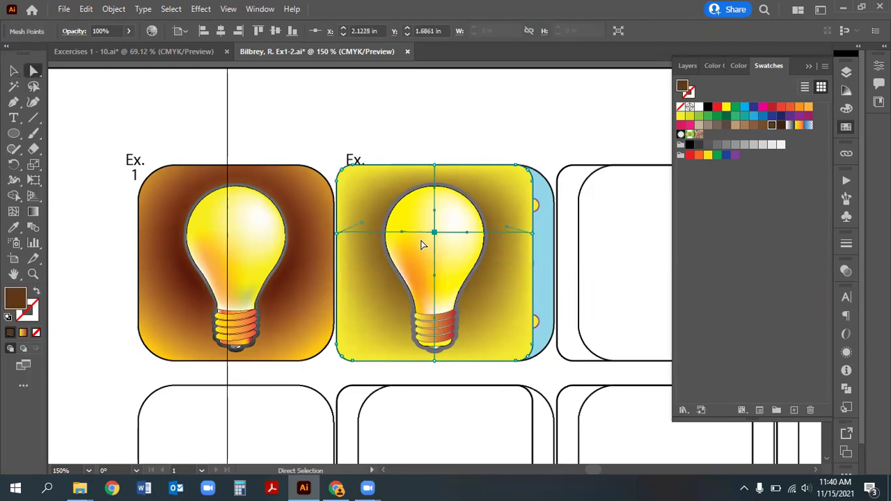
pyautogui.click(360, 234)
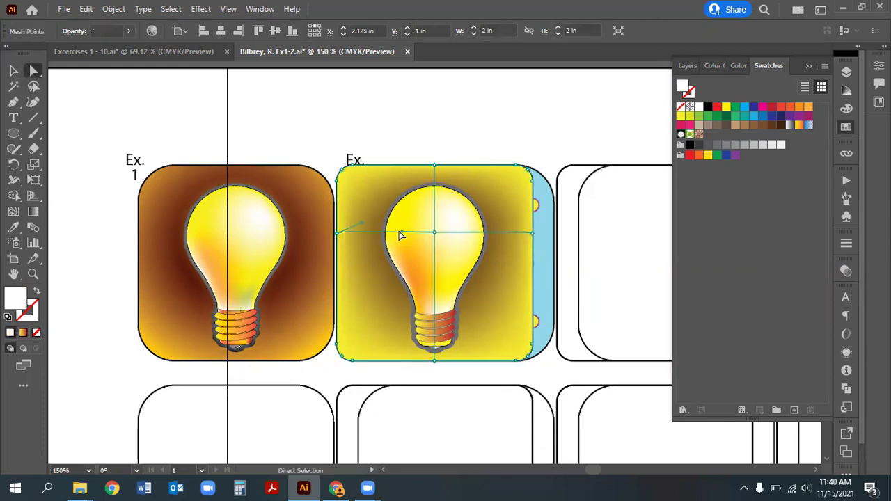
pyautogui.moveTo(362, 224)
pyautogui.mouseDown()
pyautogui.moveTo(371, 230)
pyautogui.moveTo(353, 229)
pyautogui.mouseUp()
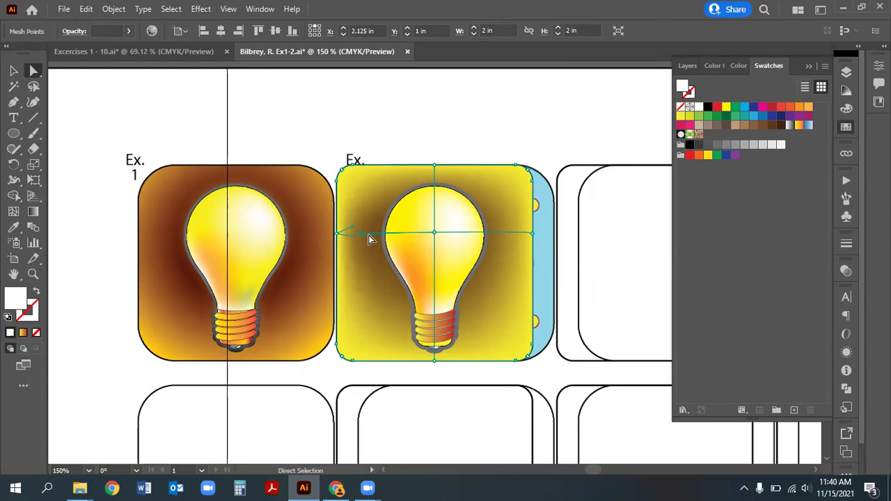
pyautogui.moveTo(352, 226); pyautogui.dragTo(363, 223)
# Undo an accidental centre-point move and colour a horizontal-line mesh point dark brown.
pyautogui.click(433, 167)
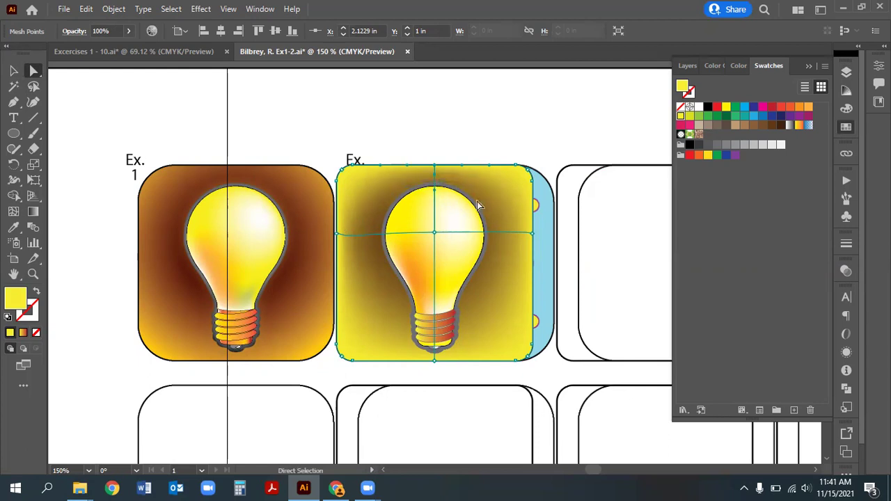
pyautogui.click(434, 235)
pyautogui.click(458, 236)
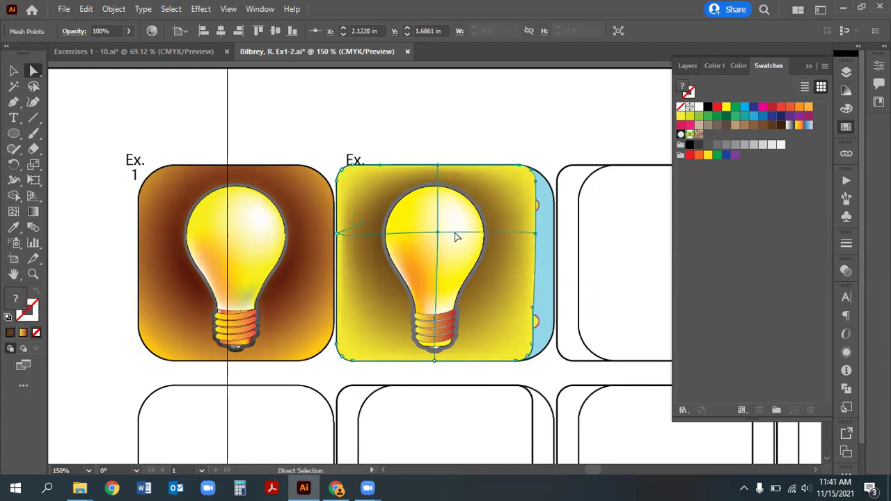
pyautogui.moveTo(433, 235); pyautogui.dragTo(495, 235)
pyautogui.hotkey('ctrl', 'z')
pyautogui.hotkey('ctrl', 'z')
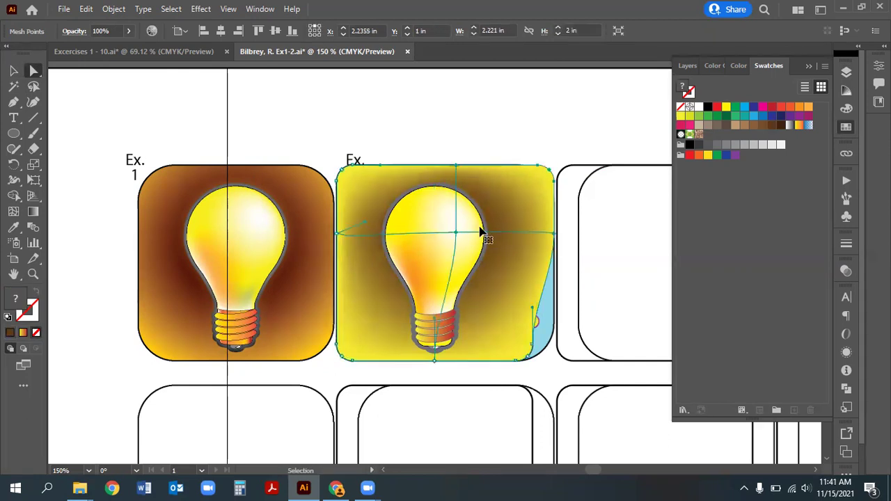
pyautogui.click(466, 232)
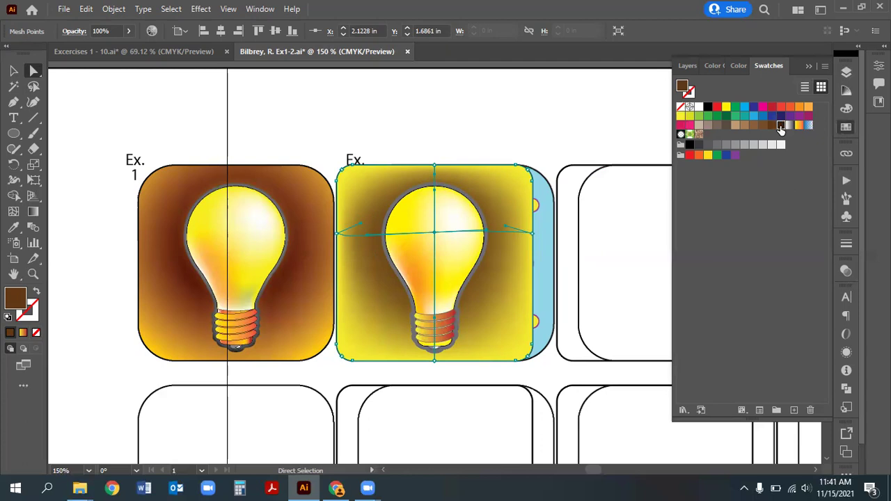
pyautogui.click(781, 126)
# Save the dark brown as a new swatch and raise its magenta to 100.
pyautogui.keyDown('alt'); pyautogui.click(793, 410); pyautogui.keyUp('alt')
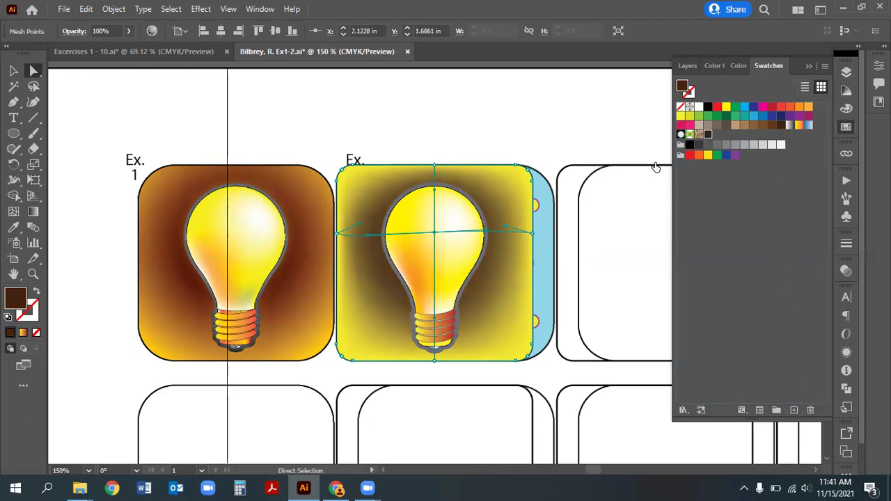
pyautogui.doubleClick(708, 133)
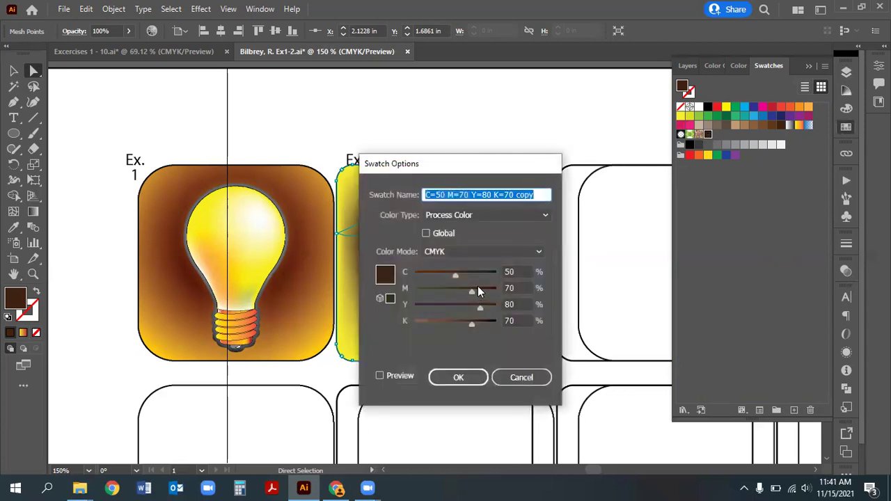
pyautogui.moveTo(477, 289); pyautogui.dragTo(515, 291)
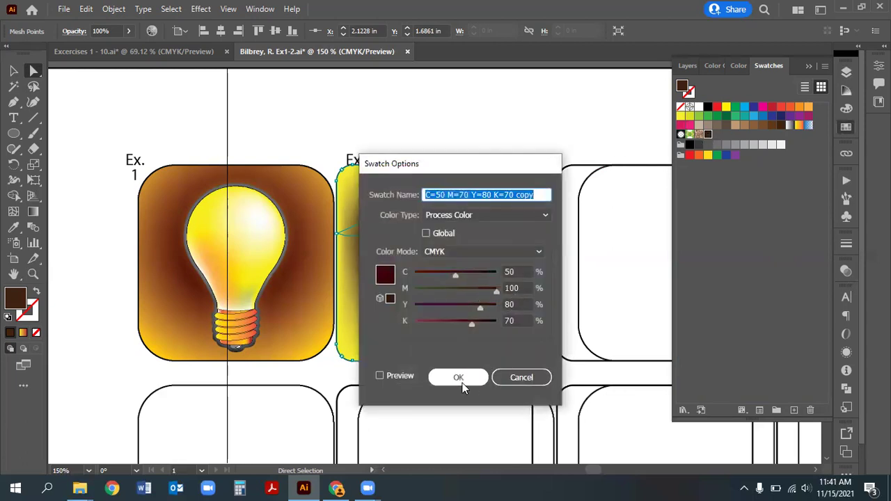
pyautogui.click(461, 383)
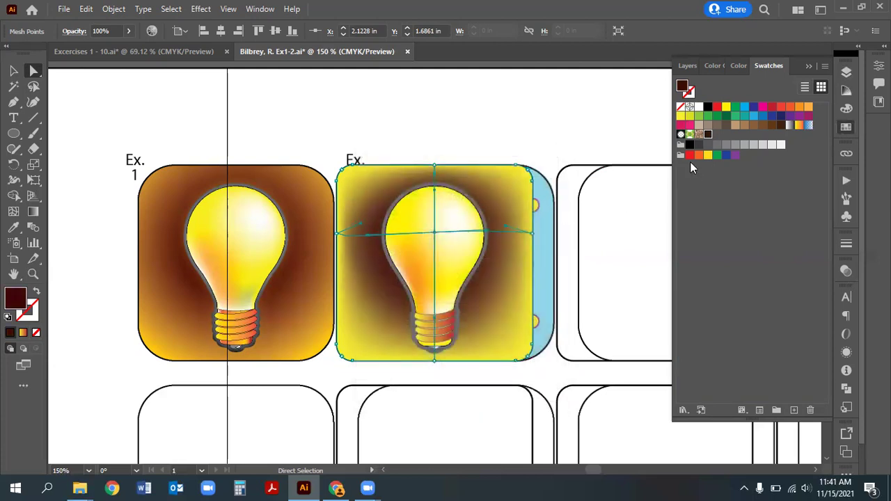
pyautogui.doubleClick(708, 133)
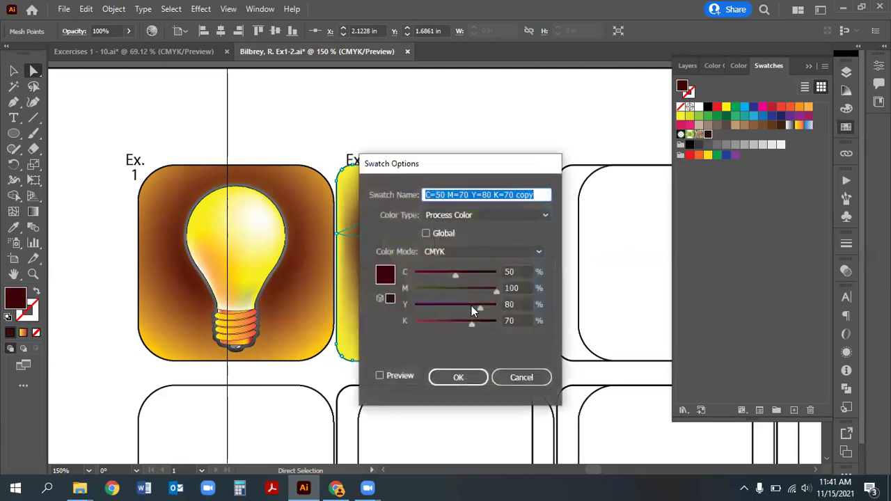
pyautogui.click(467, 377)
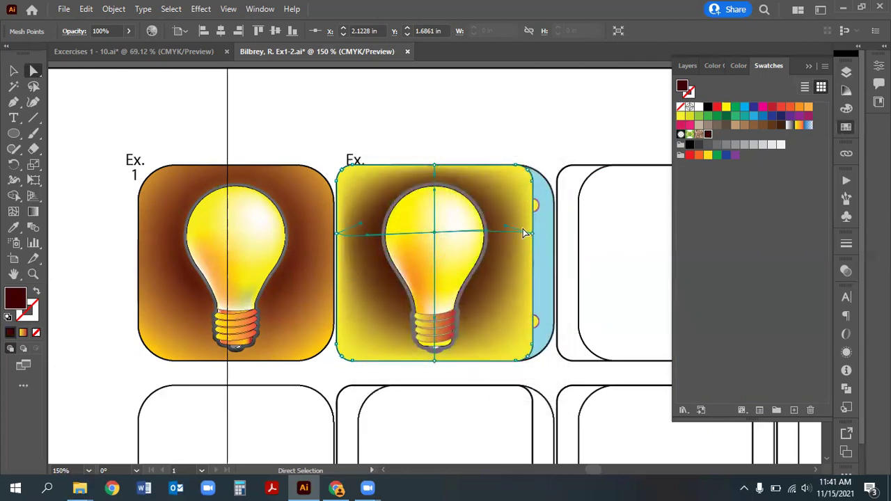
# Refine the maroon swatch to C 41, M 100, Y 100, K 58.
pyautogui.doubleClick(707, 134)
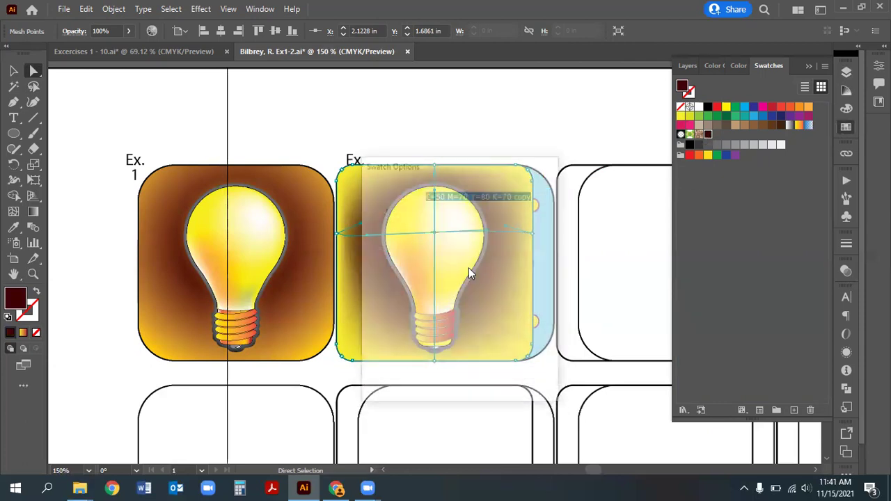
pyautogui.click(440, 276)
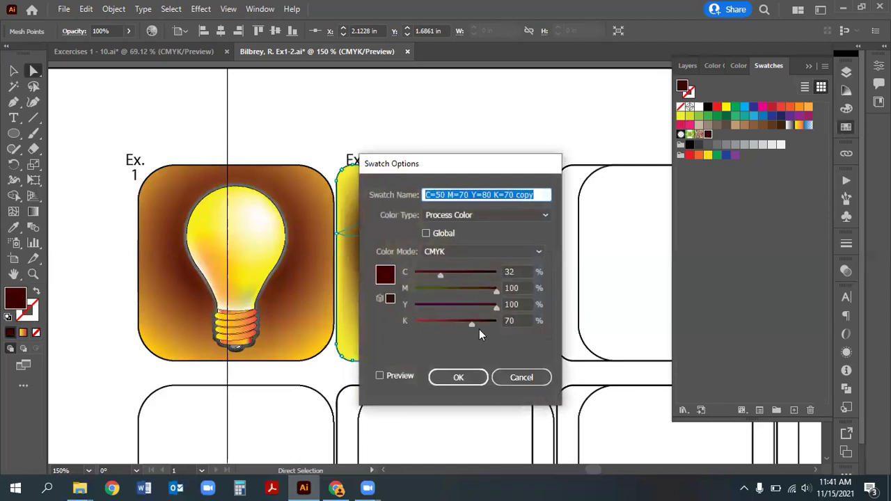
pyautogui.moveTo(471, 328); pyautogui.dragTo(447, 324)
pyautogui.click(434, 377)
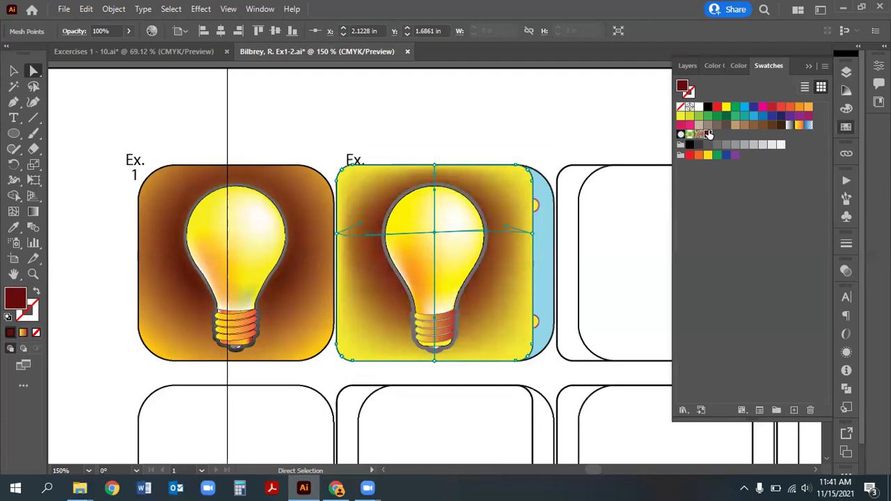
pyautogui.doubleClick(708, 134)
pyautogui.moveTo(441, 276); pyautogui.dragTo(447, 275)
pyautogui.moveTo(456, 324); pyautogui.dragTo(463, 323)
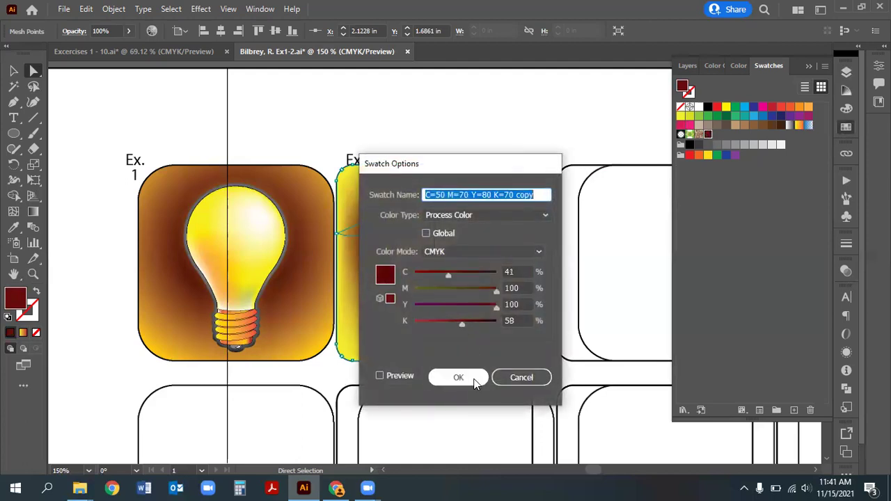
pyautogui.click(471, 377)
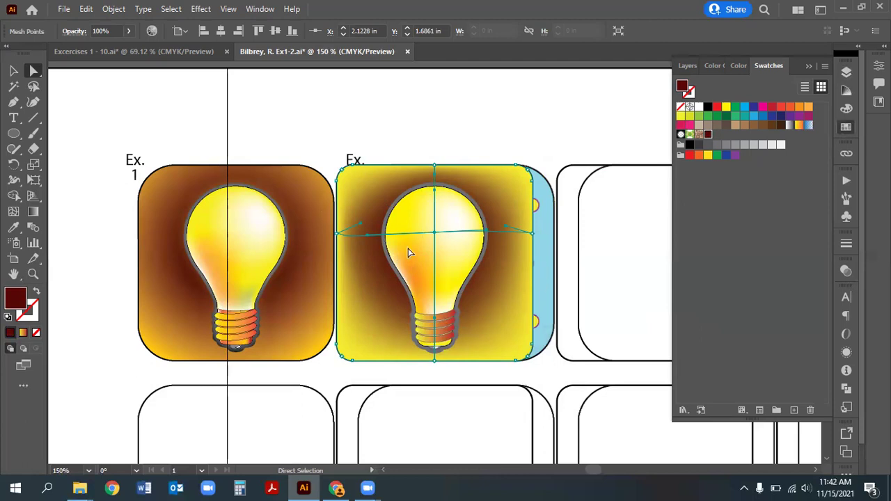
# Add mesh lines across the bulb top and sides, then undo the unwanted ones.
pyautogui.click(14, 210)
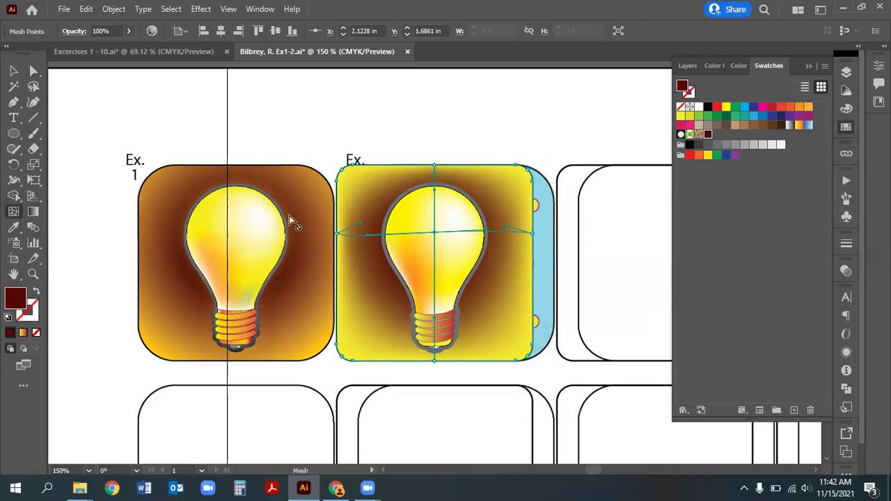
pyautogui.click(437, 199)
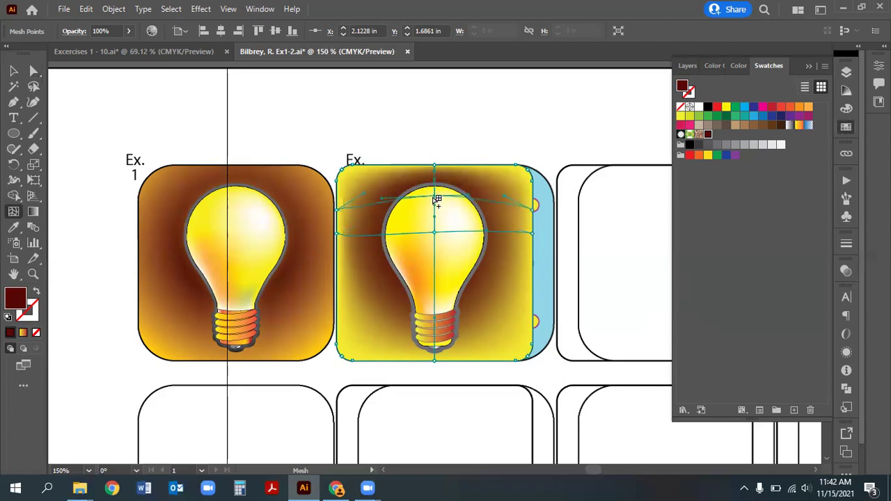
pyautogui.click(384, 237)
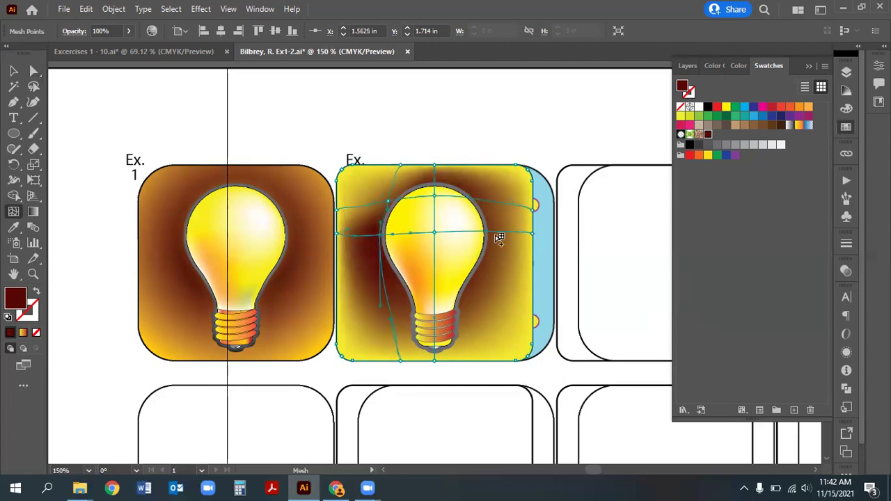
pyautogui.click(502, 234)
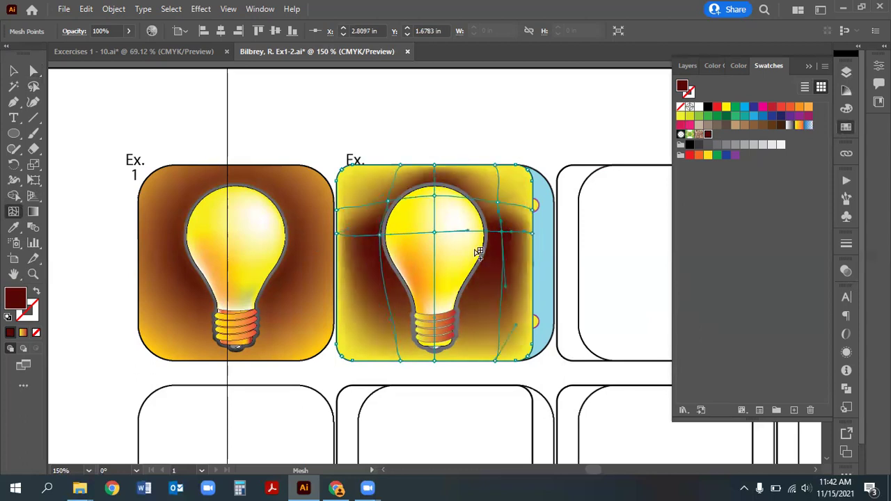
pyautogui.click(436, 282)
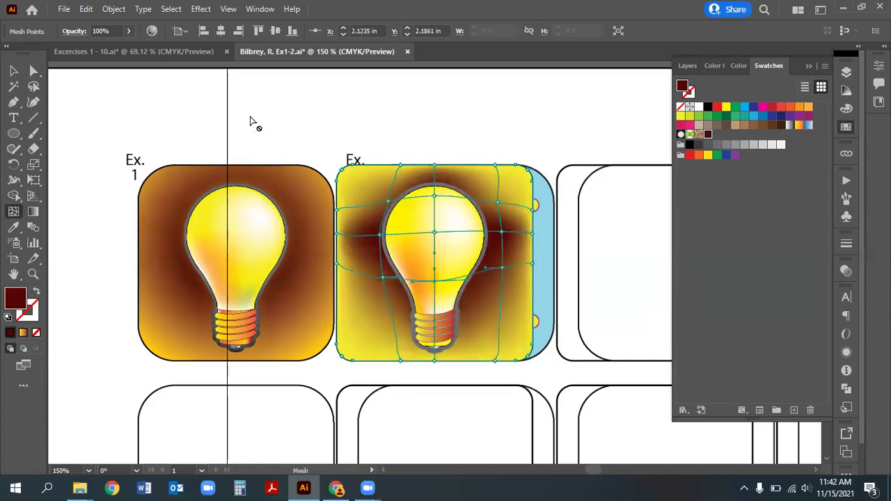
pyautogui.click(34, 70)
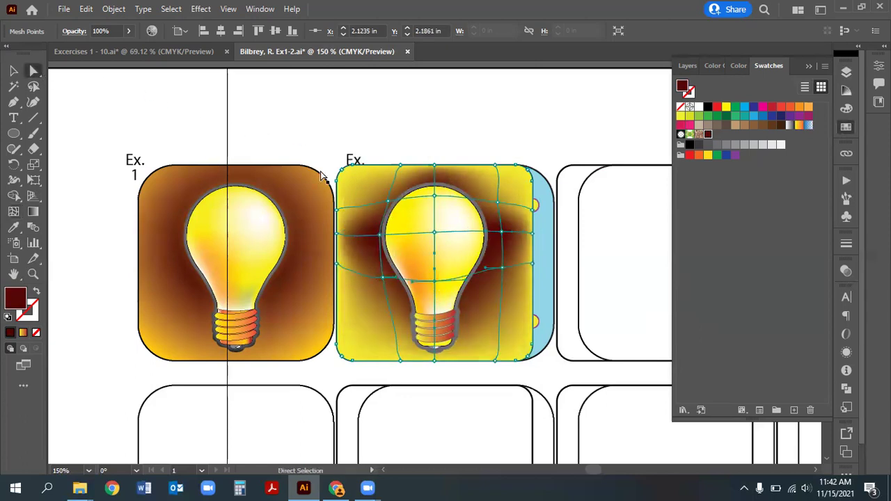
pyautogui.click(389, 202)
pyautogui.moveTo(381, 193)
pyautogui.mouseDown()
pyautogui.moveTo(369, 196)
pyautogui.moveTo(373, 189)
pyautogui.mouseUp()
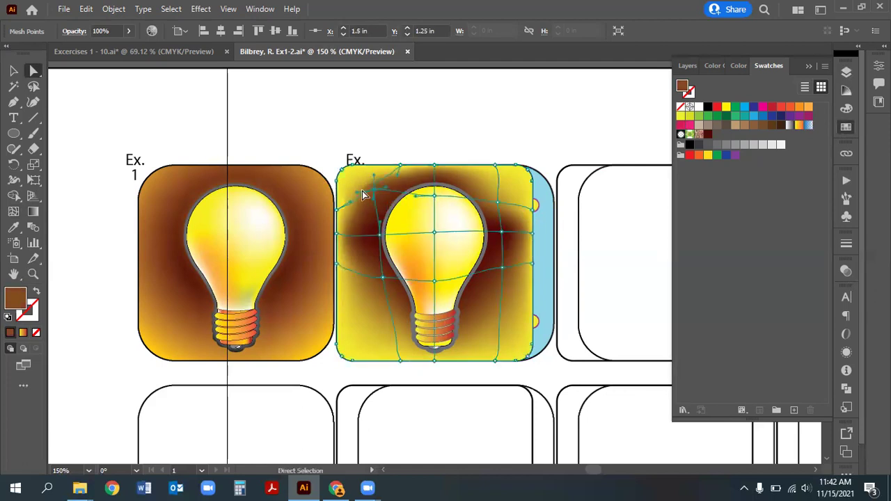
pyautogui.hotkey('ctrl', 'z')
pyautogui.hotkey('ctrl', 'z')
pyautogui.hotkey('ctrl', 'z')
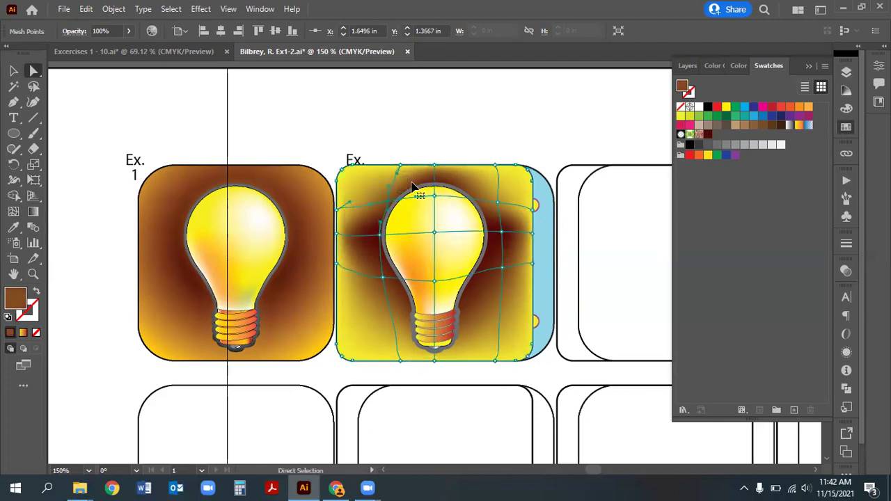
pyautogui.hotkey('ctrl', 'z')
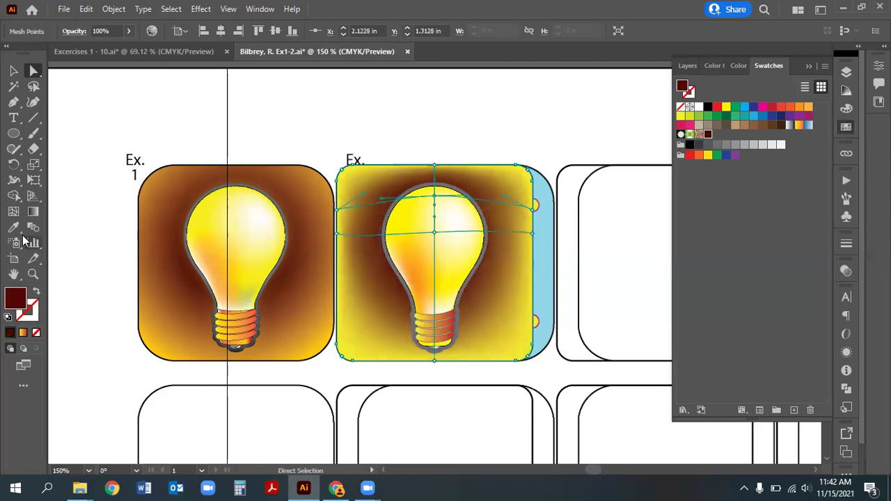
# Add a horizontal mesh line at the bulb's base.
pyautogui.click(13, 211)
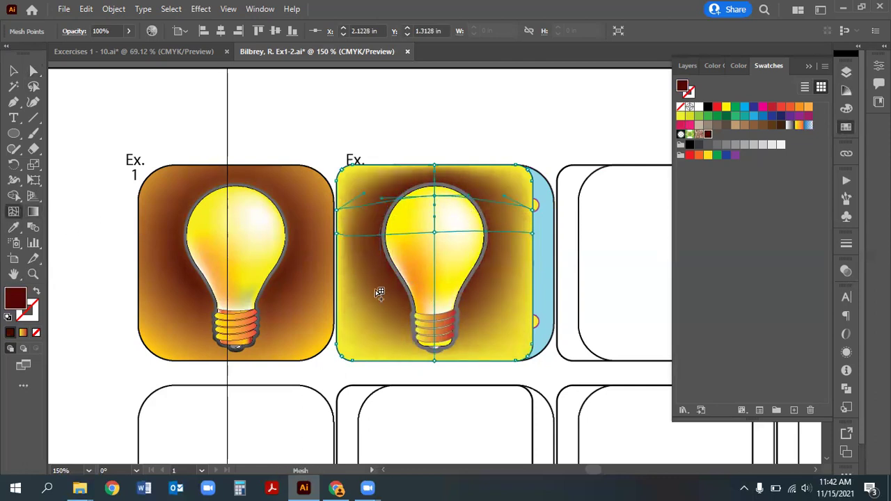
pyautogui.click(434, 302)
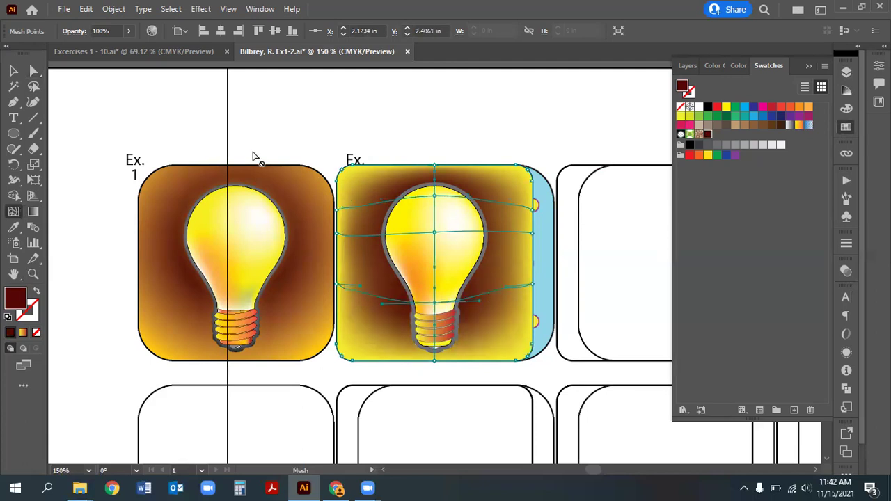
pyautogui.click(34, 70)
pyautogui.click(435, 194)
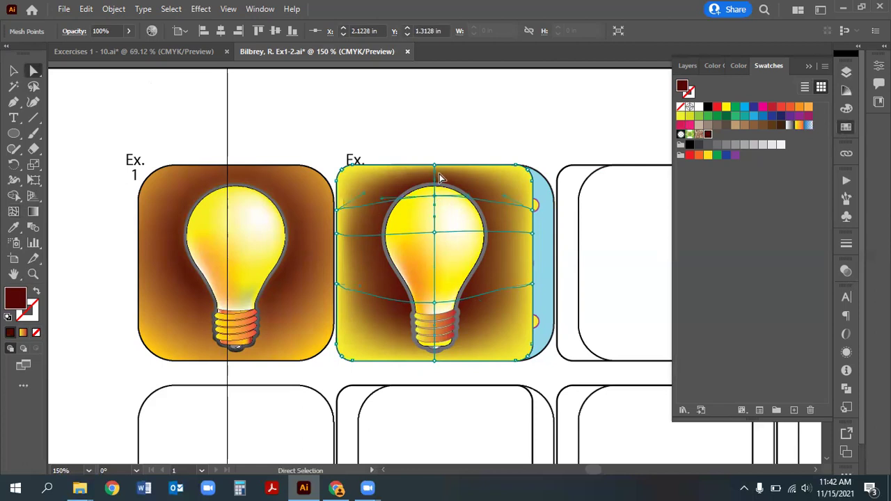
pyautogui.moveTo(434, 236); pyautogui.dragTo(434, 244)
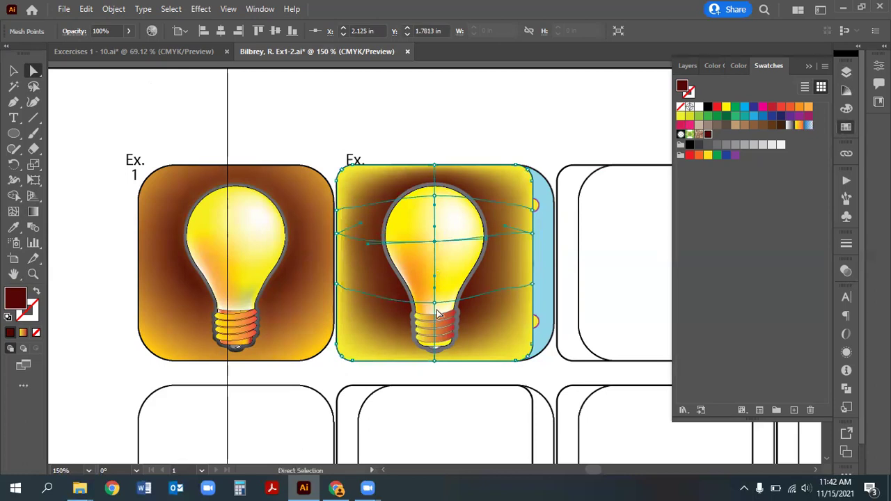
pyautogui.moveTo(435, 306); pyautogui.dragTo(438, 314)
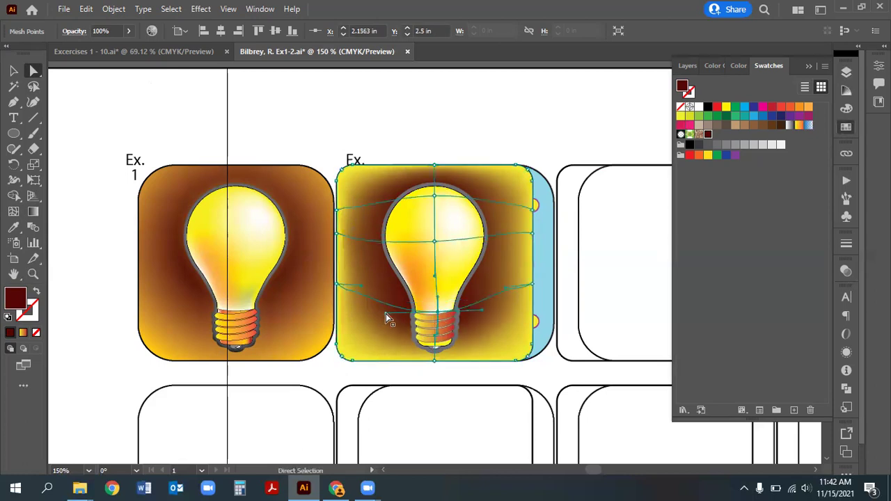
pyautogui.moveTo(383, 312)
pyautogui.mouseDown()
pyautogui.moveTo(379, 332)
pyautogui.moveTo(374, 315)
pyautogui.mouseUp()
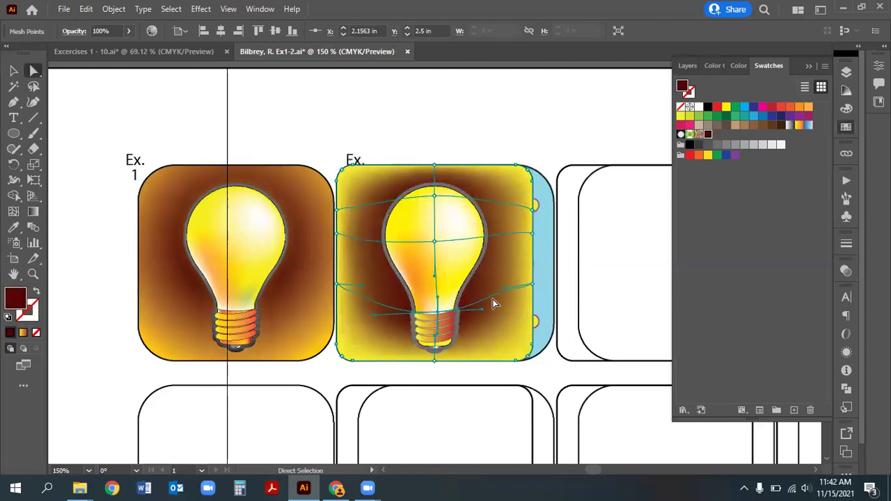
pyautogui.moveTo(434, 313); pyautogui.dragTo(433, 318)
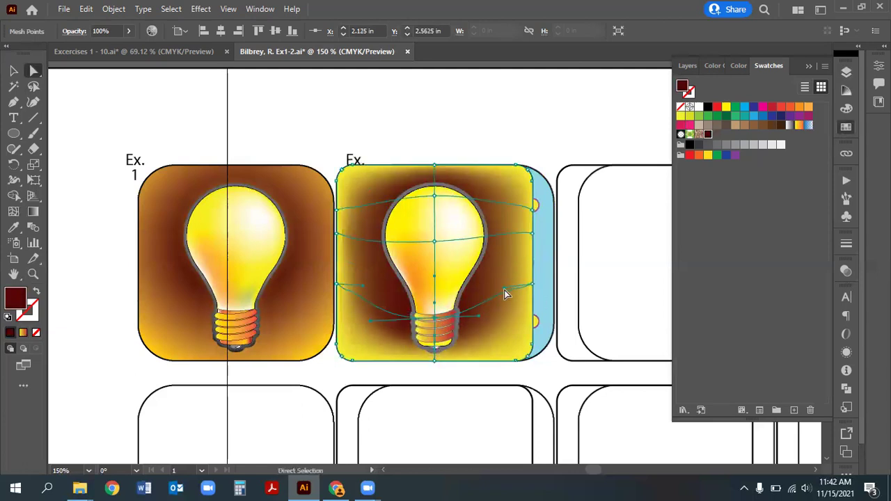
pyautogui.moveTo(506, 293); pyautogui.dragTo(509, 302)
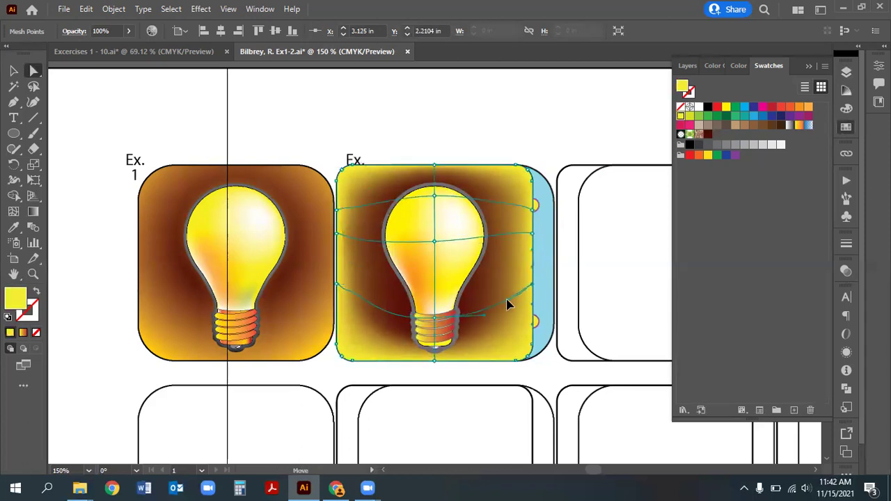
pyautogui.click(337, 288)
pyautogui.moveTo(362, 291); pyautogui.dragTo(366, 303)
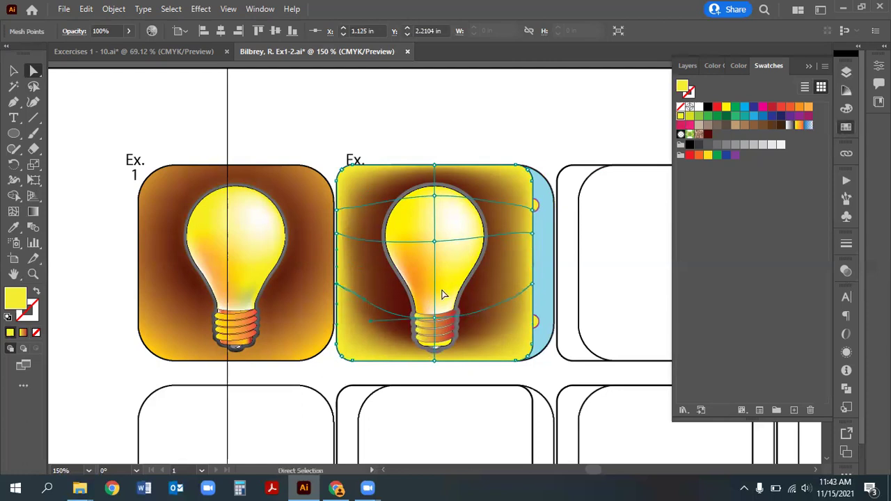
pyautogui.click(338, 209)
pyautogui.moveTo(367, 198); pyautogui.dragTo(363, 190)
pyautogui.click(531, 208)
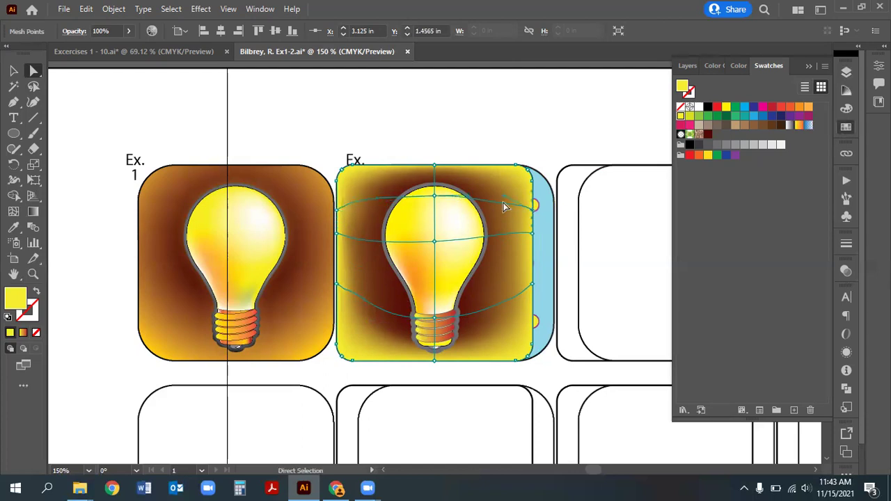
pyautogui.moveTo(506, 202); pyautogui.dragTo(508, 193)
pyautogui.hotkey('ctrl', 'shift', 'a')
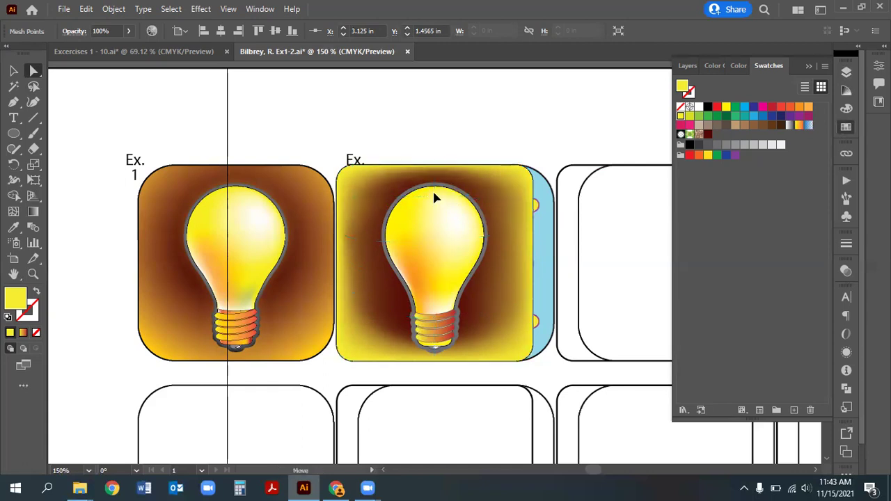
pyautogui.click(414, 254)
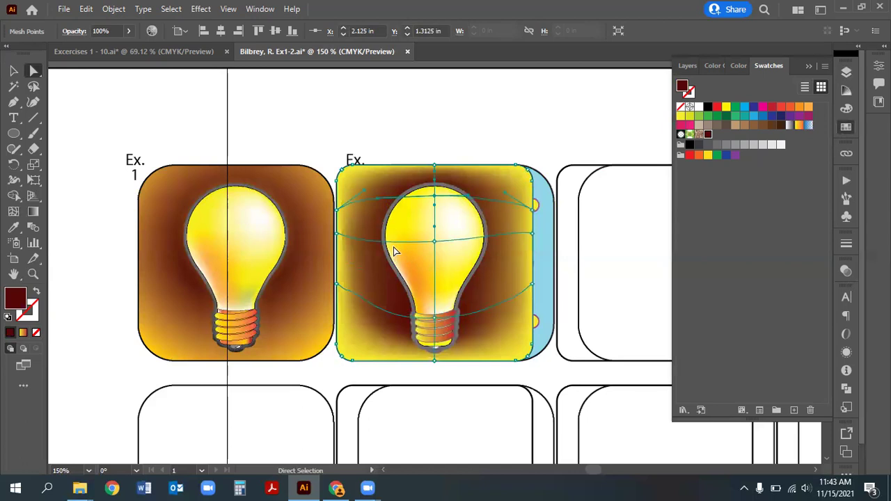
pyautogui.hotkey('ctrl', 'shift', 'a')
pyautogui.click(433, 327)
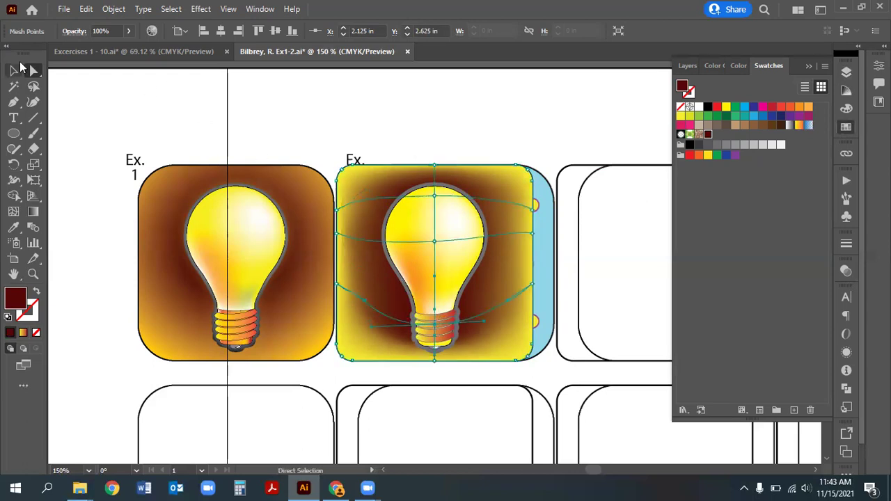
pyautogui.click(137, 112)
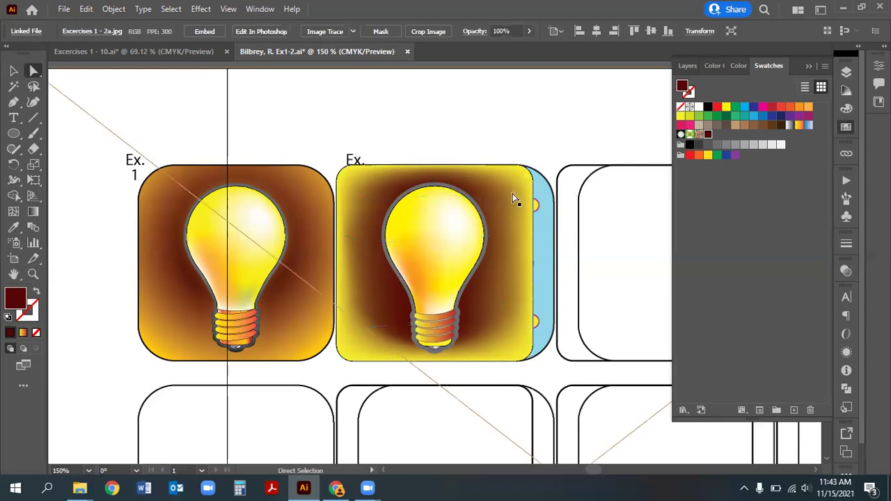
# Reselect the Ex. 2 mesh and inspect its bottom-centre and bulb-base points.
pyautogui.click(13, 70)
pyautogui.click(414, 178)
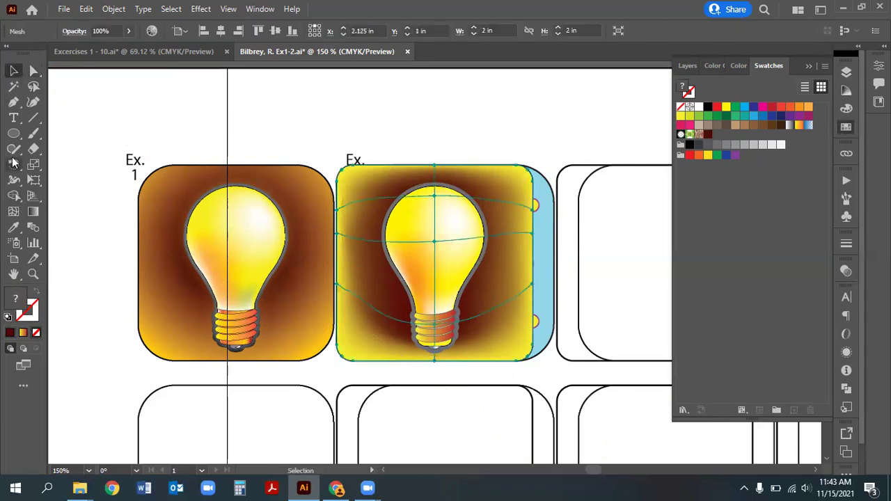
pyautogui.click(34, 72)
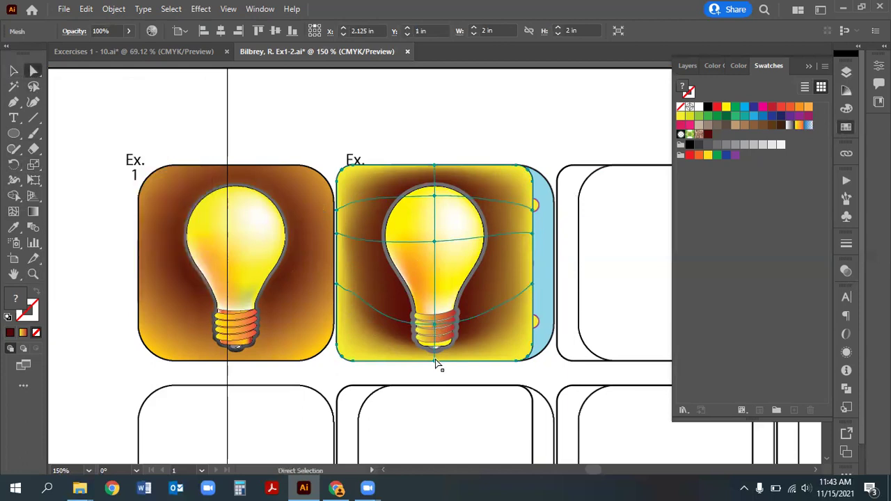
pyautogui.click(433, 360)
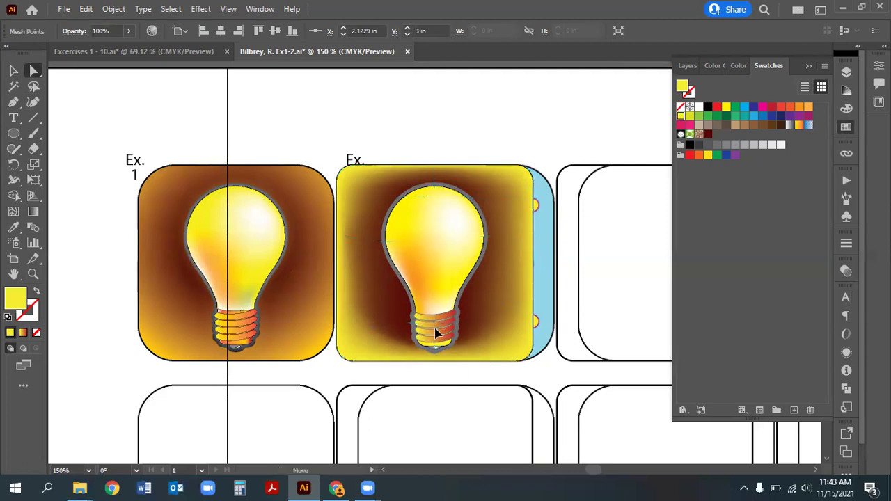
pyautogui.click(434, 325)
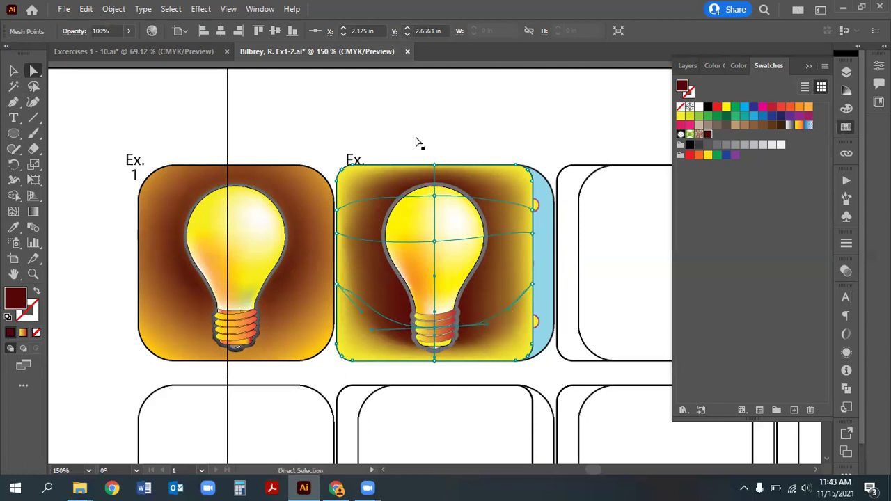
pyautogui.click(637, 214)
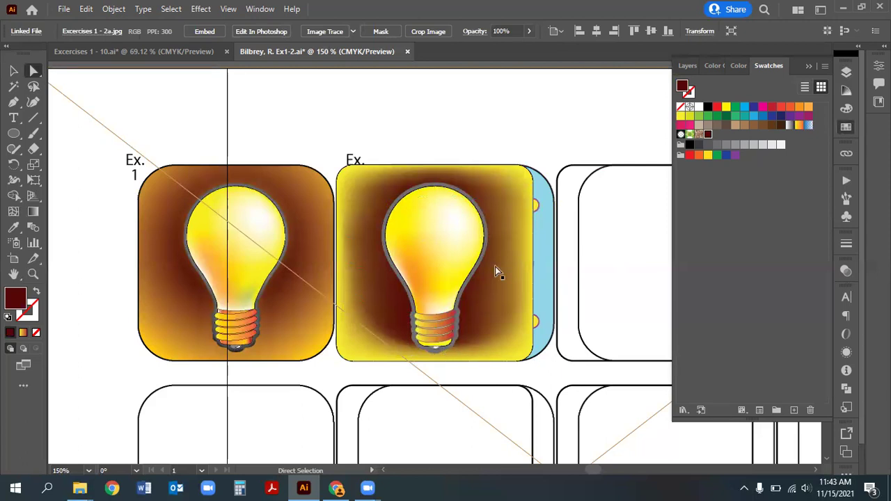
pyautogui.click(372, 239)
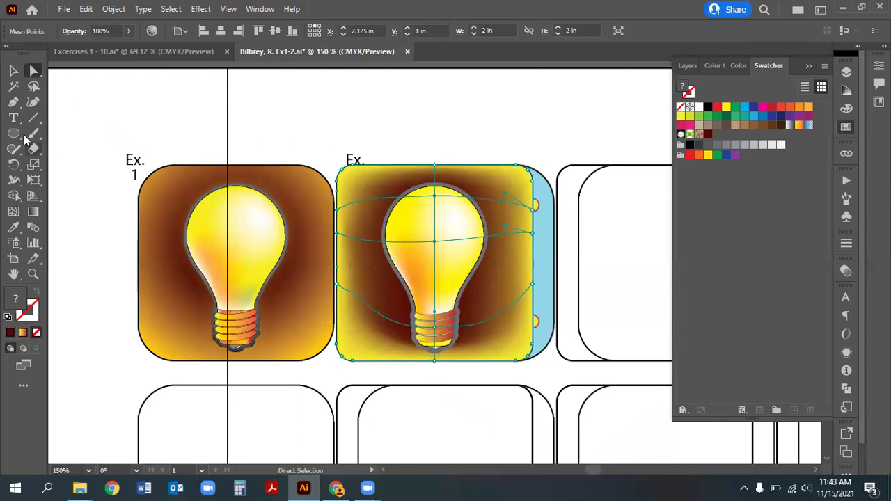
pyautogui.click(13, 212)
# Add a dark-red mesh line left of the bulb and save a C 31, M 87, Y 90, K 58 swatch.
pyautogui.click(380, 202)
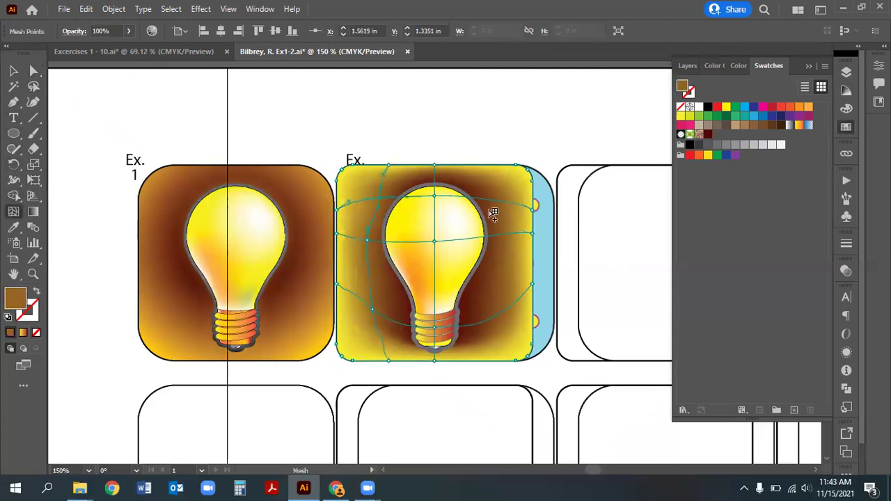
pyautogui.click(708, 135)
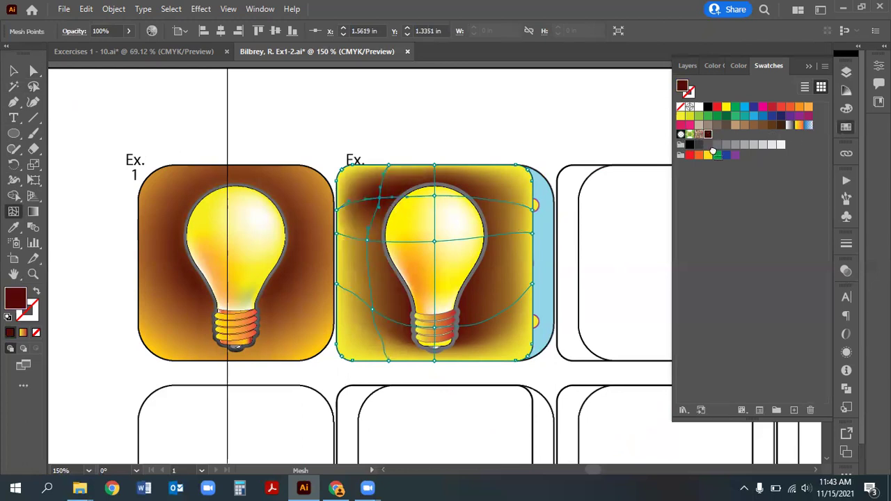
pyautogui.click(793, 409)
pyautogui.doubleClick(717, 134)
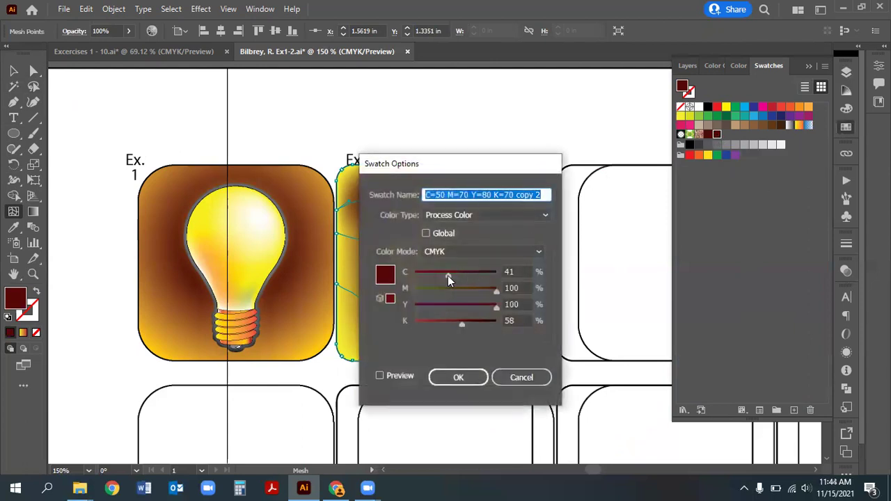
pyautogui.moveTo(444, 278); pyautogui.dragTo(439, 278)
pyautogui.moveTo(496, 292); pyautogui.dragTo(450, 326)
pyautogui.click(461, 377)
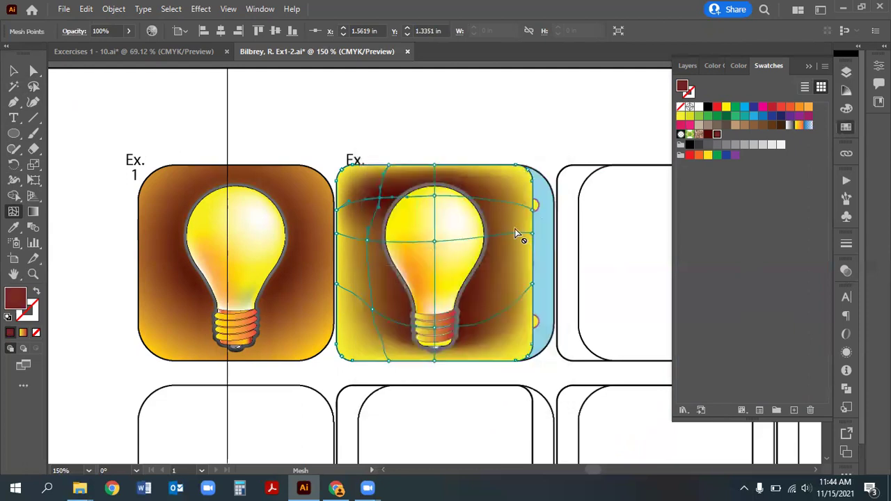
# Colour a mesh point on the left side of the bulb dark red.
pyautogui.click(371, 243)
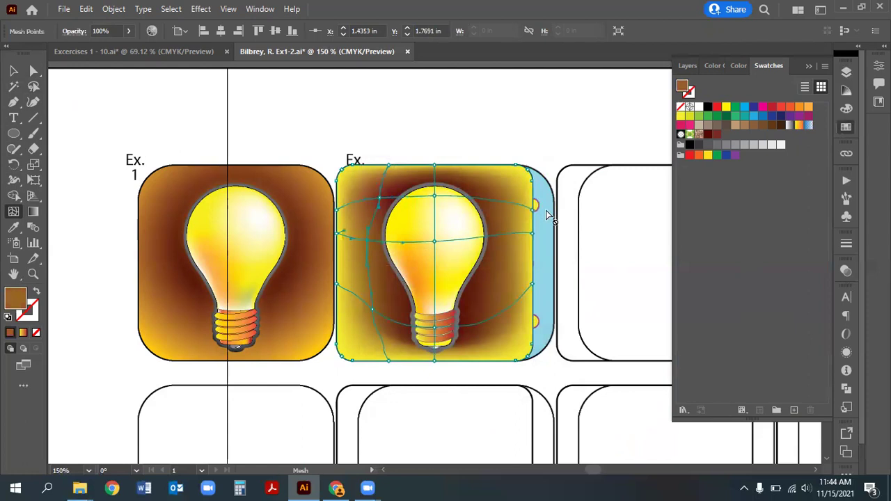
pyautogui.click(373, 309)
pyautogui.hotkey('ctrl', 'z')
pyautogui.press('a')
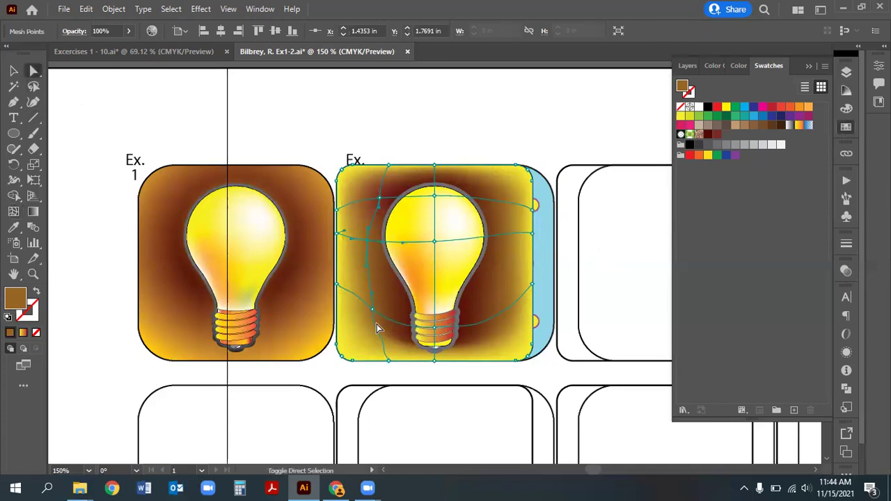
pyautogui.click(373, 315)
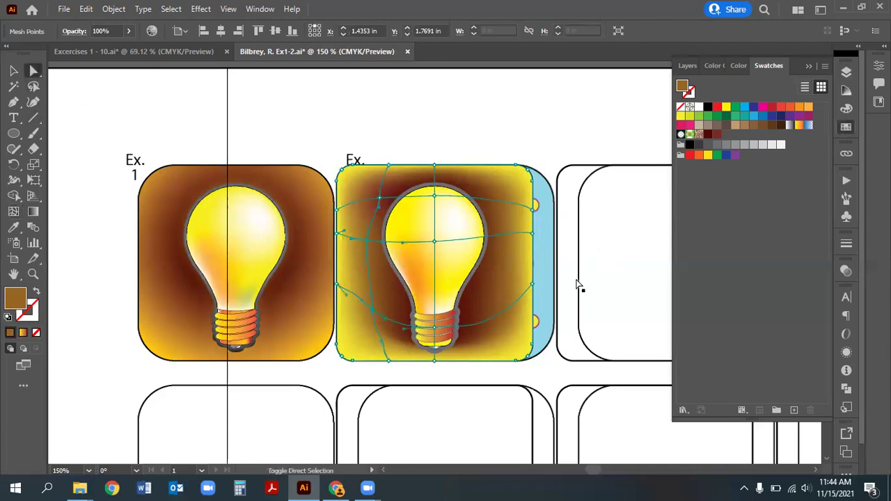
pyautogui.click(719, 139)
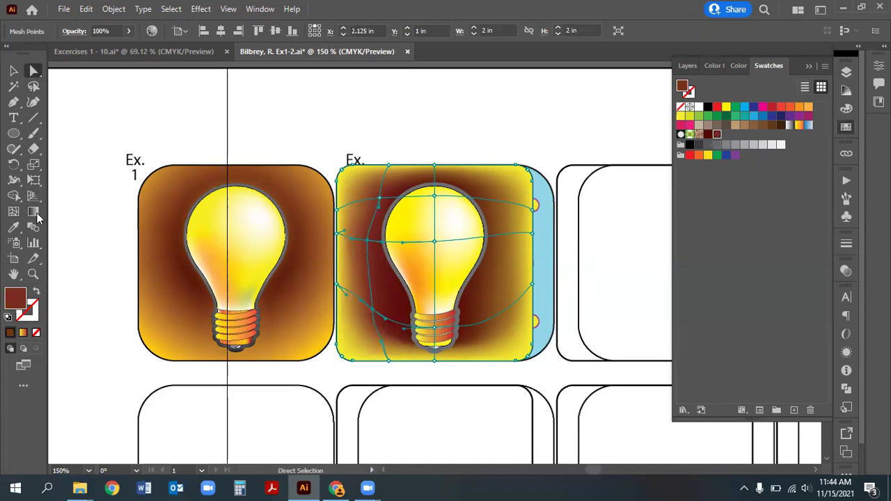
# Add a mesh line right of the bulb and colour a right-side point dark red.
pyautogui.click(13, 211)
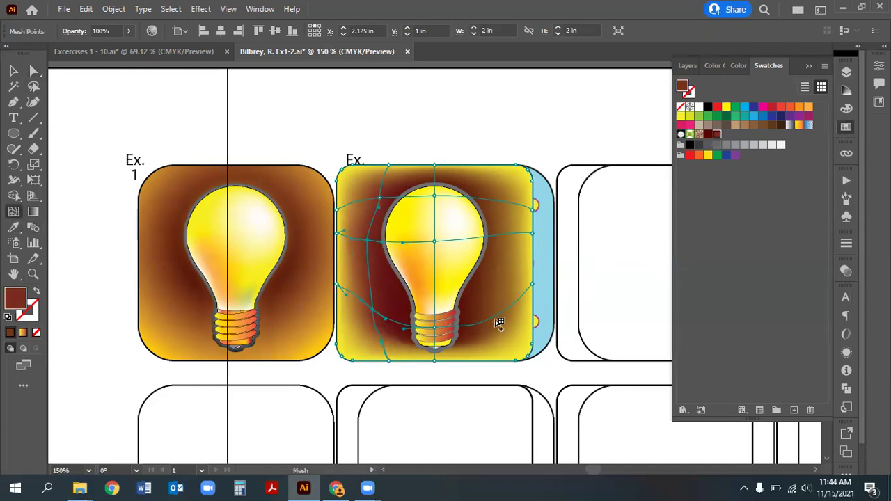
pyautogui.click(493, 318)
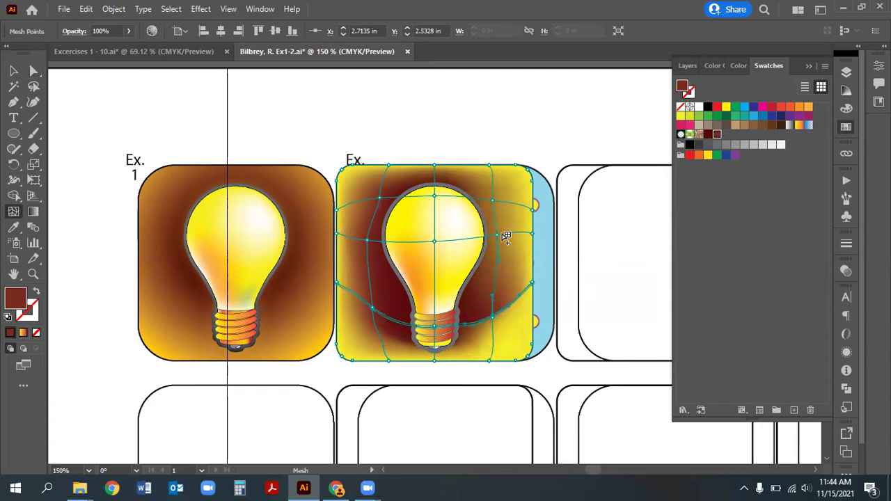
pyautogui.hotkey('ctrl', 'z')
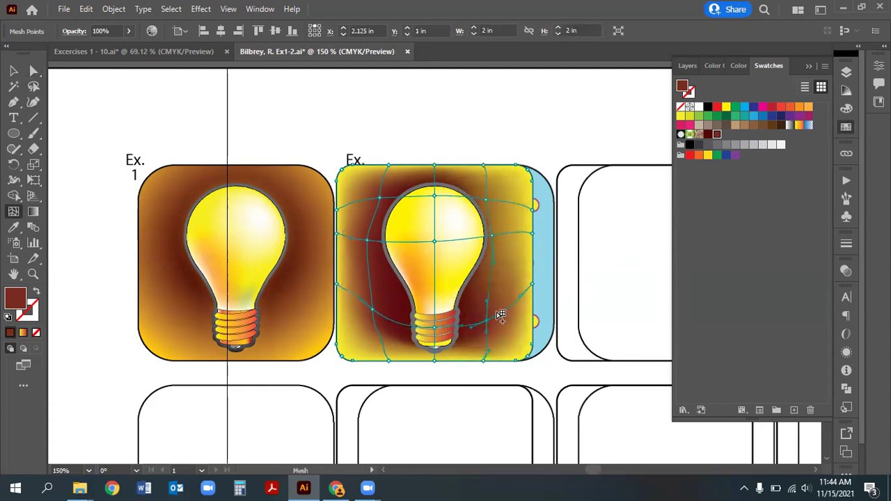
pyautogui.click(33, 71)
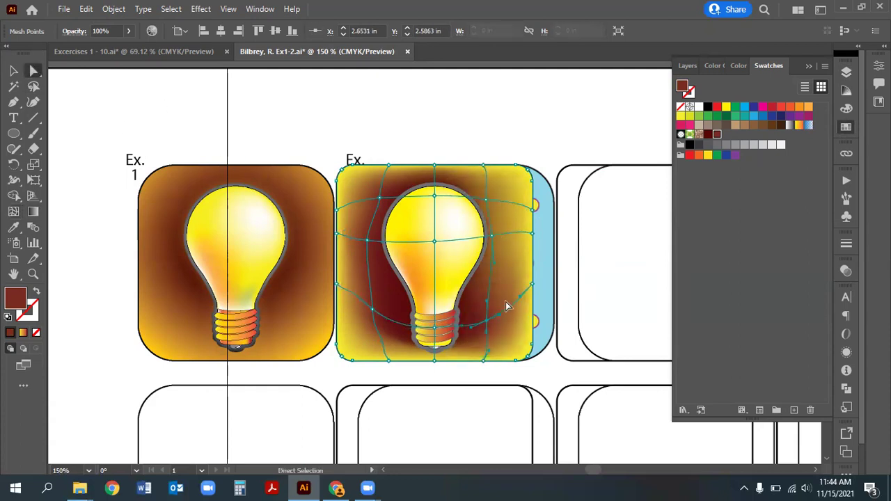
pyautogui.click(488, 206)
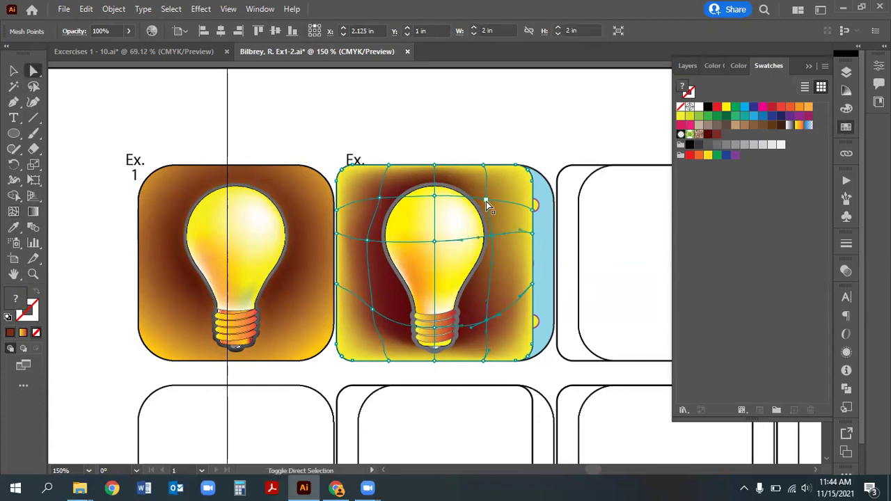
pyautogui.click(716, 135)
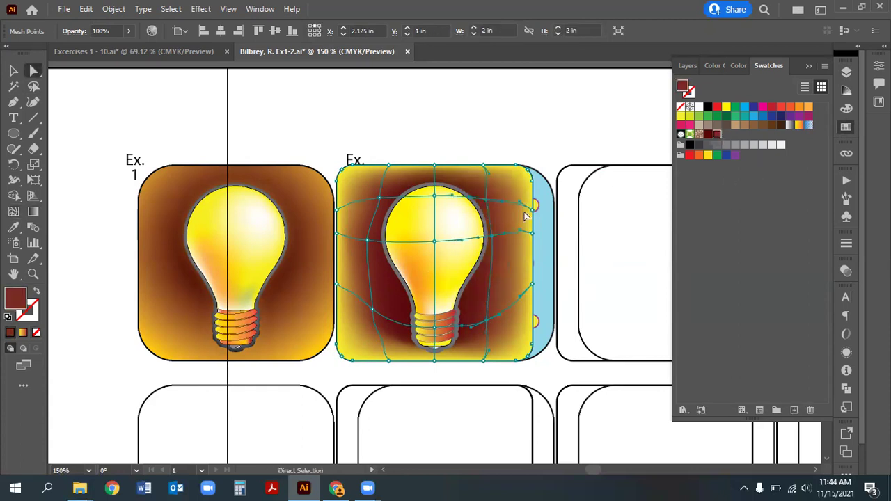
# Pull the lower mesh points down and colour the bottom-edge point dark red.
pyautogui.moveTo(374, 315); pyautogui.dragTo(372, 347)
pyautogui.moveTo(435, 334); pyautogui.dragTo(434, 357)
pyautogui.click(434, 362)
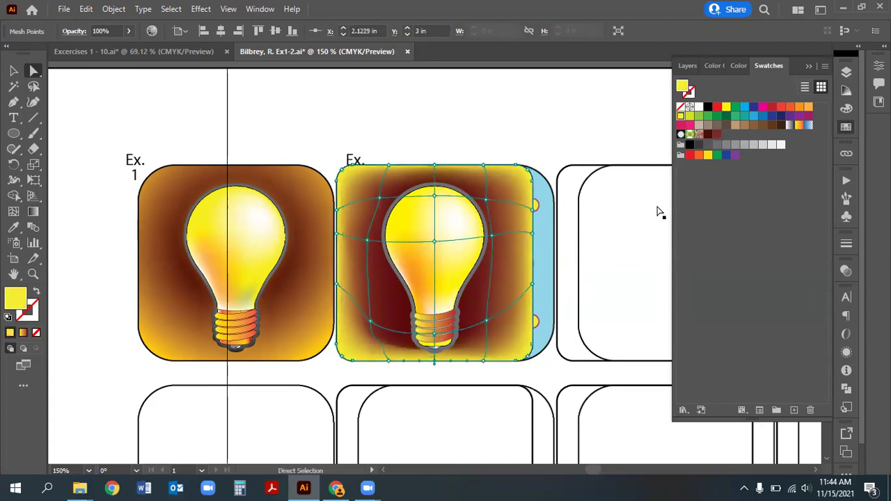
pyautogui.click(717, 135)
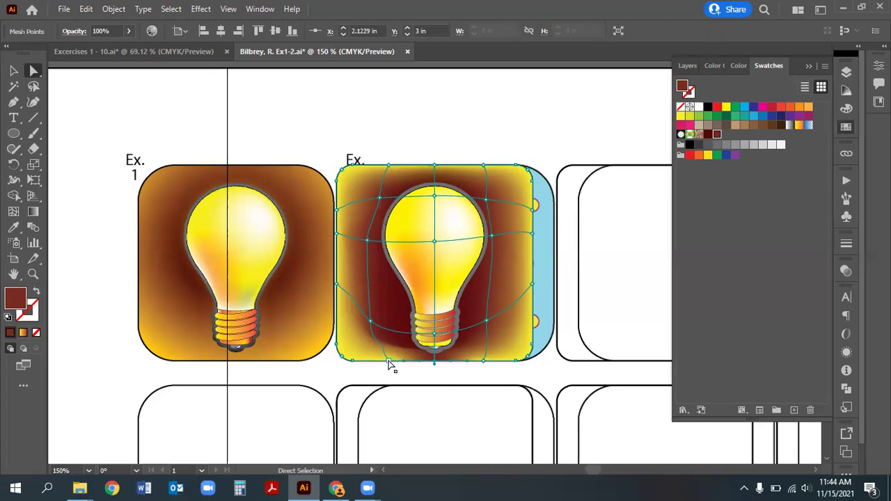
pyautogui.click(388, 360)
# Apply dark red to the bottom-left point, then make a new swatch of C 25, M 72, Y 87, K 29.
pyautogui.click(718, 136)
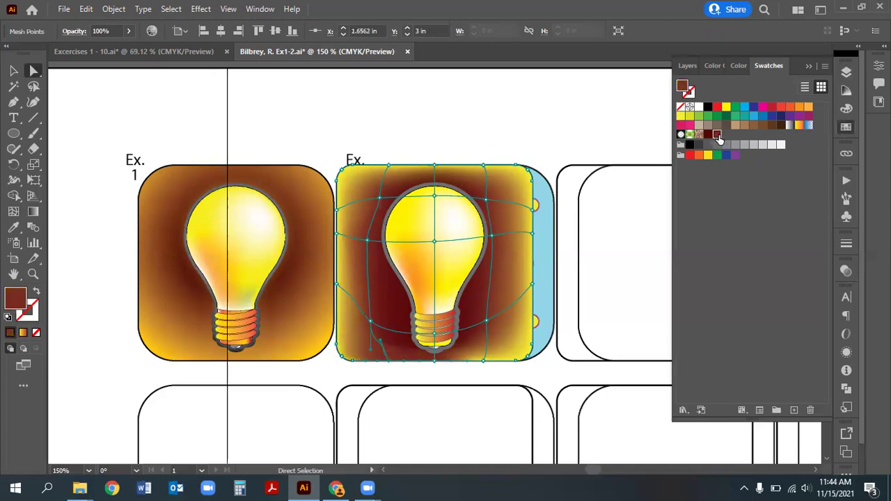
pyautogui.click(793, 409)
pyautogui.doubleClick(726, 133)
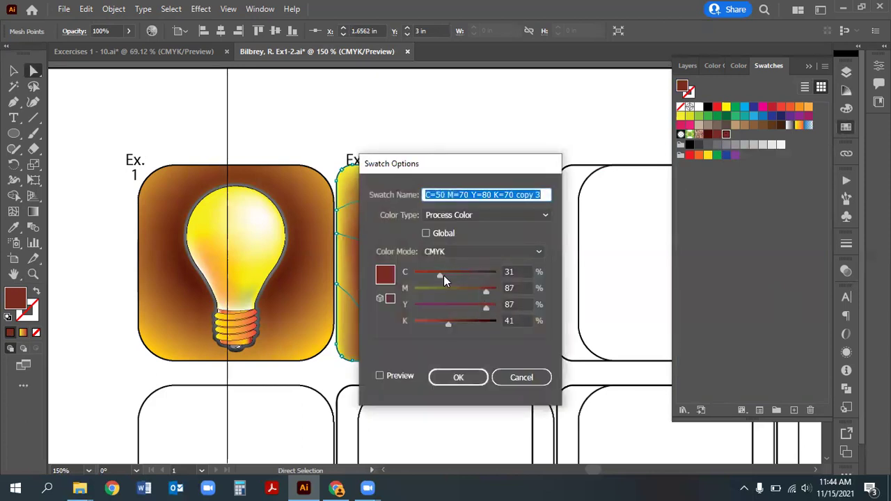
pyautogui.moveTo(437, 274); pyautogui.dragTo(432, 274)
pyautogui.moveTo(487, 294); pyautogui.dragTo(472, 291)
pyautogui.moveTo(451, 323); pyautogui.dragTo(438, 323)
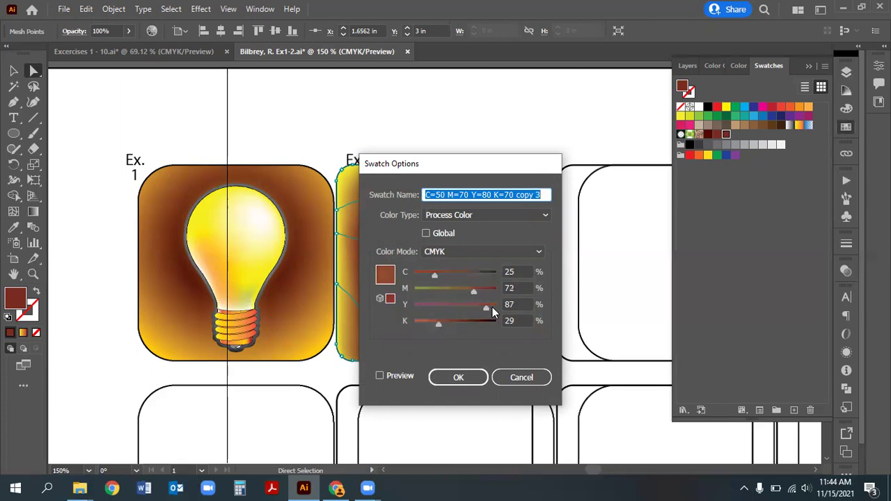